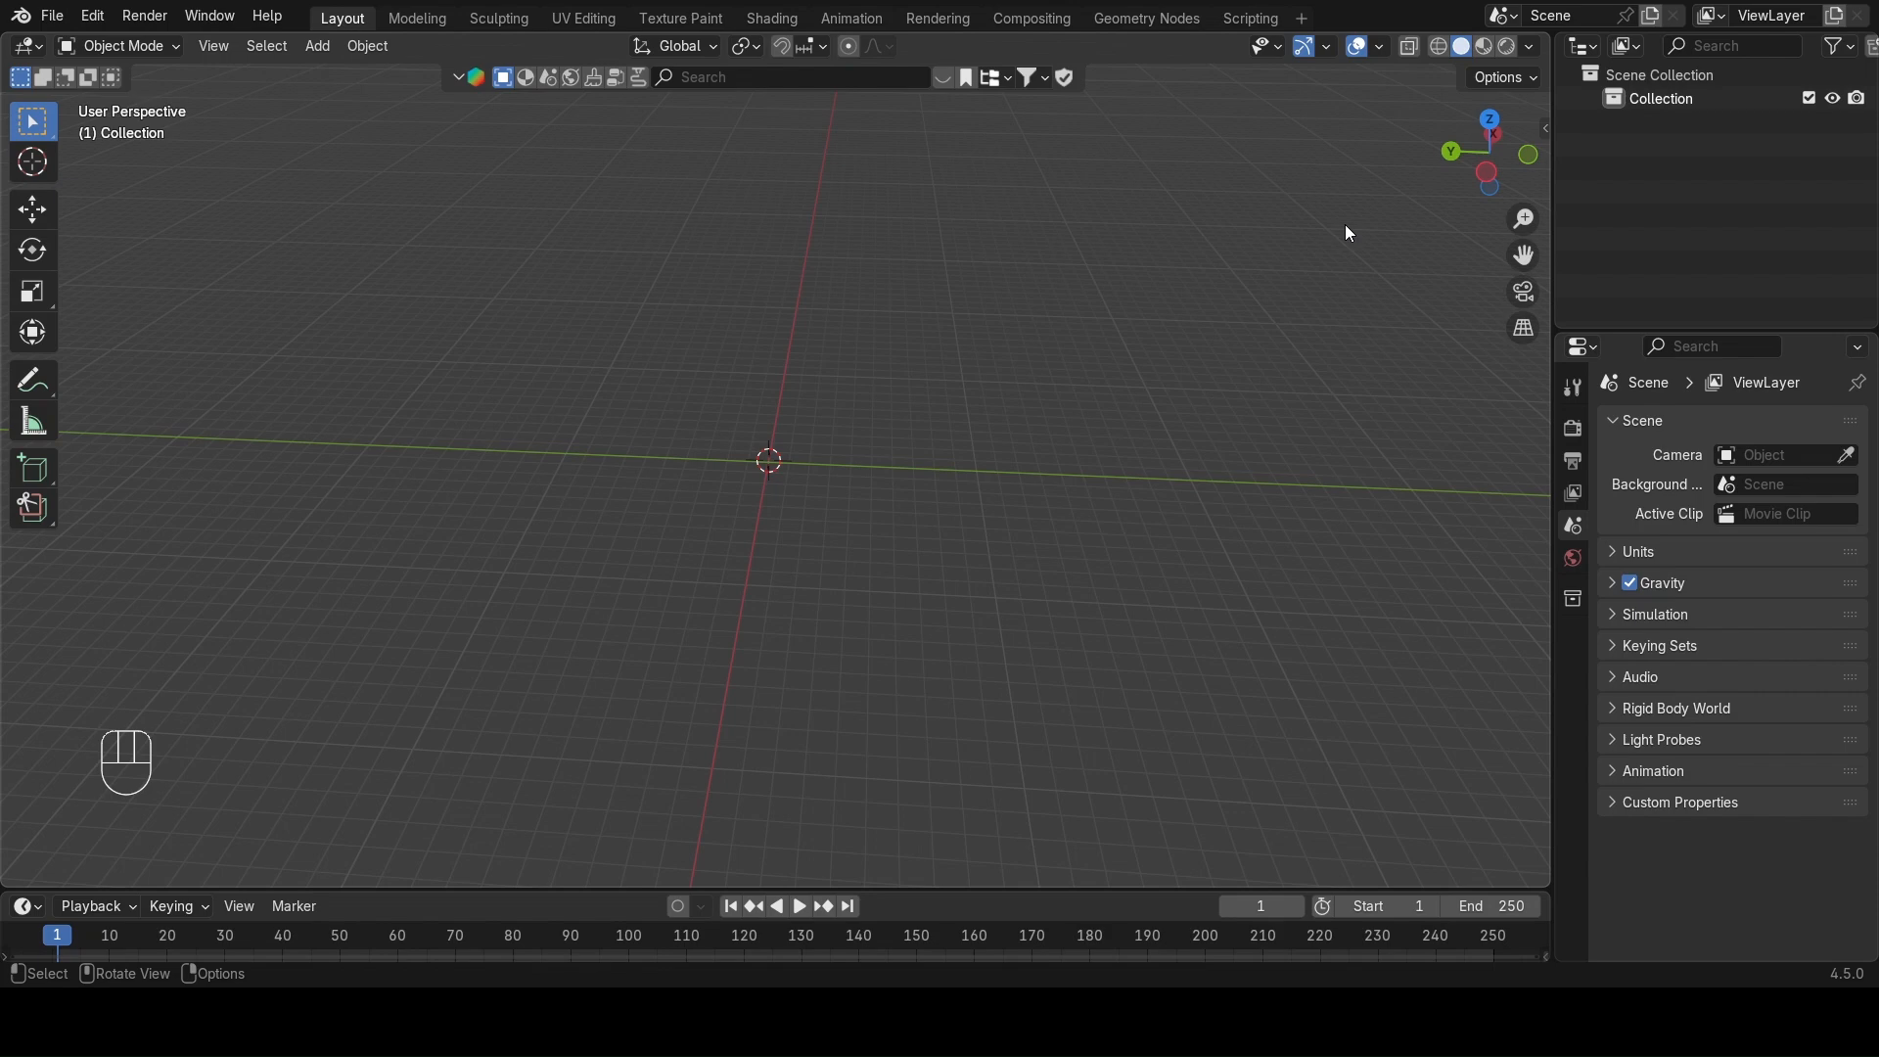
Add a cube mesh to the scene.
middle_drag(848, 617, 861, 692)
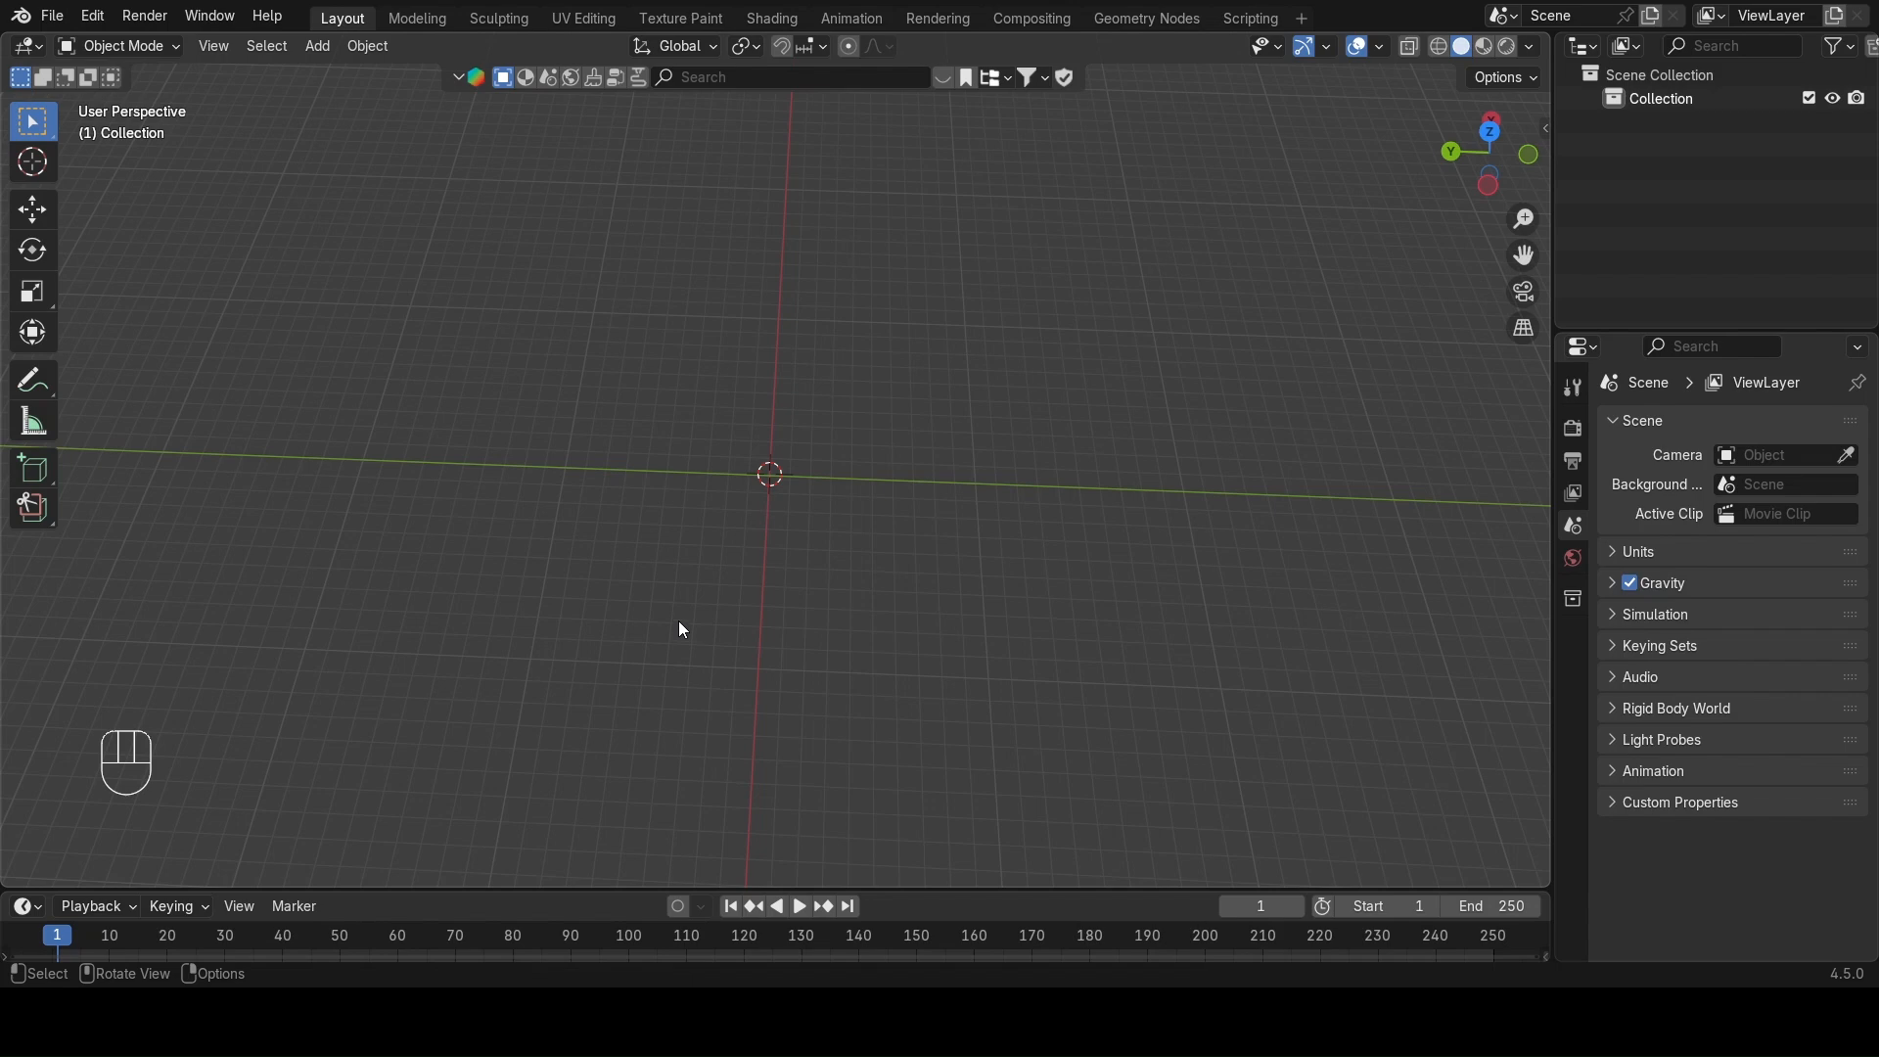
key(shift)
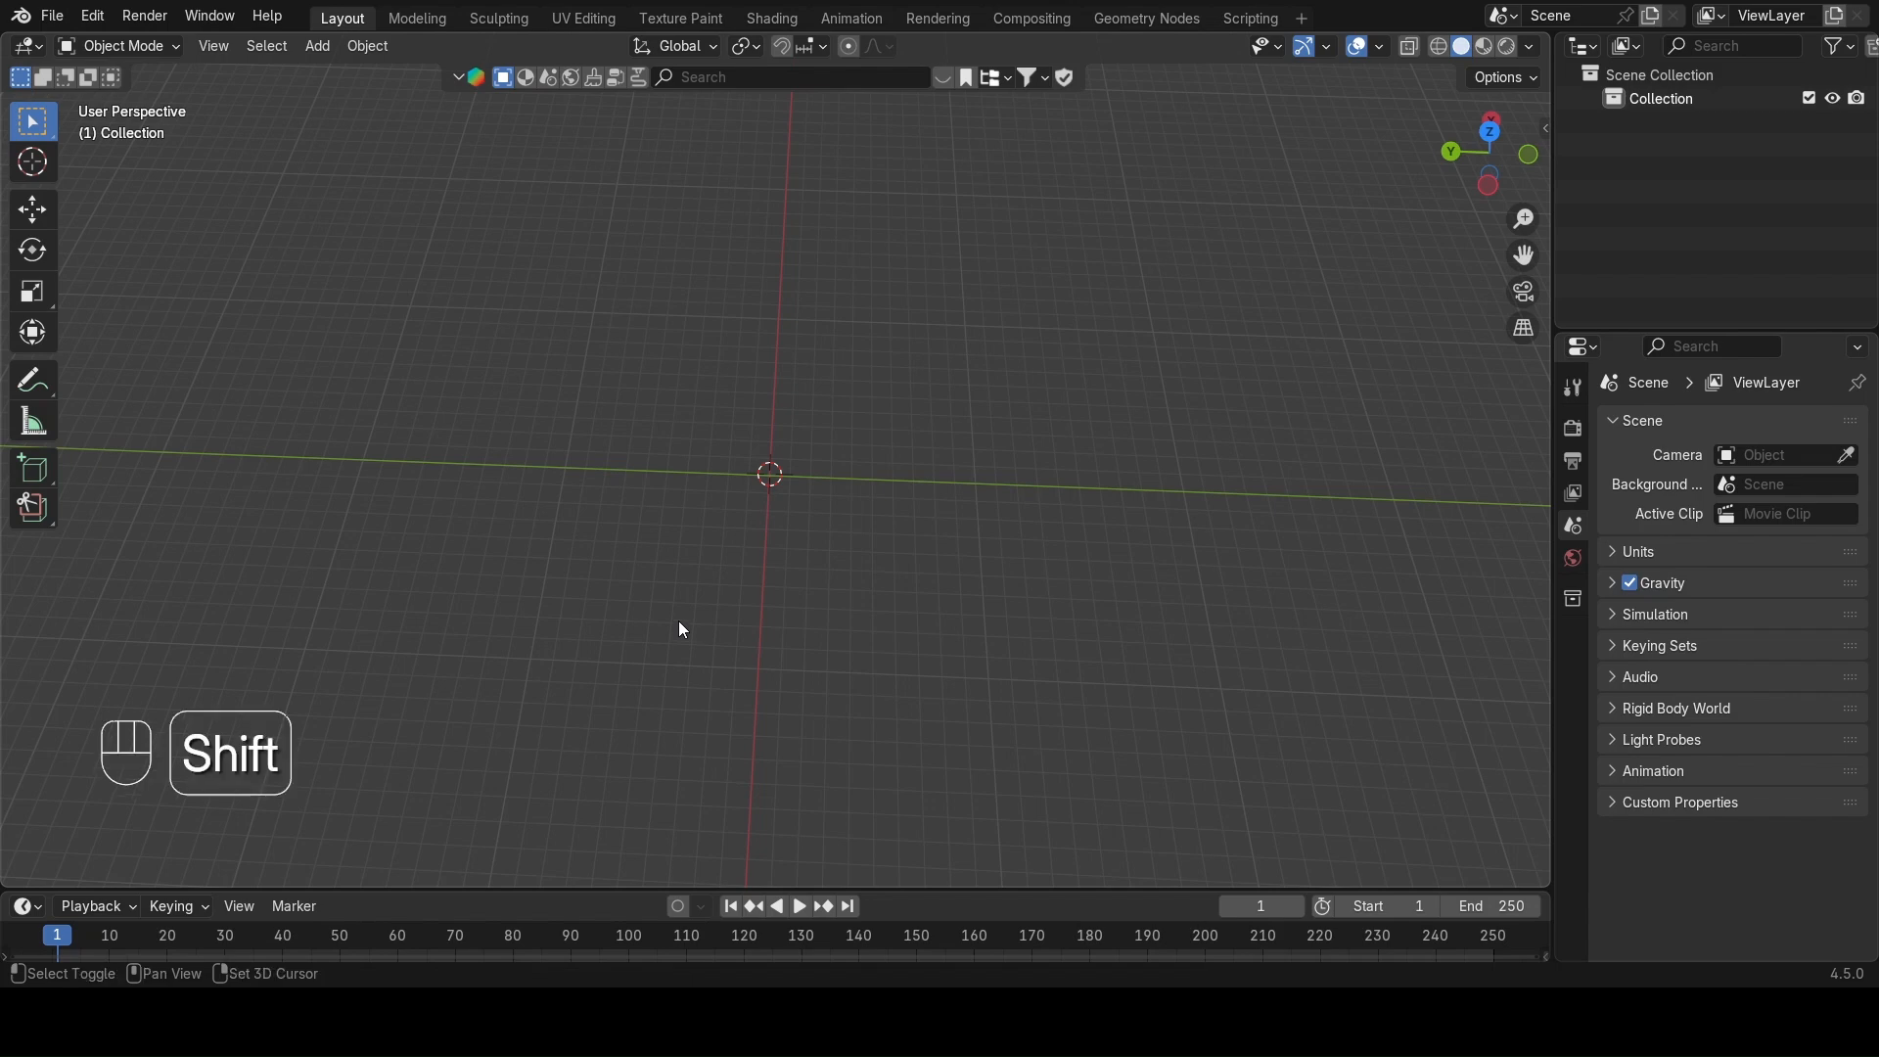
key(shift+a)
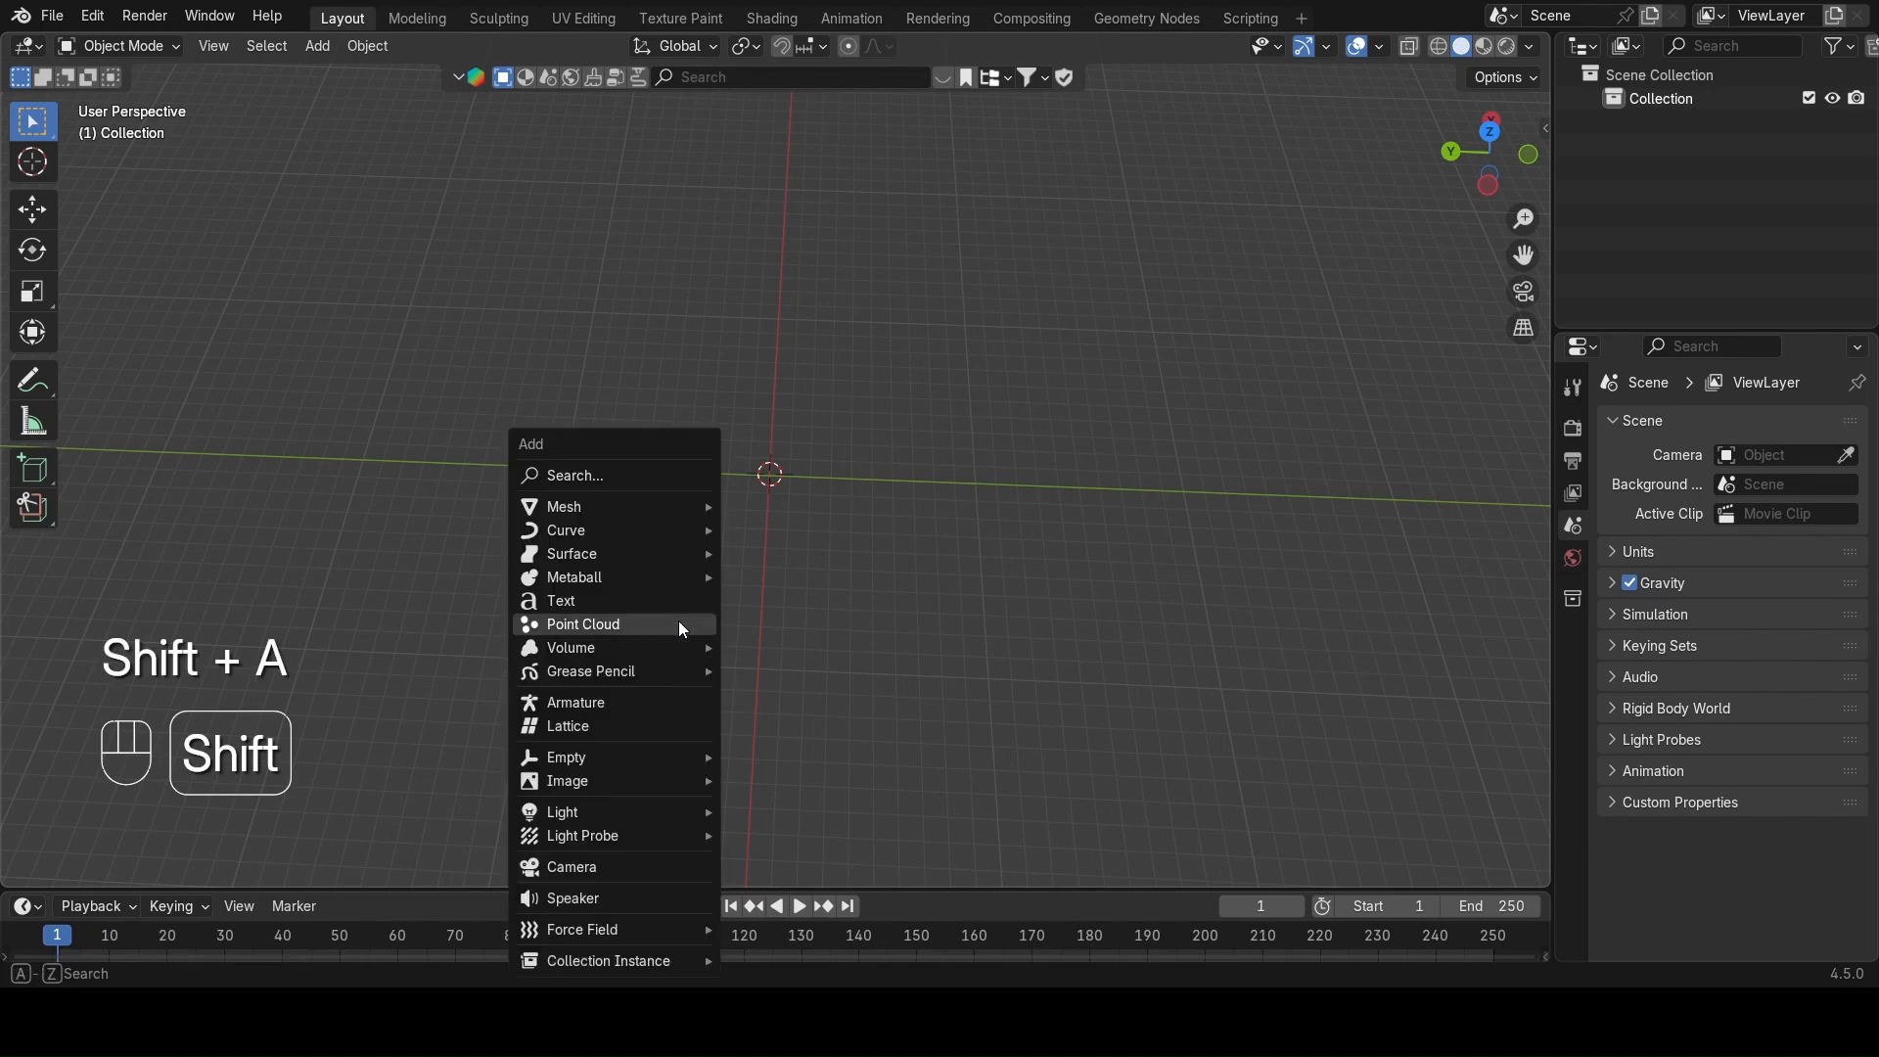
mouse_move(621, 505)
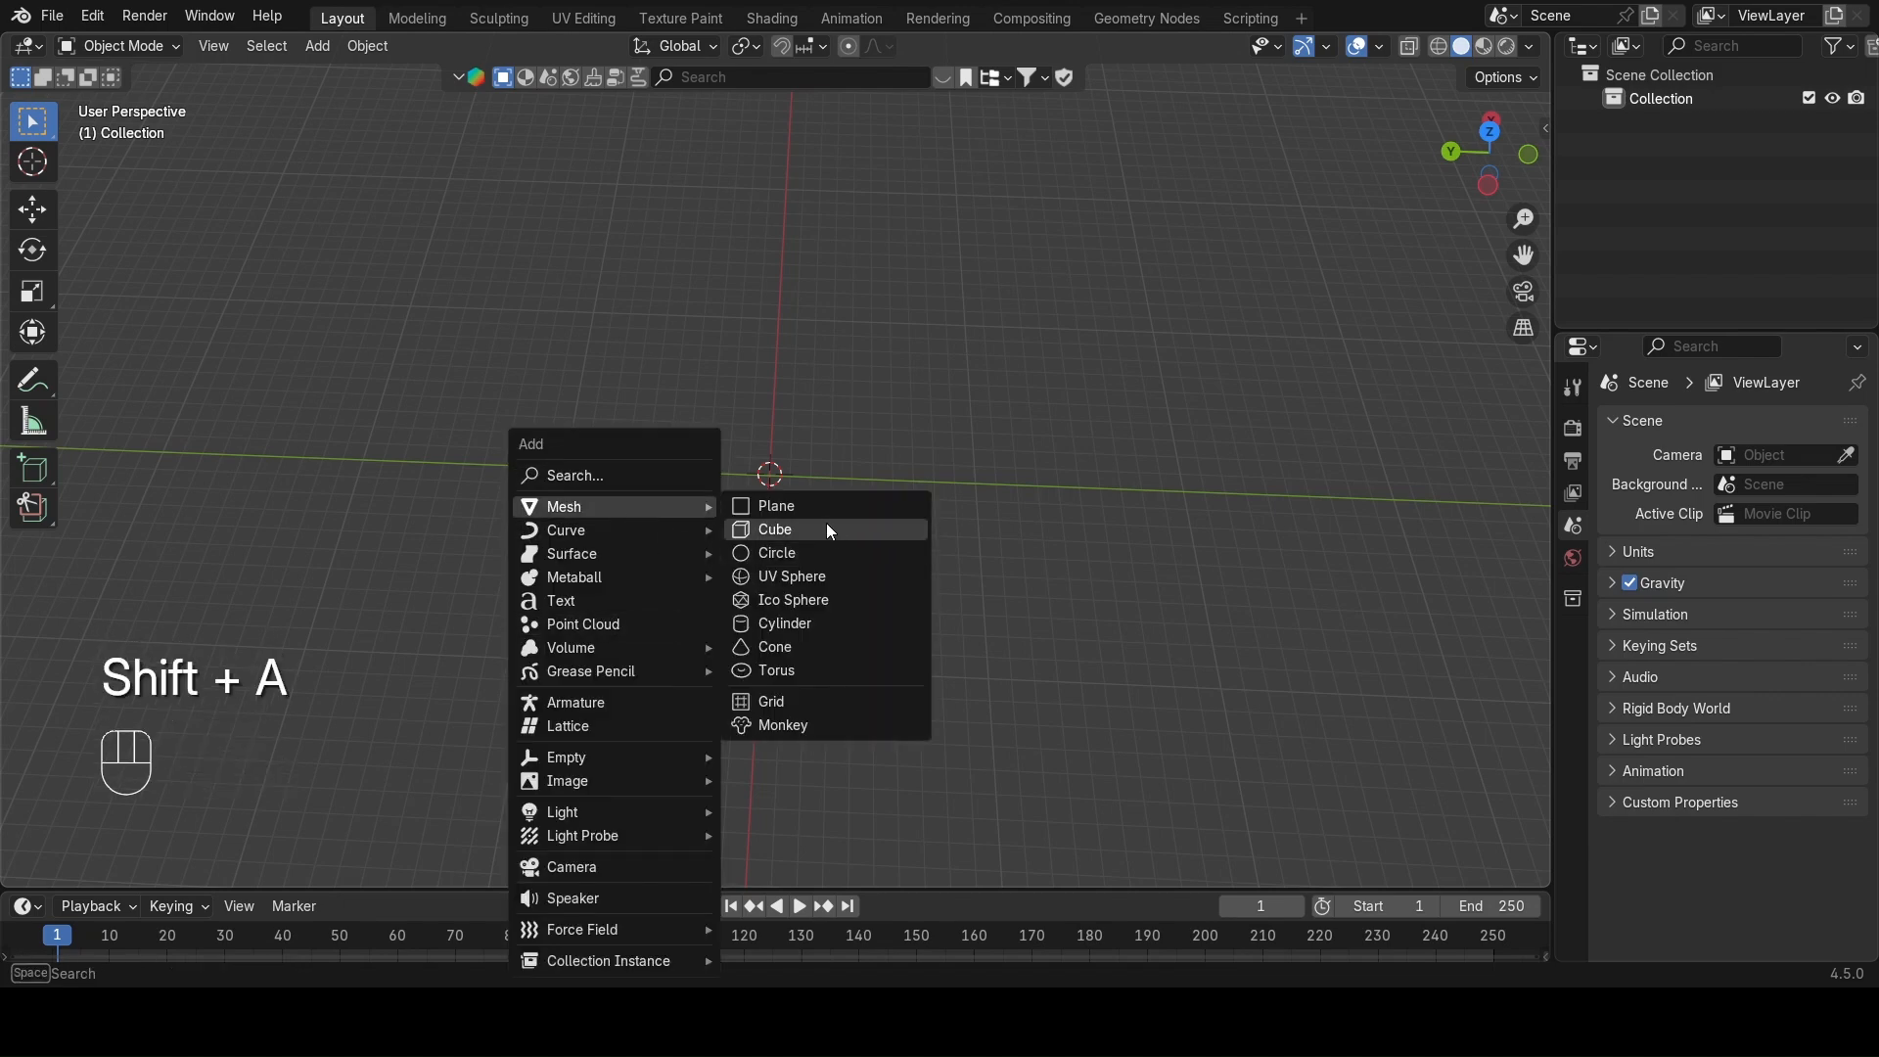
click(827, 526)
Switch through the Move, Rotate and Scale tools and activate the combined Transform tool on the cube.
scroll(834, 515, up, 7)
middle_drag(671, 646, 690, 536)
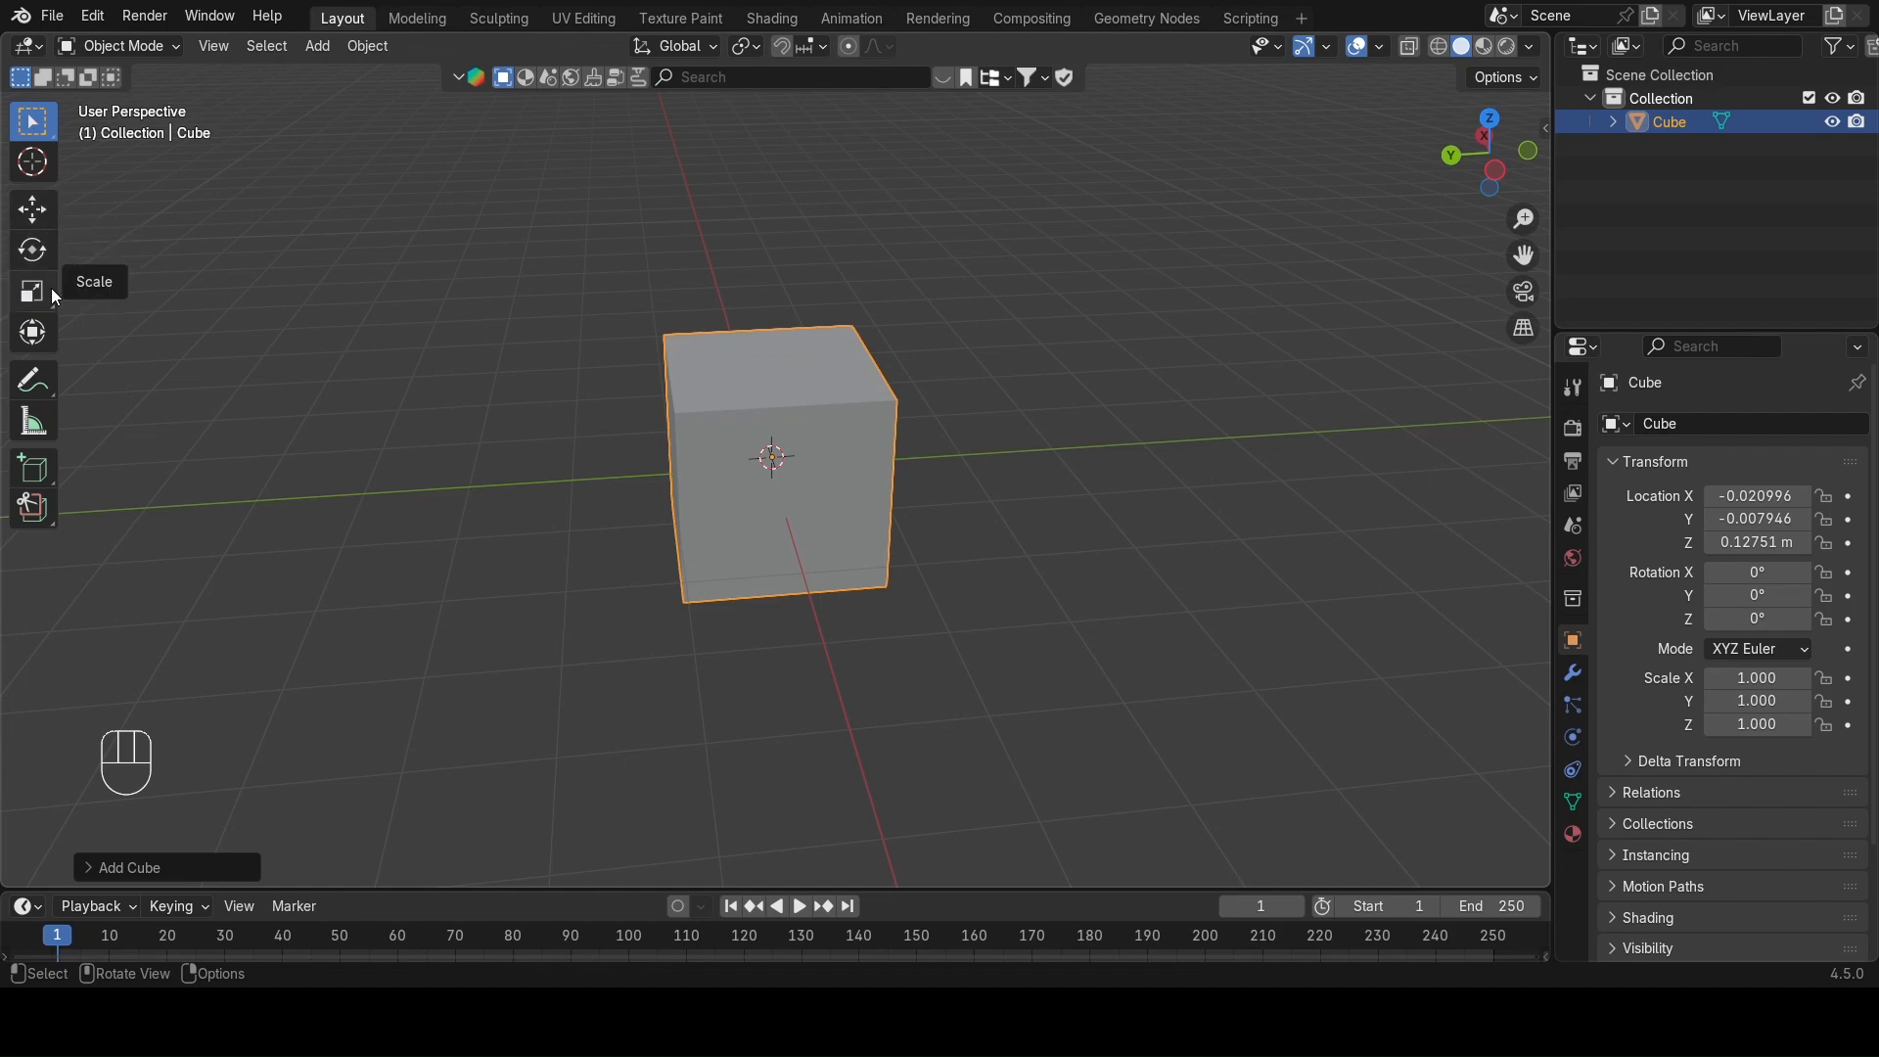
click(46, 214)
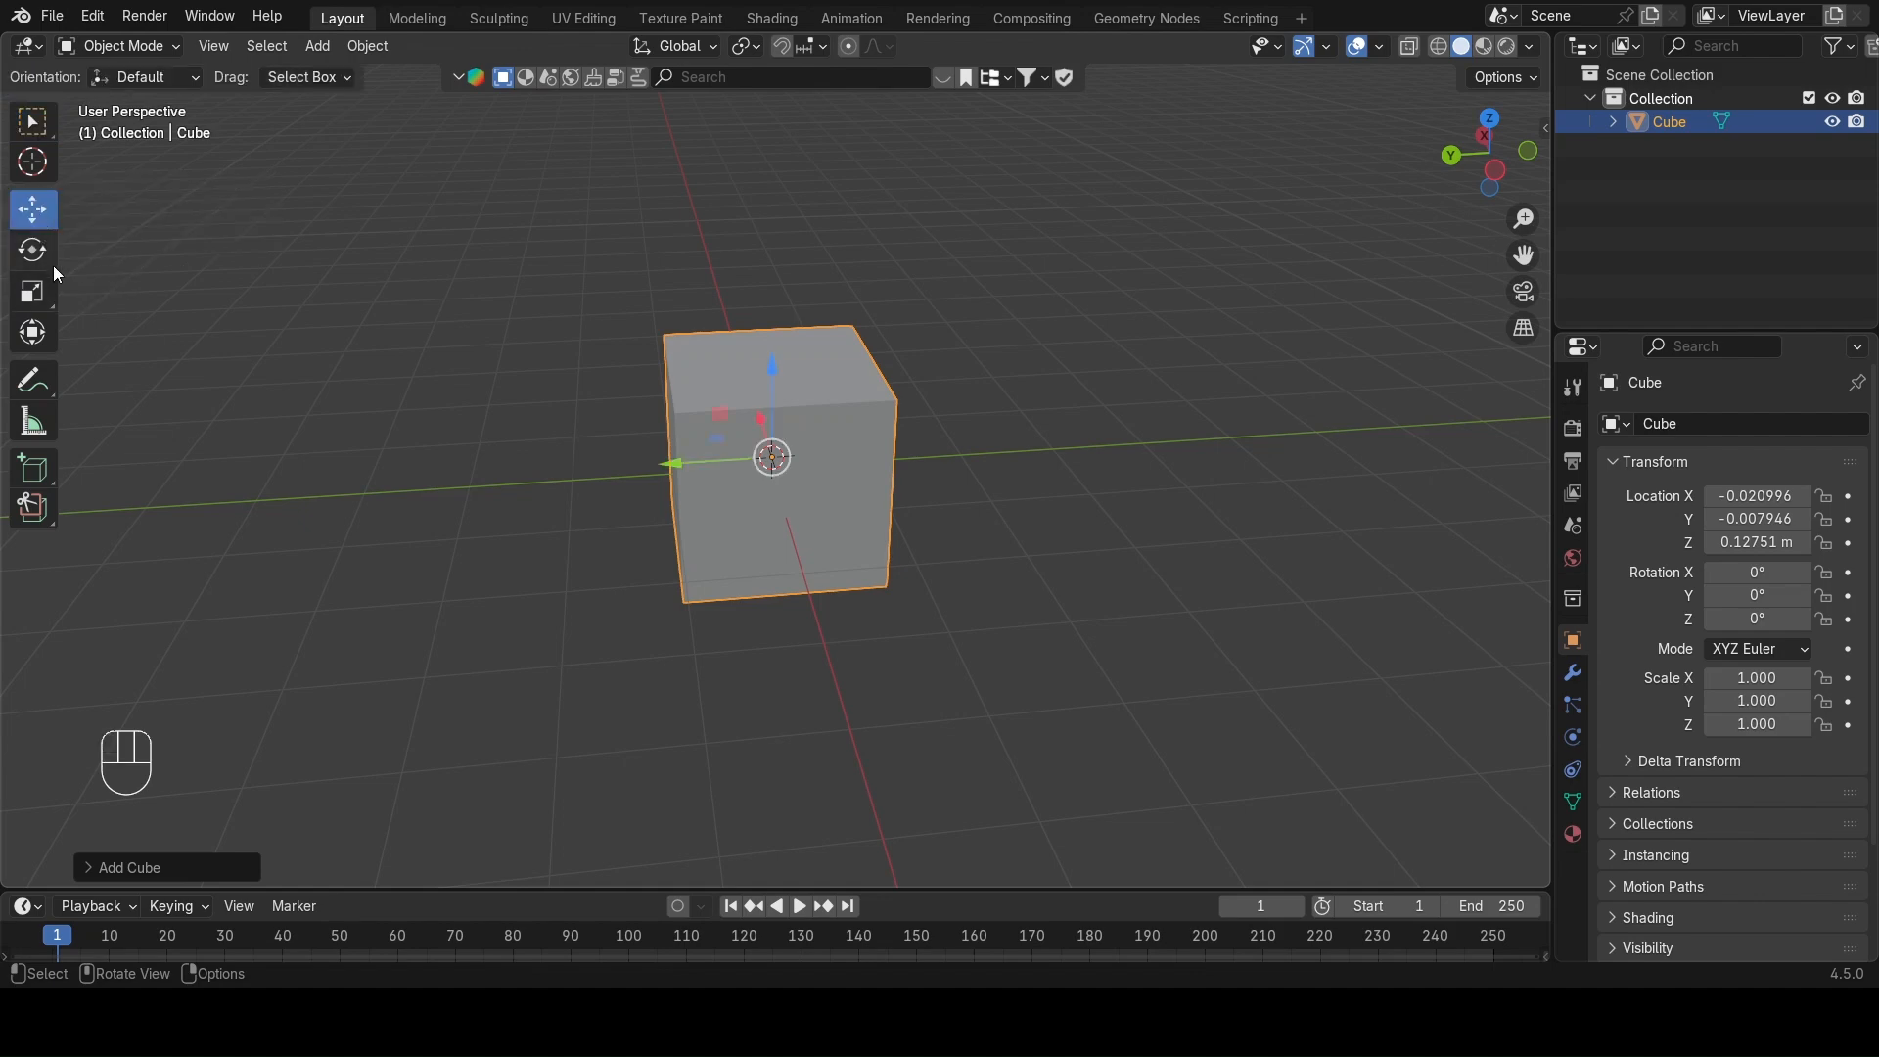
click(42, 258)
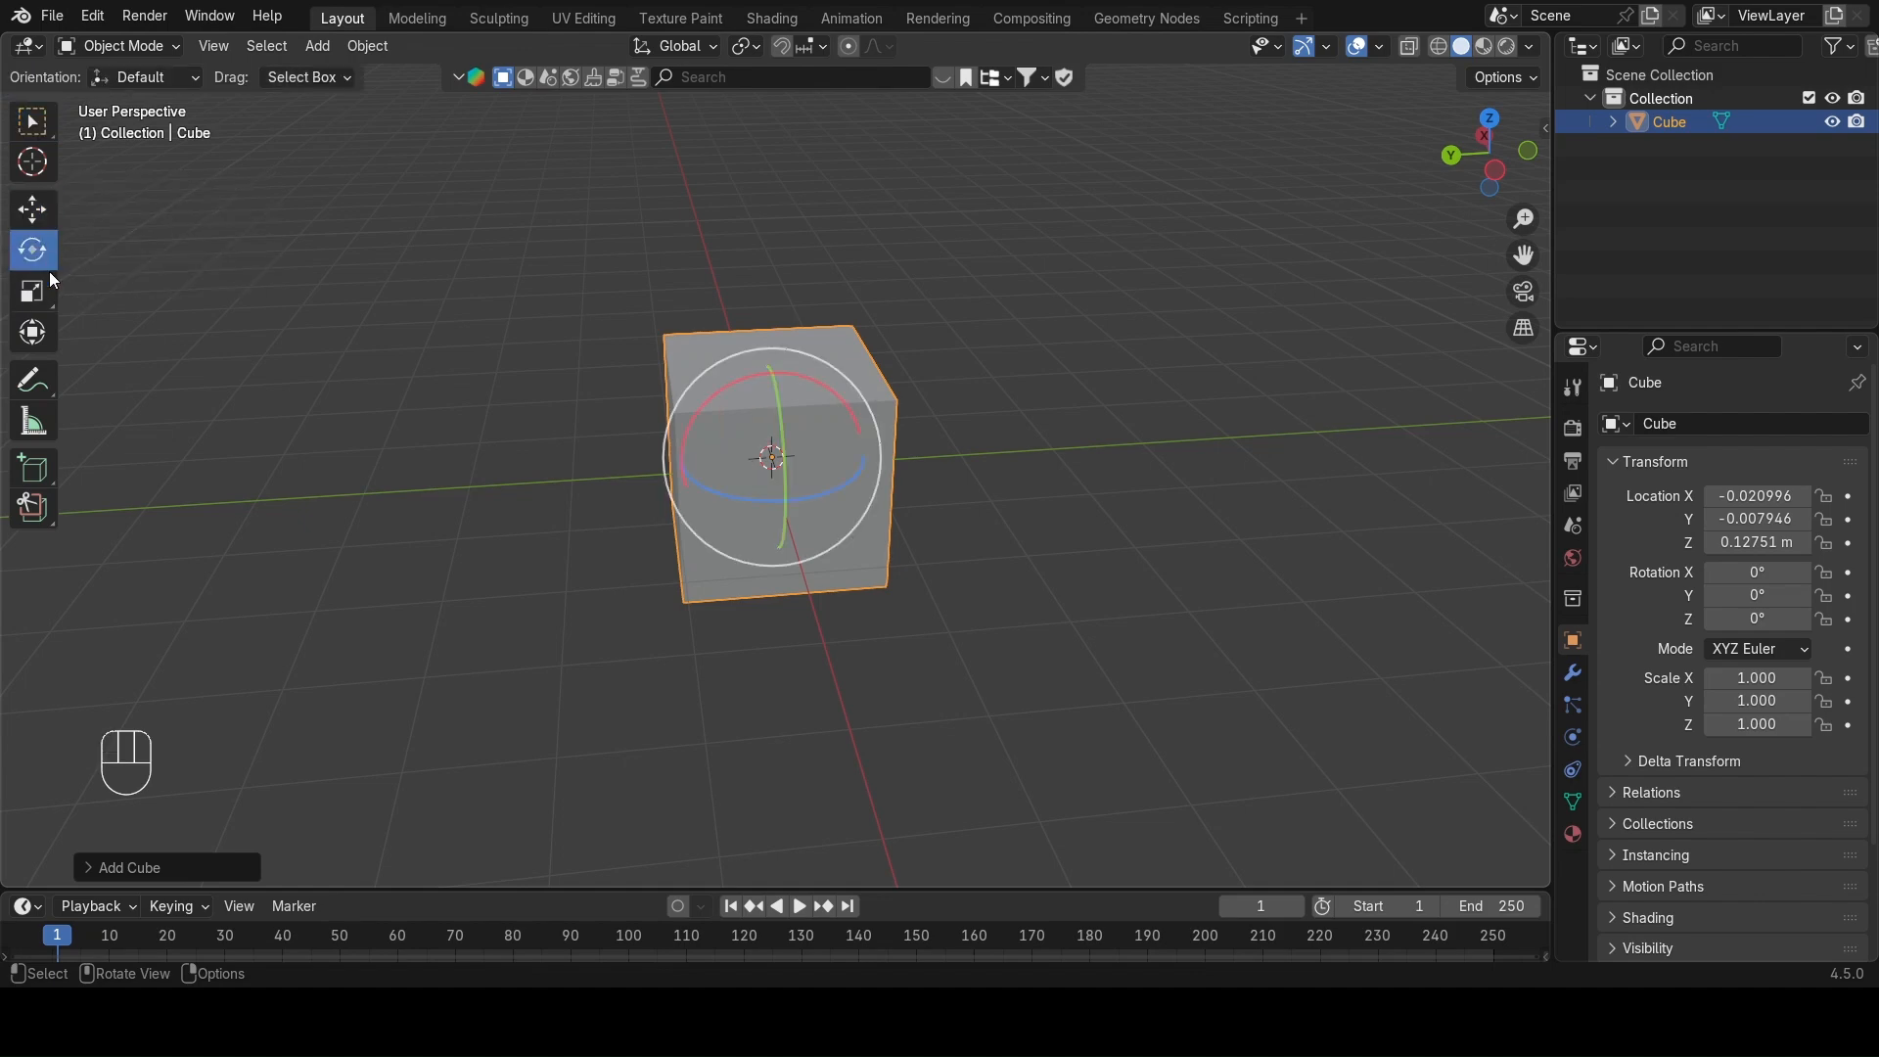
click(44, 296)
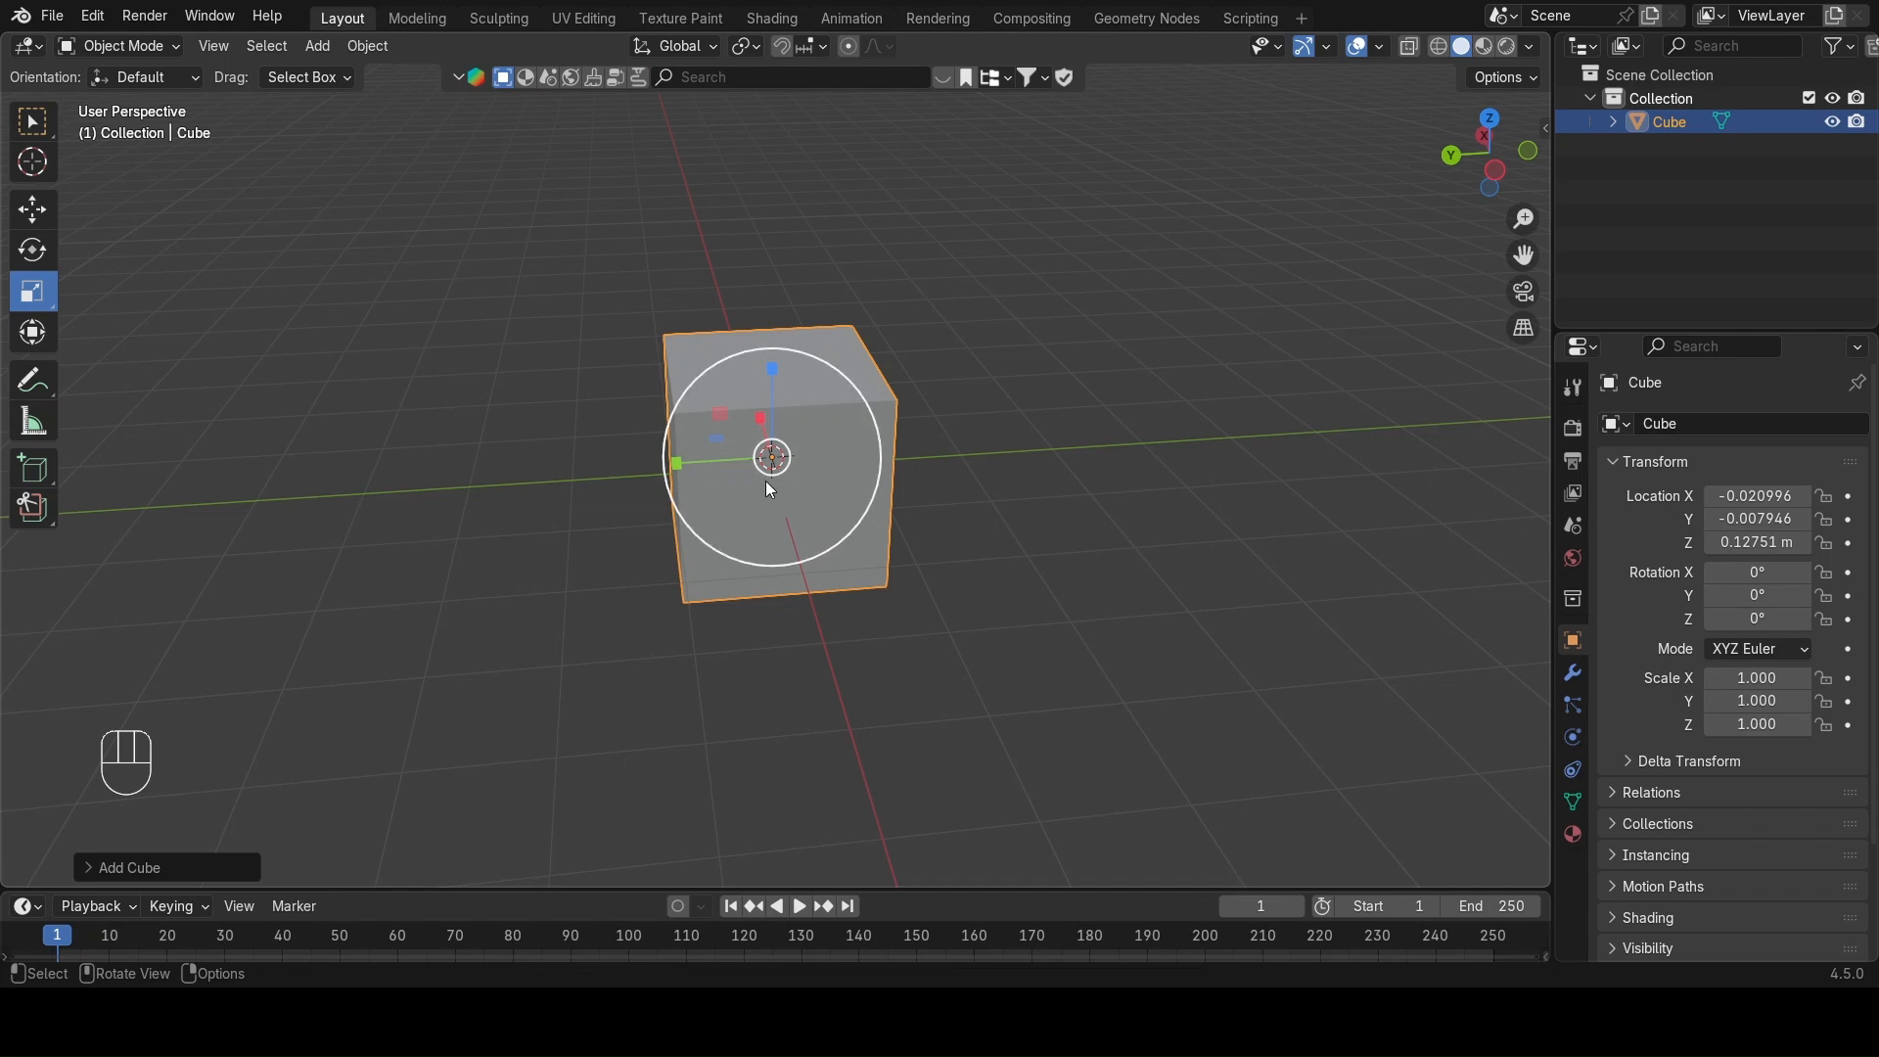
click(35, 338)
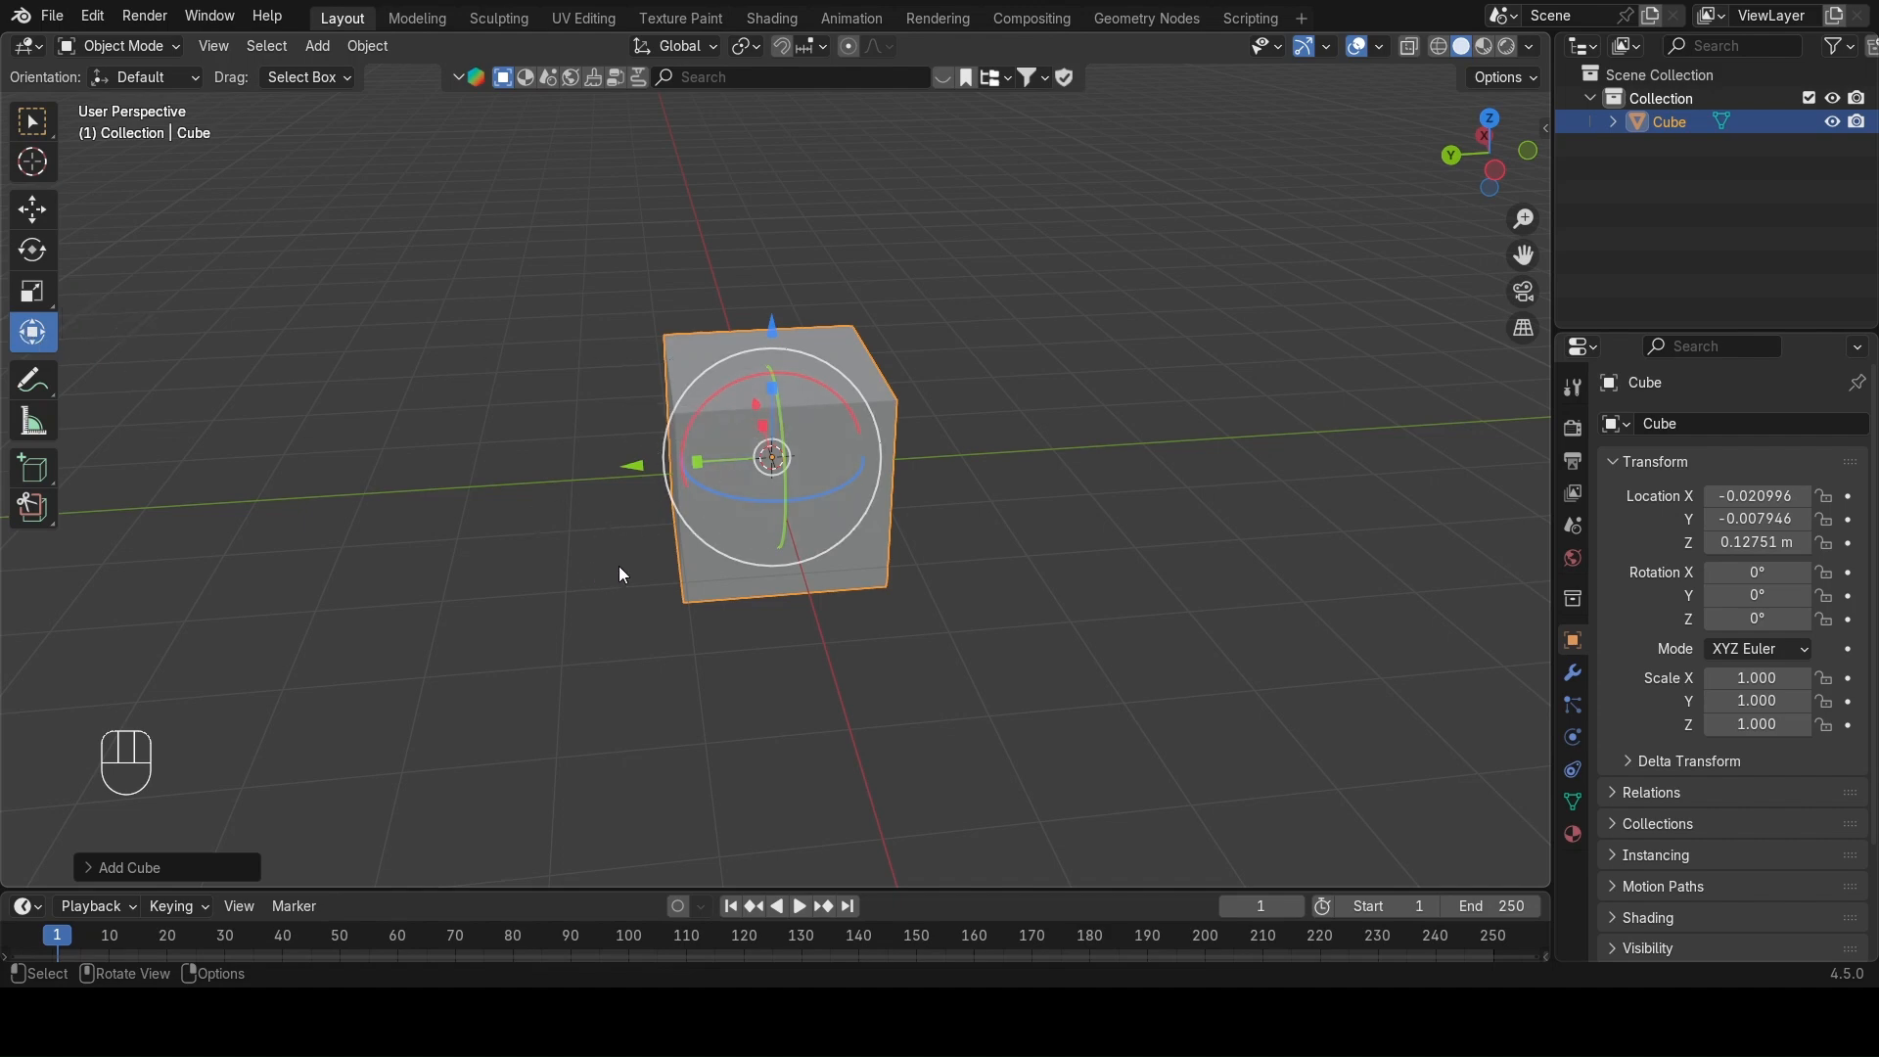
Transform the cube with the gizmo, rotating it about 1.5° around Z and scaling it to about 1.14 along Z.
middle_drag(619, 568, 738, 582)
drag(1523, 256, 1435, 216)
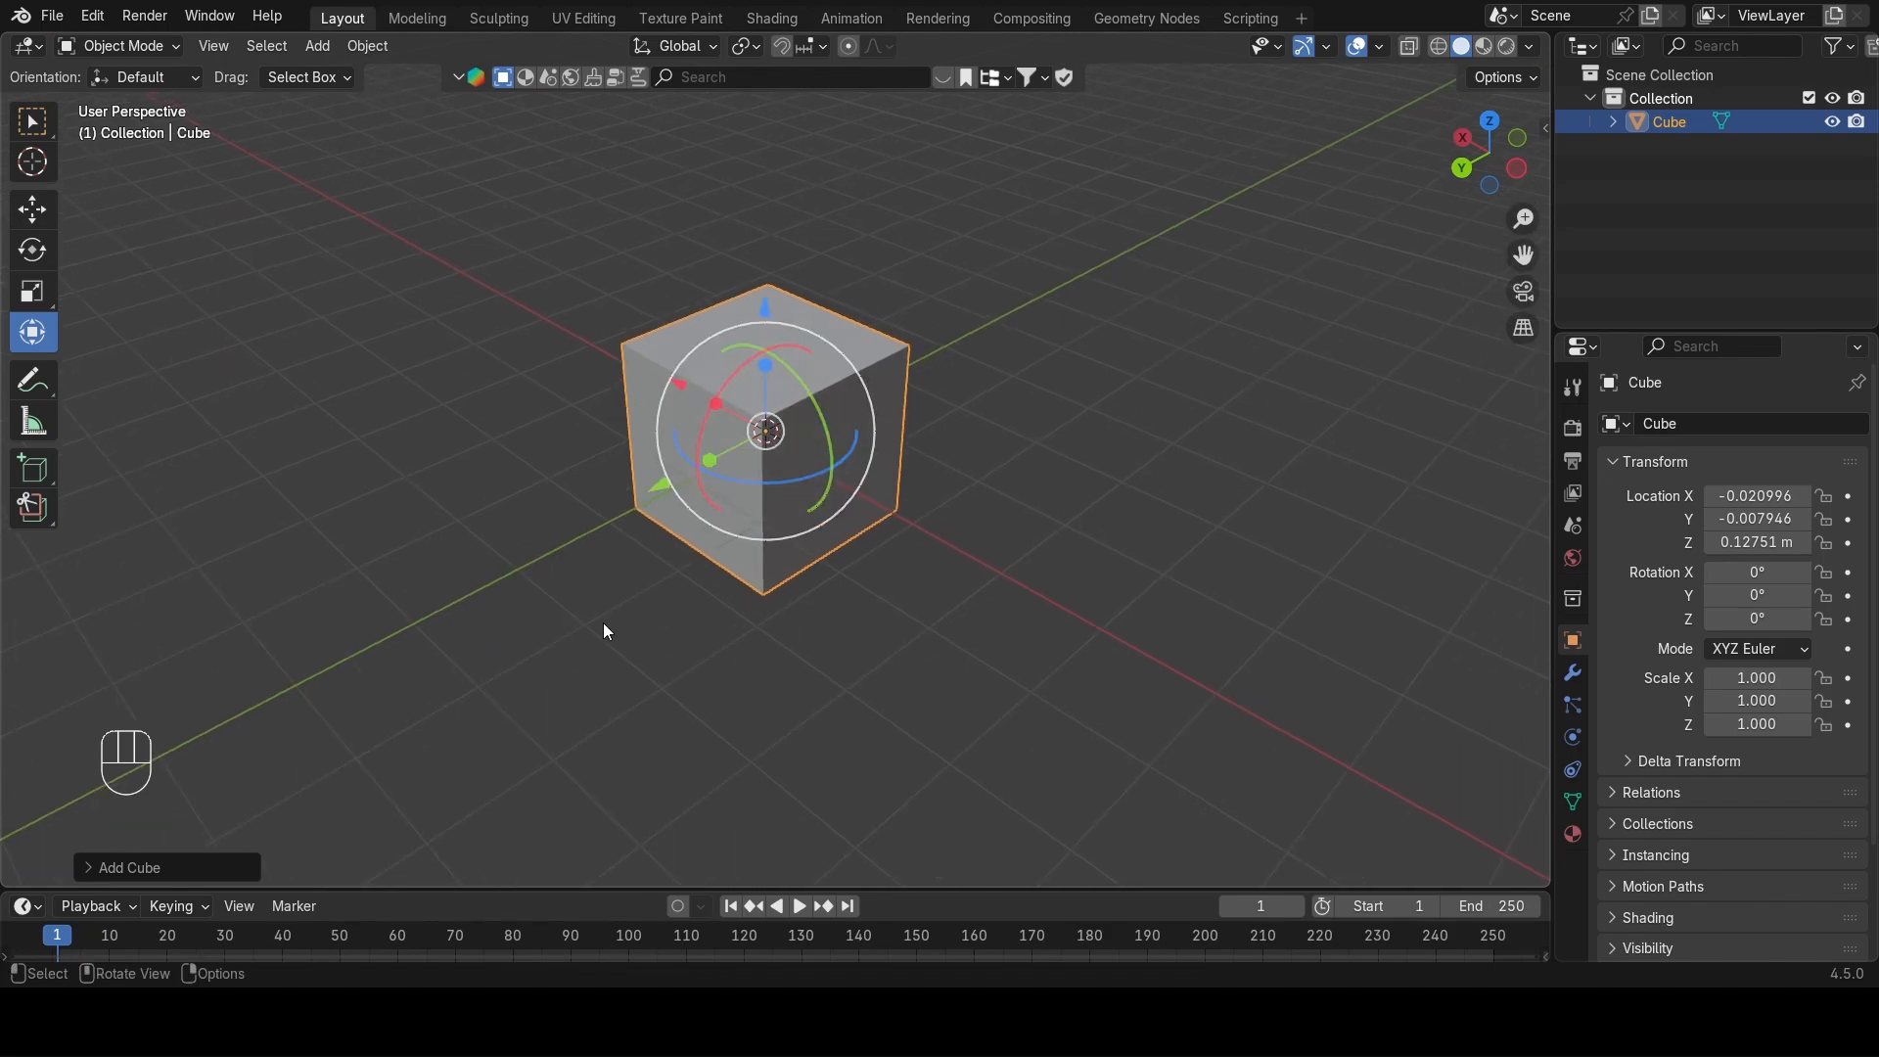
middle_drag(606, 632, 1013, 618)
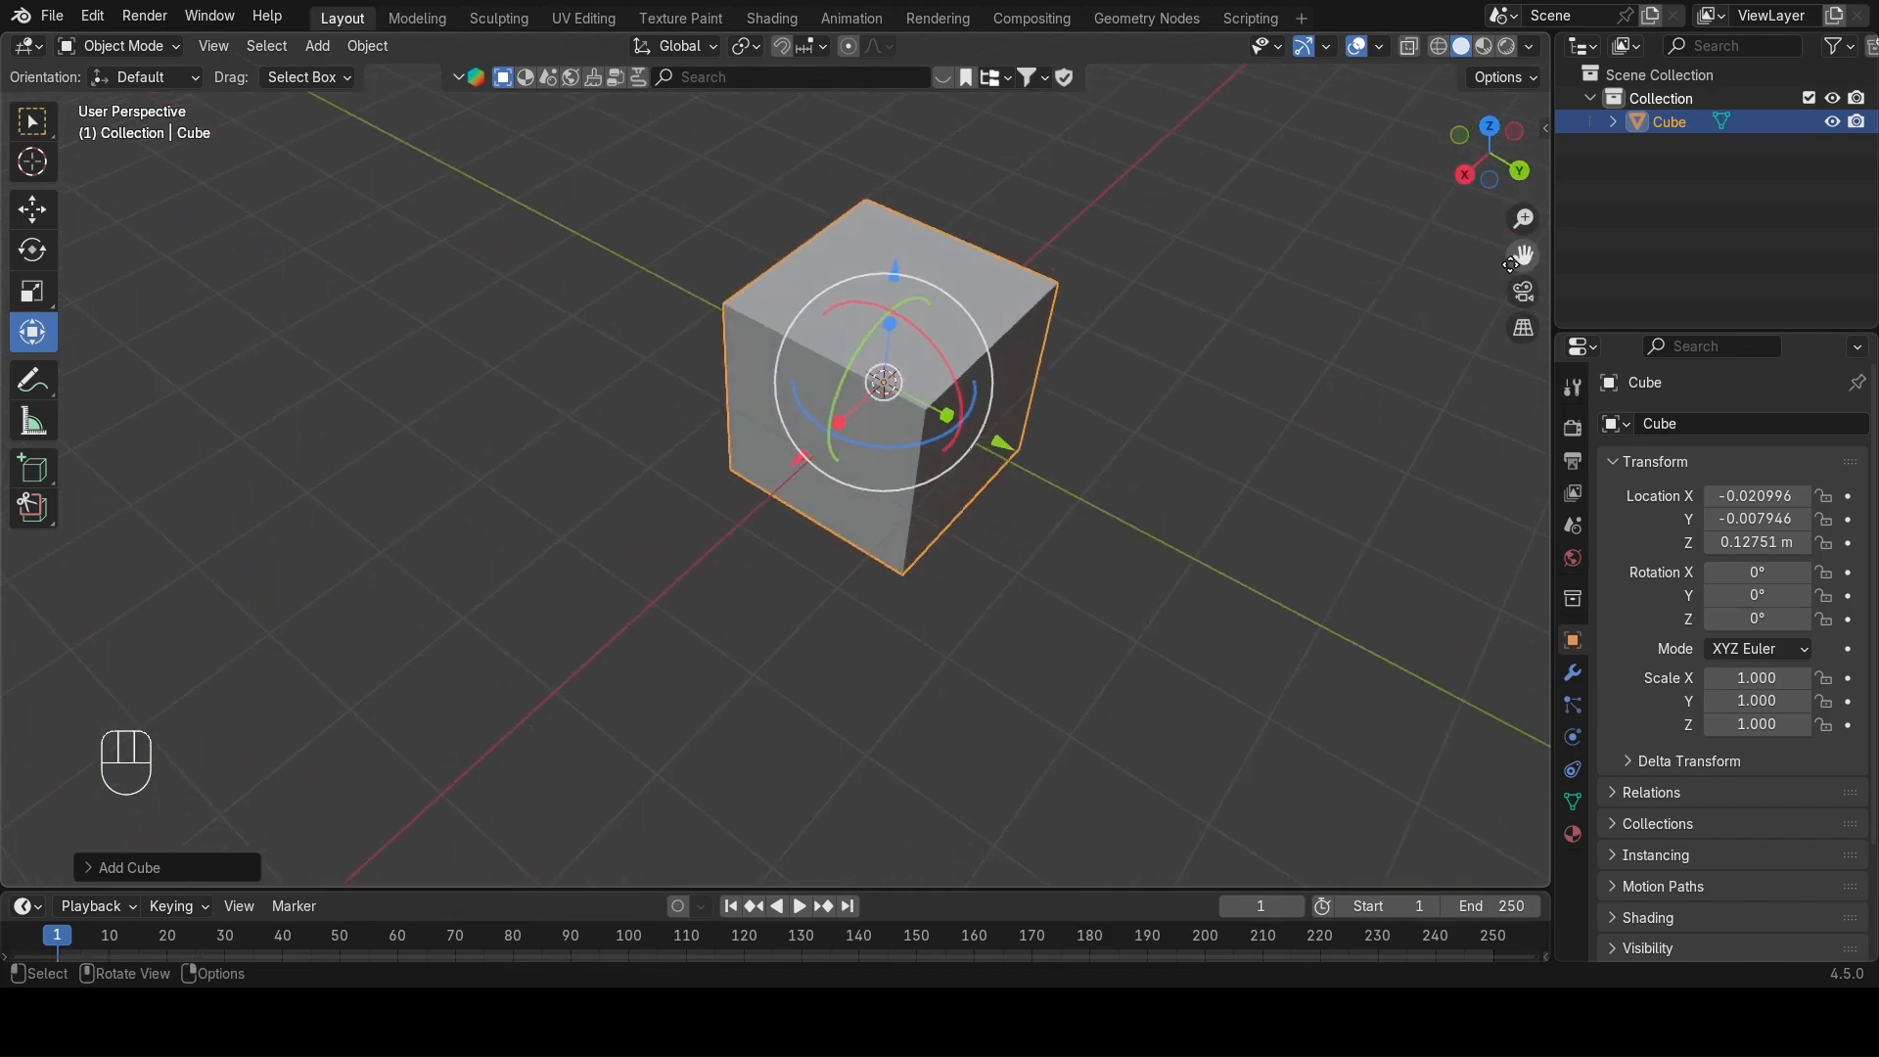
drag(1524, 255, 1449, 296)
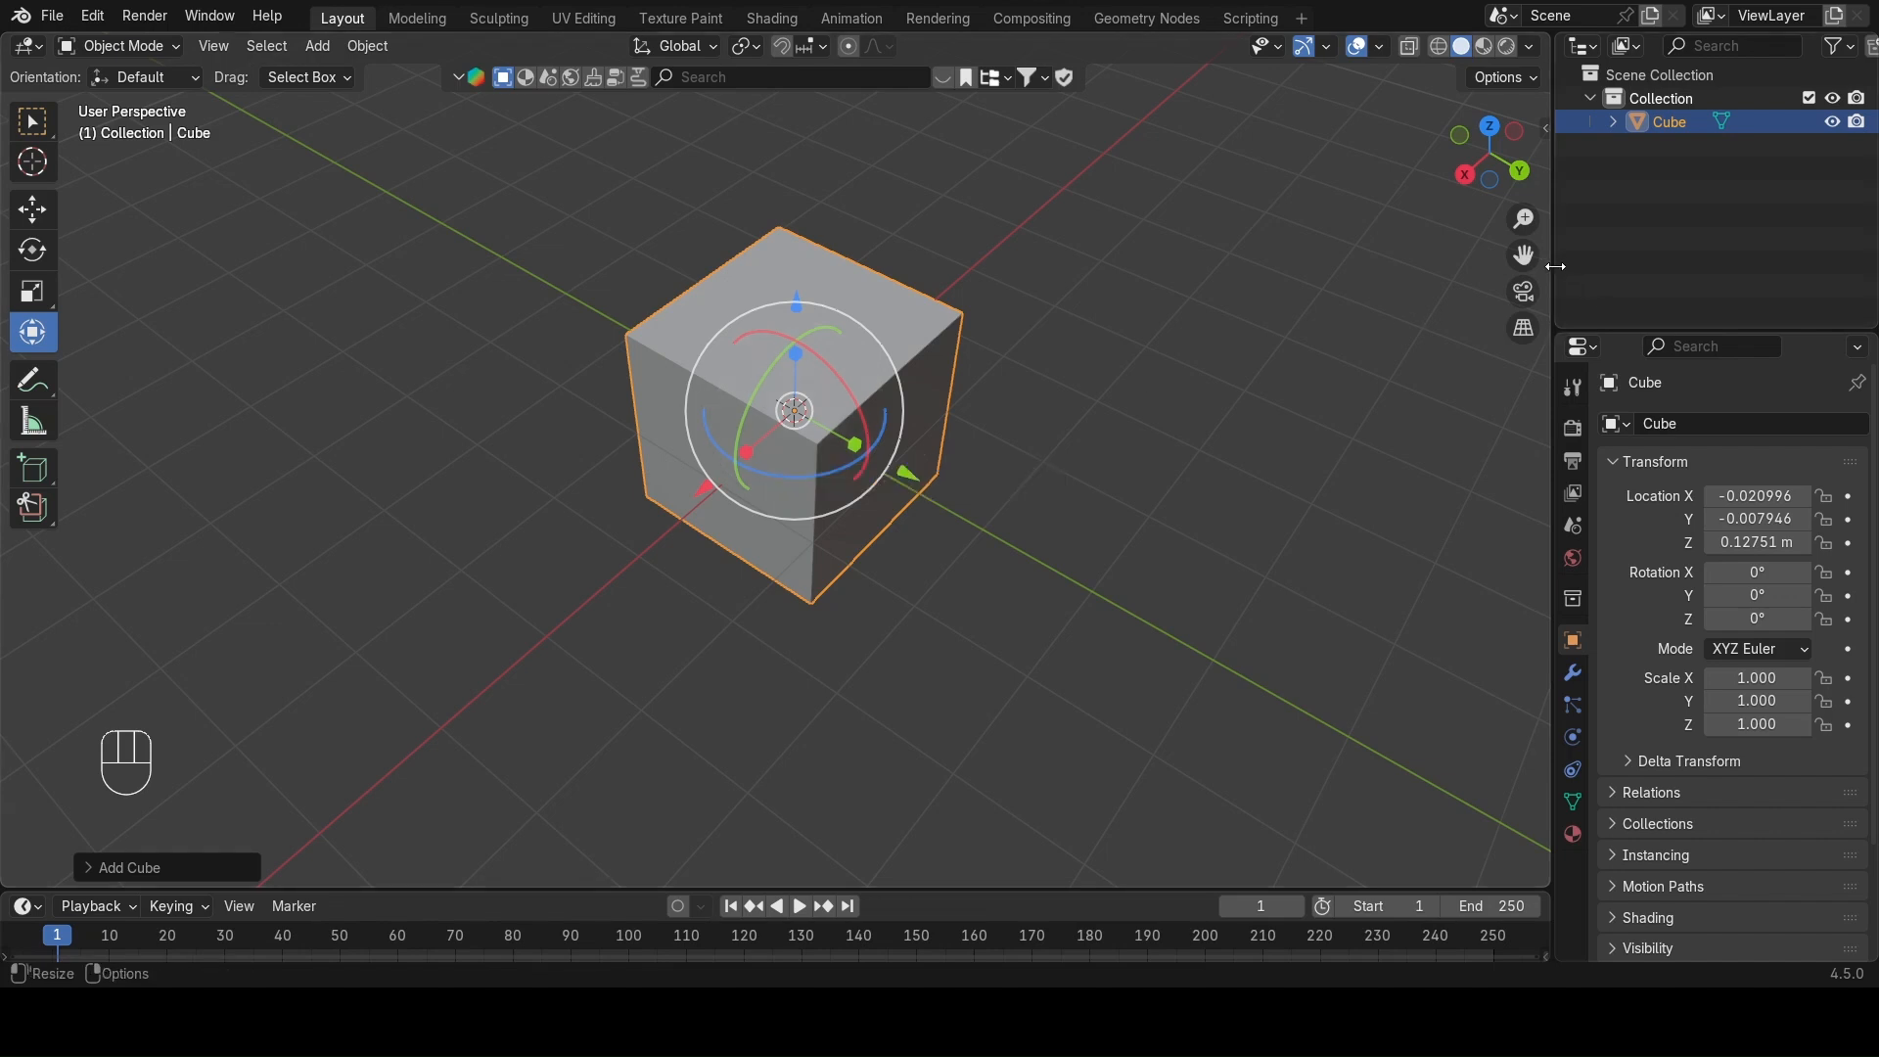
drag(1523, 256, 1527, 293)
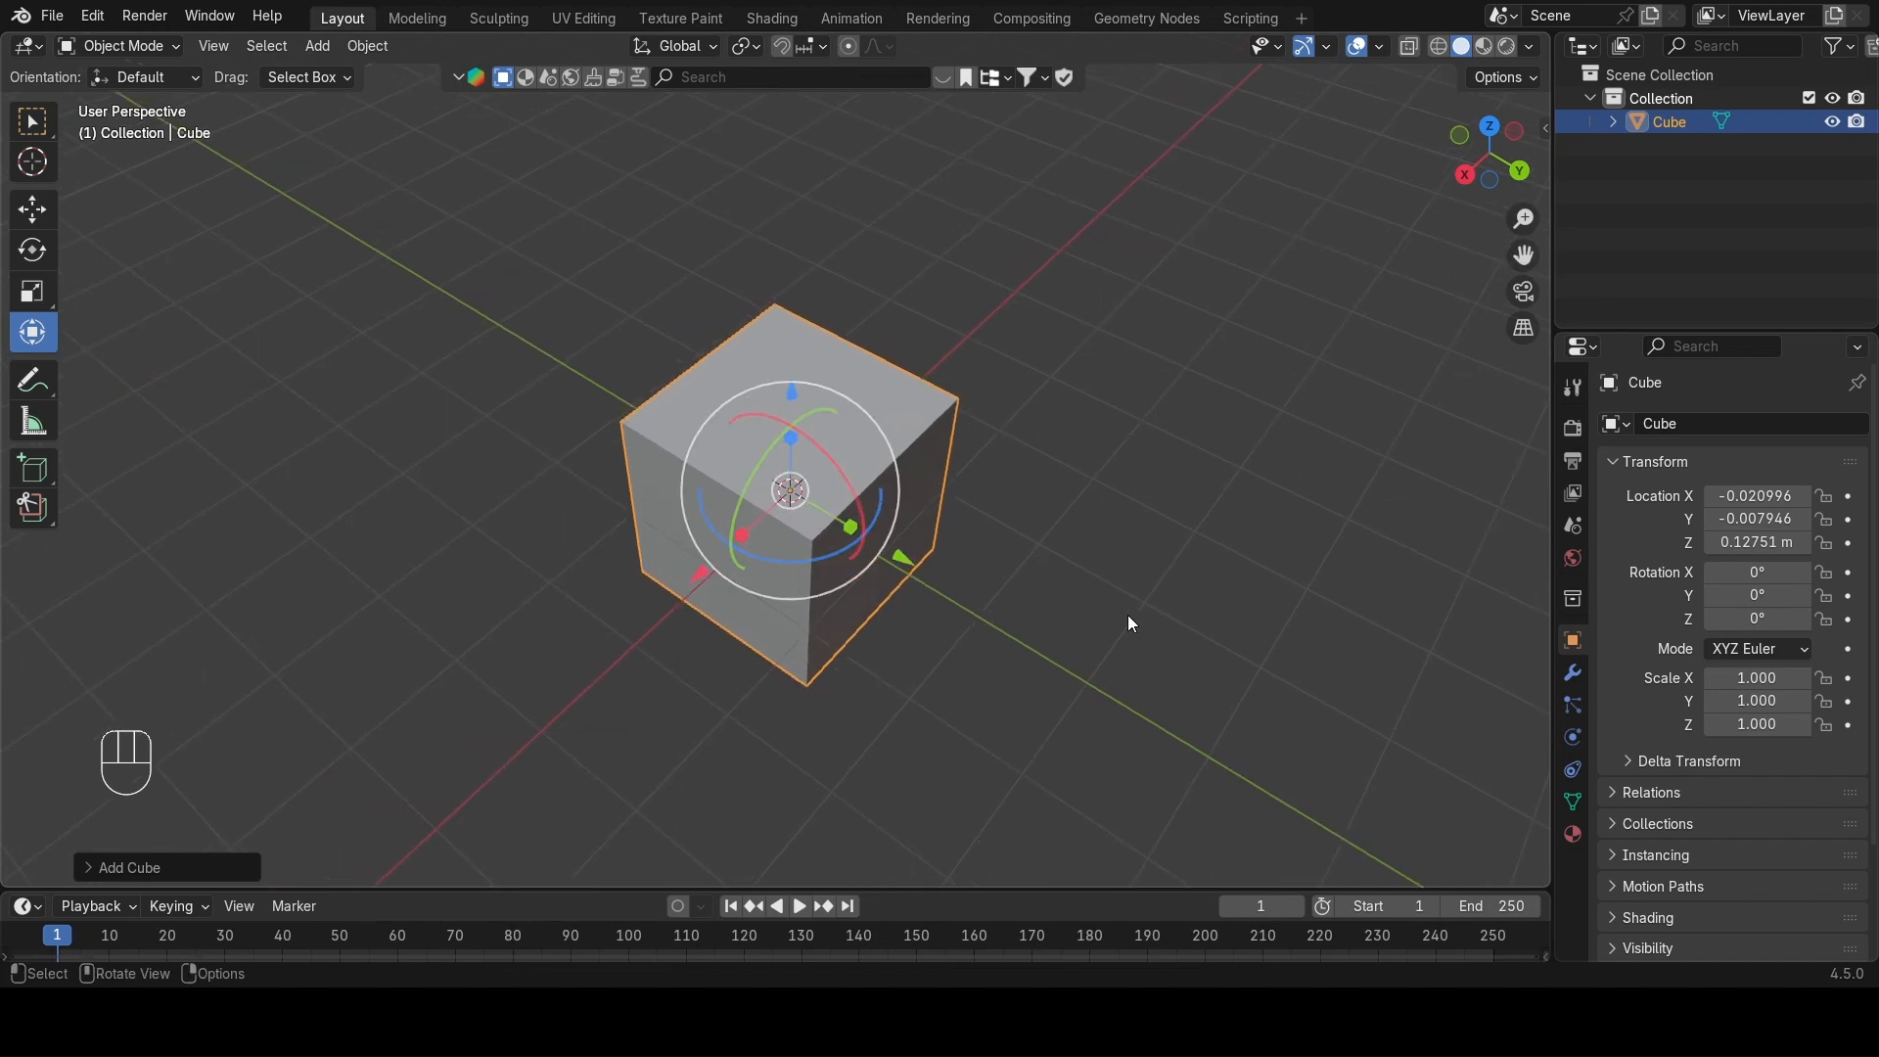
middle_drag(1130, 615, 1135, 573)
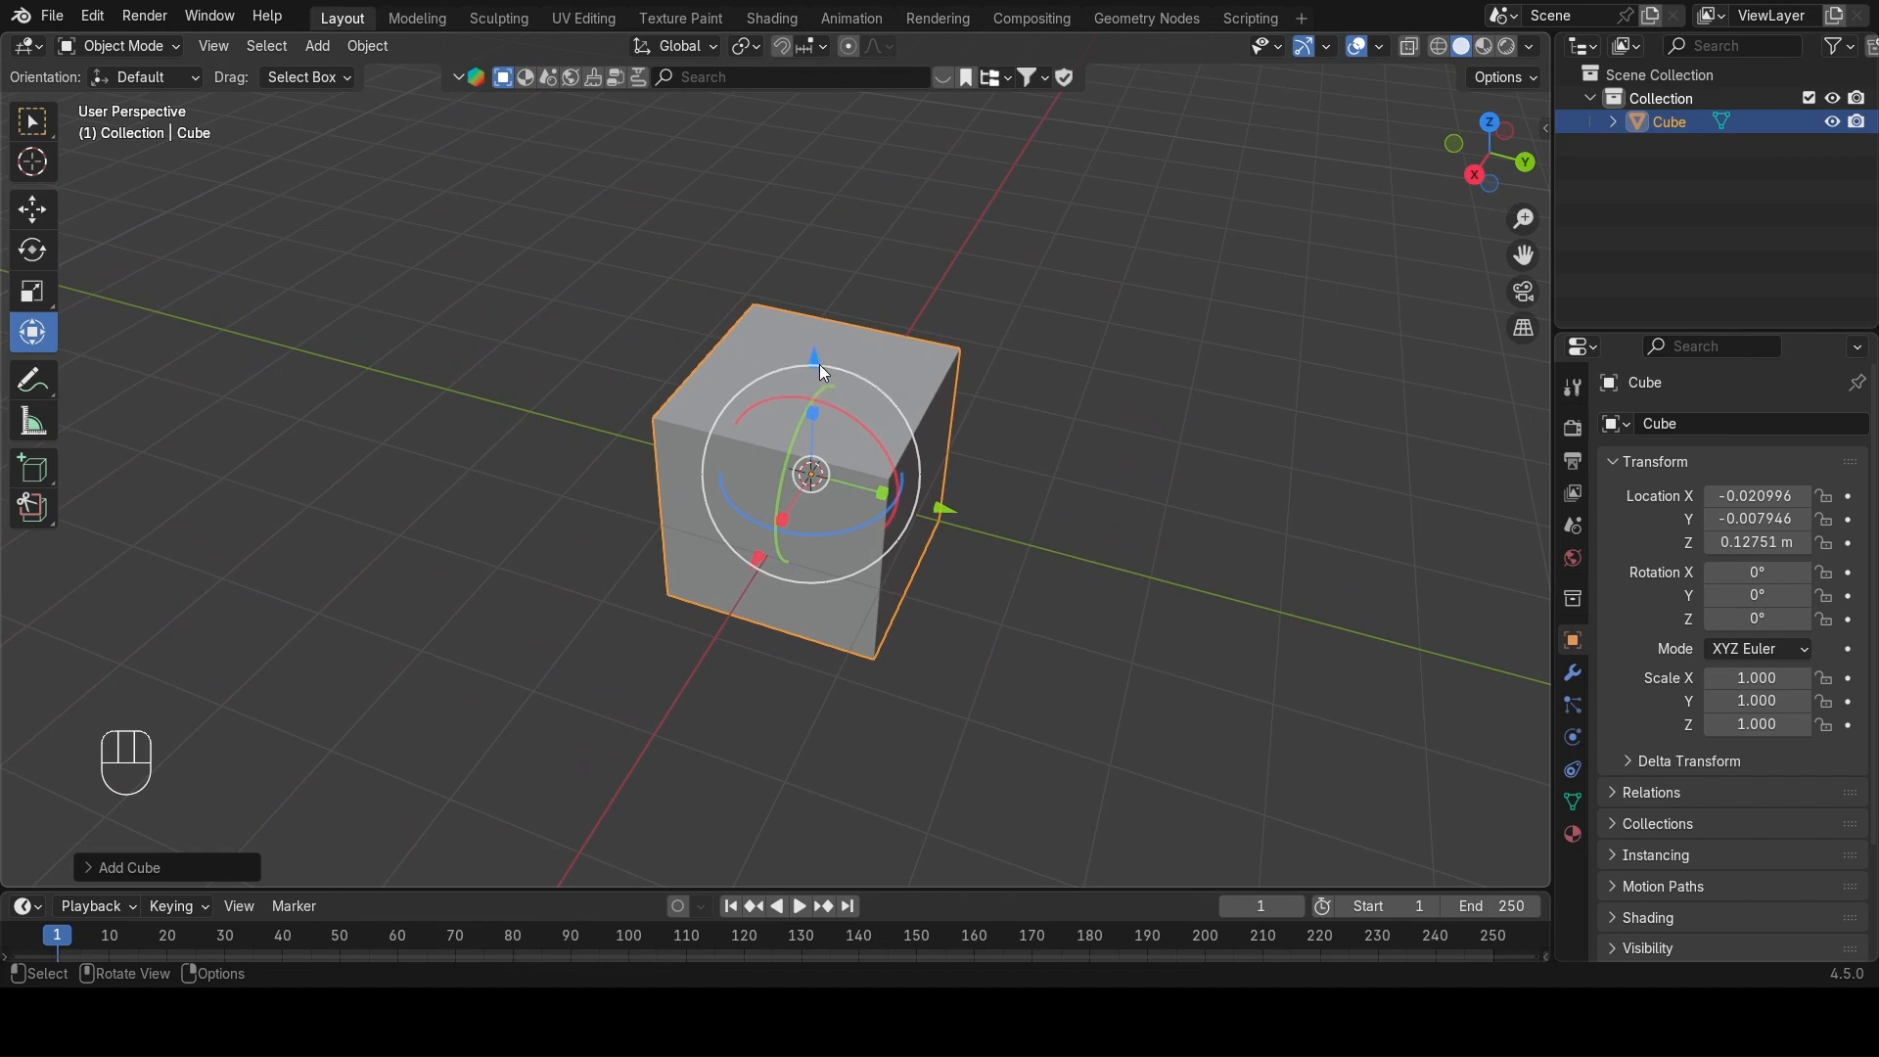
mouse_move(821, 369)
mouse_down()
mouse_move(827, 315)
mouse_move(819, 403)
mouse_up()
drag(726, 483, 690, 499)
mouse_move(808, 431)
mouse_down()
mouse_move(804, 297)
mouse_move(809, 462)
mouse_move(809, 423)
mouse_up()
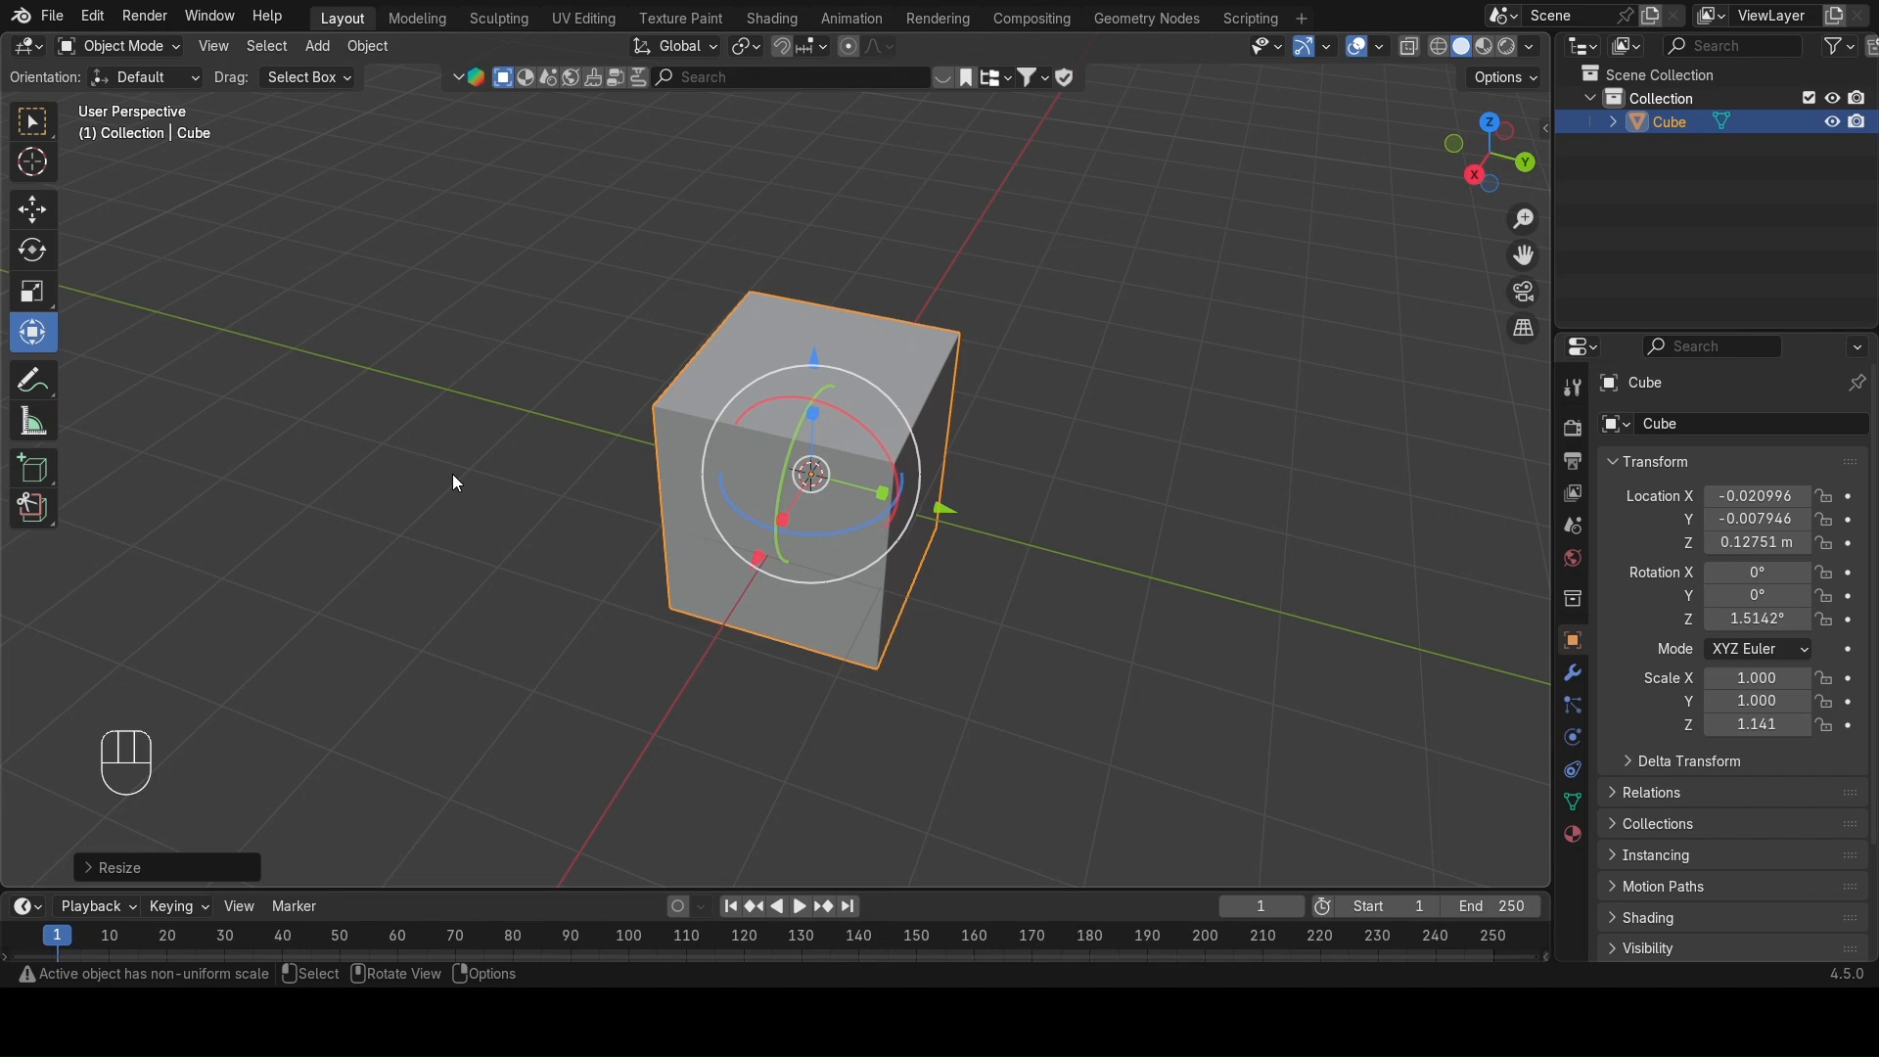
Draw several long freehand annotation strokes beside and across the cube with the Annotate tool.
click(35, 382)
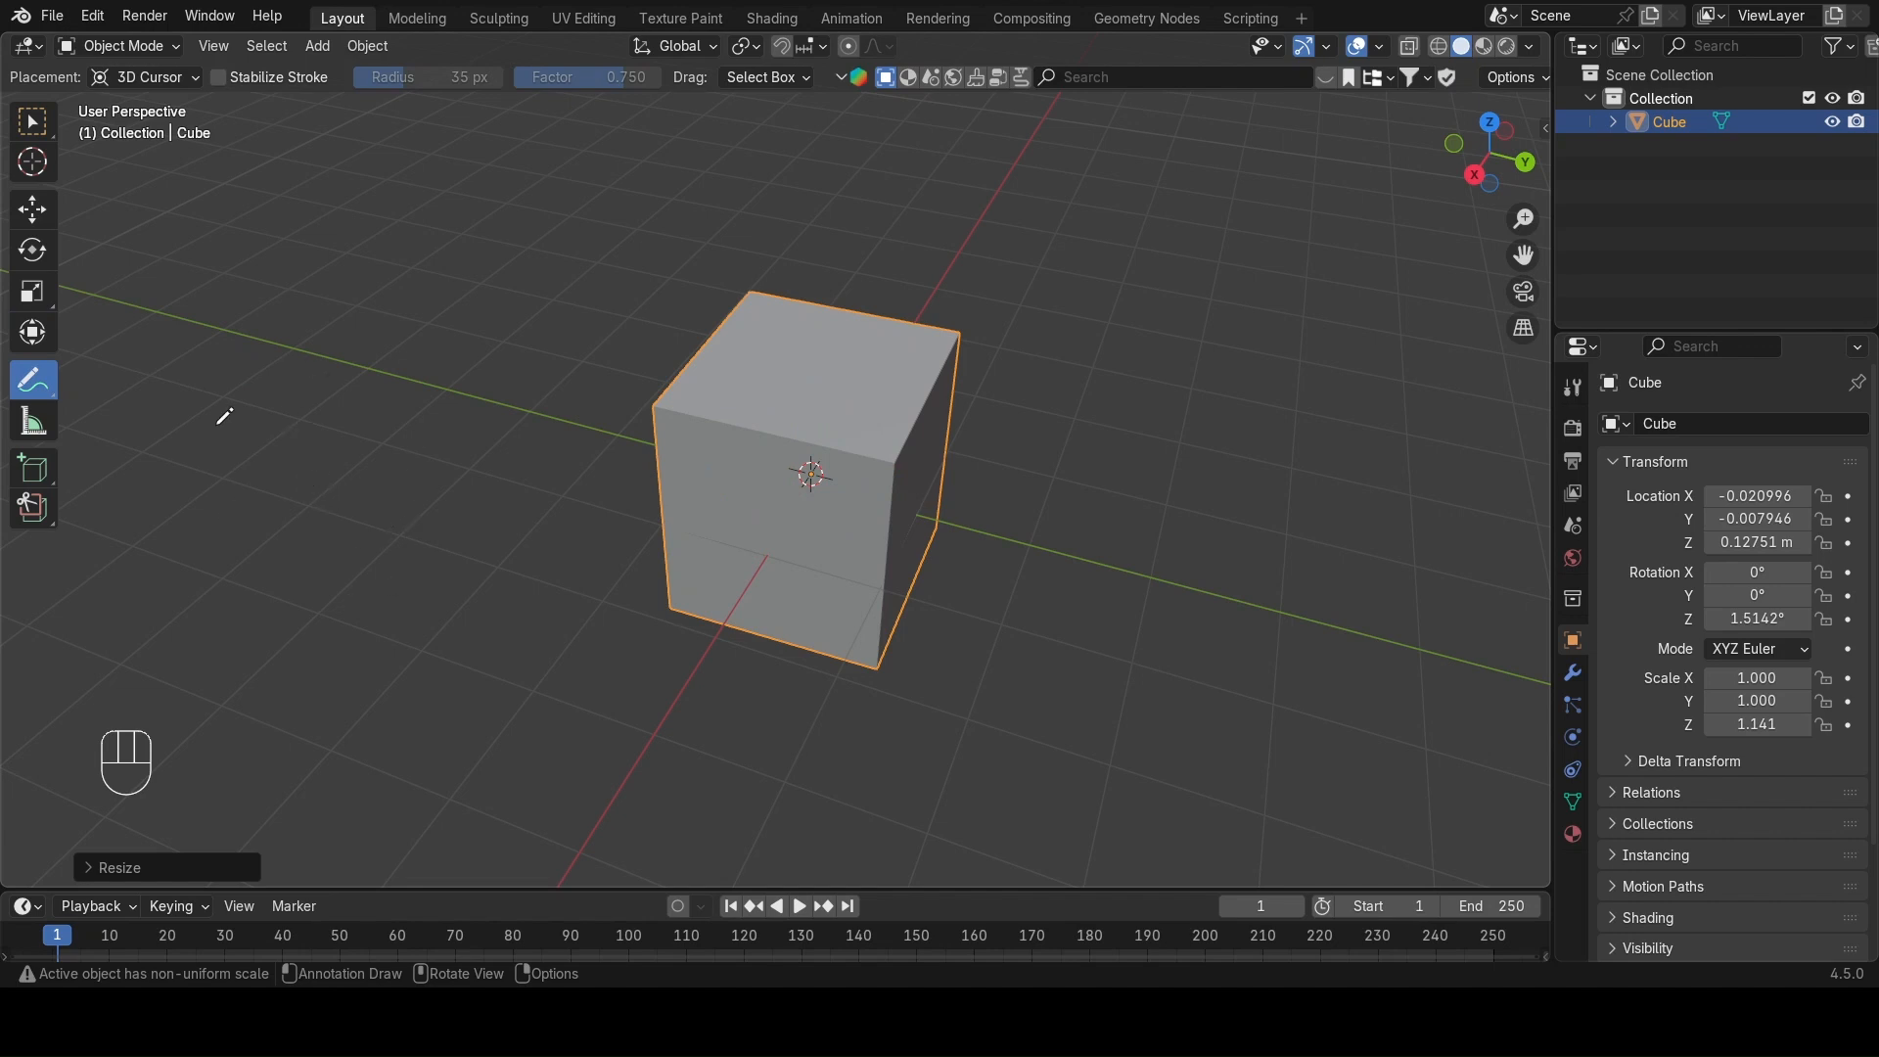
mouse_move(299, 366)
mouse_down()
mouse_move(649, 392)
mouse_move(496, 210)
mouse_up()
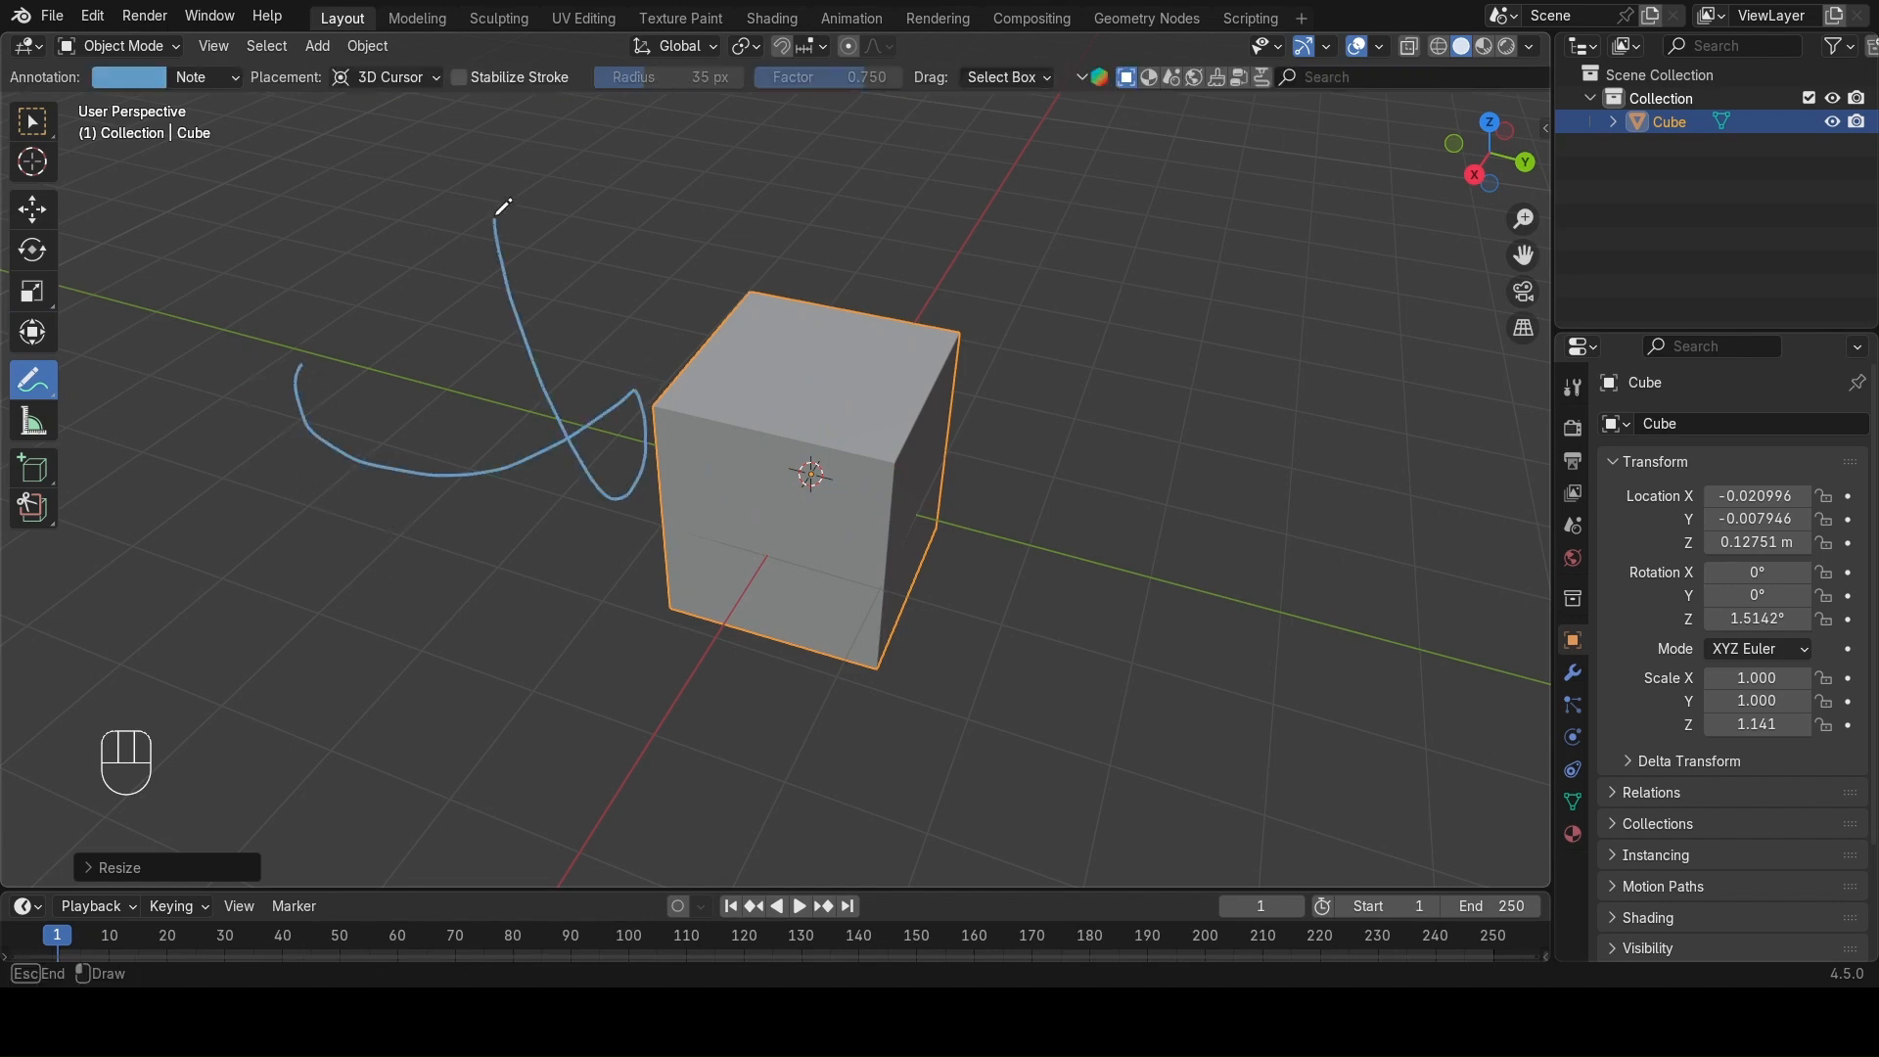
drag(326, 614, 1148, 170)
drag(446, 571, 808, 474)
drag(1319, 255, 1312, 262)
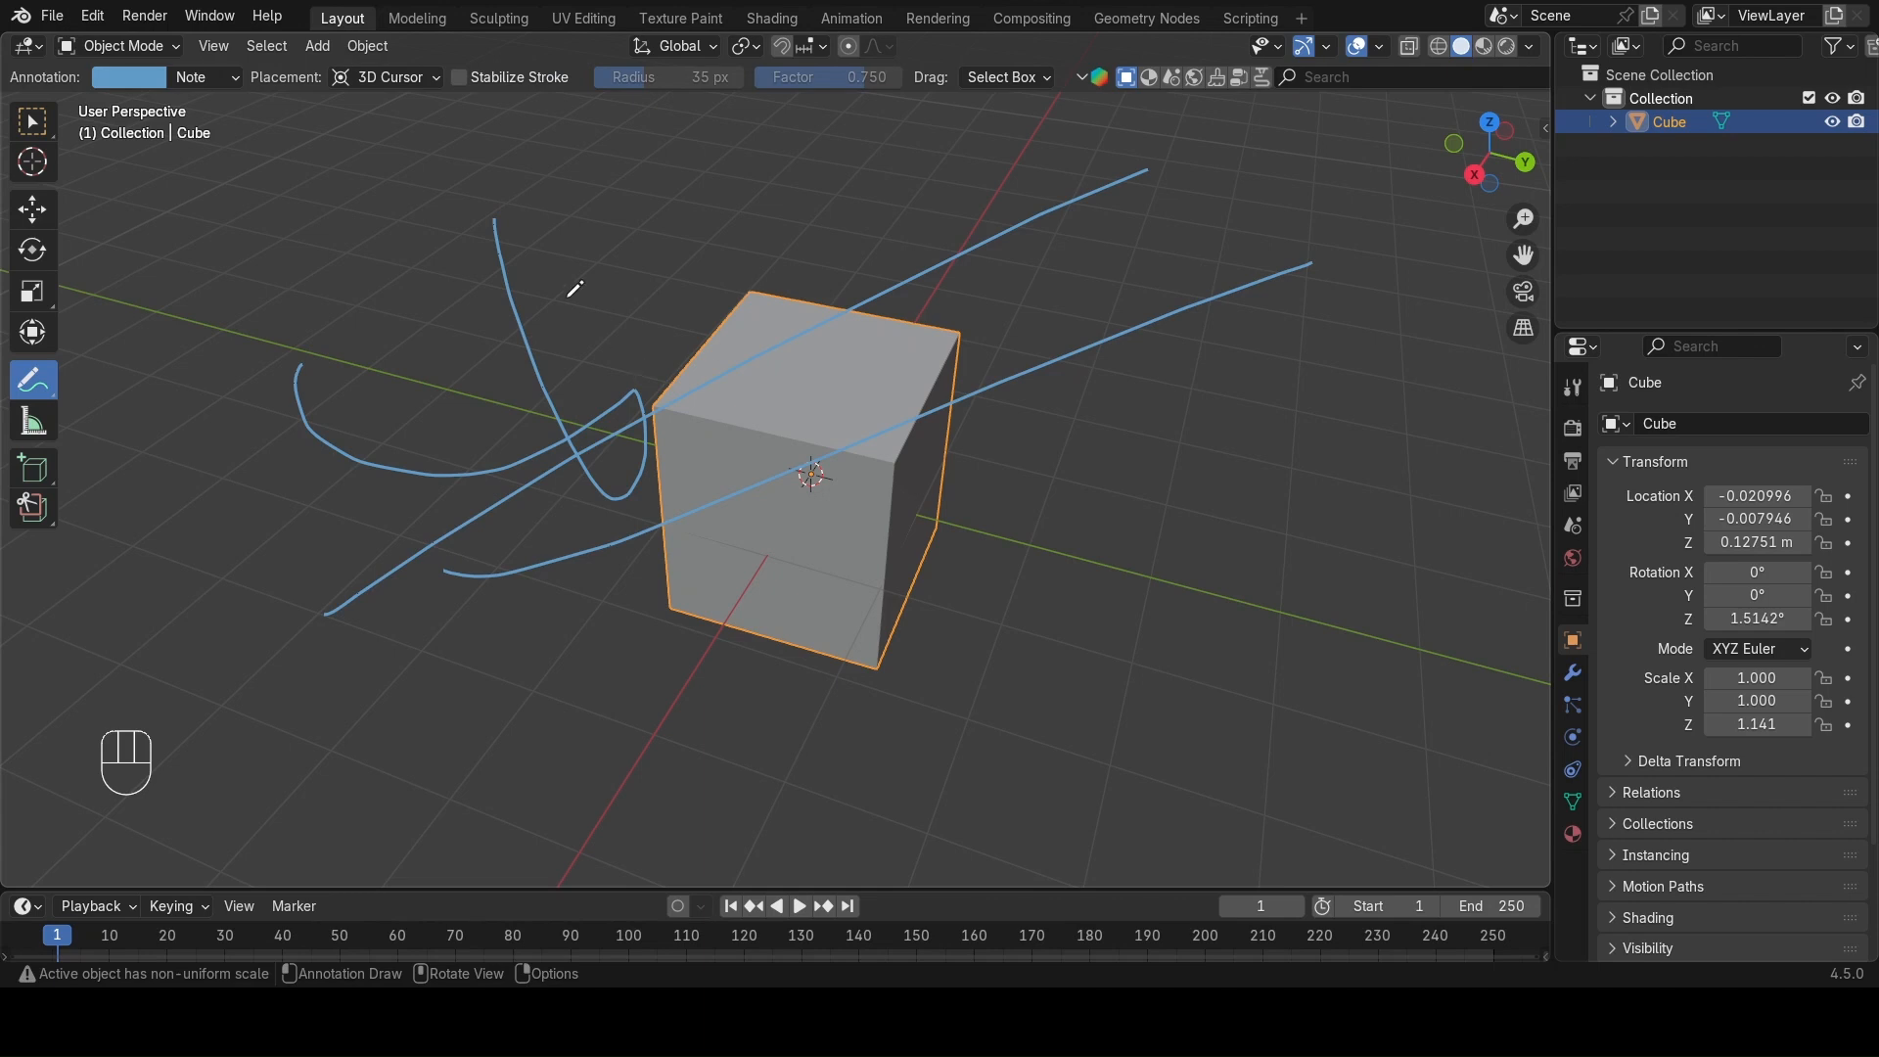
drag(550, 285, 789, 780)
drag(690, 328, 892, 671)
Undo all the long annotation strokes drawn beside and across the cube.
key(ctrl+z)
key(ctrl+z)
key(ctrl+z)
key(ctrl+z)
key(ctrl+z)
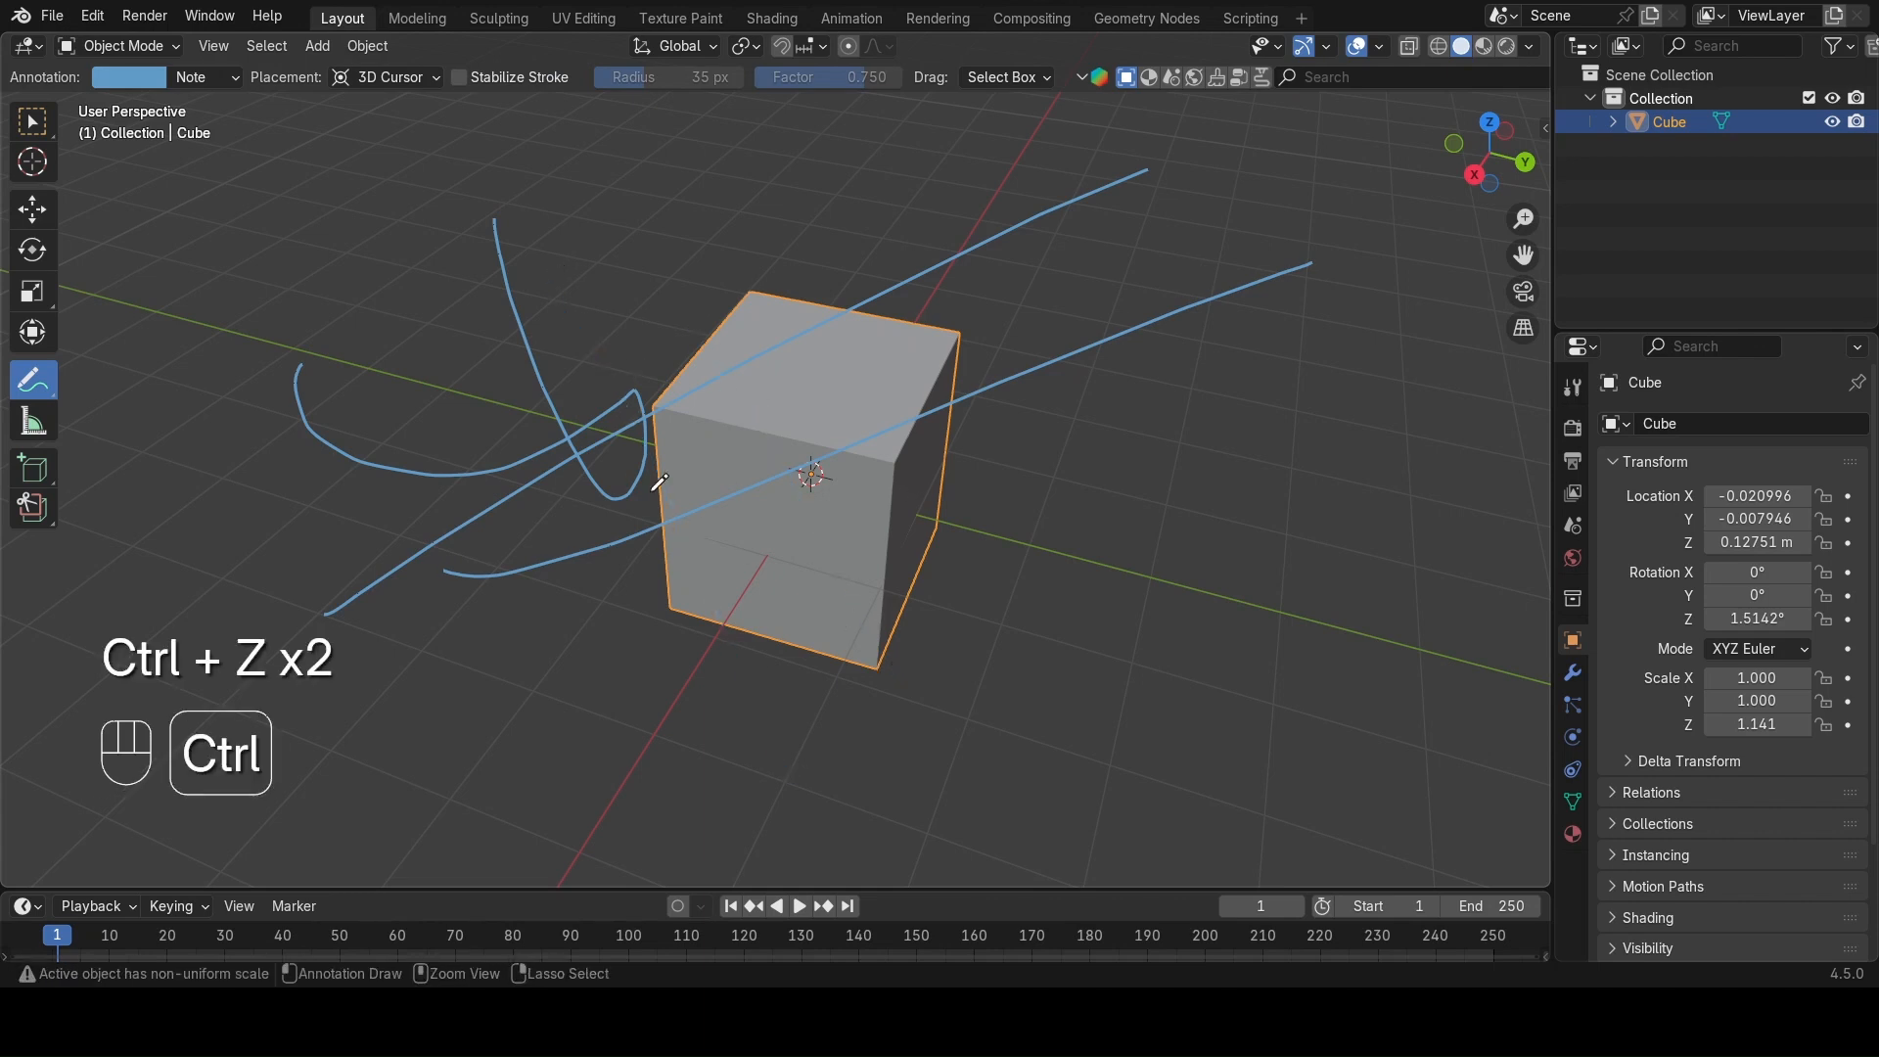
Draw a row of letter-like annotation strokes beside and above the cube.
drag(310, 300, 409, 480)
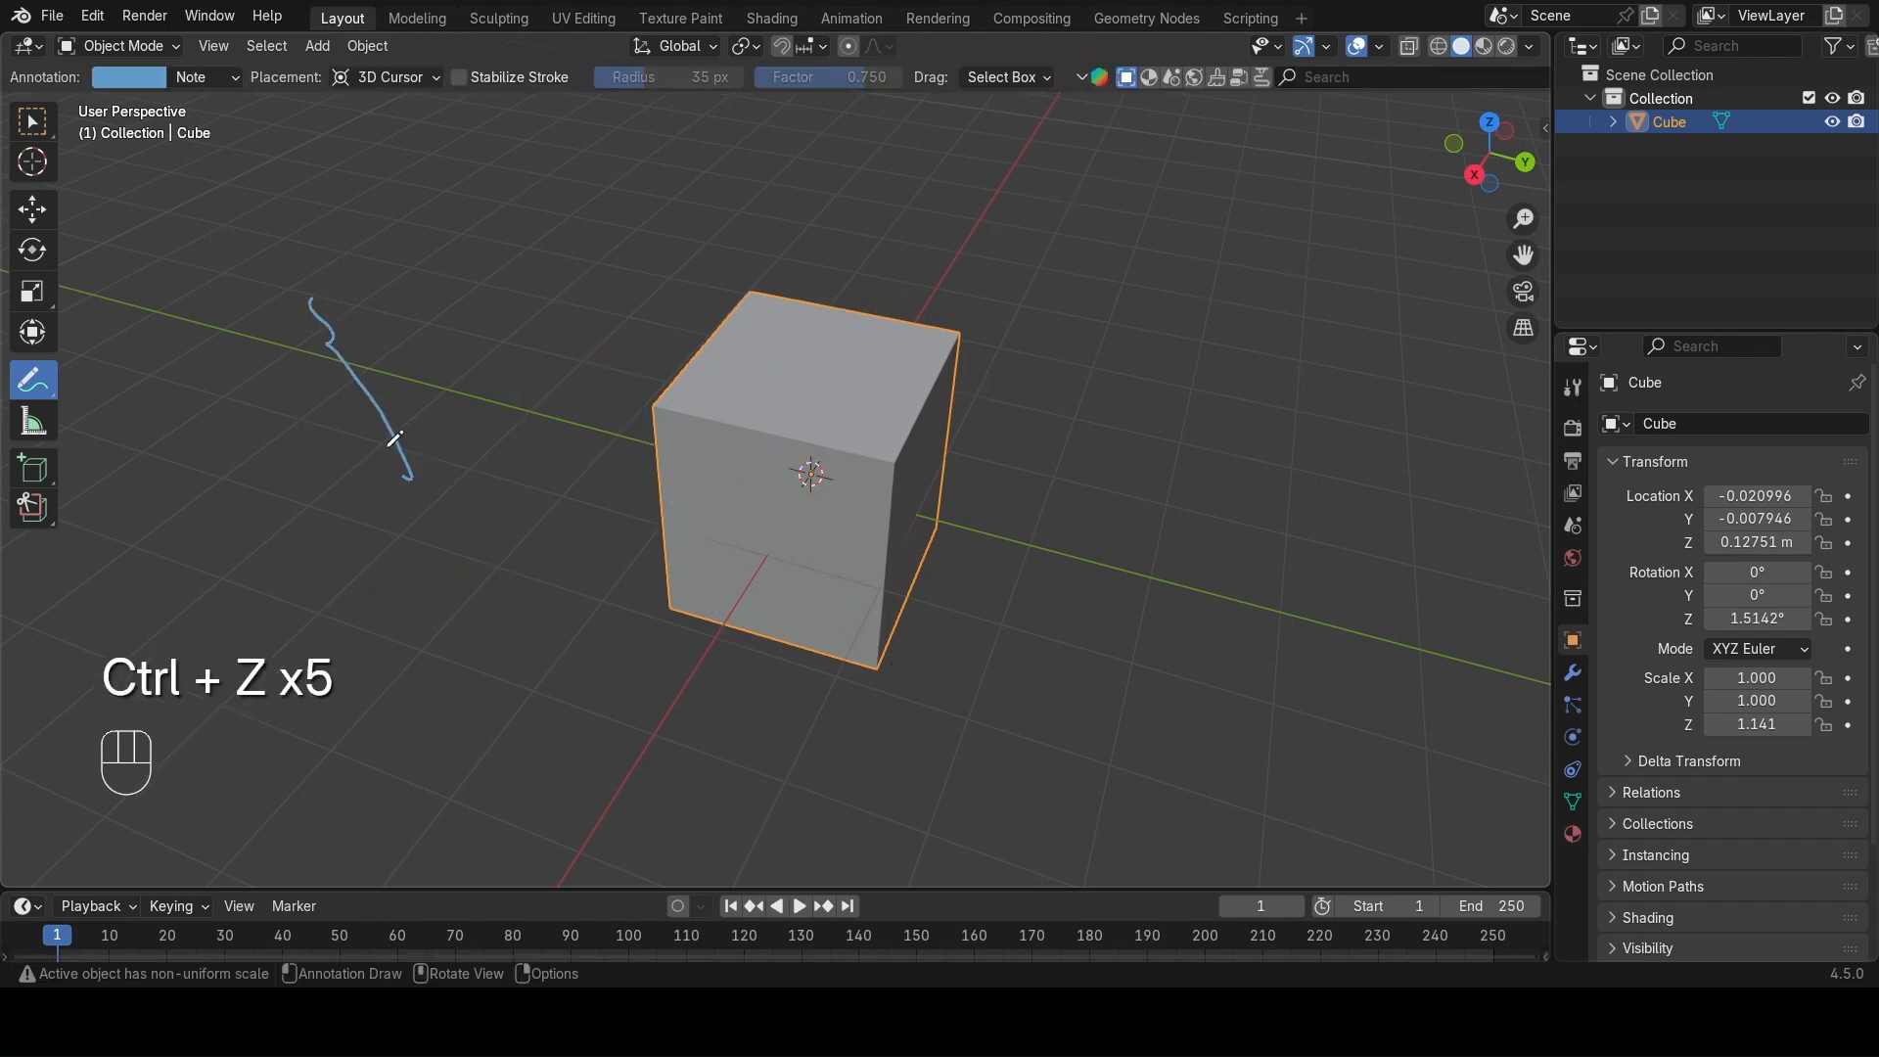
mouse_move(349, 301)
mouse_down()
mouse_move(526, 473)
mouse_move(555, 545)
mouse_up()
mouse_move(501, 233)
mouse_down()
mouse_move(599, 338)
mouse_move(611, 306)
mouse_up()
mouse_move(587, 203)
mouse_down()
mouse_move(601, 189)
mouse_move(659, 294)
mouse_up()
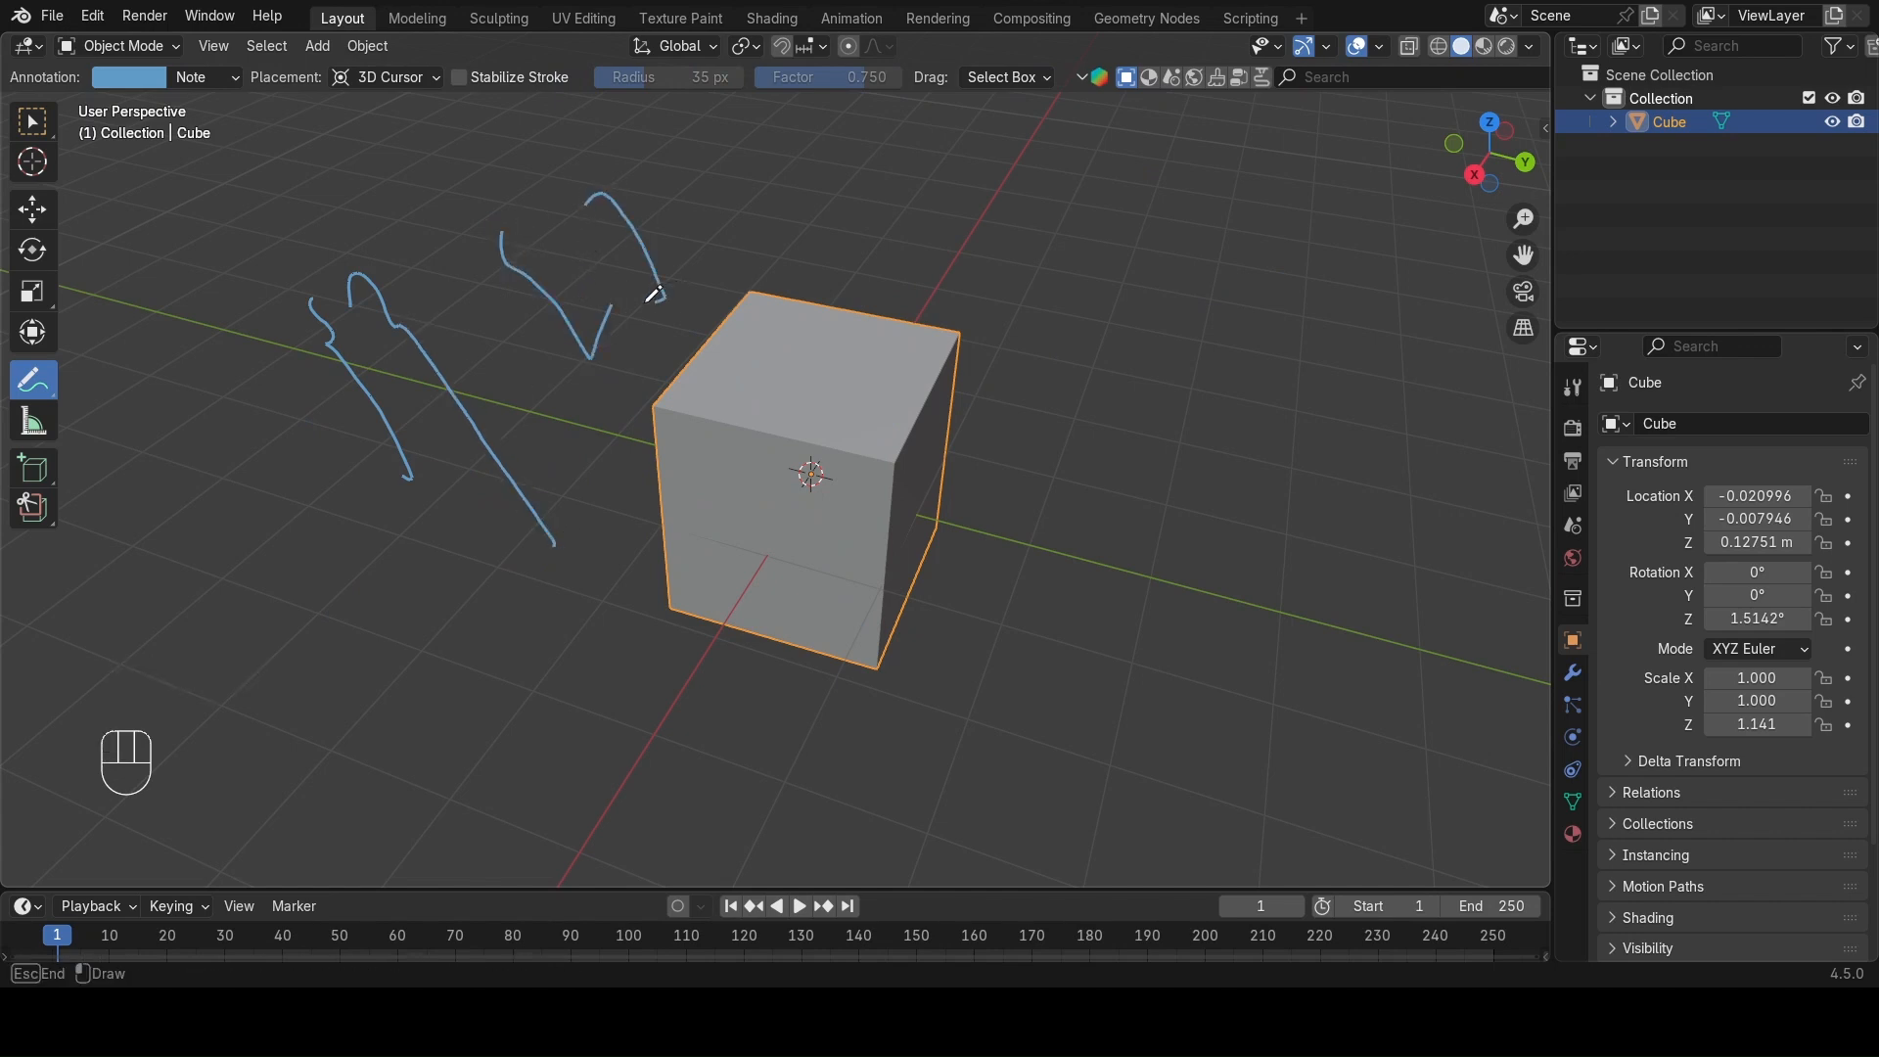
drag(728, 163, 752, 291)
drag(782, 169, 886, 279)
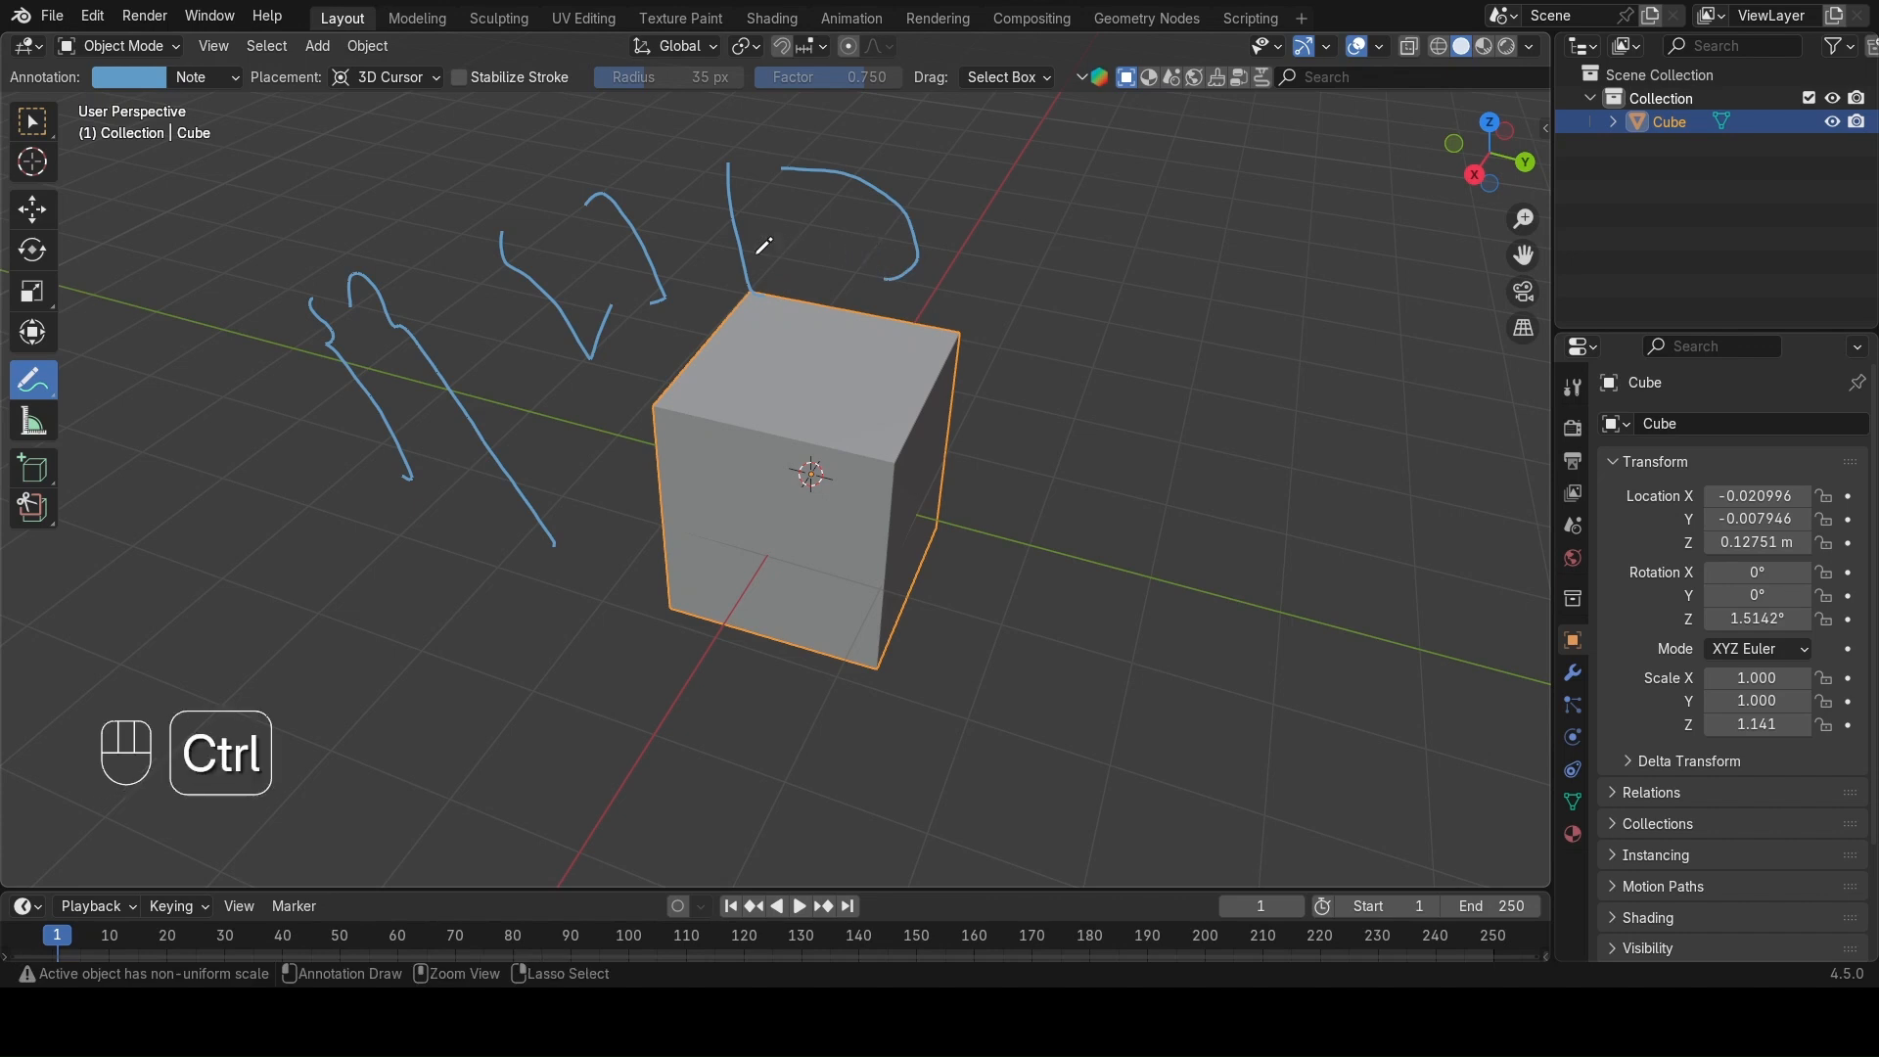
Undo every letter-like annotation stroke beside and above the cube.
key(ctrl+z)
key(ctrl+z)
key(ctrl+z)
key(ctrl+z)
key(ctrl+z)
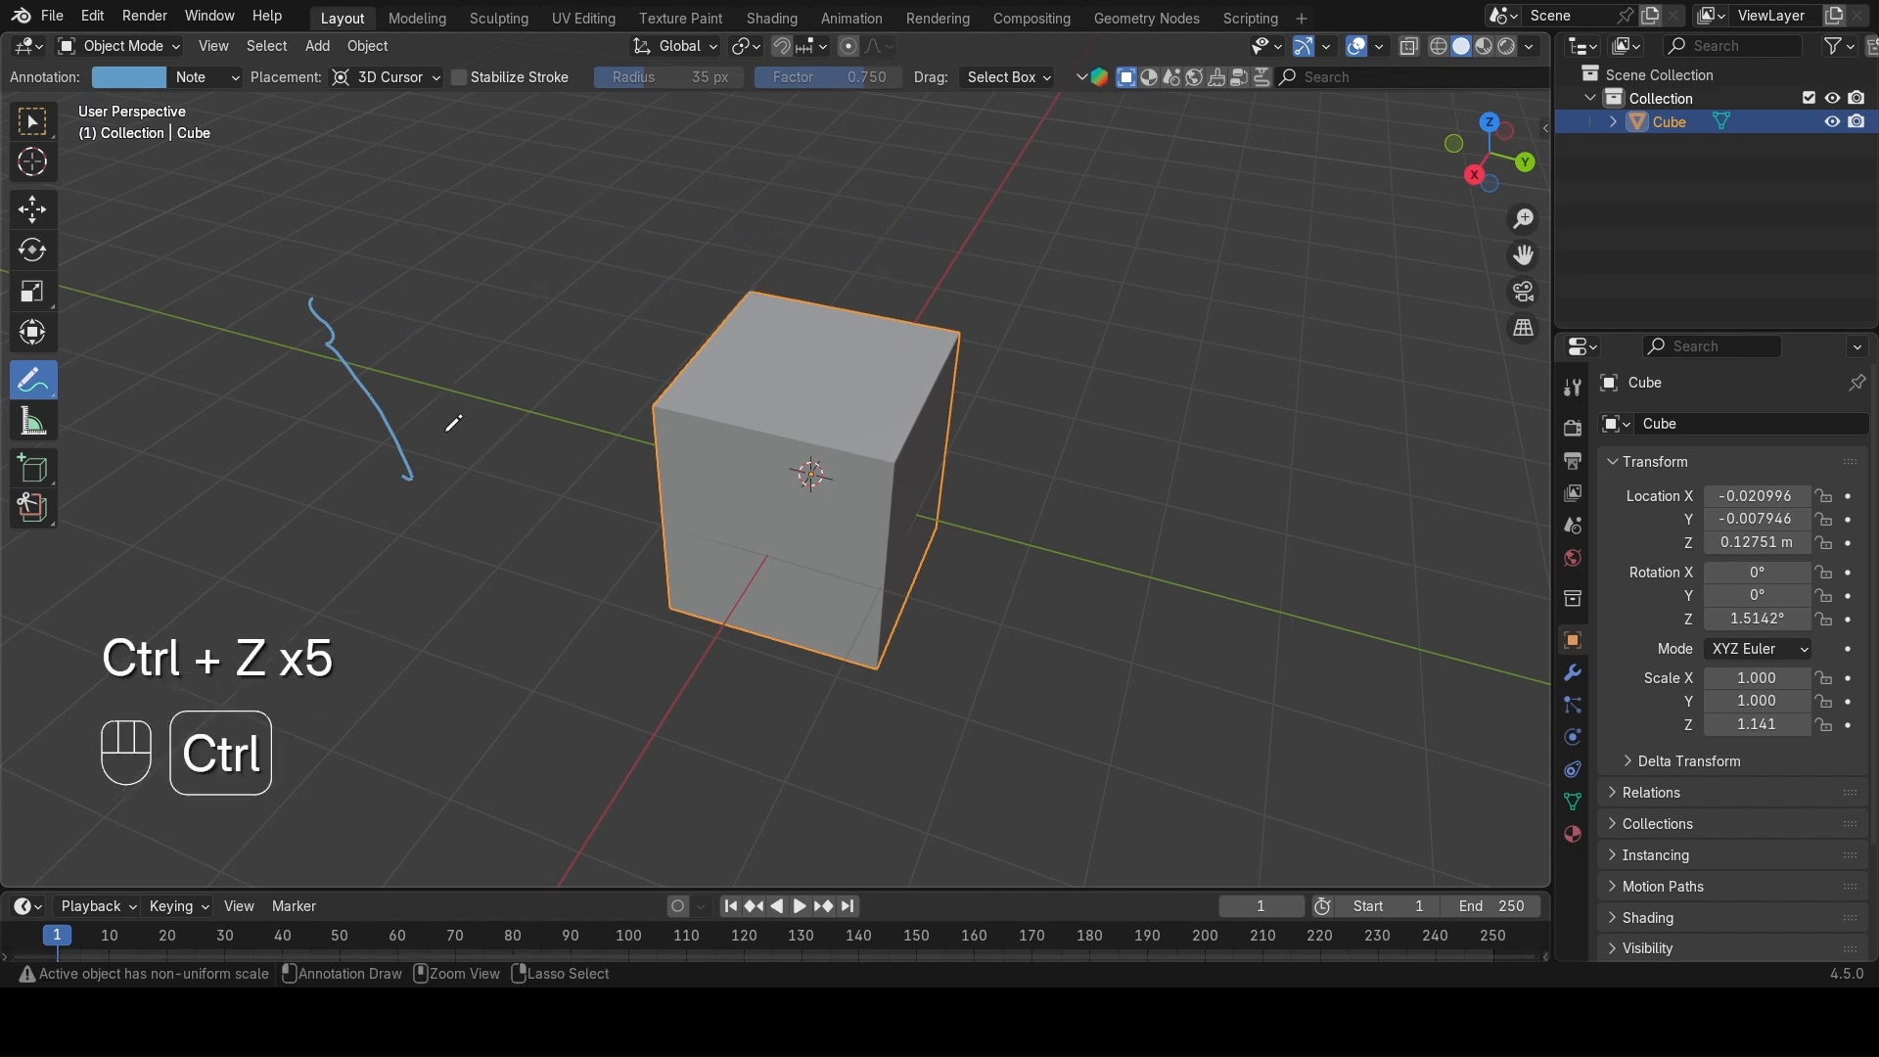
key(ctrl+z)
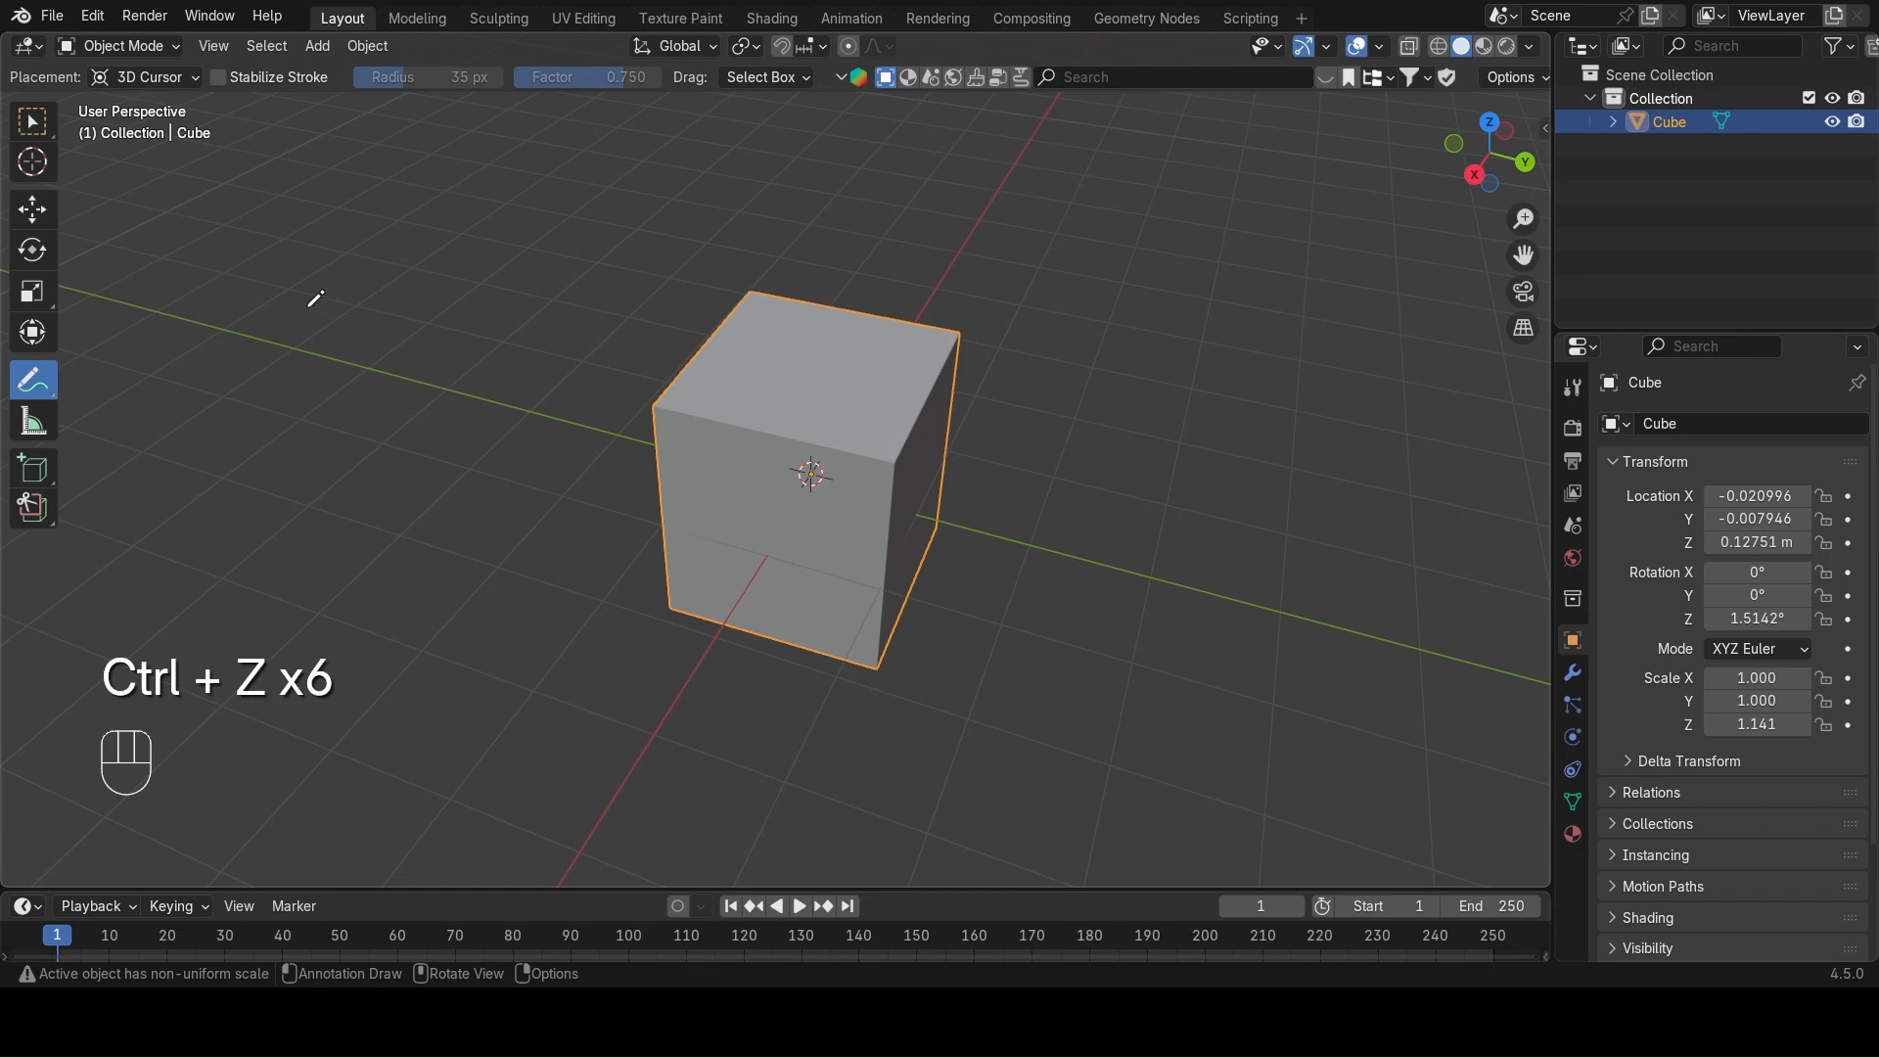
Draw four short annotation squiggles away from the cube and two long diagonal strokes reaching past it.
drag(306, 311, 389, 353)
mouse_move(343, 240)
mouse_down()
mouse_move(391, 242)
mouse_move(424, 293)
mouse_up()
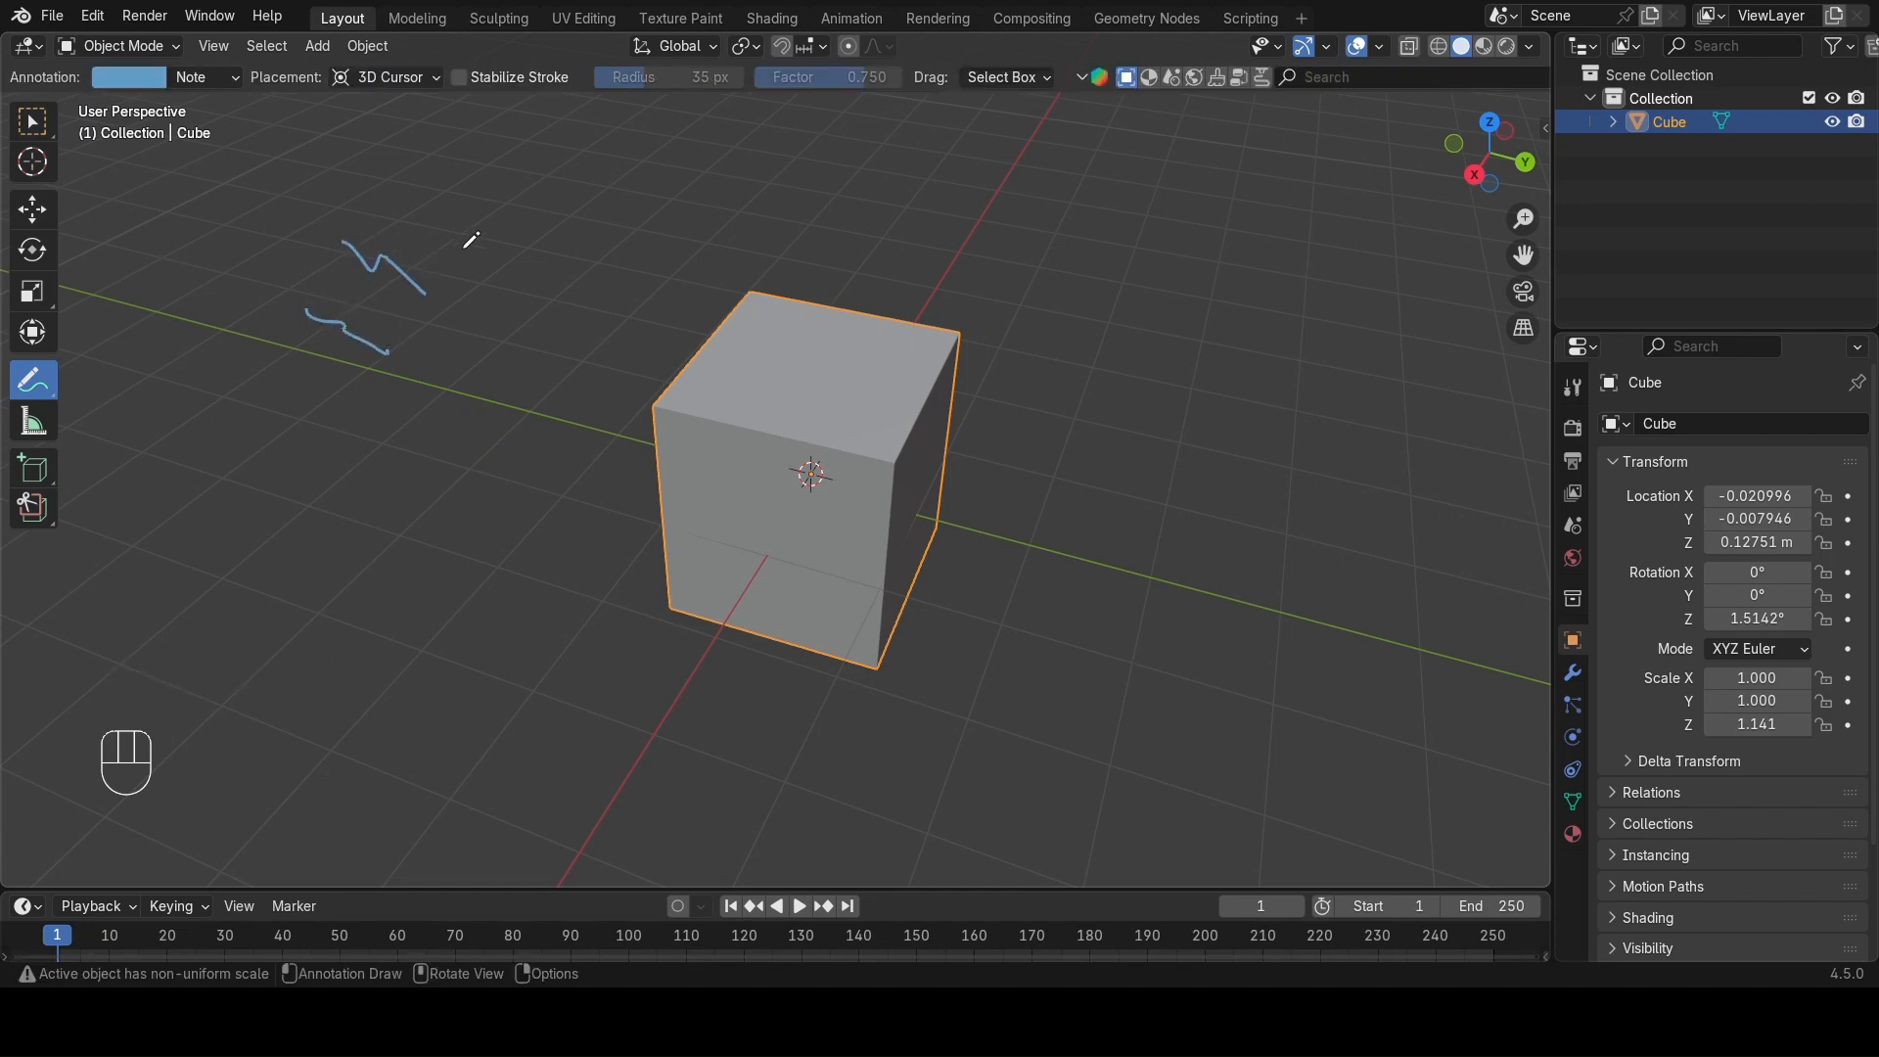
drag(452, 207, 511, 277)
drag(494, 164, 571, 213)
drag(336, 538, 859, 169)
drag(480, 450, 1068, 149)
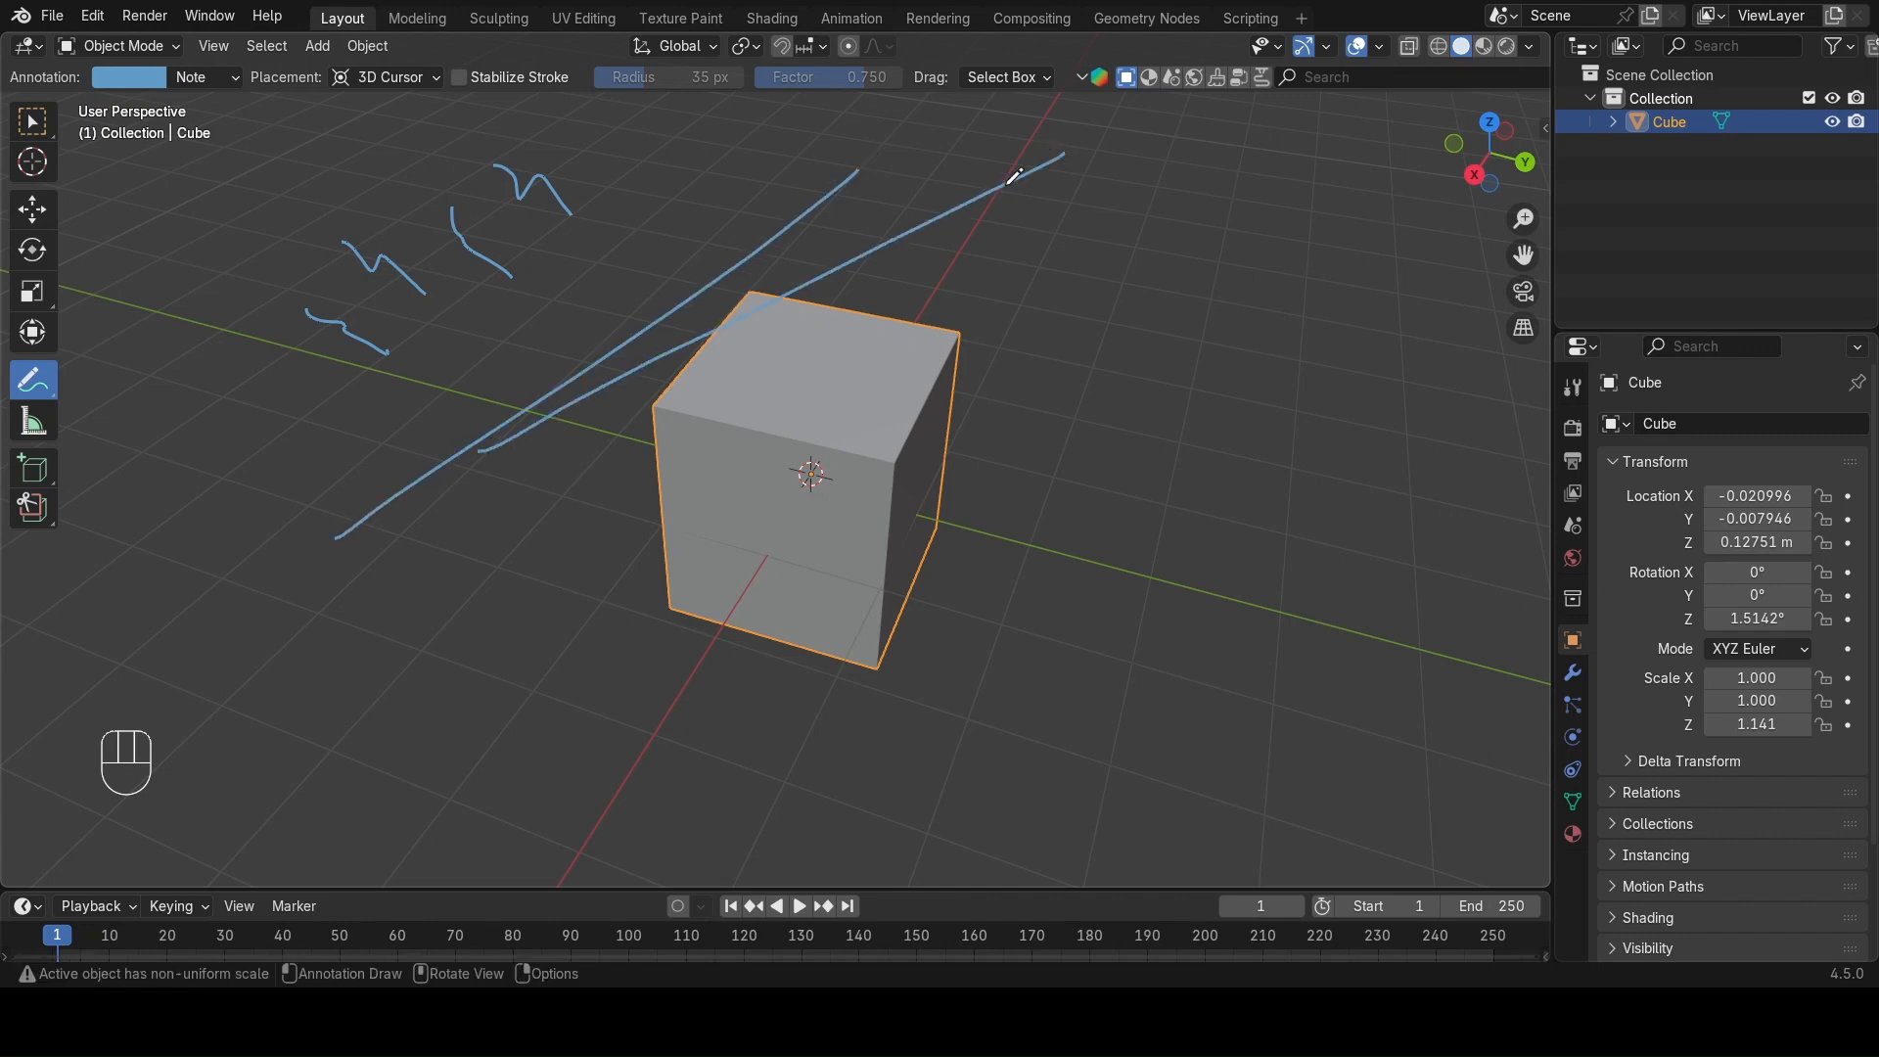
Undo the short squiggles and both long diagonal annotation strokes.
key(ctrl+z)
key(ctrl+z)
key(ctrl+z)
key(ctrl+z)
key(ctrl+z)
key(ctrl+z)
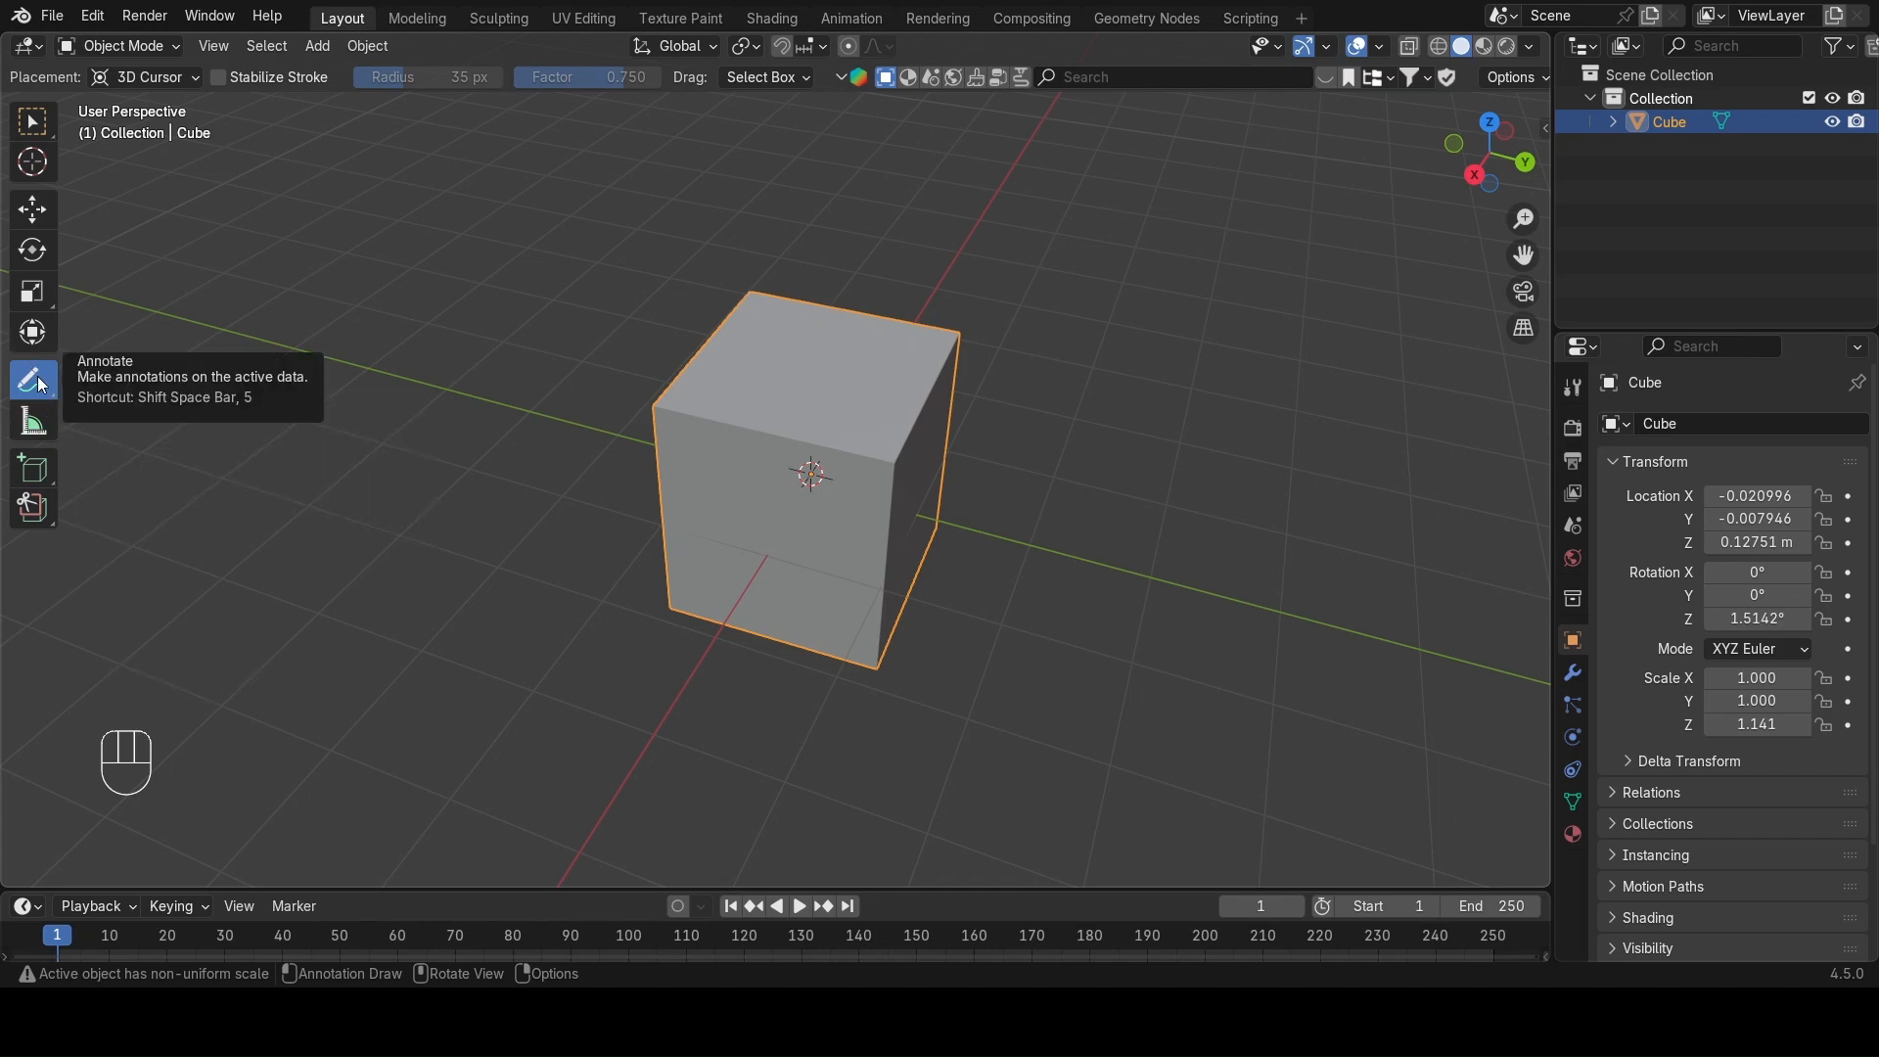
Measure distances across the cube and along its vertical edges with the Measure tool from several viewing angles.
click(27, 428)
middle_drag(761, 556, 616, 401)
drag(612, 355, 599, 654)
middle_drag(599, 654, 838, 621)
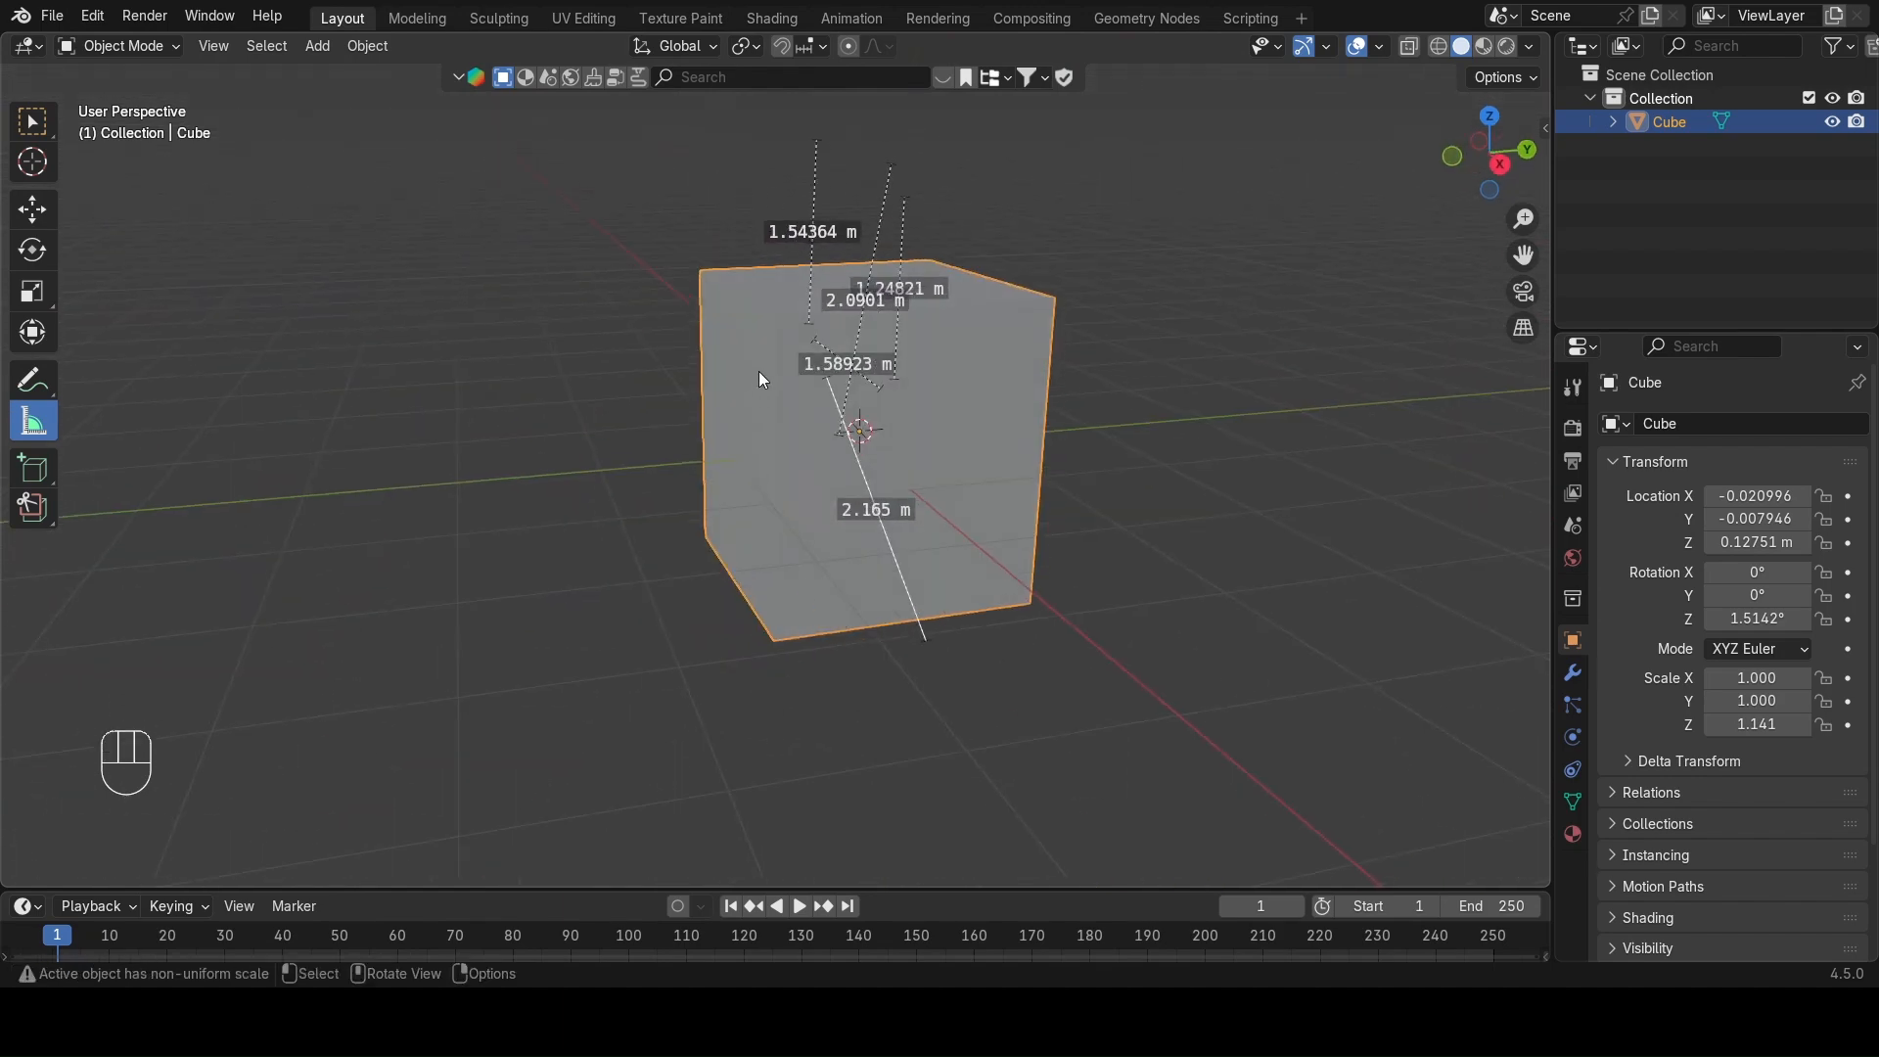
drag(705, 278, 1125, 697)
drag(1063, 309, 1063, 558)
Undo the latest ruler measurements on the cube.
key(ctrl+z)
key(ctrl+z)
key(ctrl+z)
key(ctrl+z)
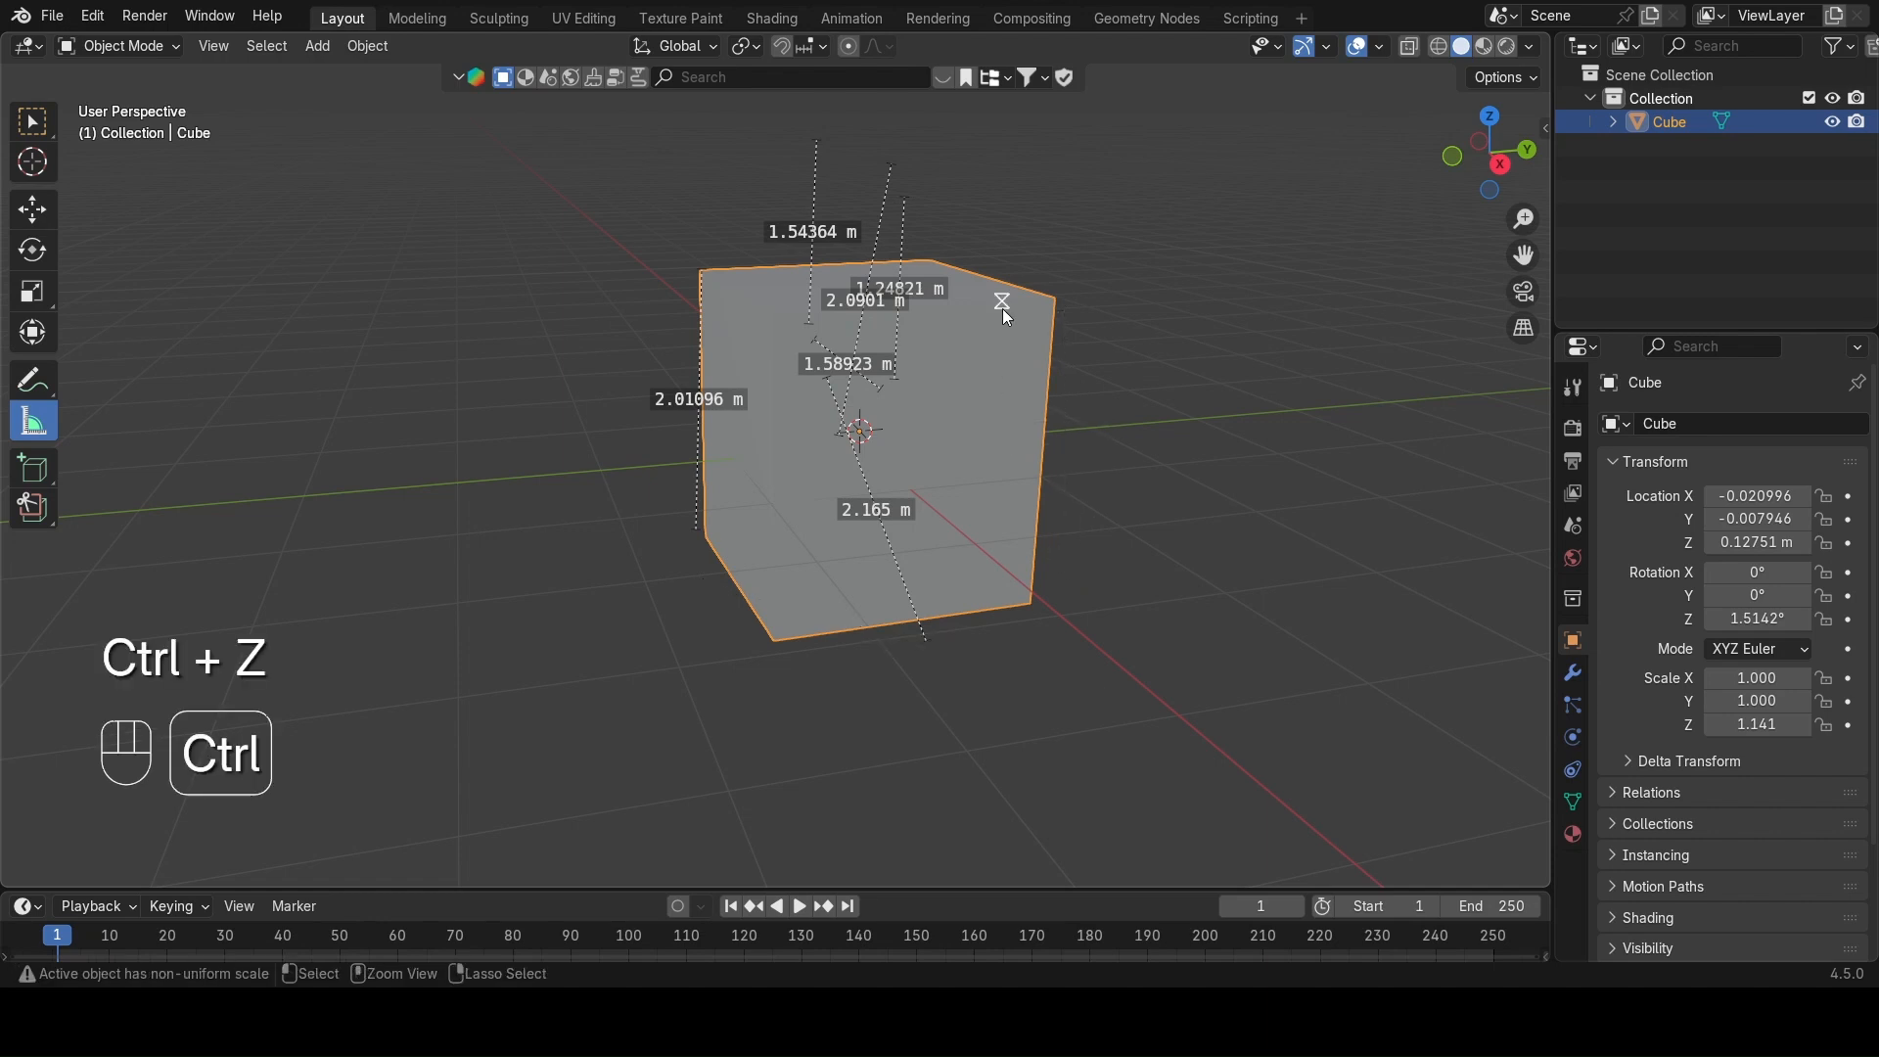
Measure further distances diagonally across the cube's upper part and down along its side.
drag(717, 195, 1014, 382)
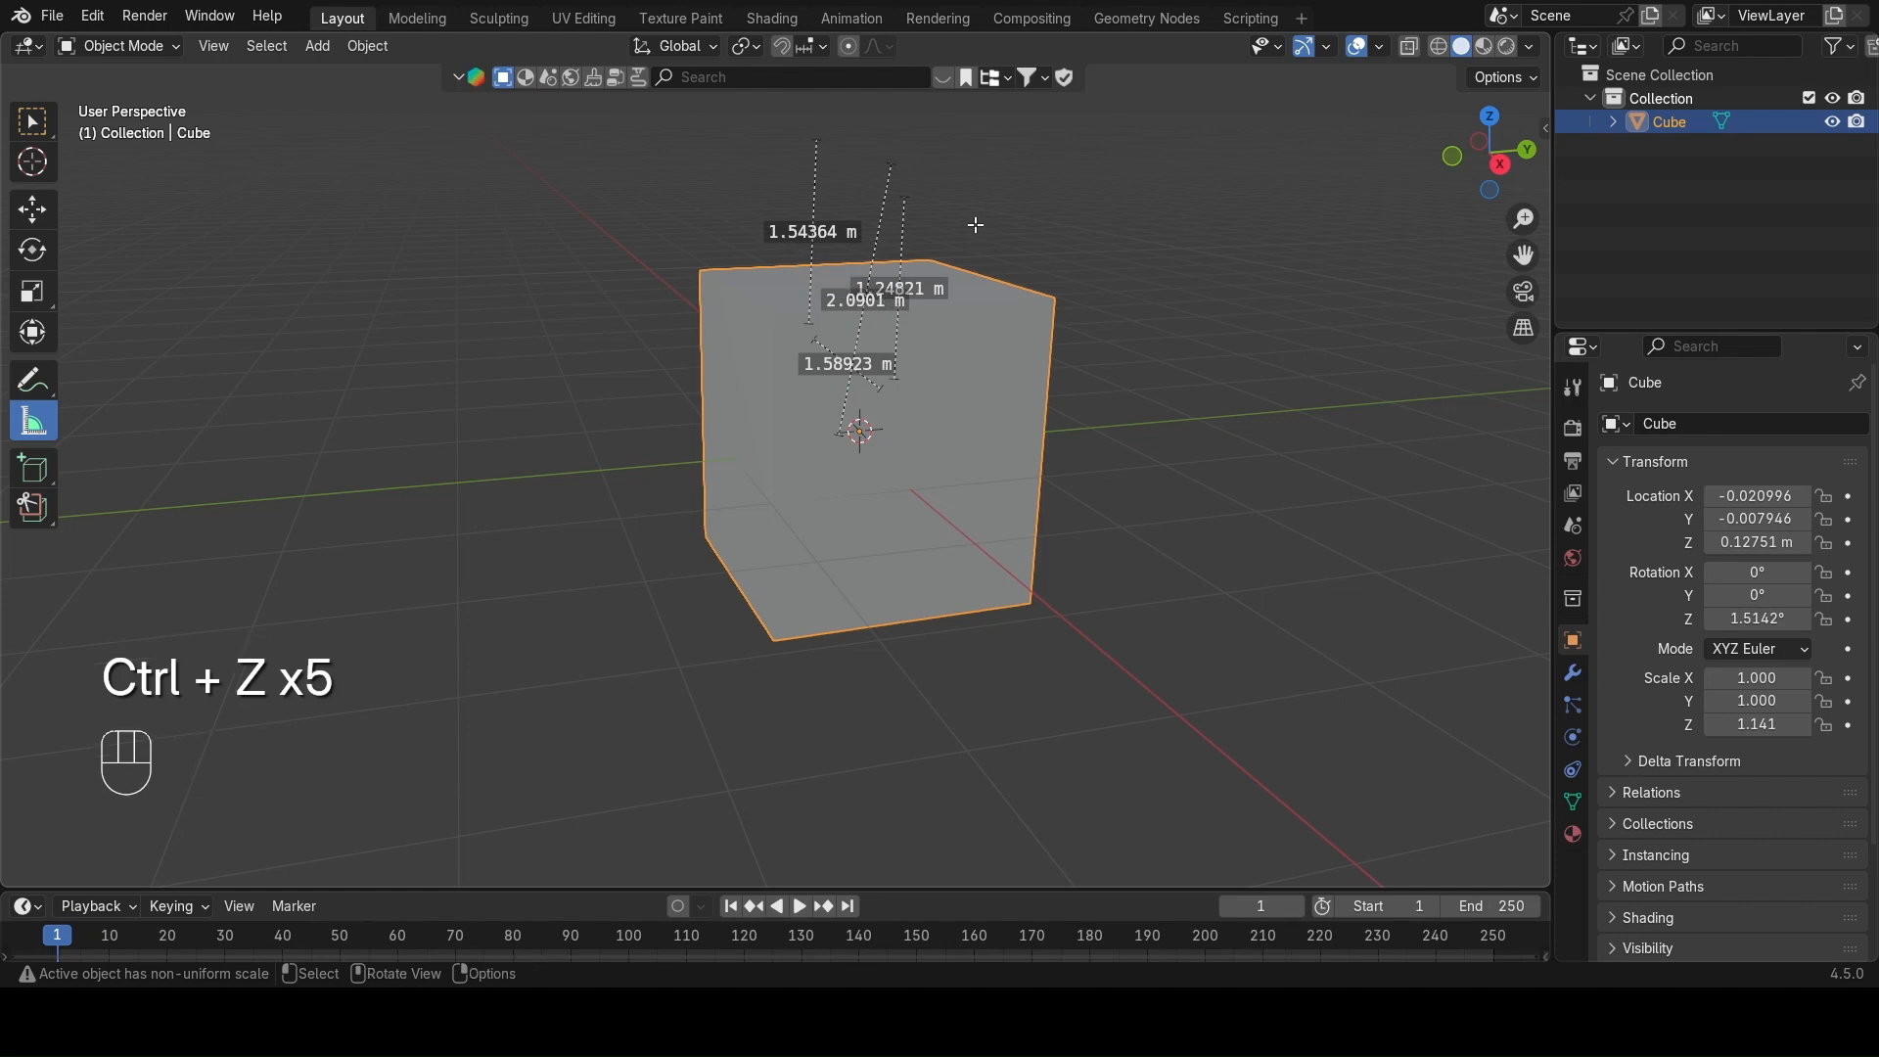
drag(775, 269, 984, 384)
drag(633, 252, 717, 602)
Draw a box on the grid away from the cube with Add Cube, centred at about X -4, Y -9.9, Z 1.4 m.
click(32, 468)
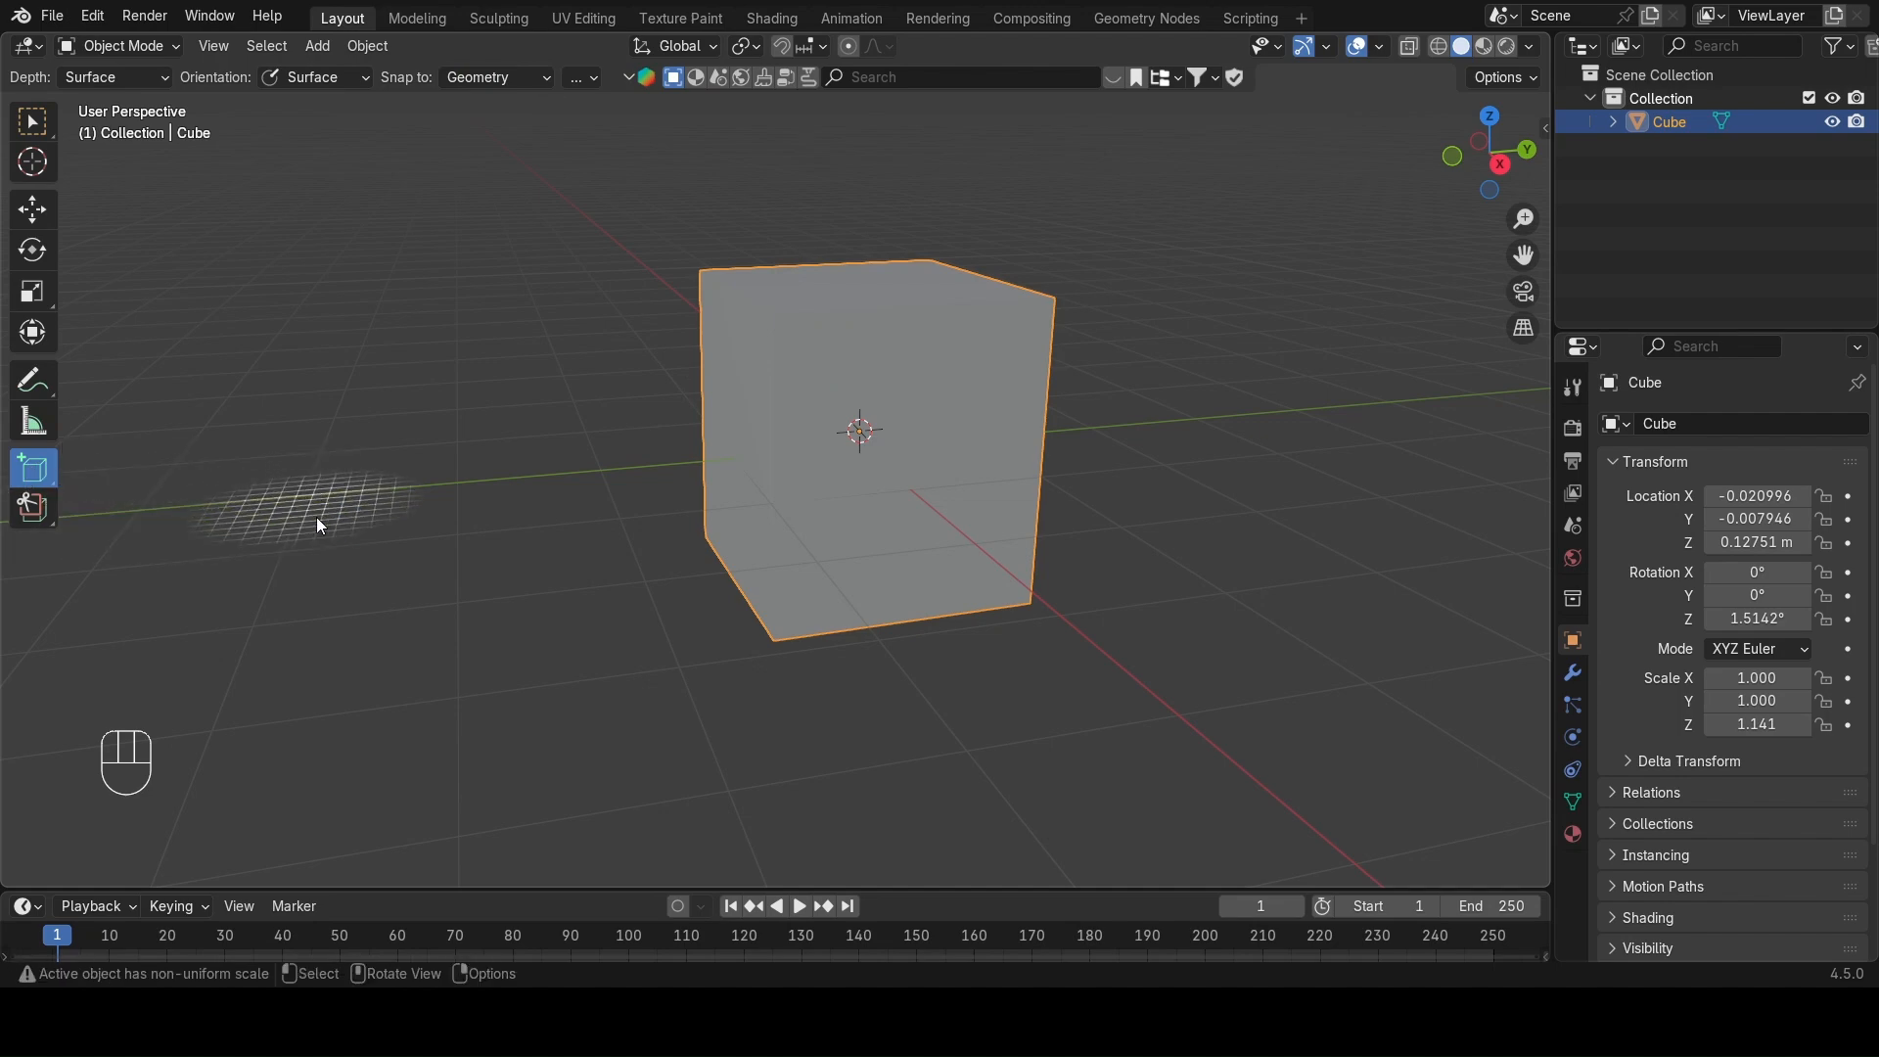
scroll(460, 529, down, 3)
middle_drag(460, 527, 621, 600)
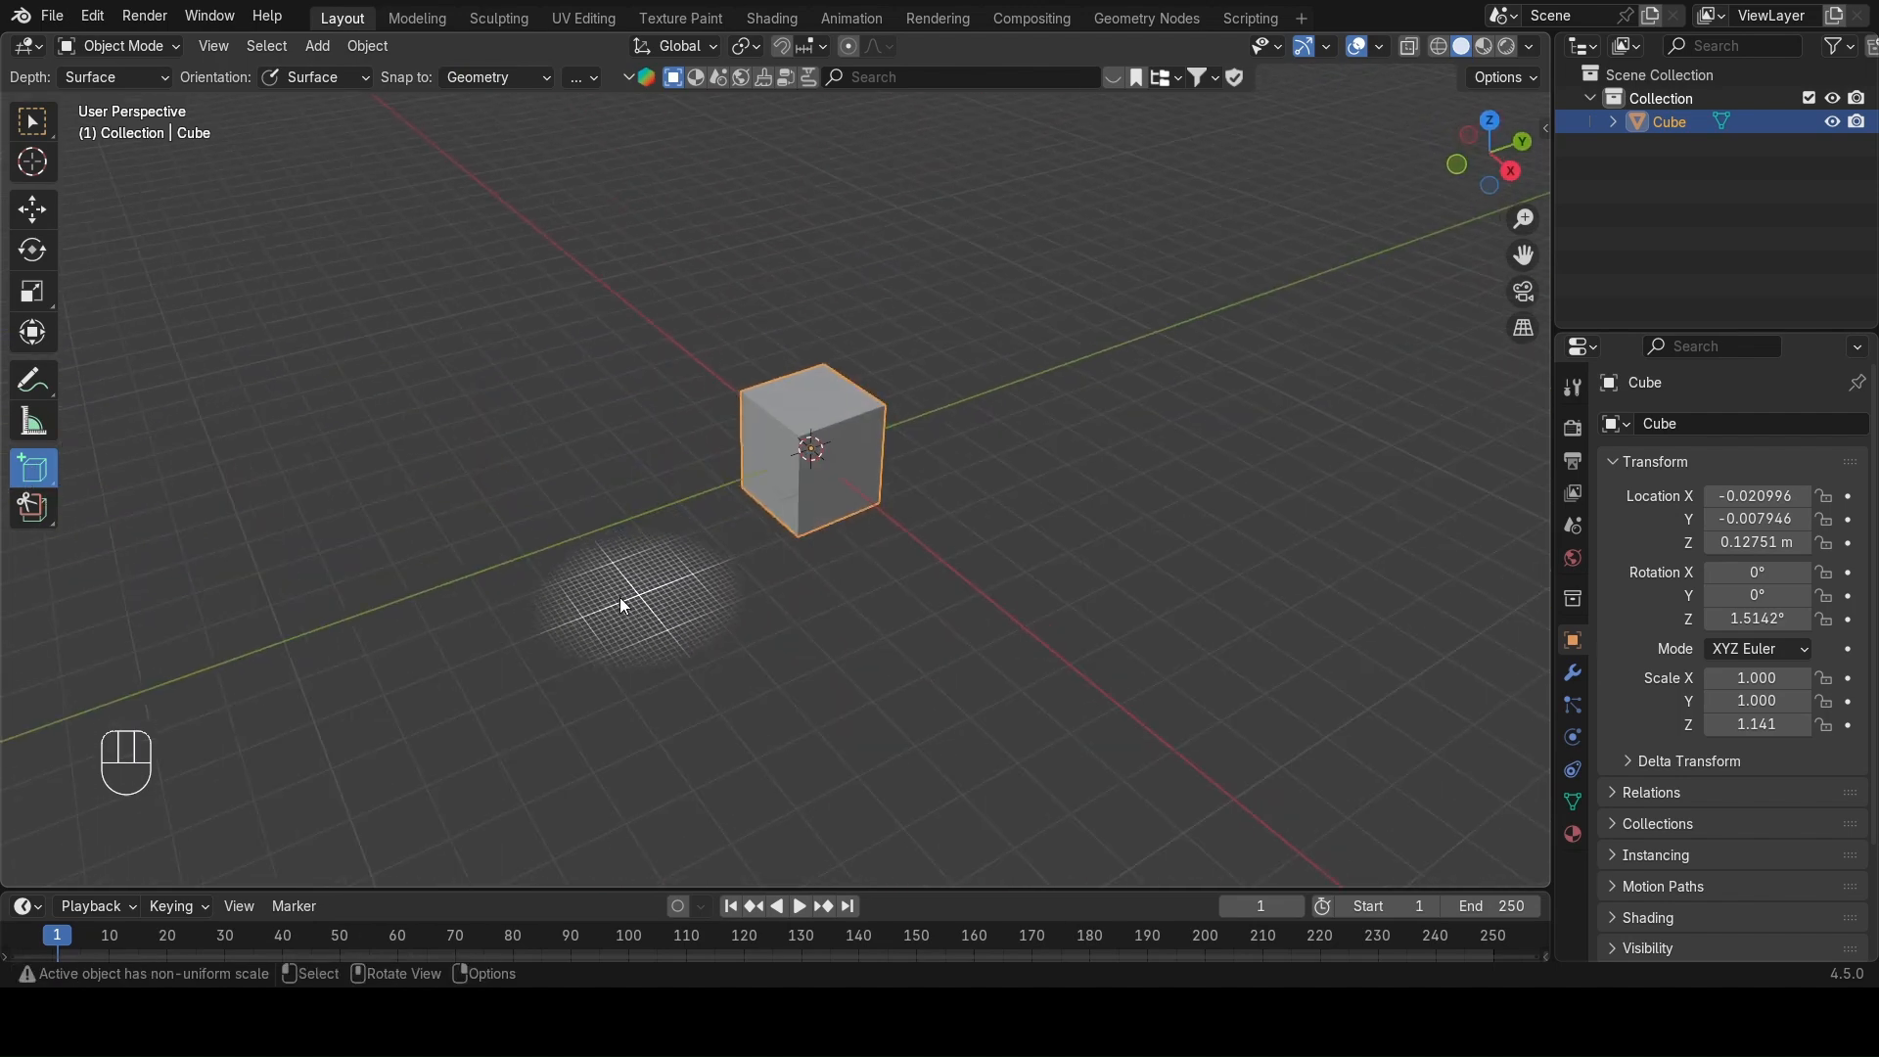
drag(156, 462, 337, 556)
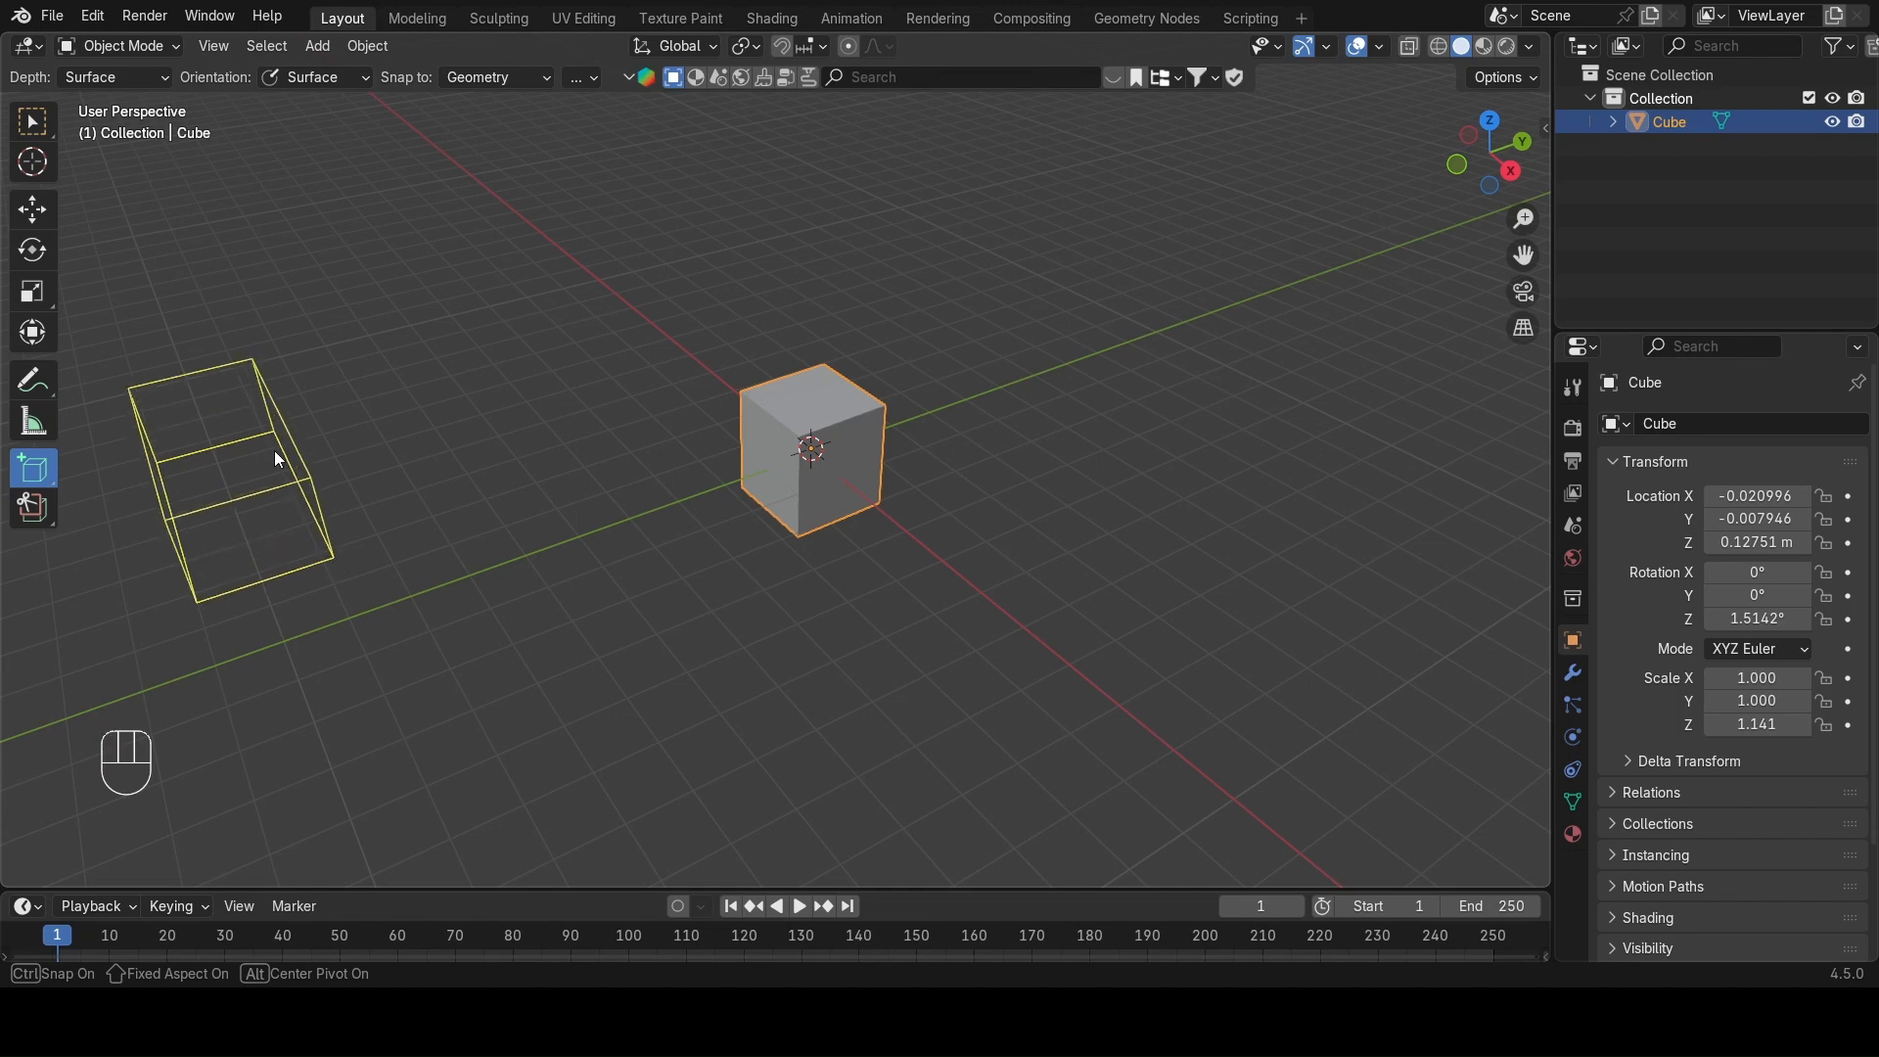
click(290, 453)
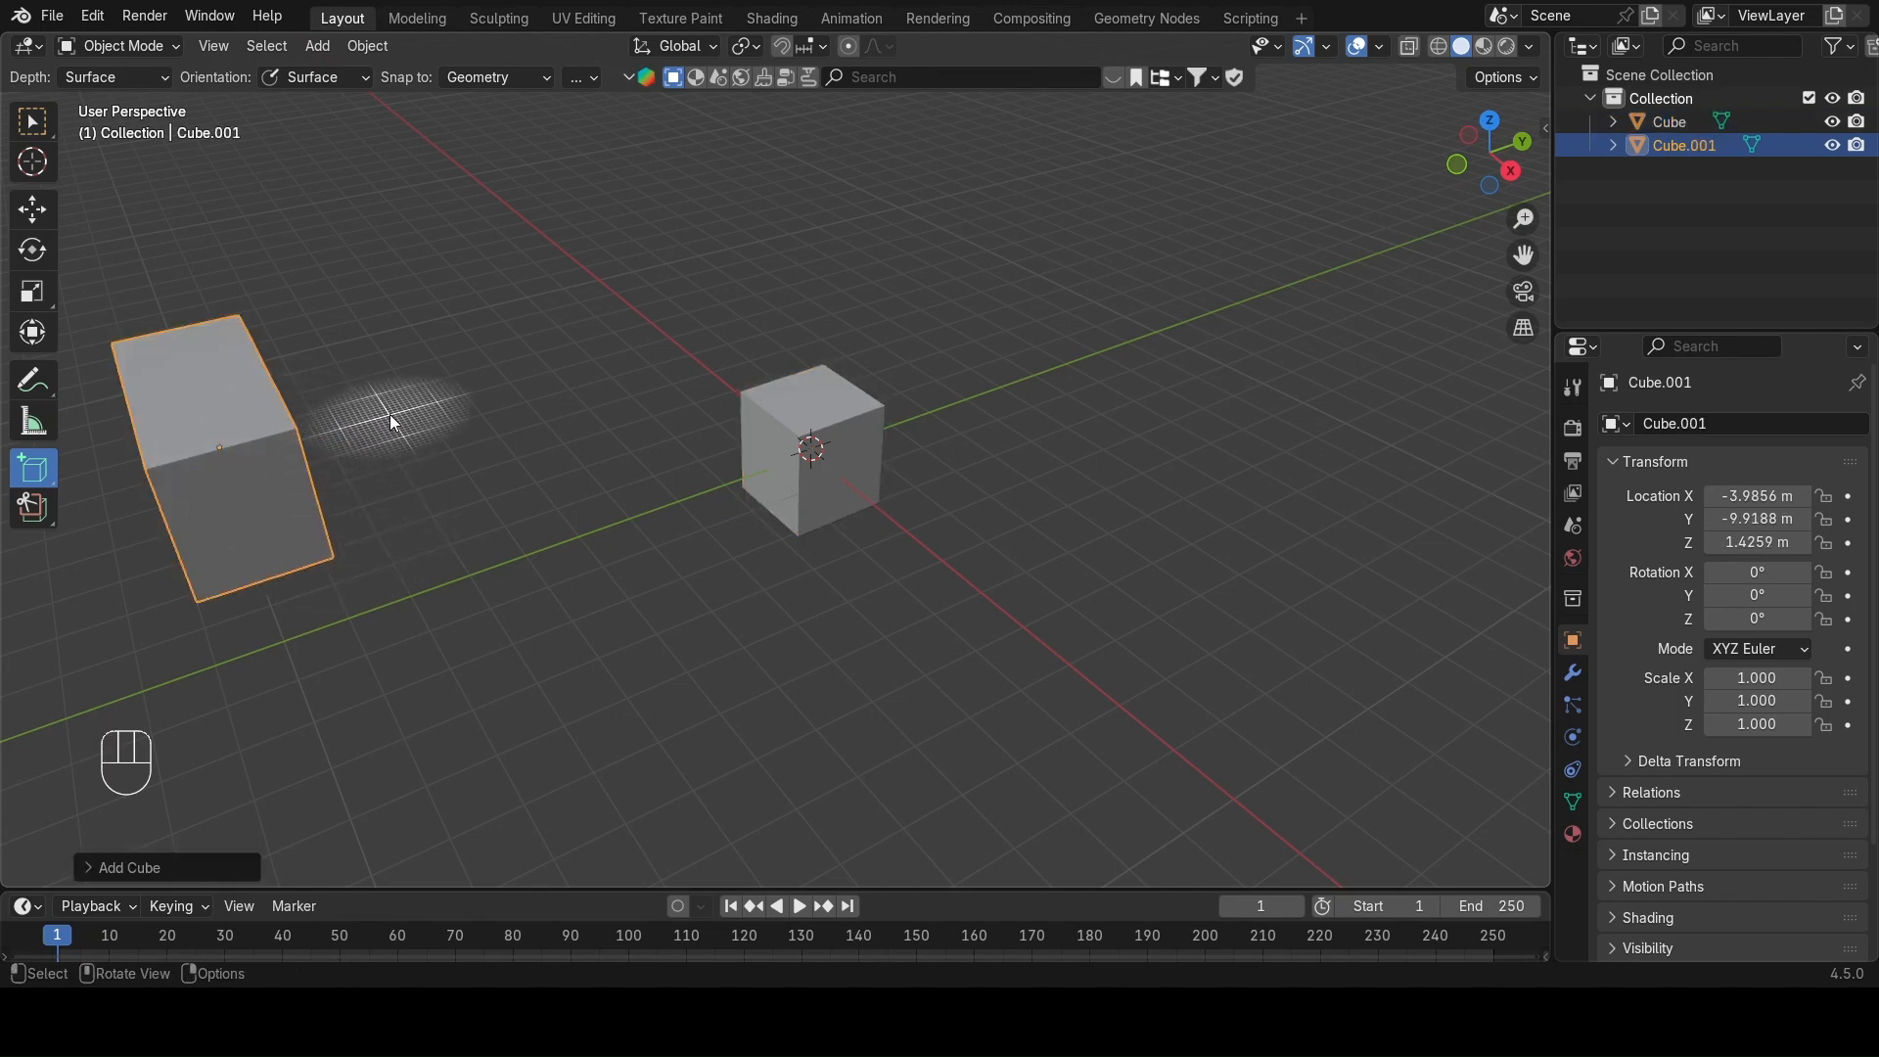
Draw a second box on the grid with Add Cube, centred at about X -4.7, Y -4.7, Z 1.6 m.
drag(391, 415, 623, 494)
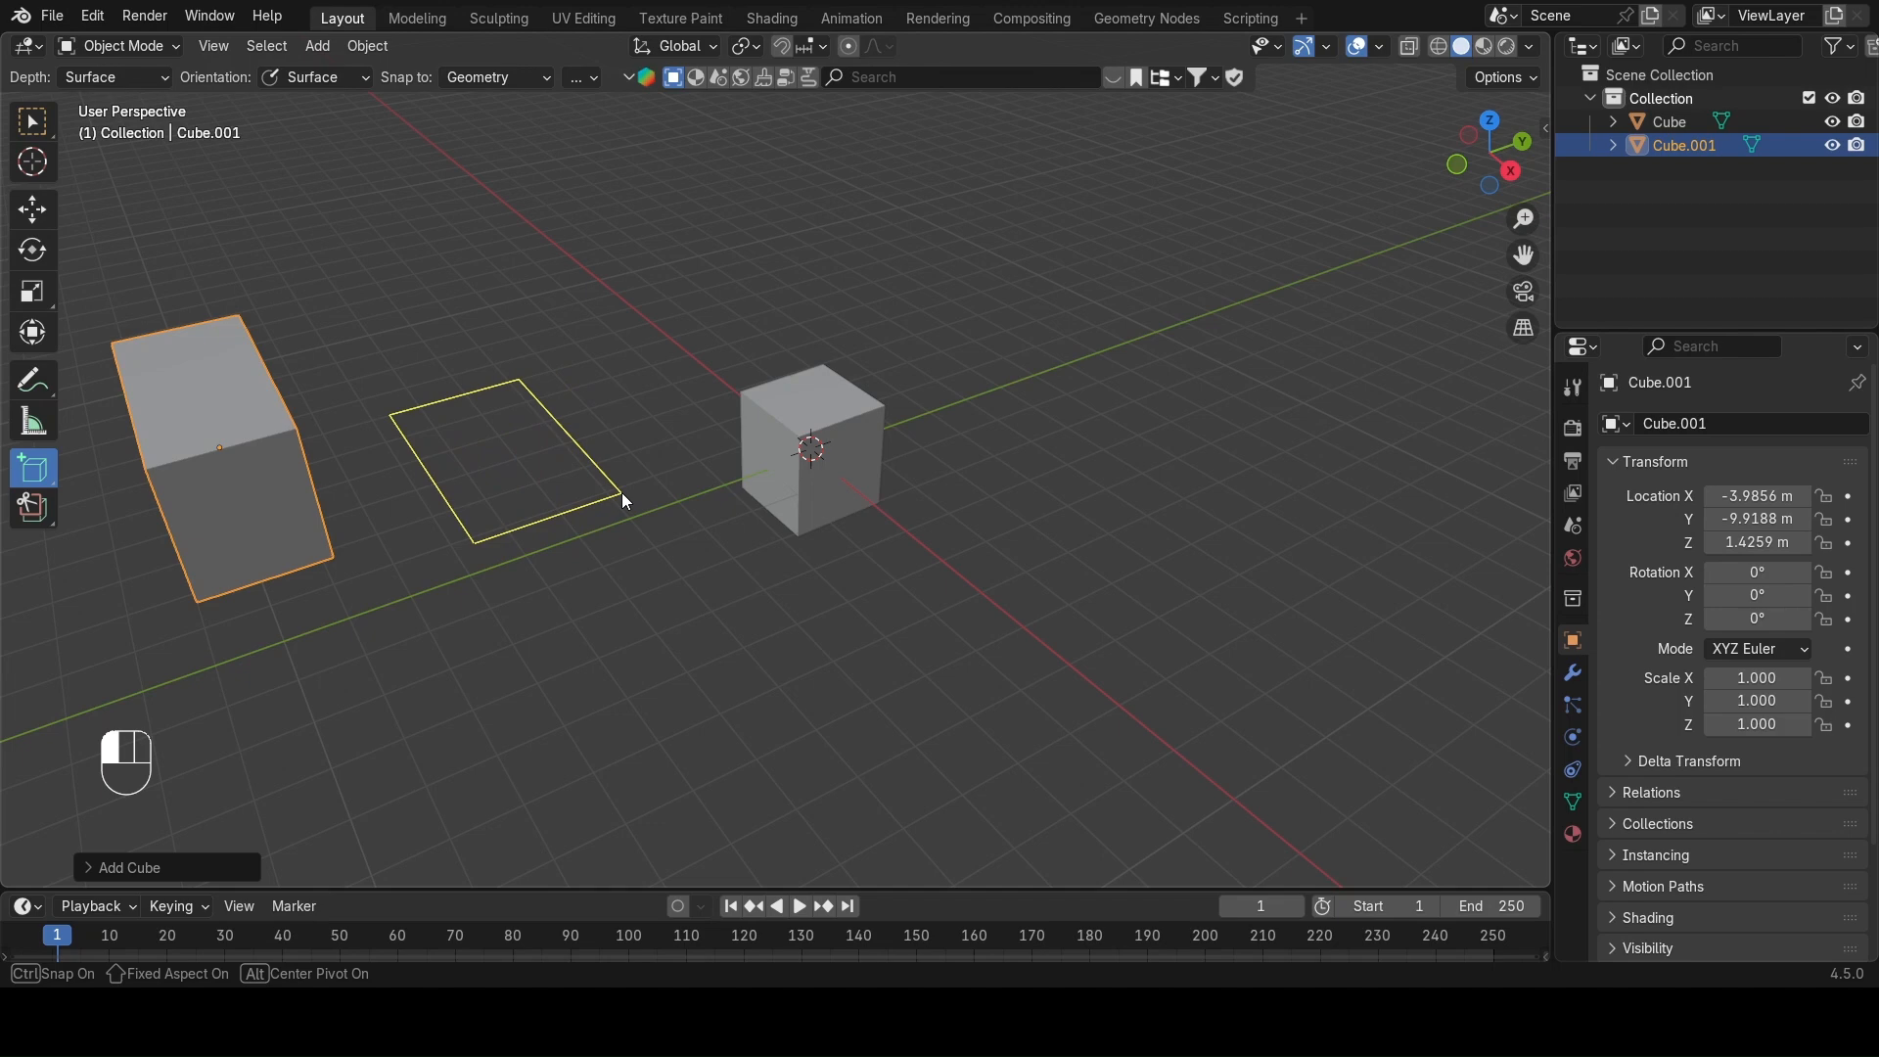
drag(623, 495, 610, 408)
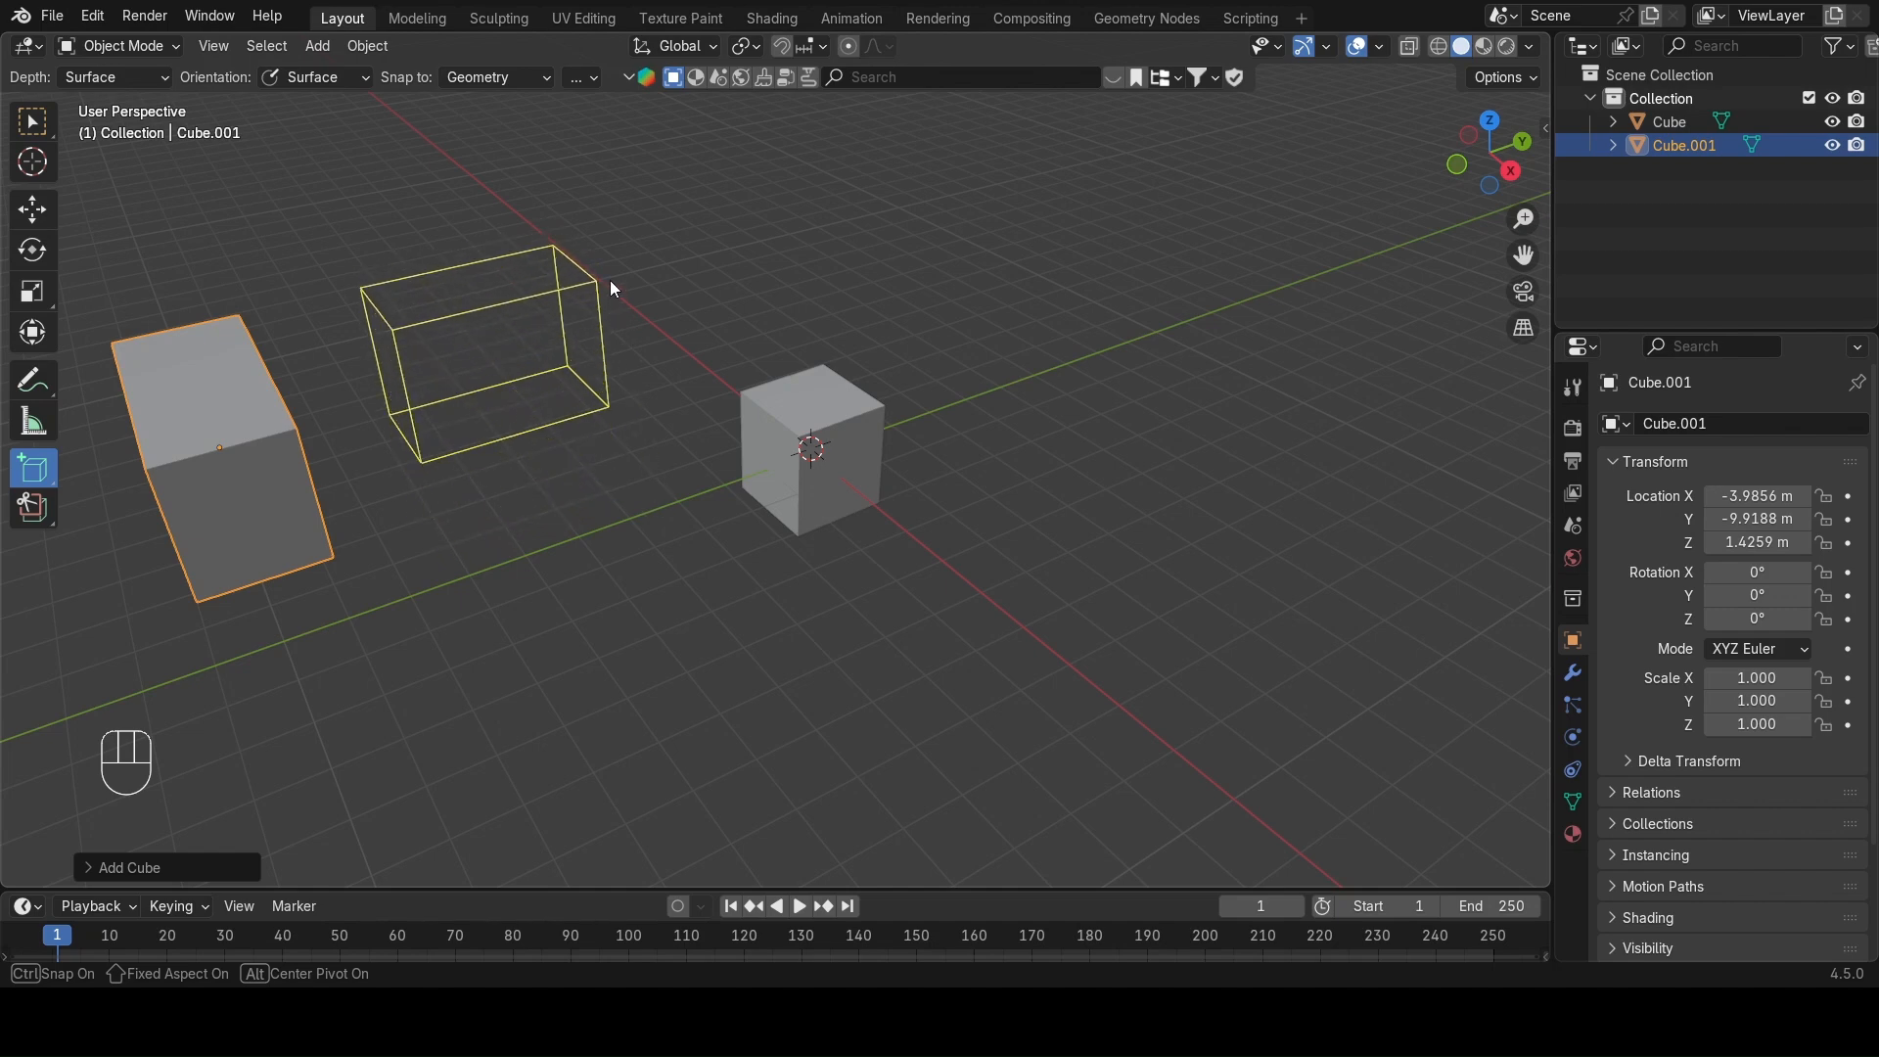
click(610, 284)
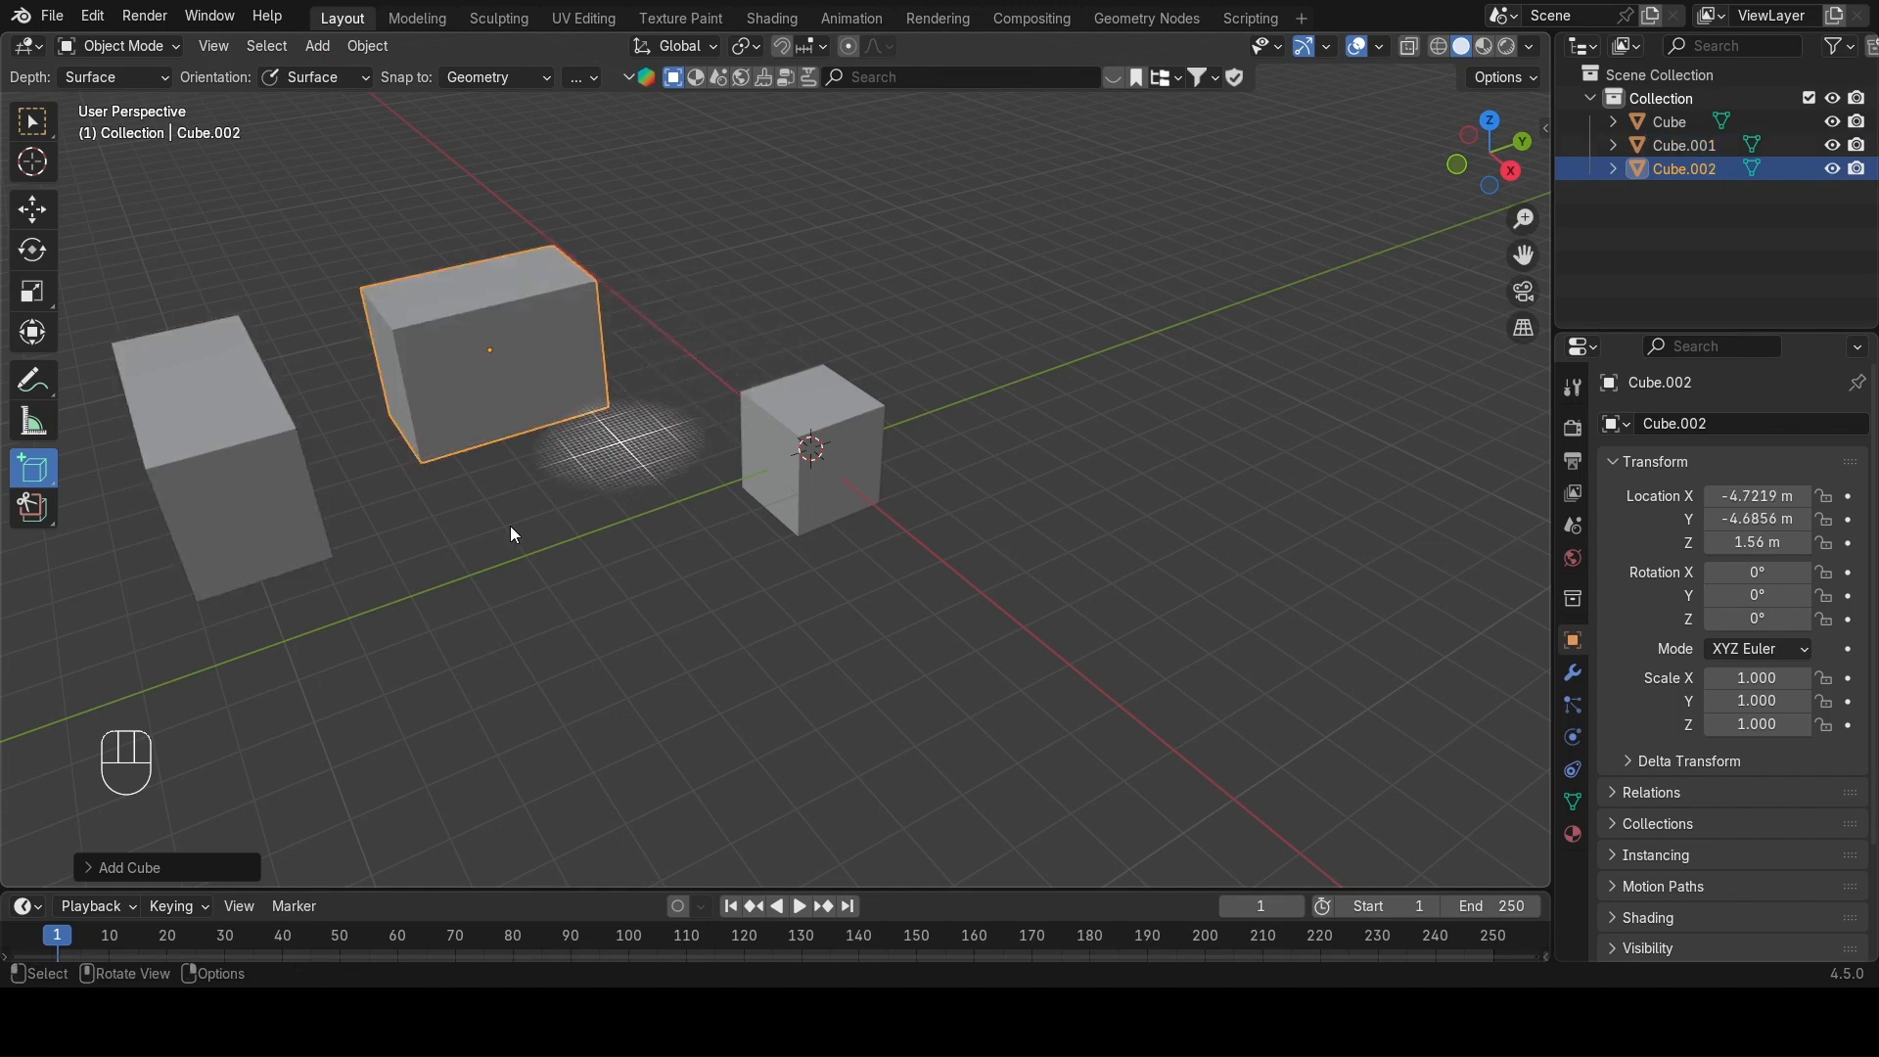
Draw two more boxes, centred at about X 2, Y -5.4, Z 0.6 m and X 3.6, Y -4.5, Z 1.8 m.
mouse_move(480, 548)
mouse_down()
mouse_move(734, 718)
mouse_move(751, 664)
mouse_up()
click(724, 605)
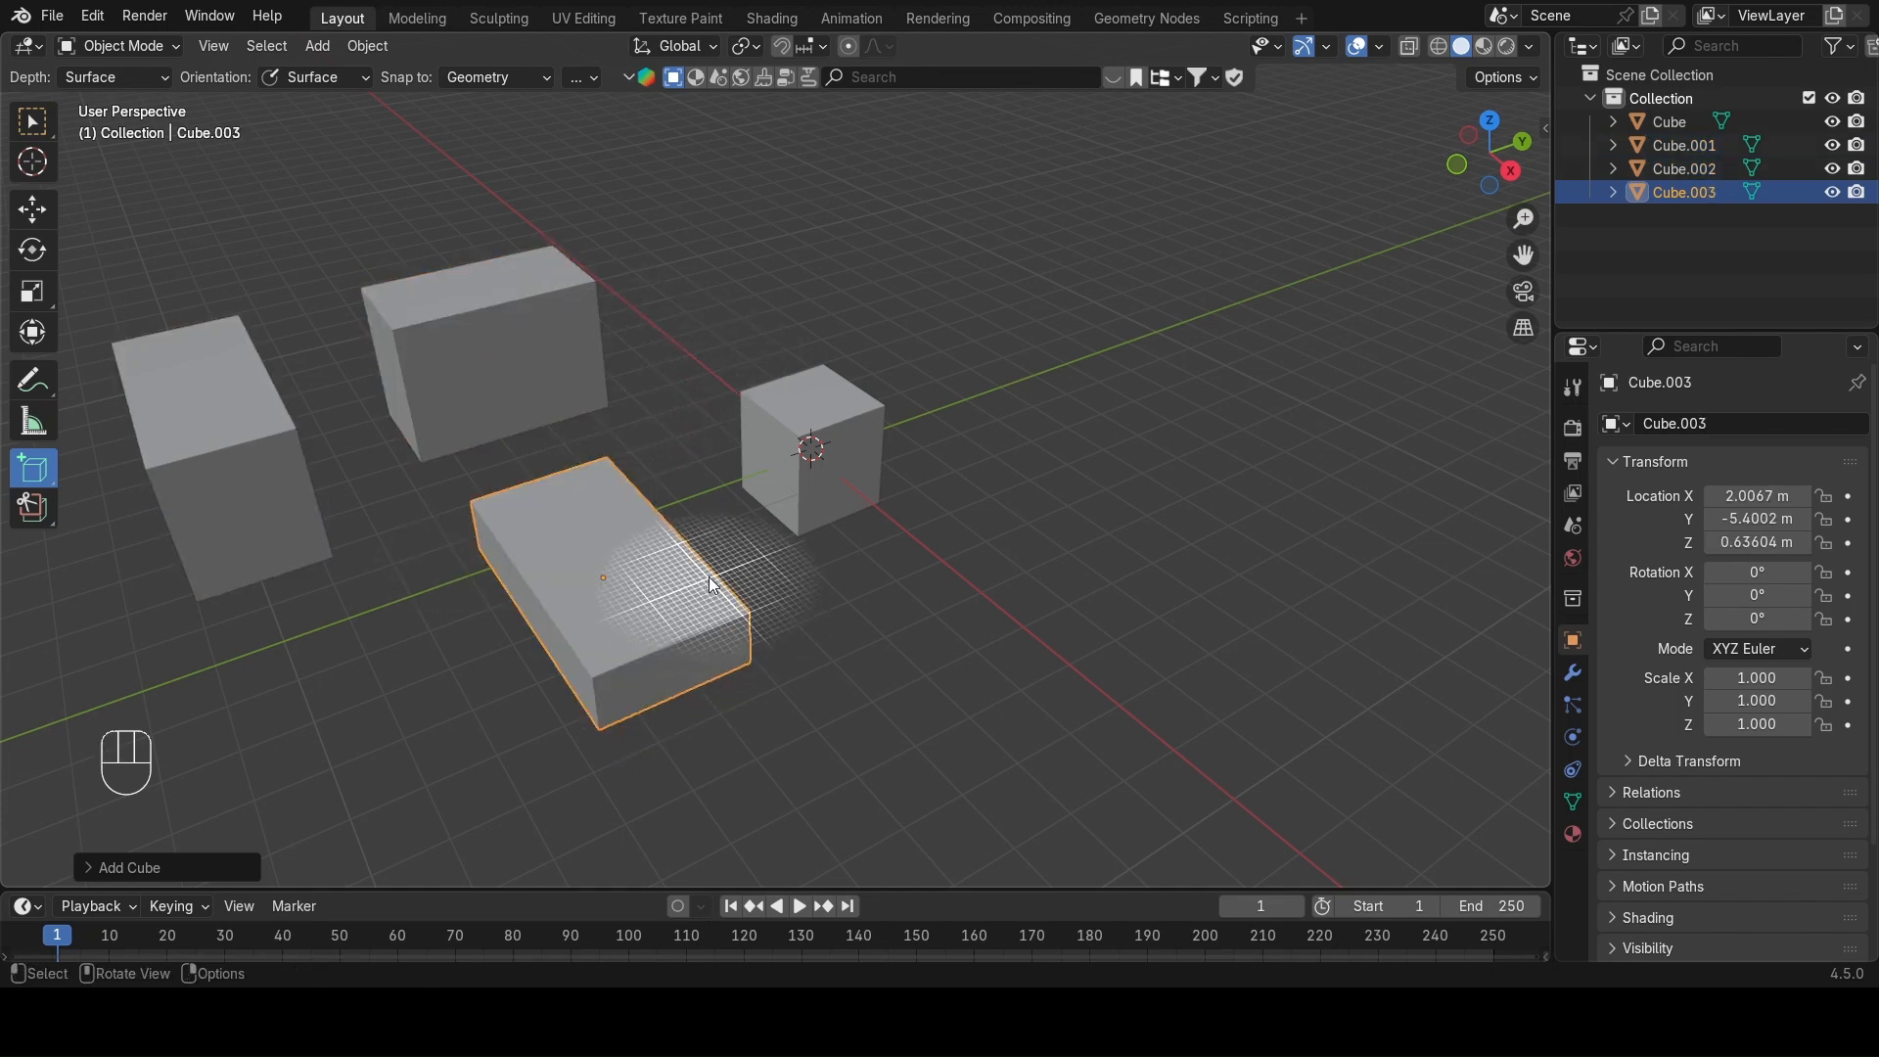
mouse_move(894, 629)
mouse_down()
mouse_move(746, 595)
mouse_move(504, 643)
mouse_up()
click(474, 476)
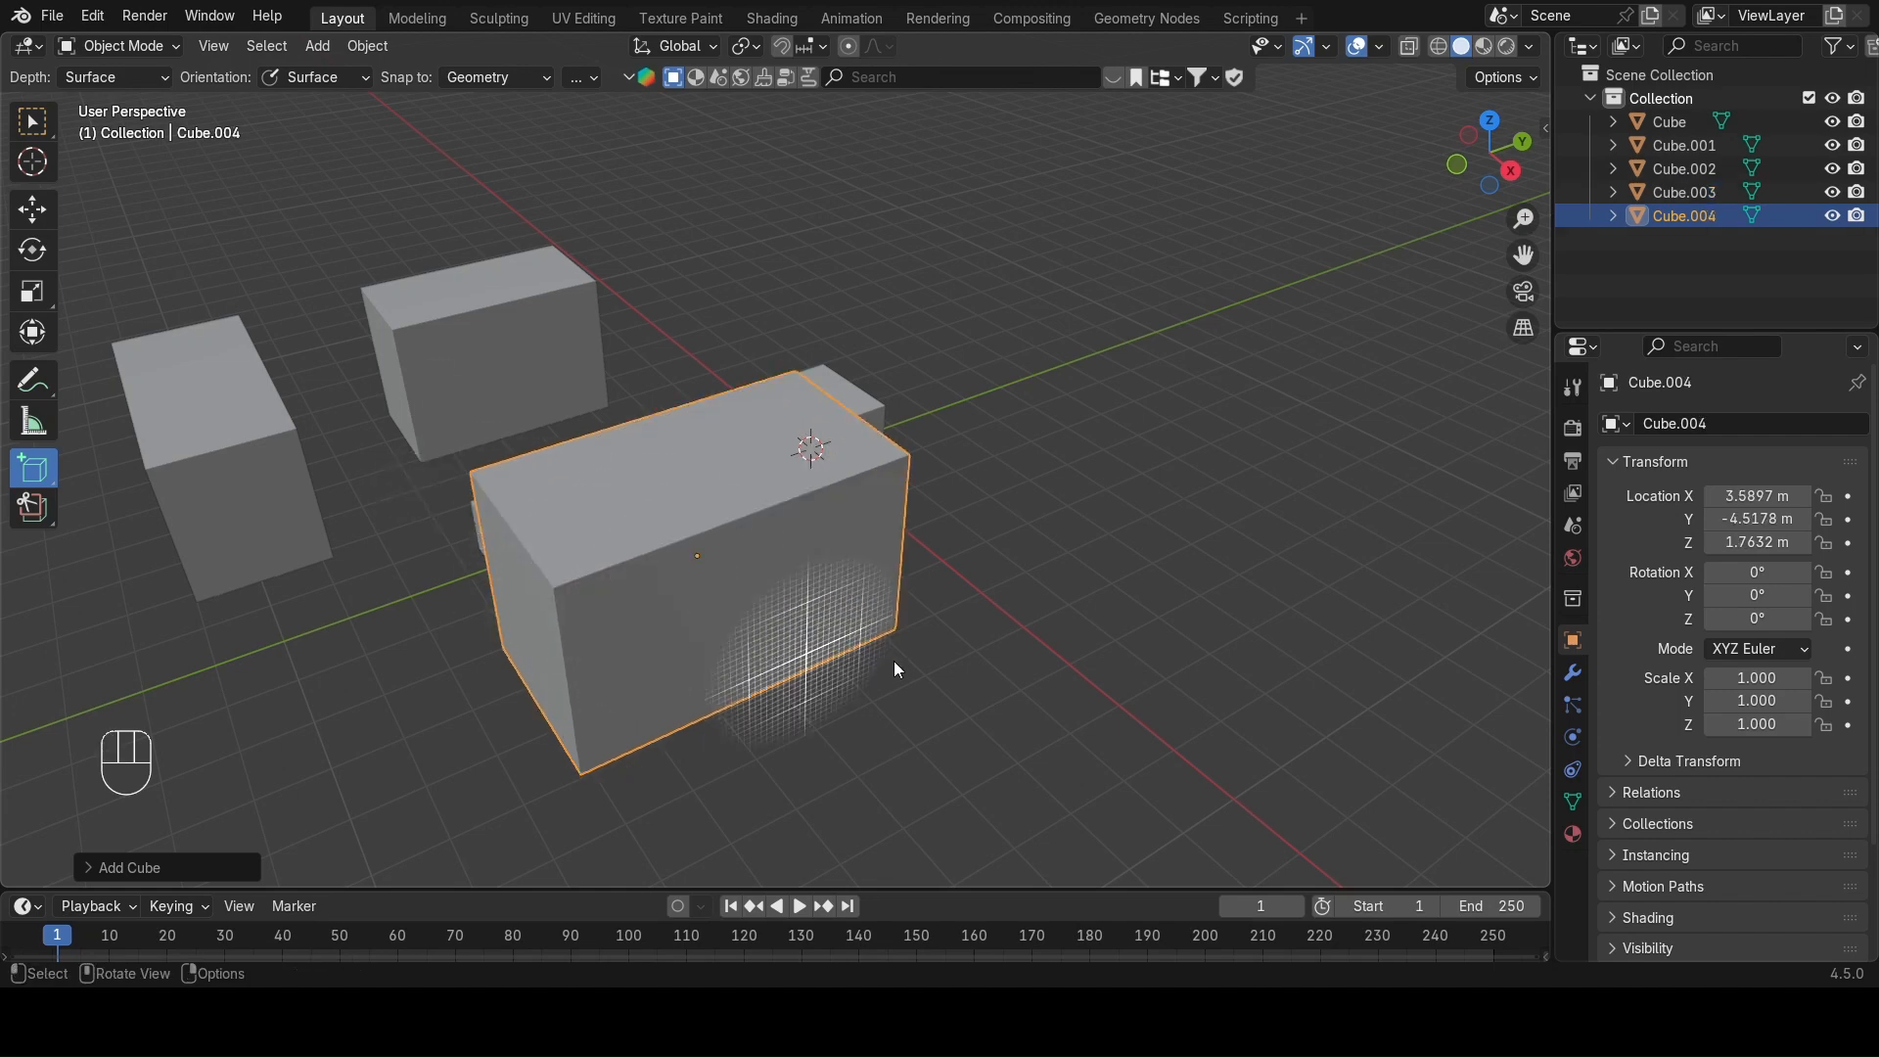
Draw a small box near the red axis and a longer one centred at about X 5.4, Y 3, Z 1.2 m.
drag(1063, 695, 1177, 481)
click(1147, 636)
click(1143, 388)
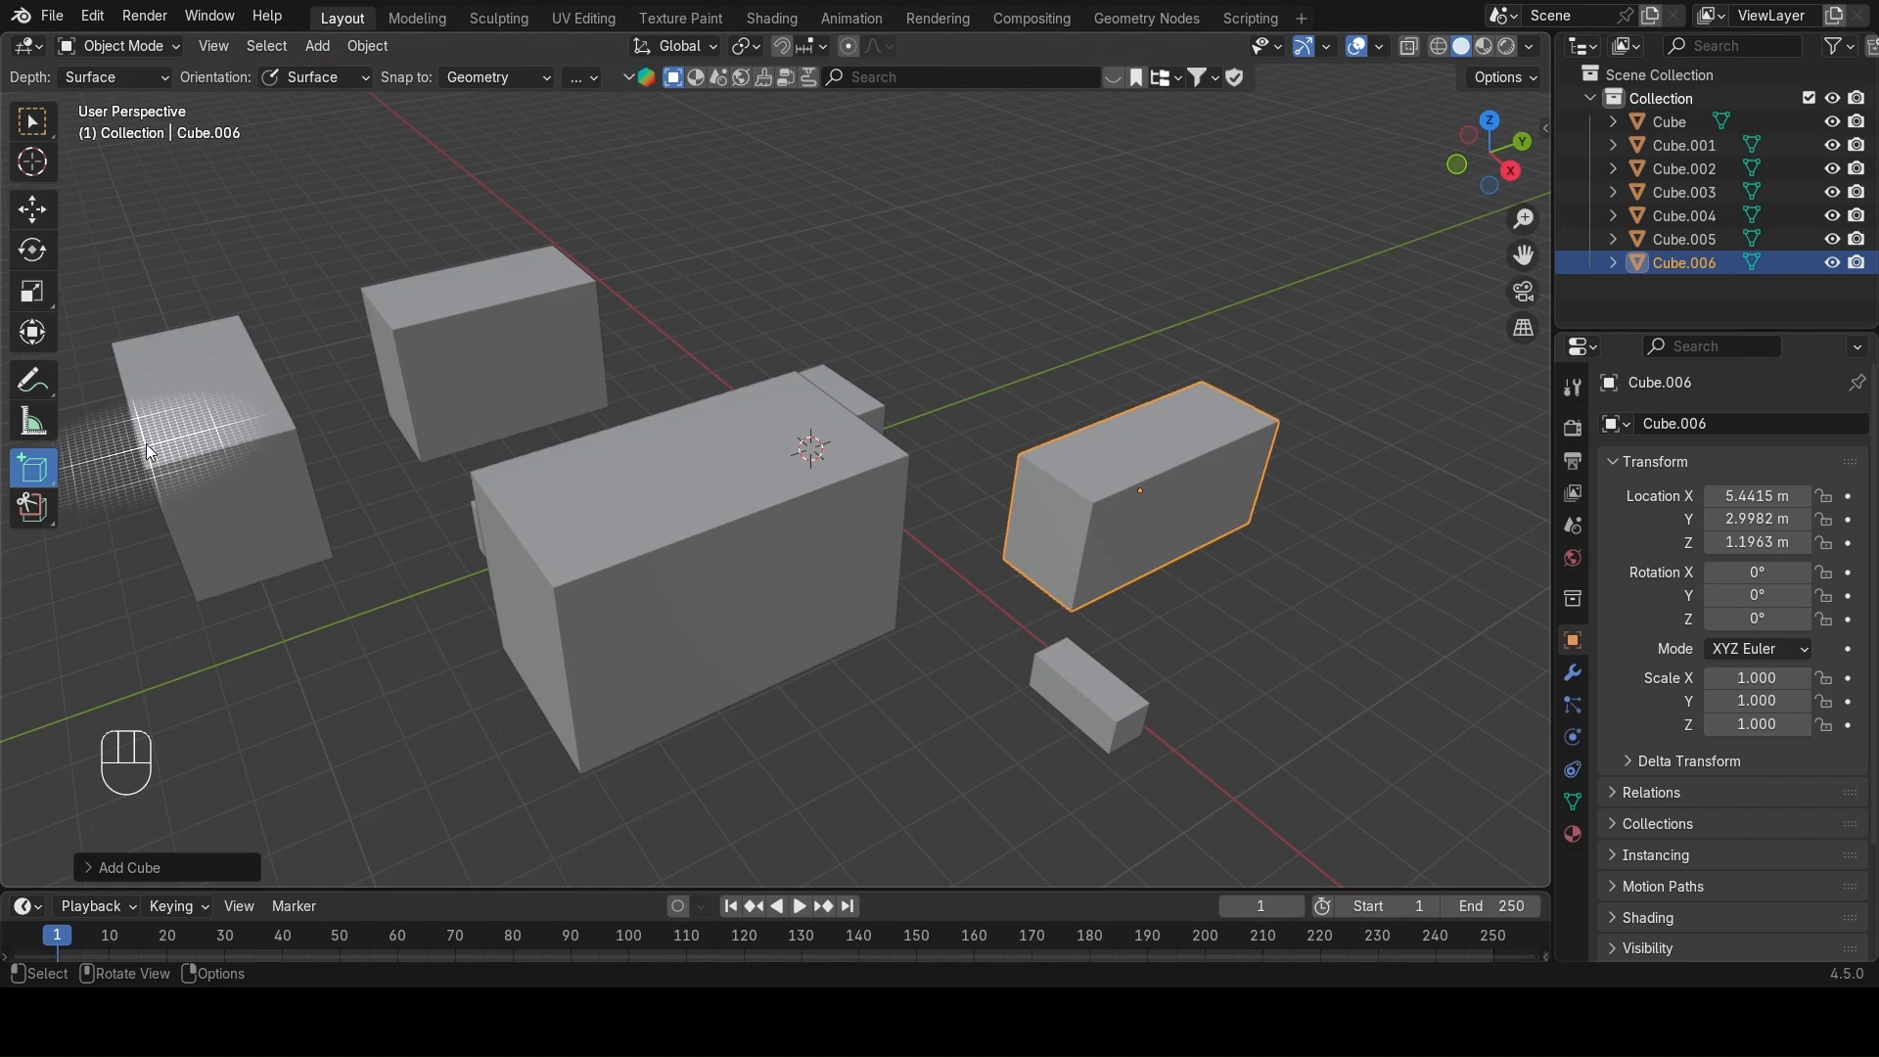
Carve a rectangular notch out of the selected long box's far corner, using the destructive carve tool with the Fast solver.
click(39, 514)
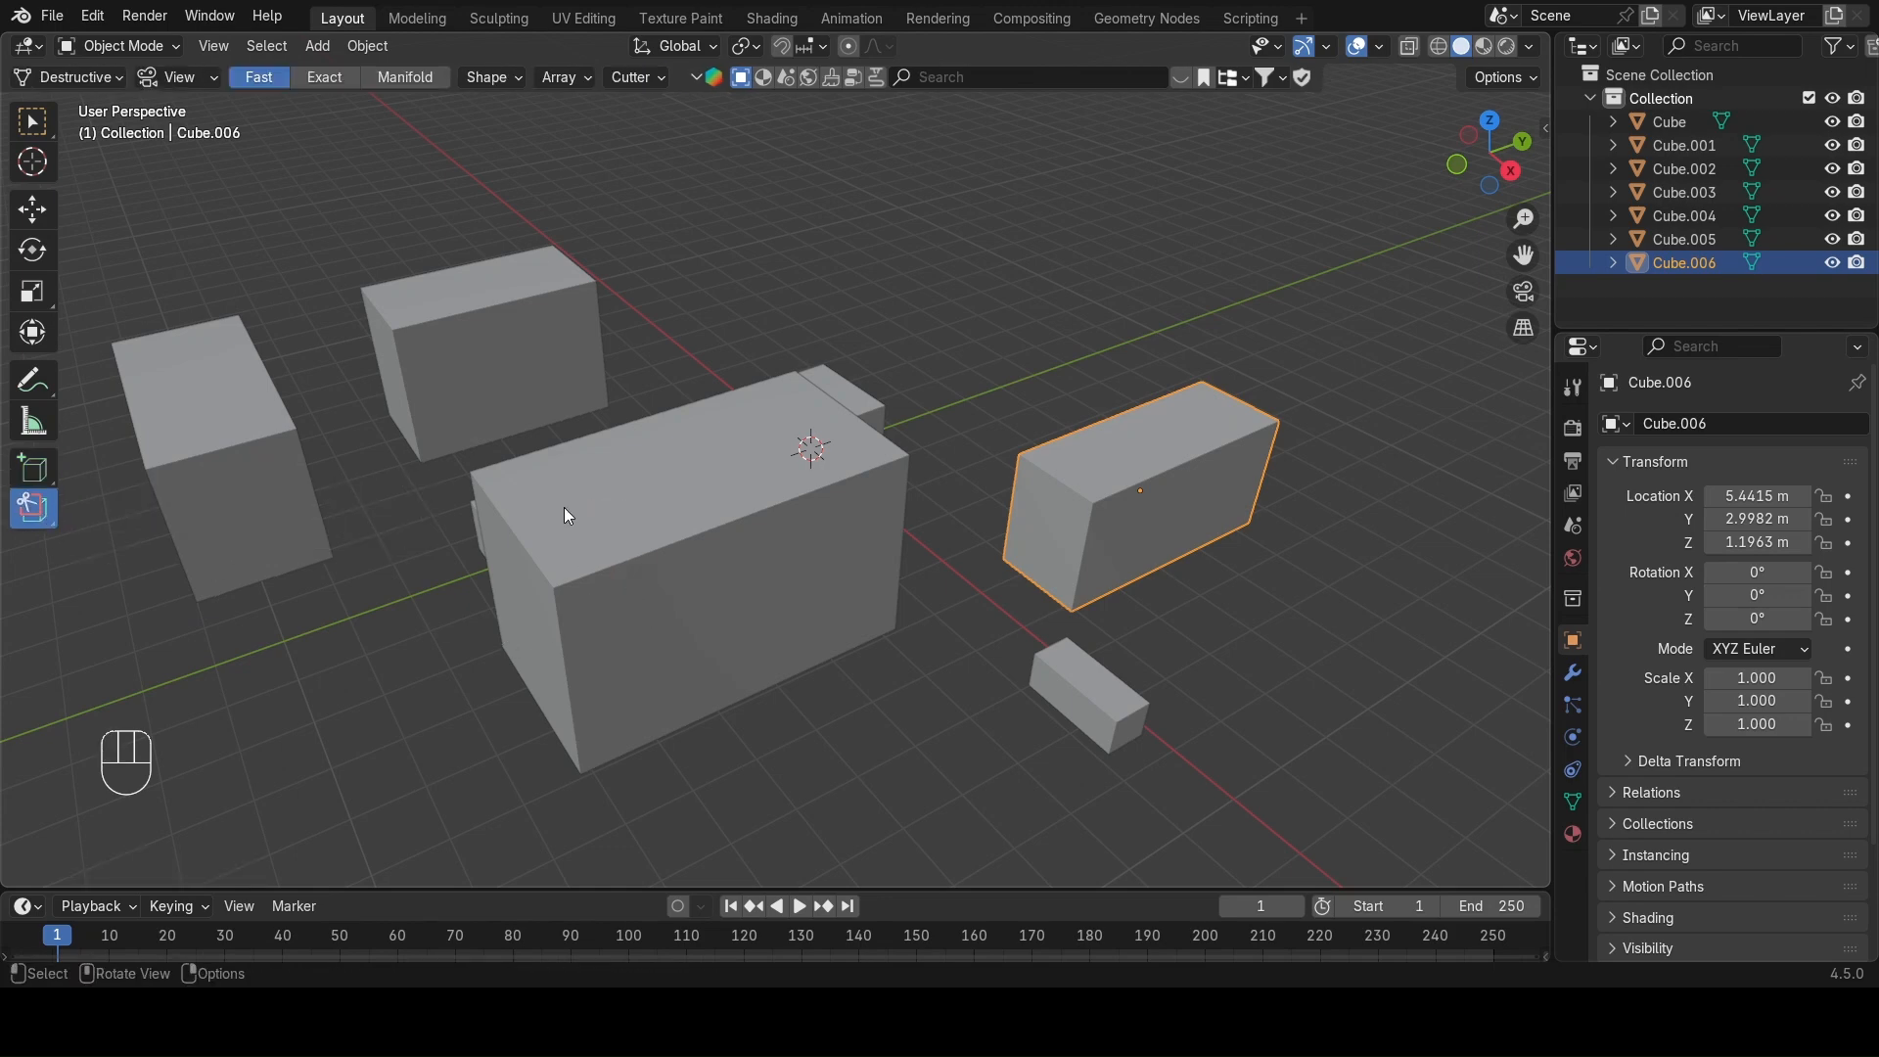
middle_drag(566, 516, 79, 550)
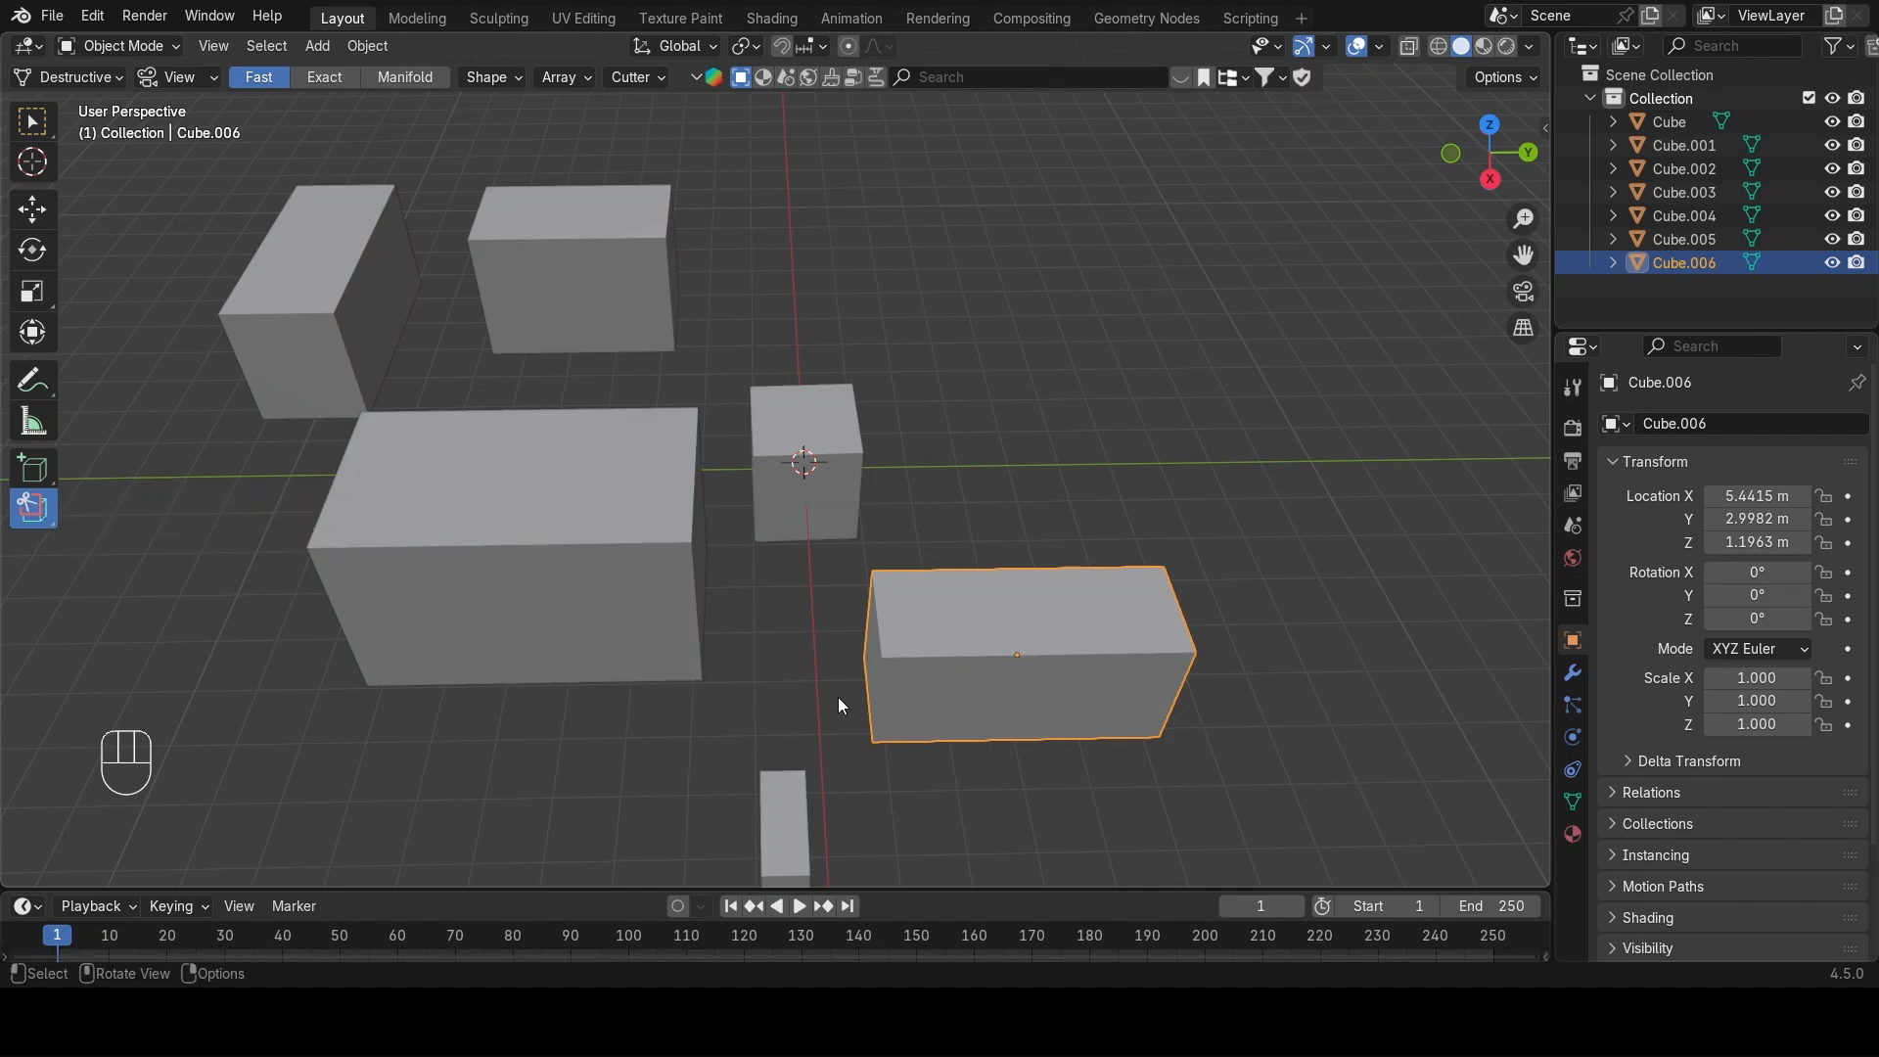
drag(959, 618, 1136, 498)
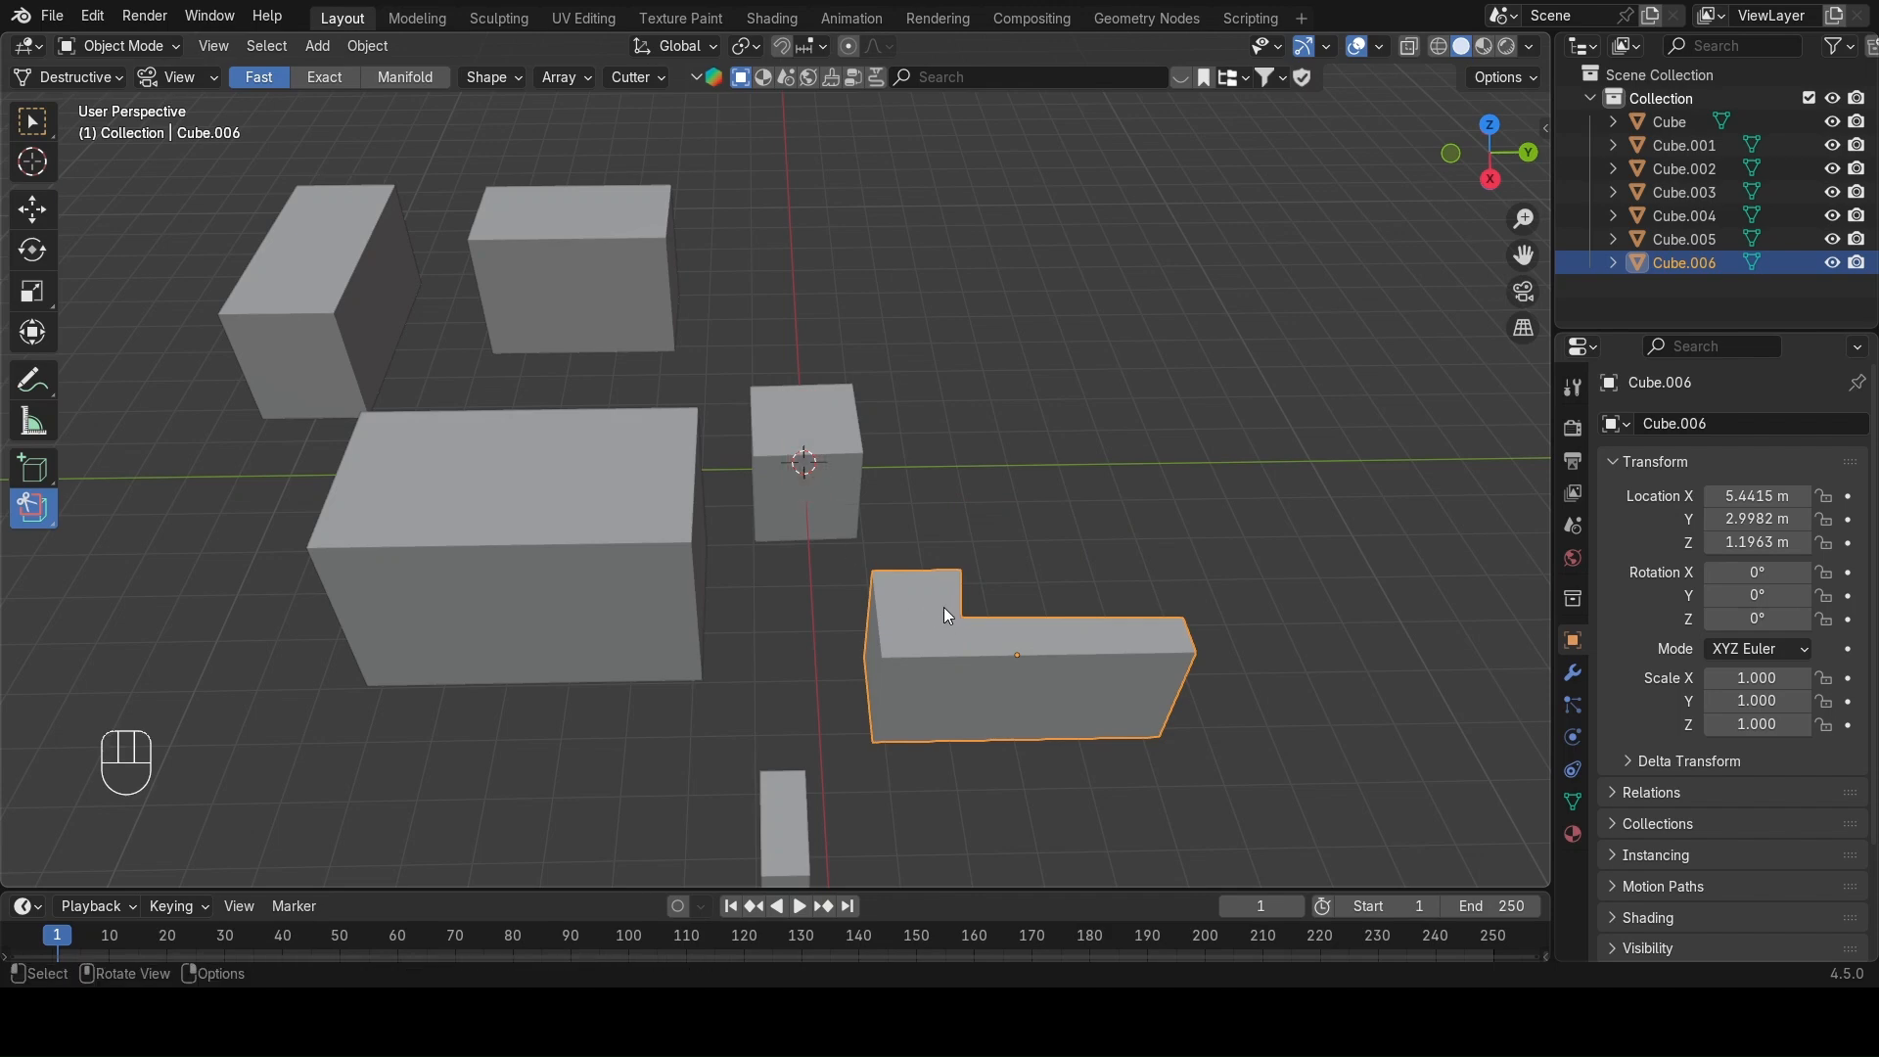
middle_drag(1028, 658, 920, 822)
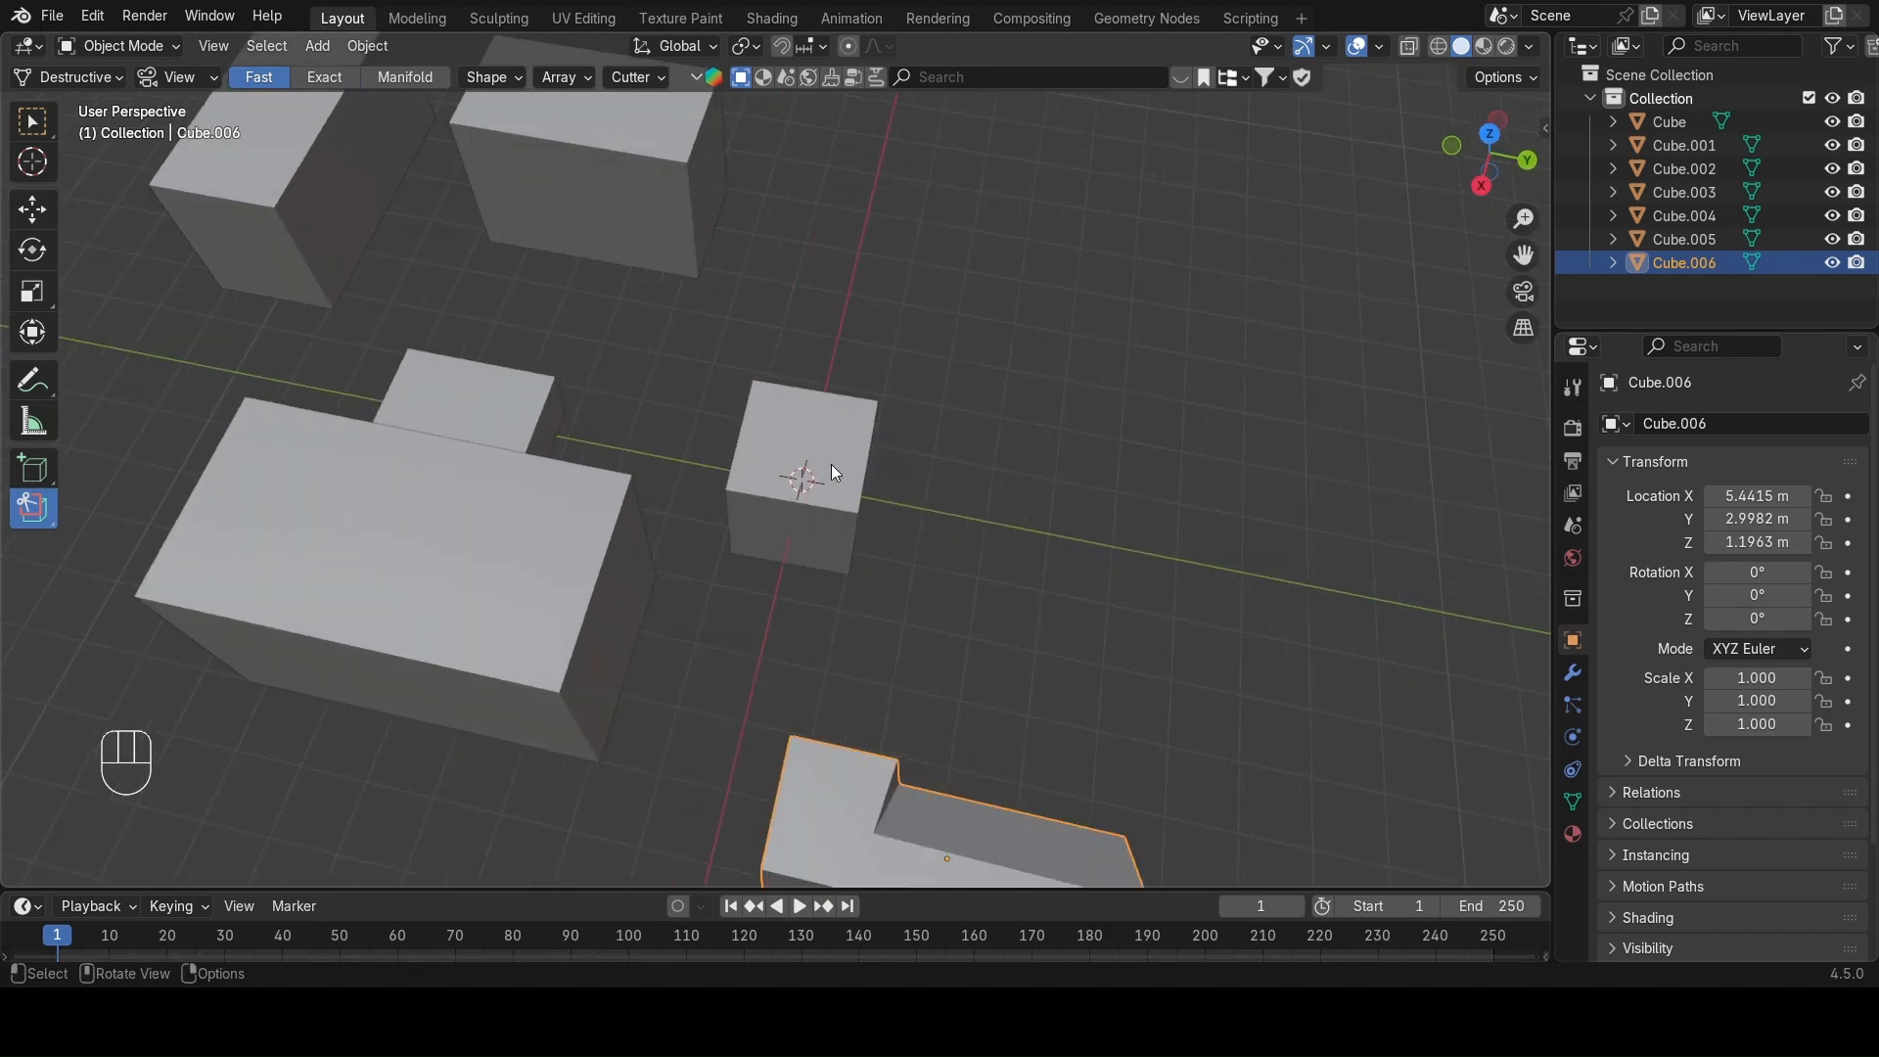
Try to carve several rectangular cuts into the unselected cube at the origin.
middle_drag(538, 551, 583, 341)
middle_drag(751, 496, 737, 414)
drag(736, 380, 854, 513)
mouse_move(854, 519)
middle_down()
mouse_move(802, 556)
mouse_move(730, 464)
middle_up()
drag(731, 464, 769, 505)
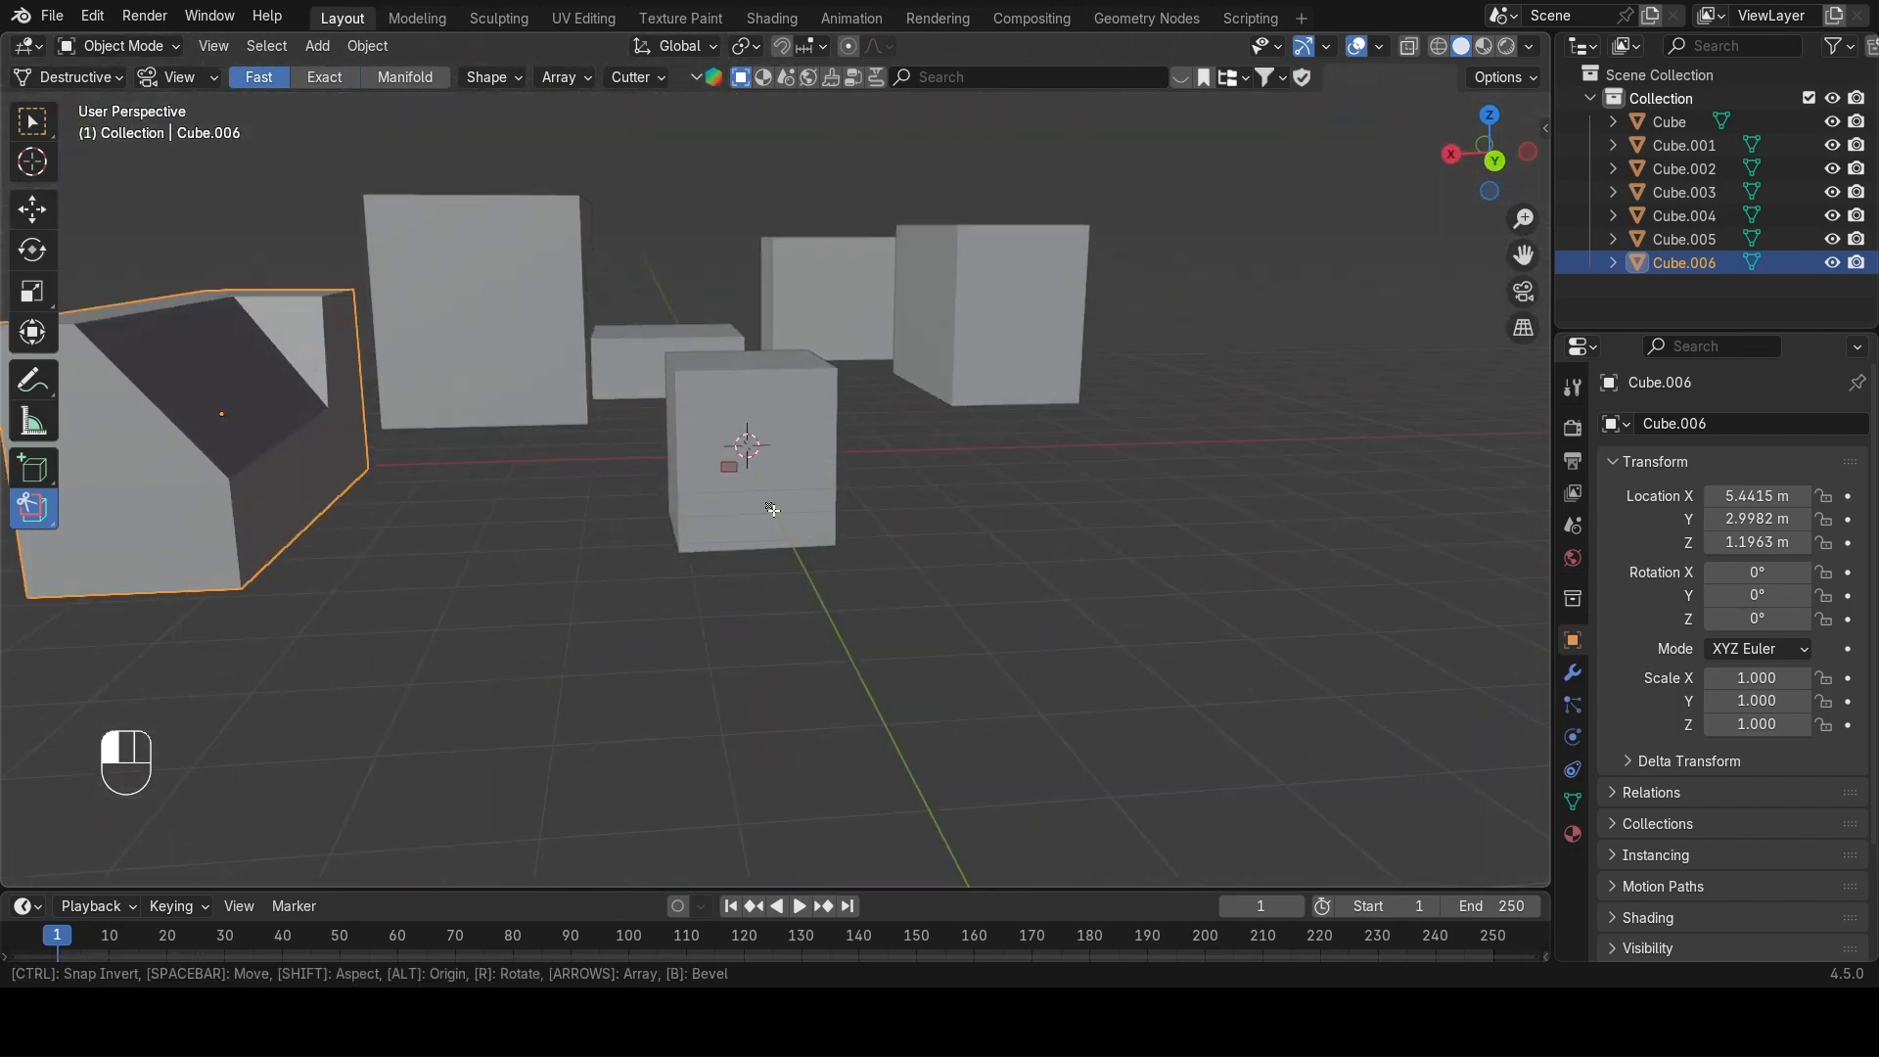
drag(609, 387, 747, 514)
mouse_move(694, 462)
mouse_down()
mouse_move(837, 366)
mouse_move(774, 484)
mouse_up()
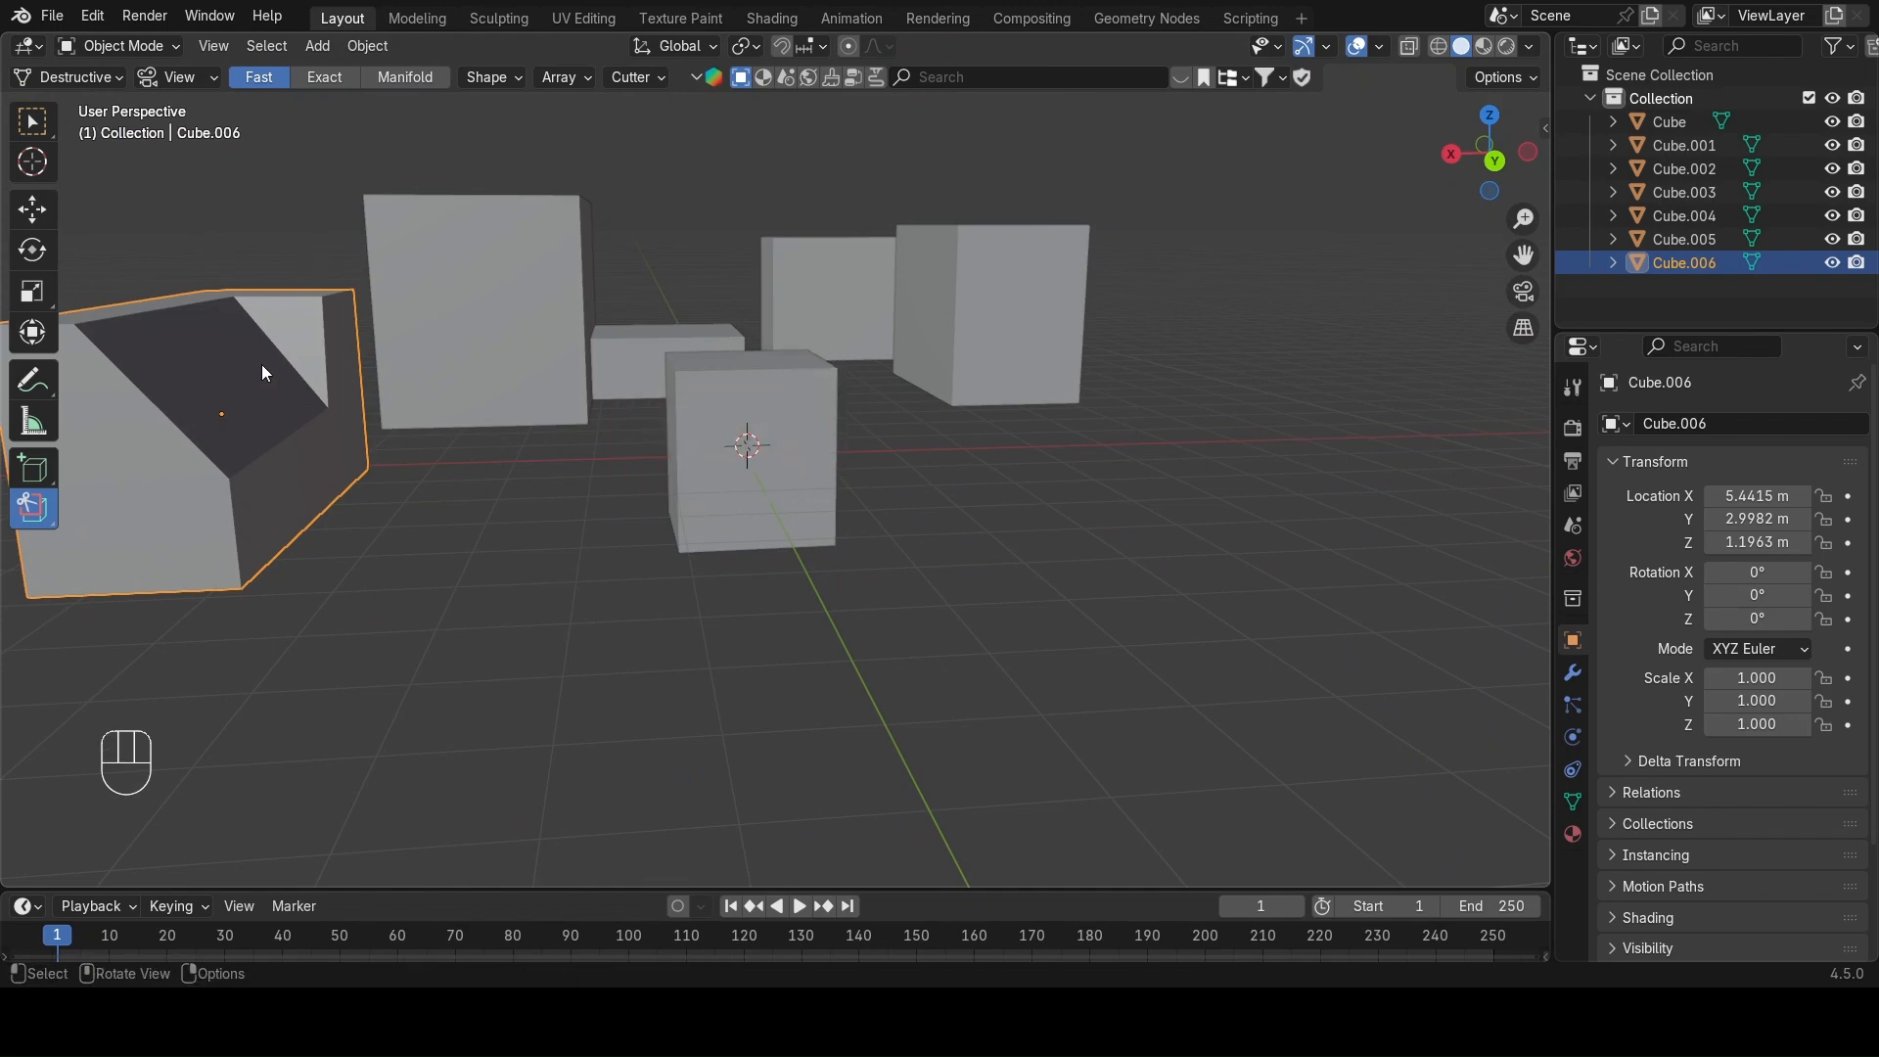
Set the carve solver to Manifold and cut a tall rectangle through the near end of the selected long box.
middle_drag(262, 373, 198, 201)
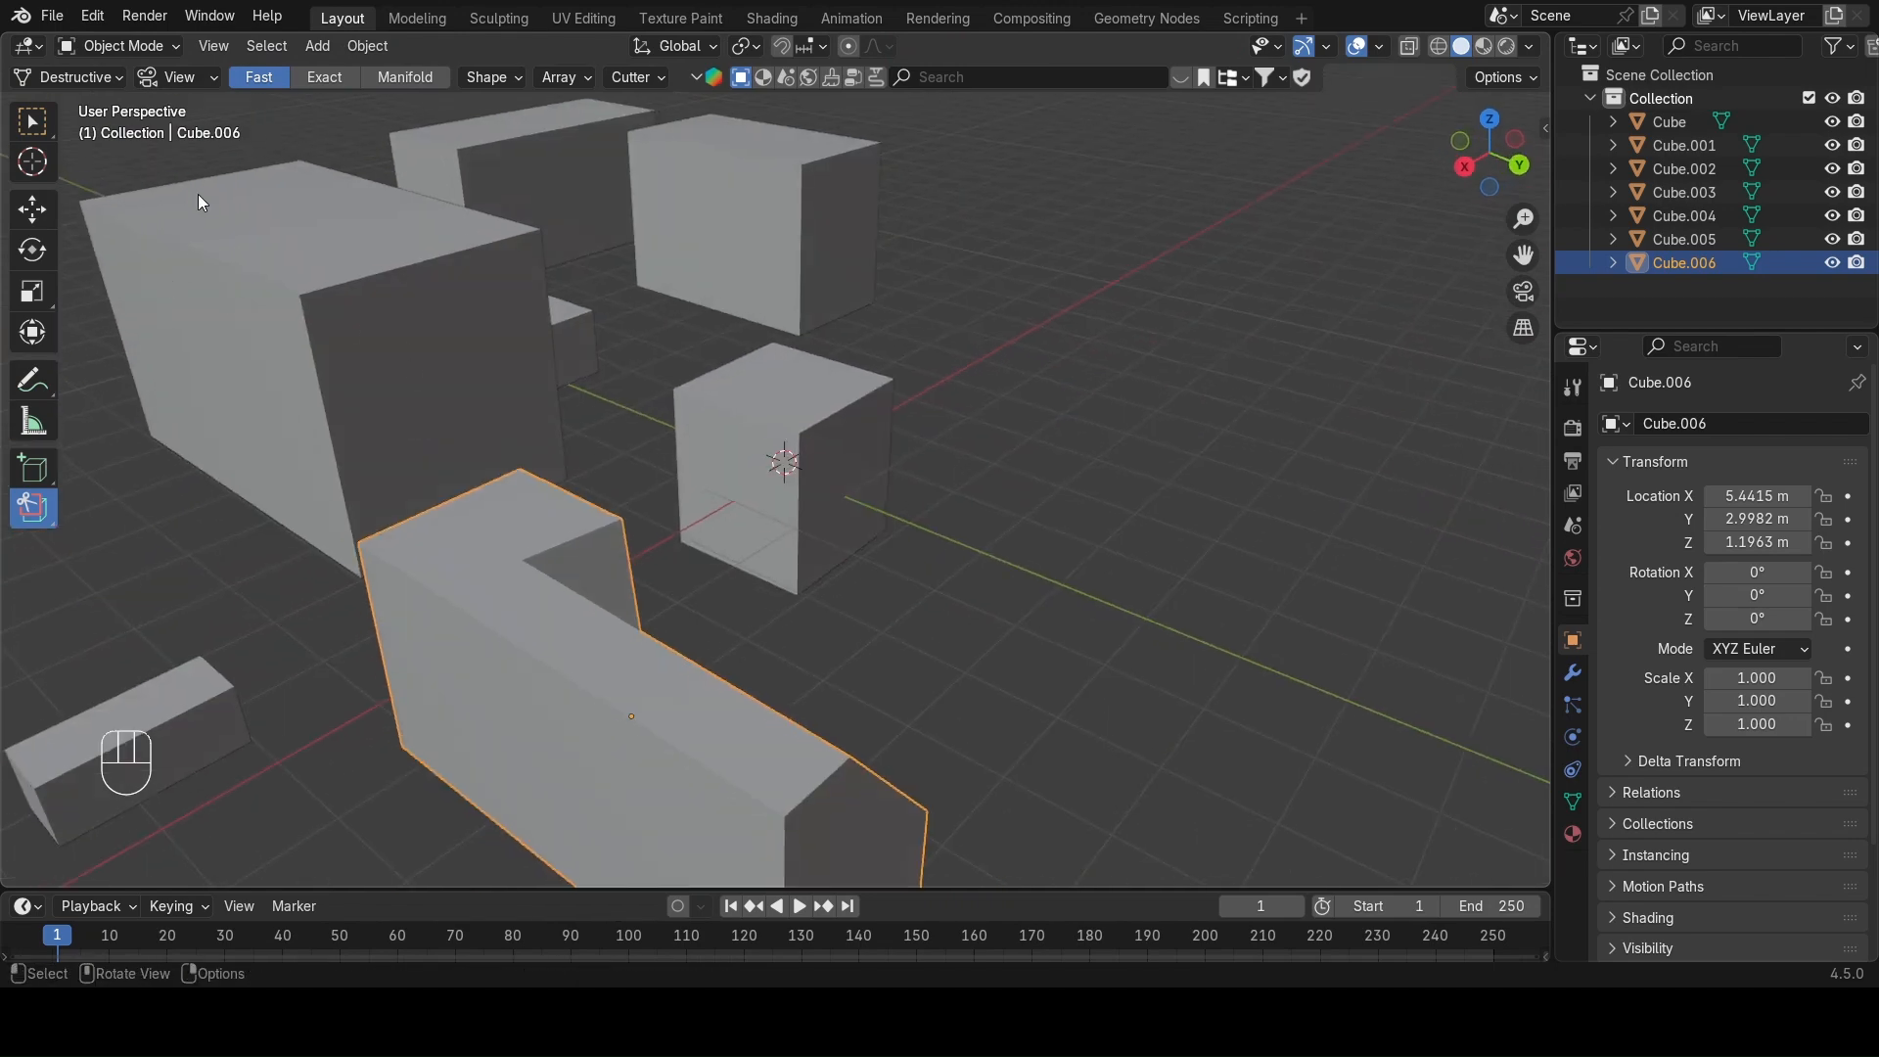
click(333, 76)
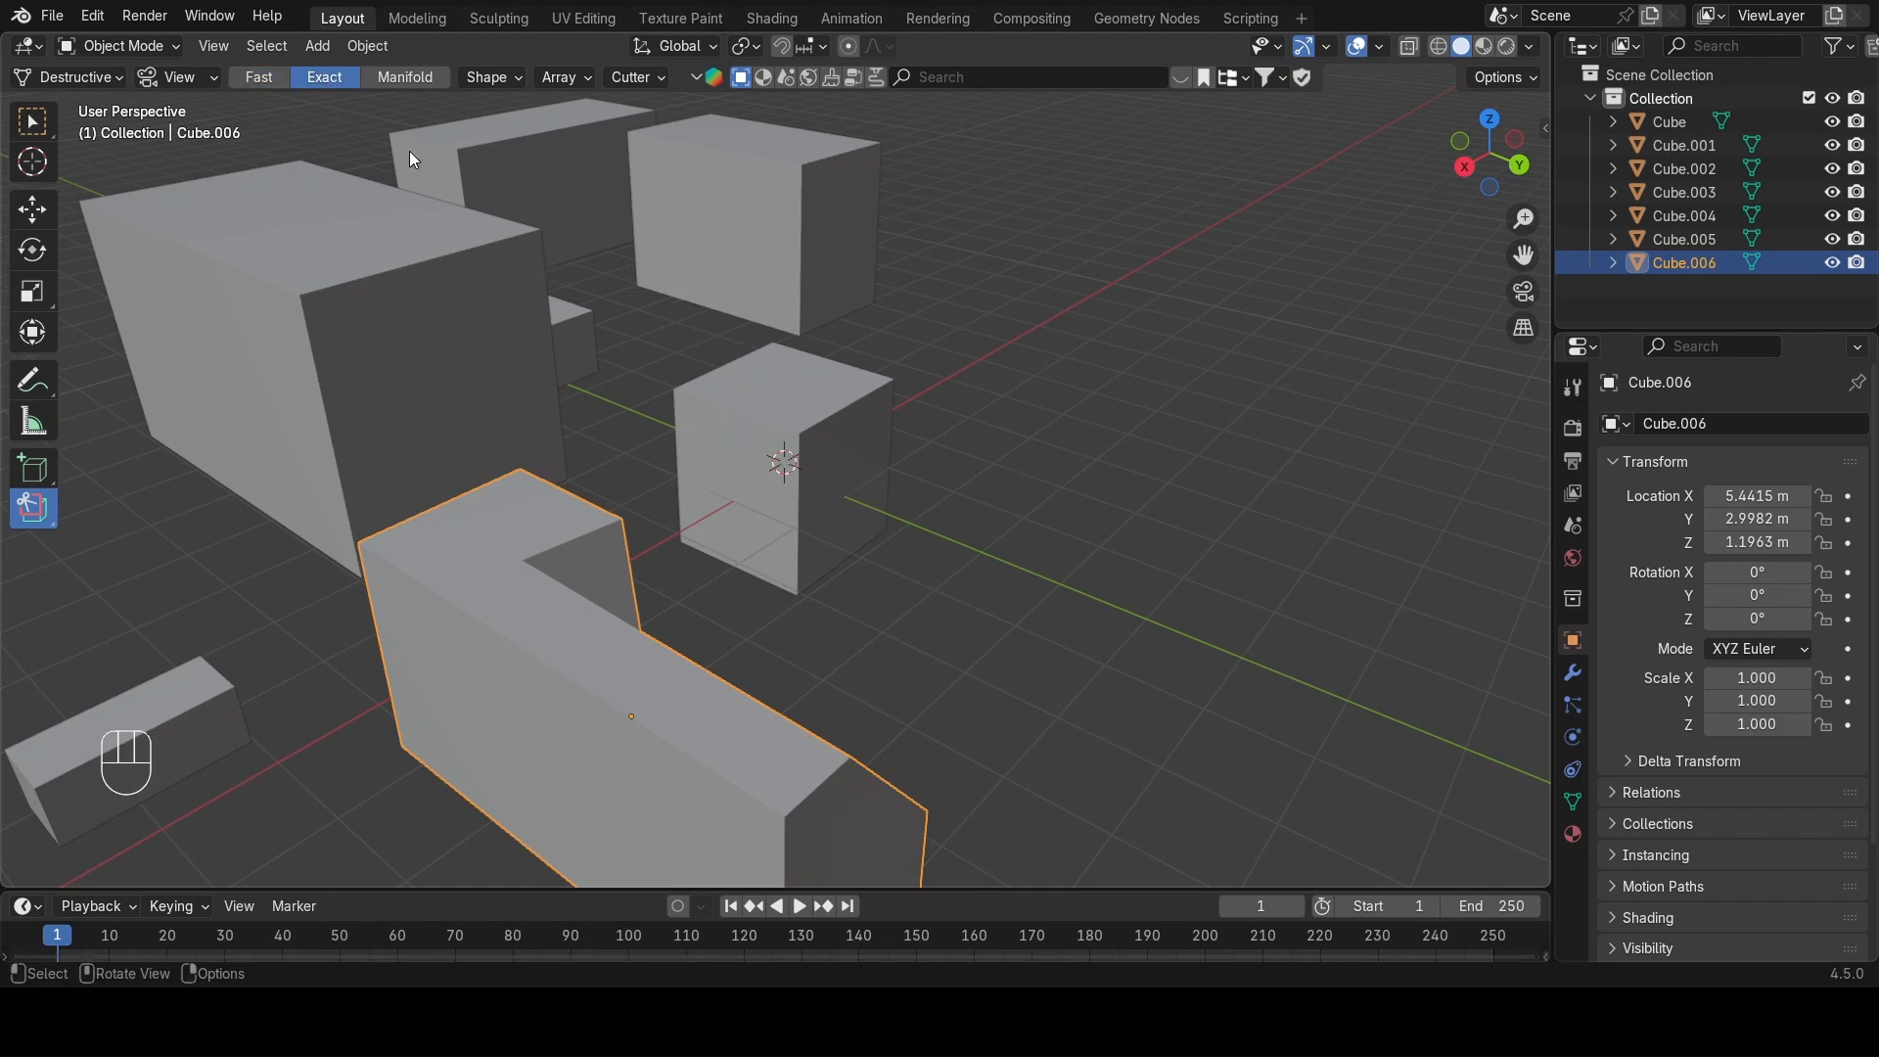
click(405, 76)
drag(402, 467, 640, 814)
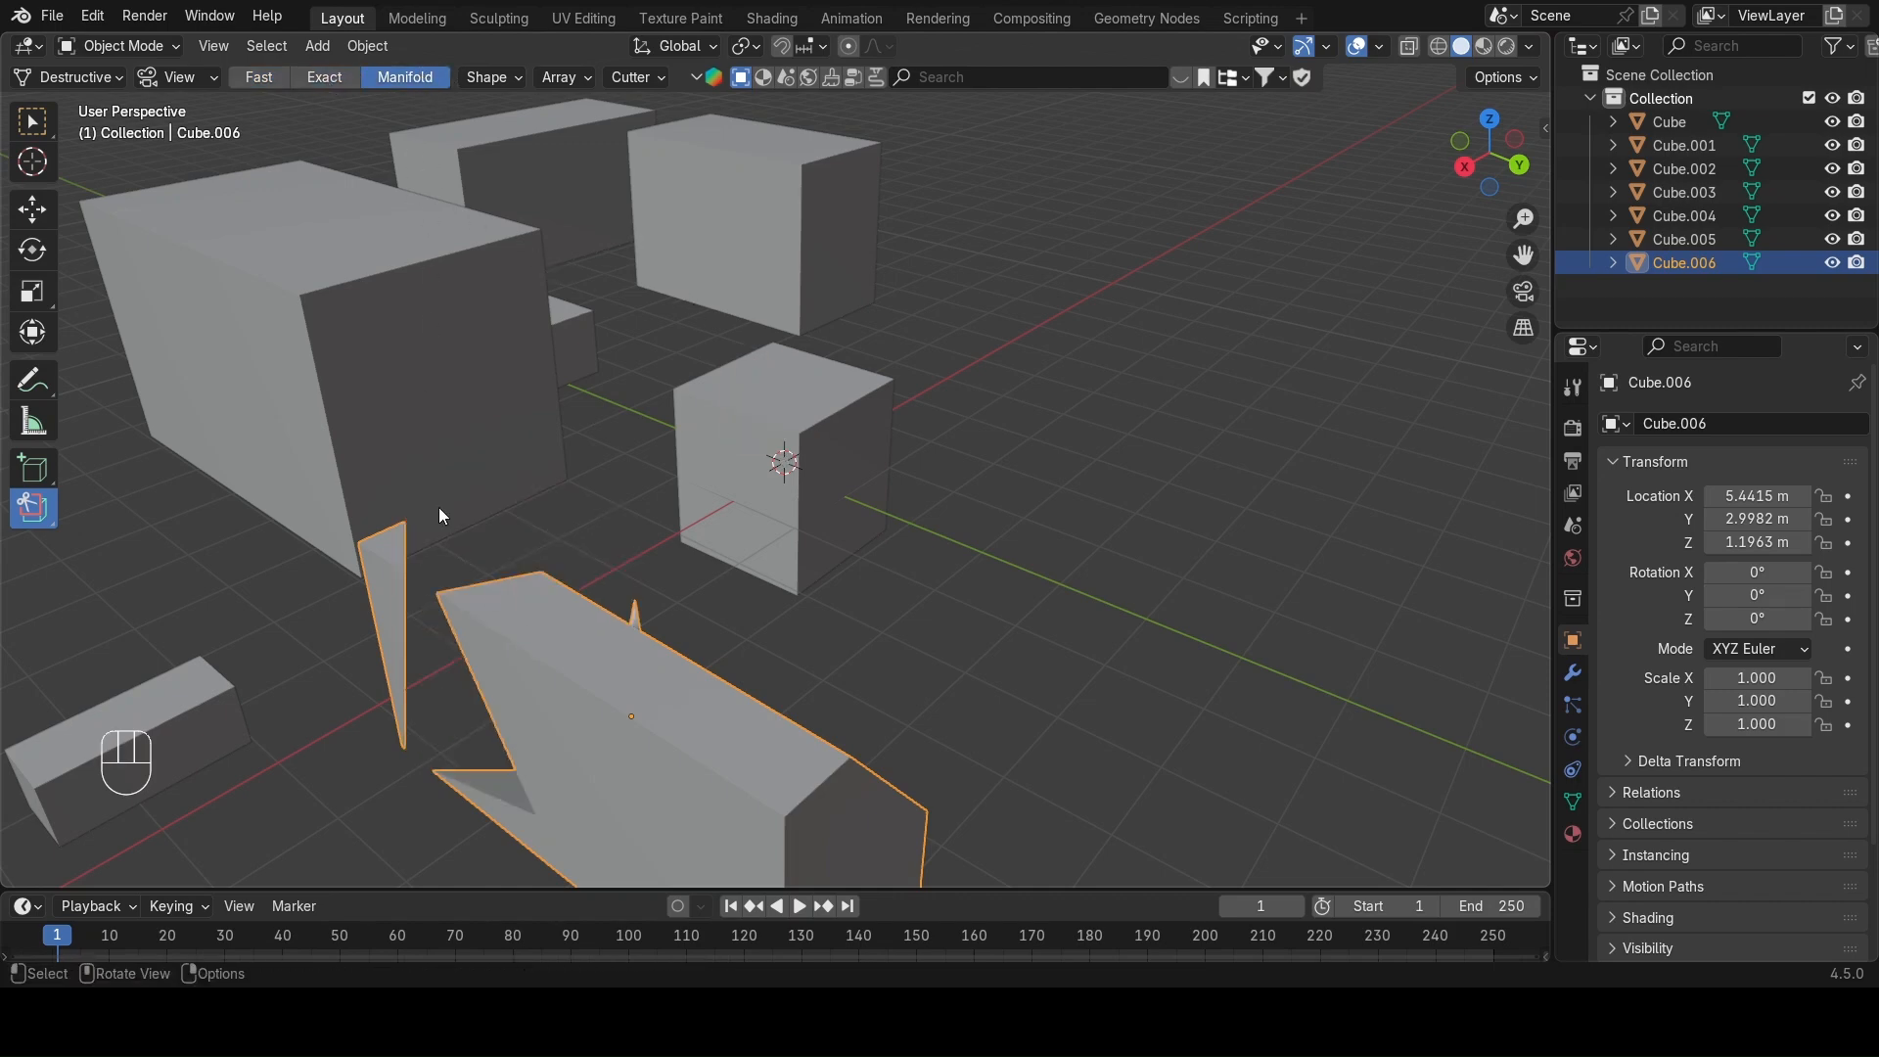
Carve further overlapping rectangular cuts across the selected box with the Manifold solver, plus one with the Fast solver.
mouse_move(834, 525)
middle_down()
mouse_move(713, 605)
mouse_move(489, 372)
mouse_move(774, 232)
mouse_move(979, 454)
mouse_move(886, 421)
middle_up()
drag(1005, 336, 1090, 494)
drag(777, 241, 963, 405)
drag(813, 370, 1047, 564)
drag(913, 405, 1114, 591)
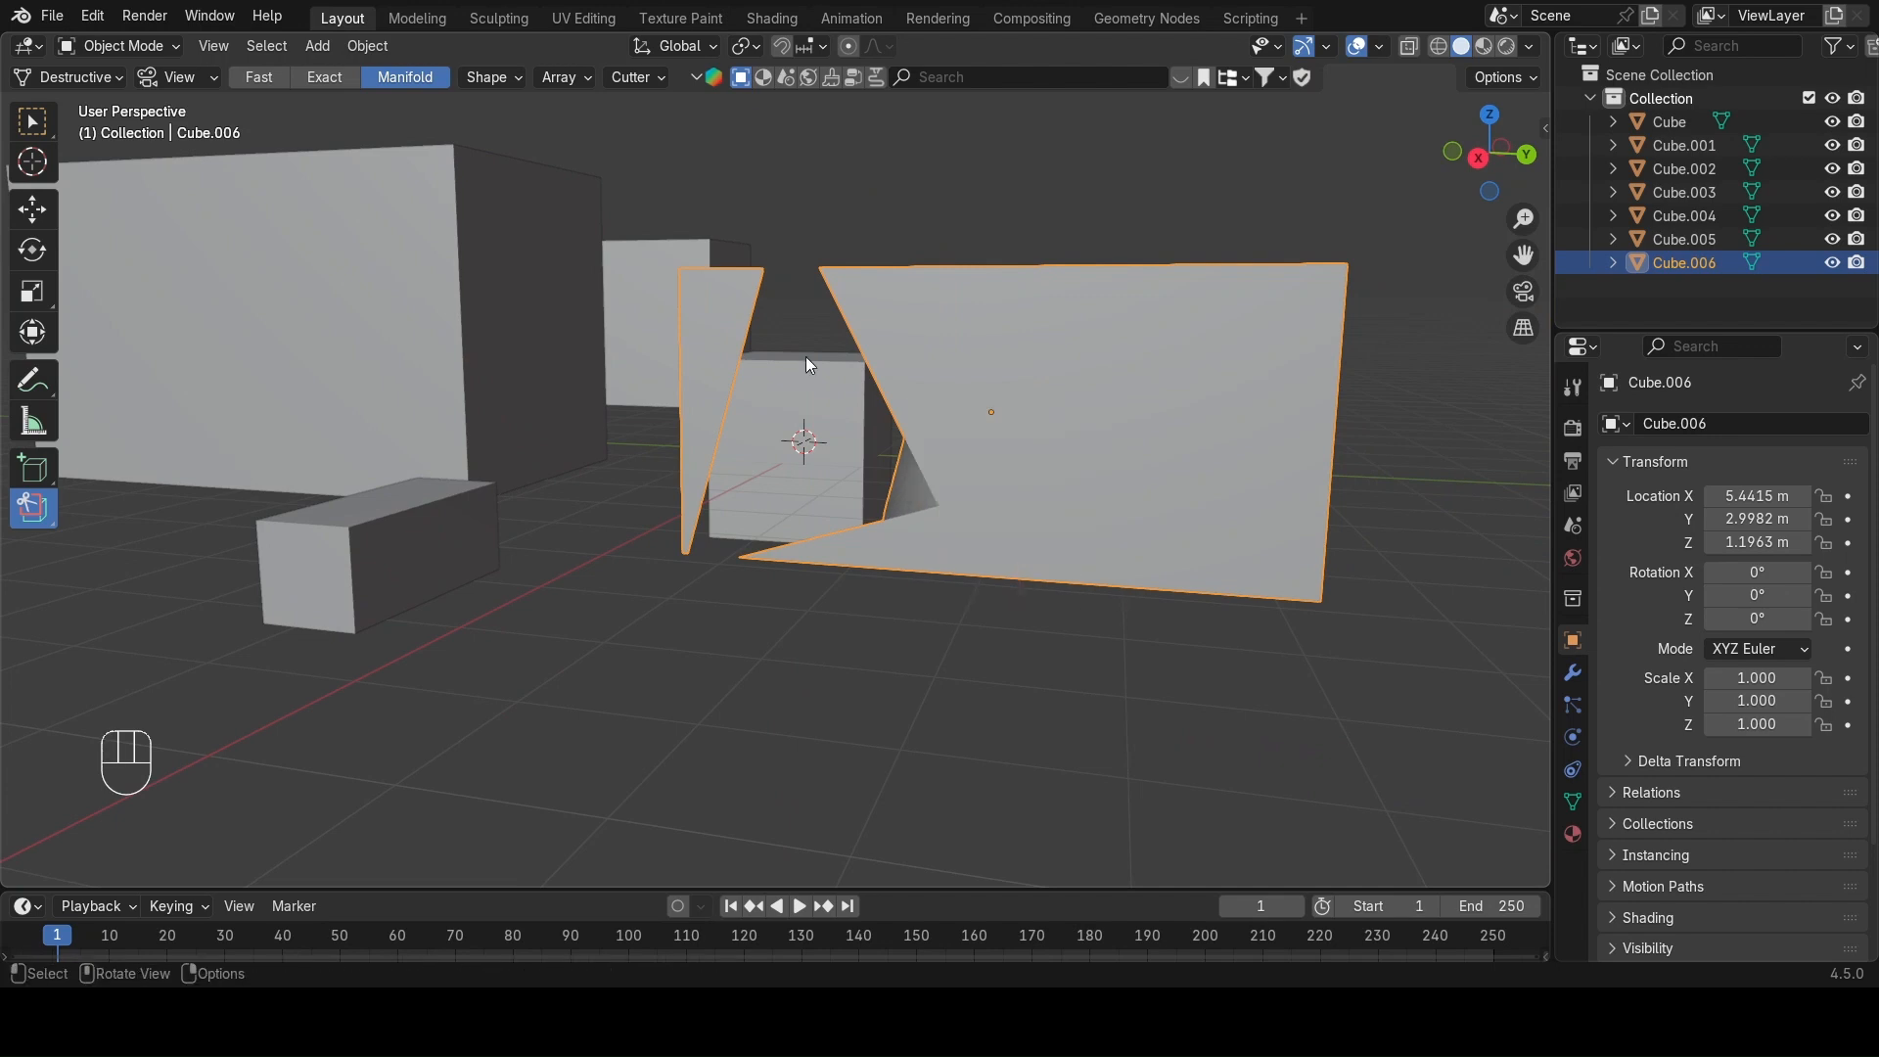
click(254, 79)
drag(918, 414, 1063, 523)
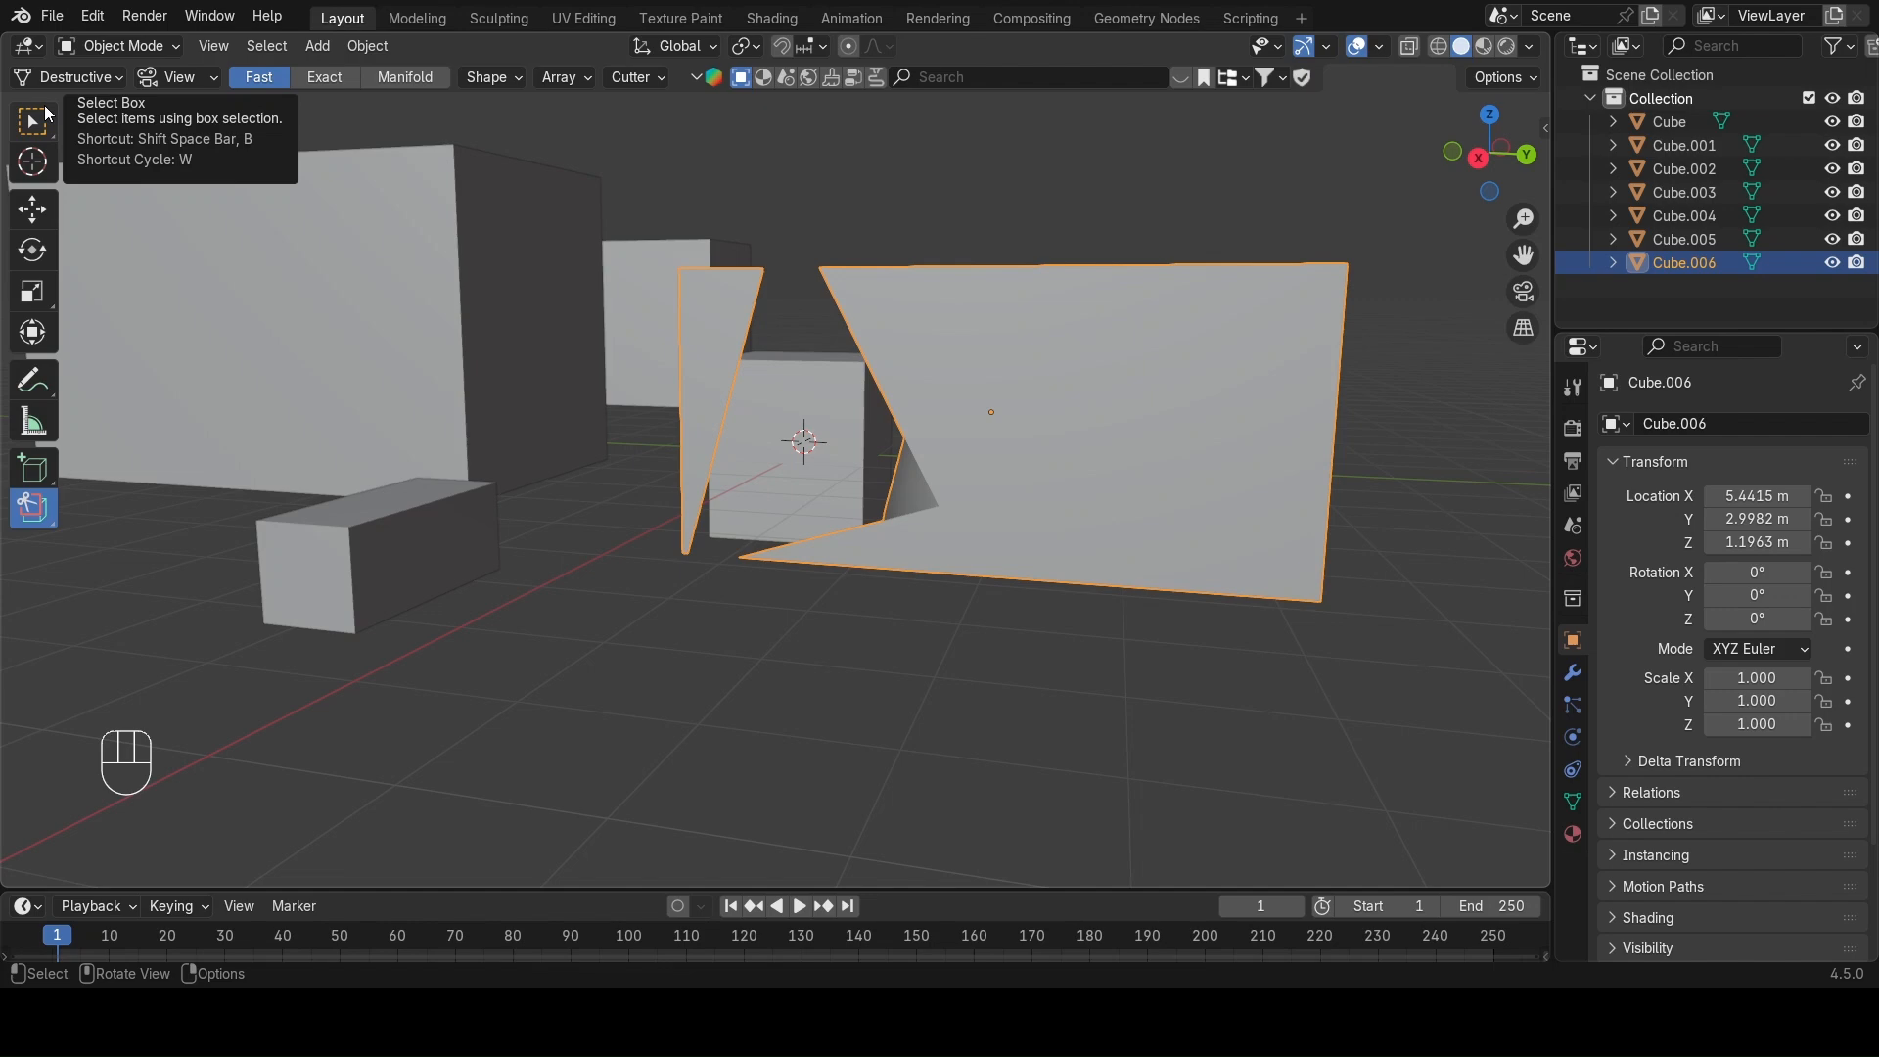
Box-select all the cubes with the Select Box tool and clear the selection again.
click(44, 105)
scroll(977, 577, down, 3)
middle_drag(977, 577, 833, 605)
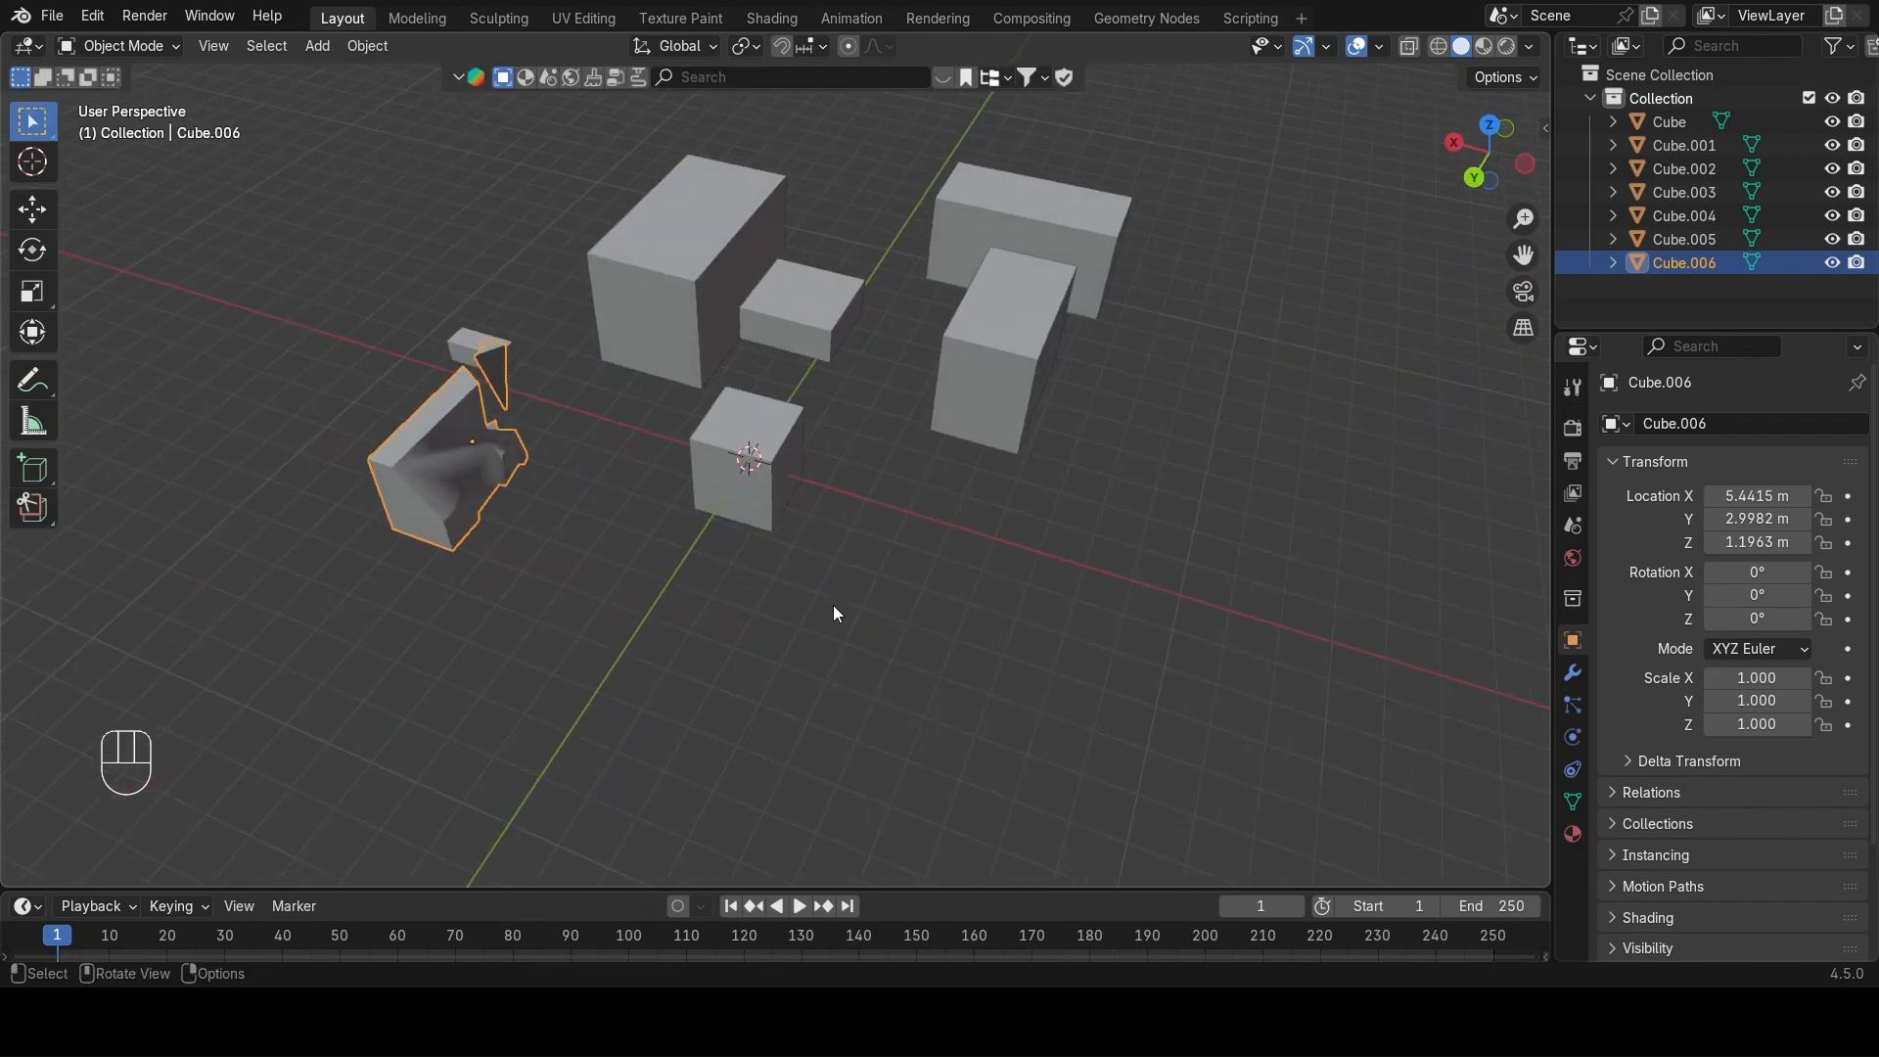
drag(1523, 255, 1567, 342)
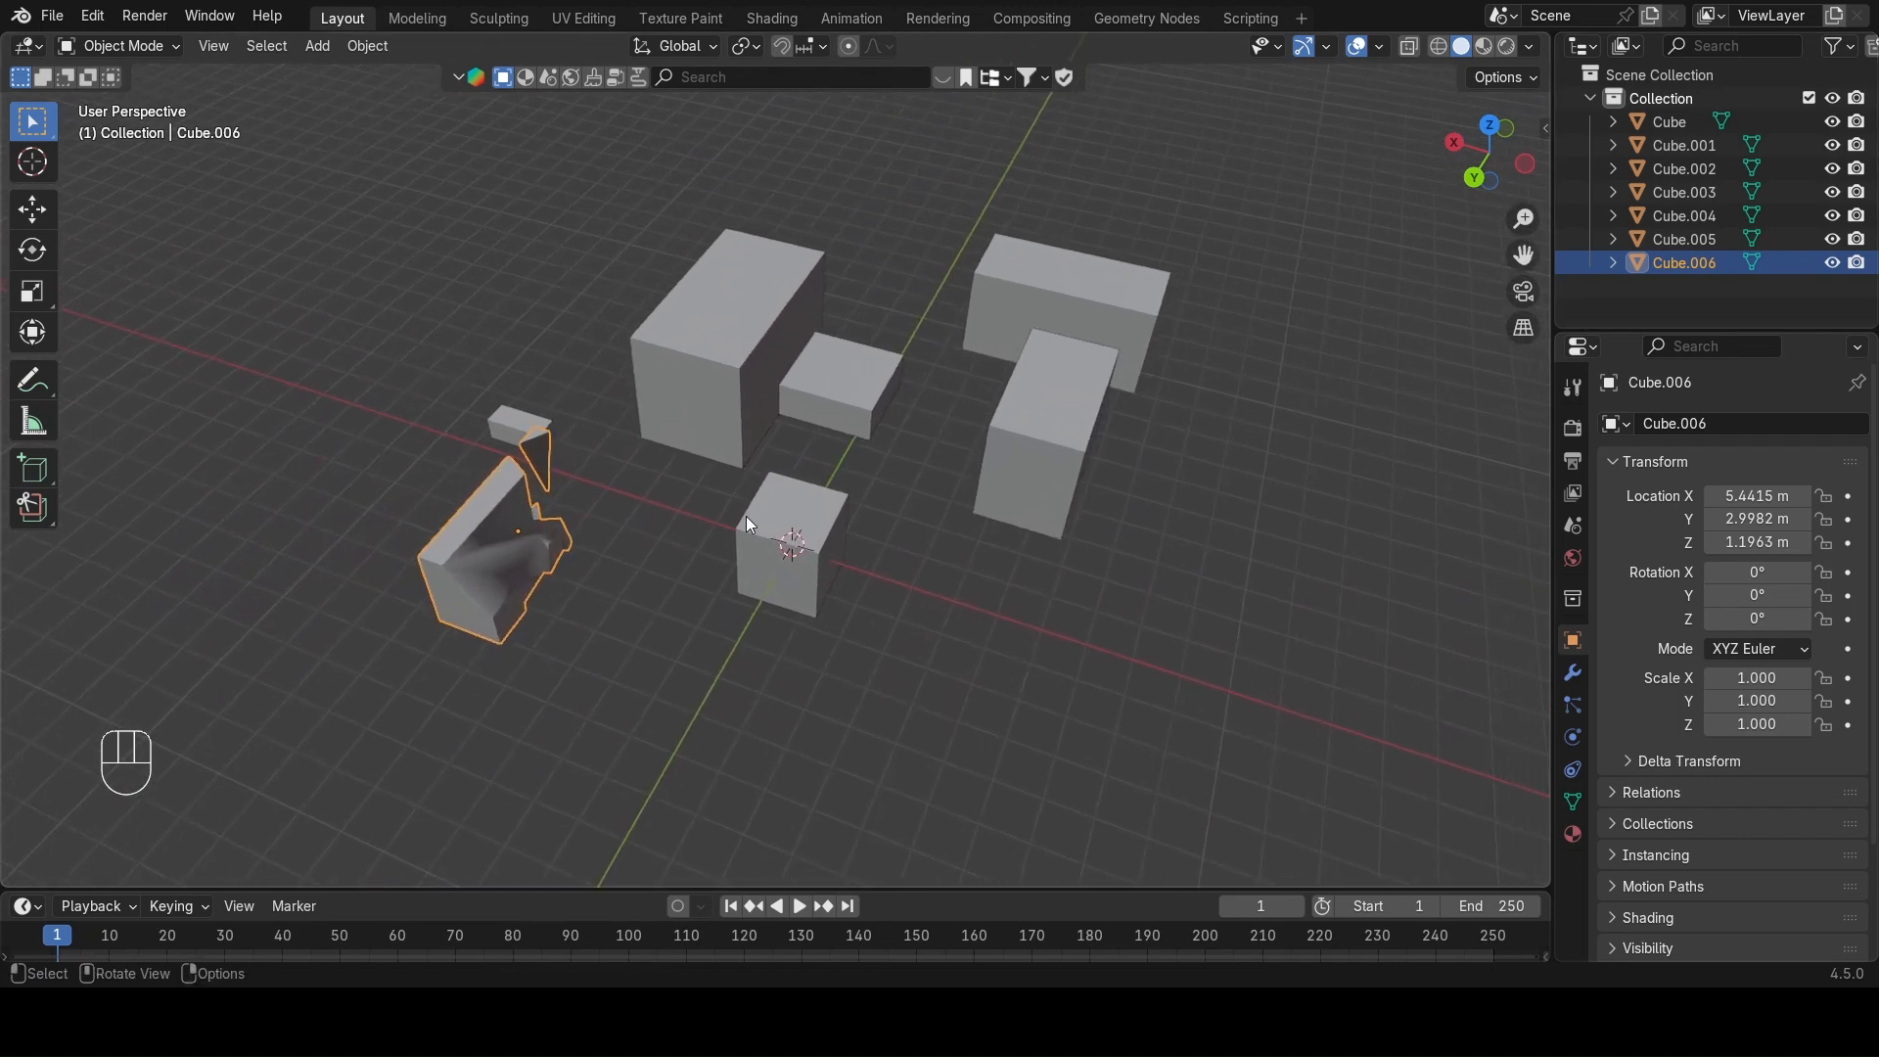
middle_drag(746, 519, 793, 575)
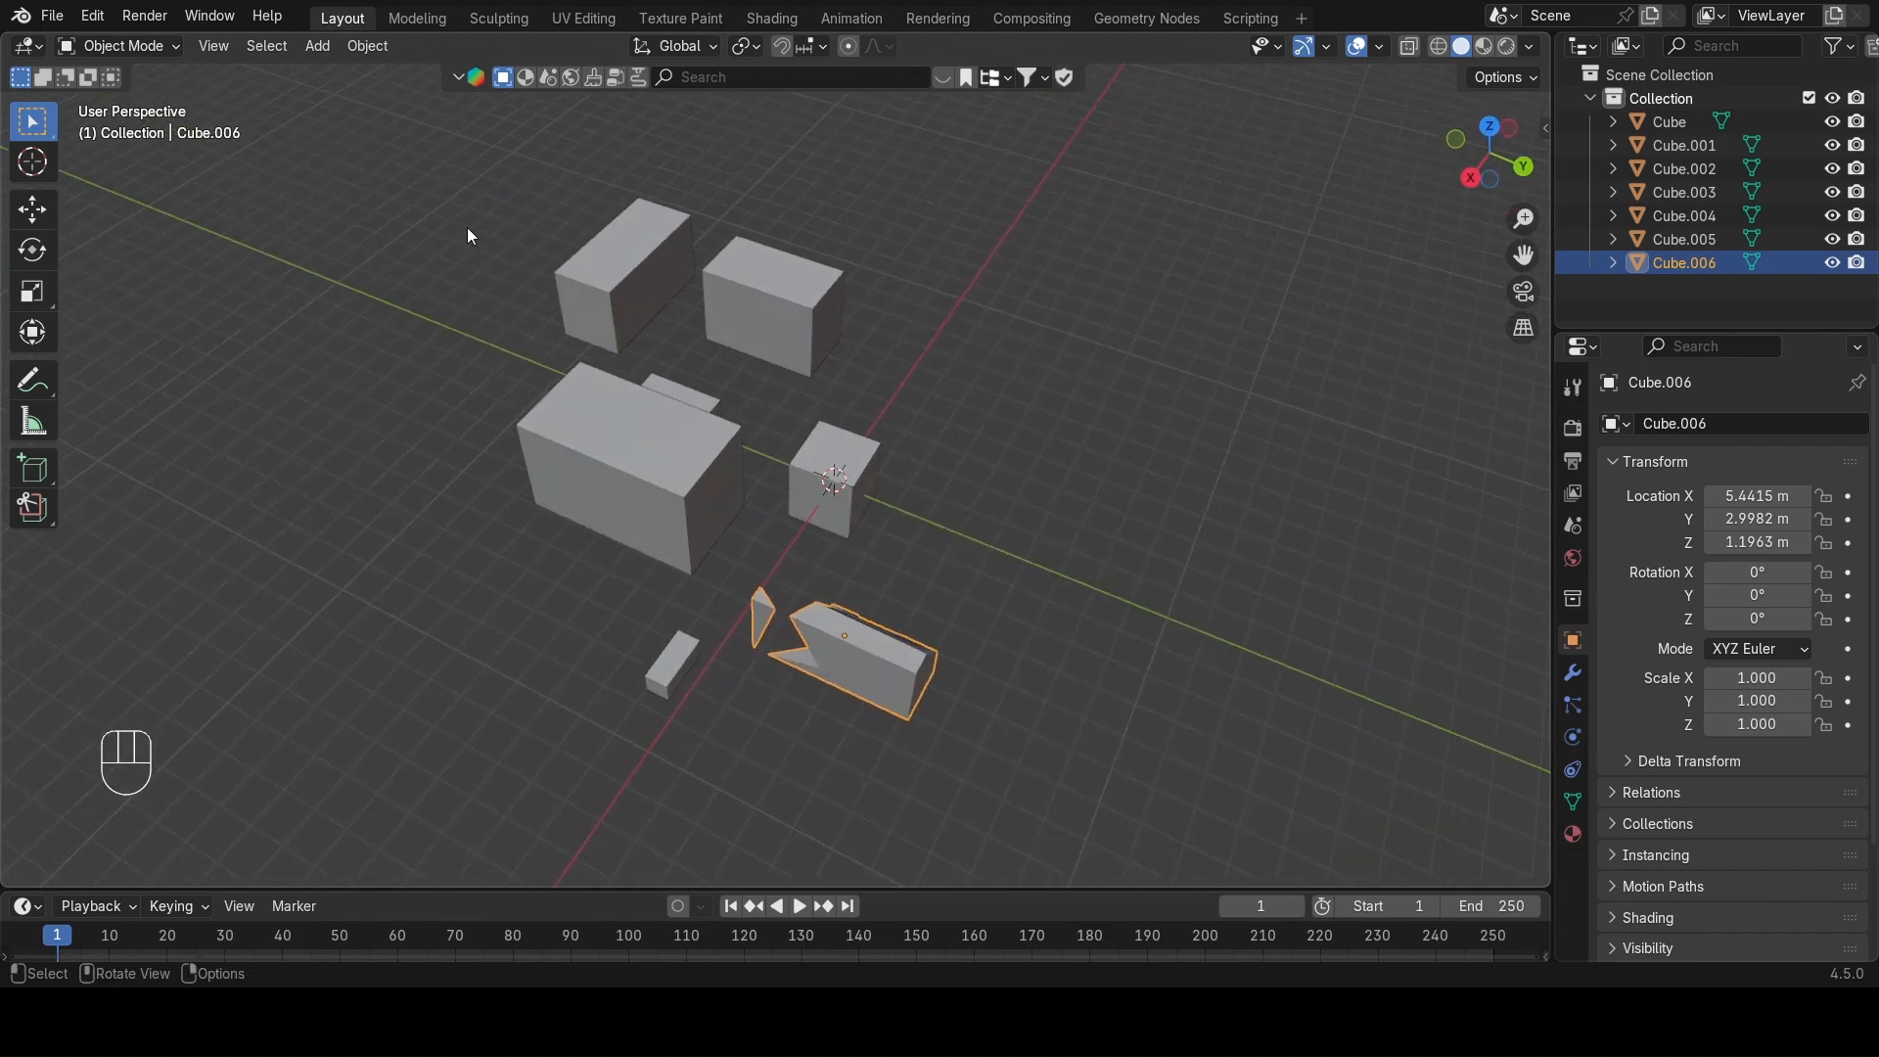
drag(467, 227, 995, 795)
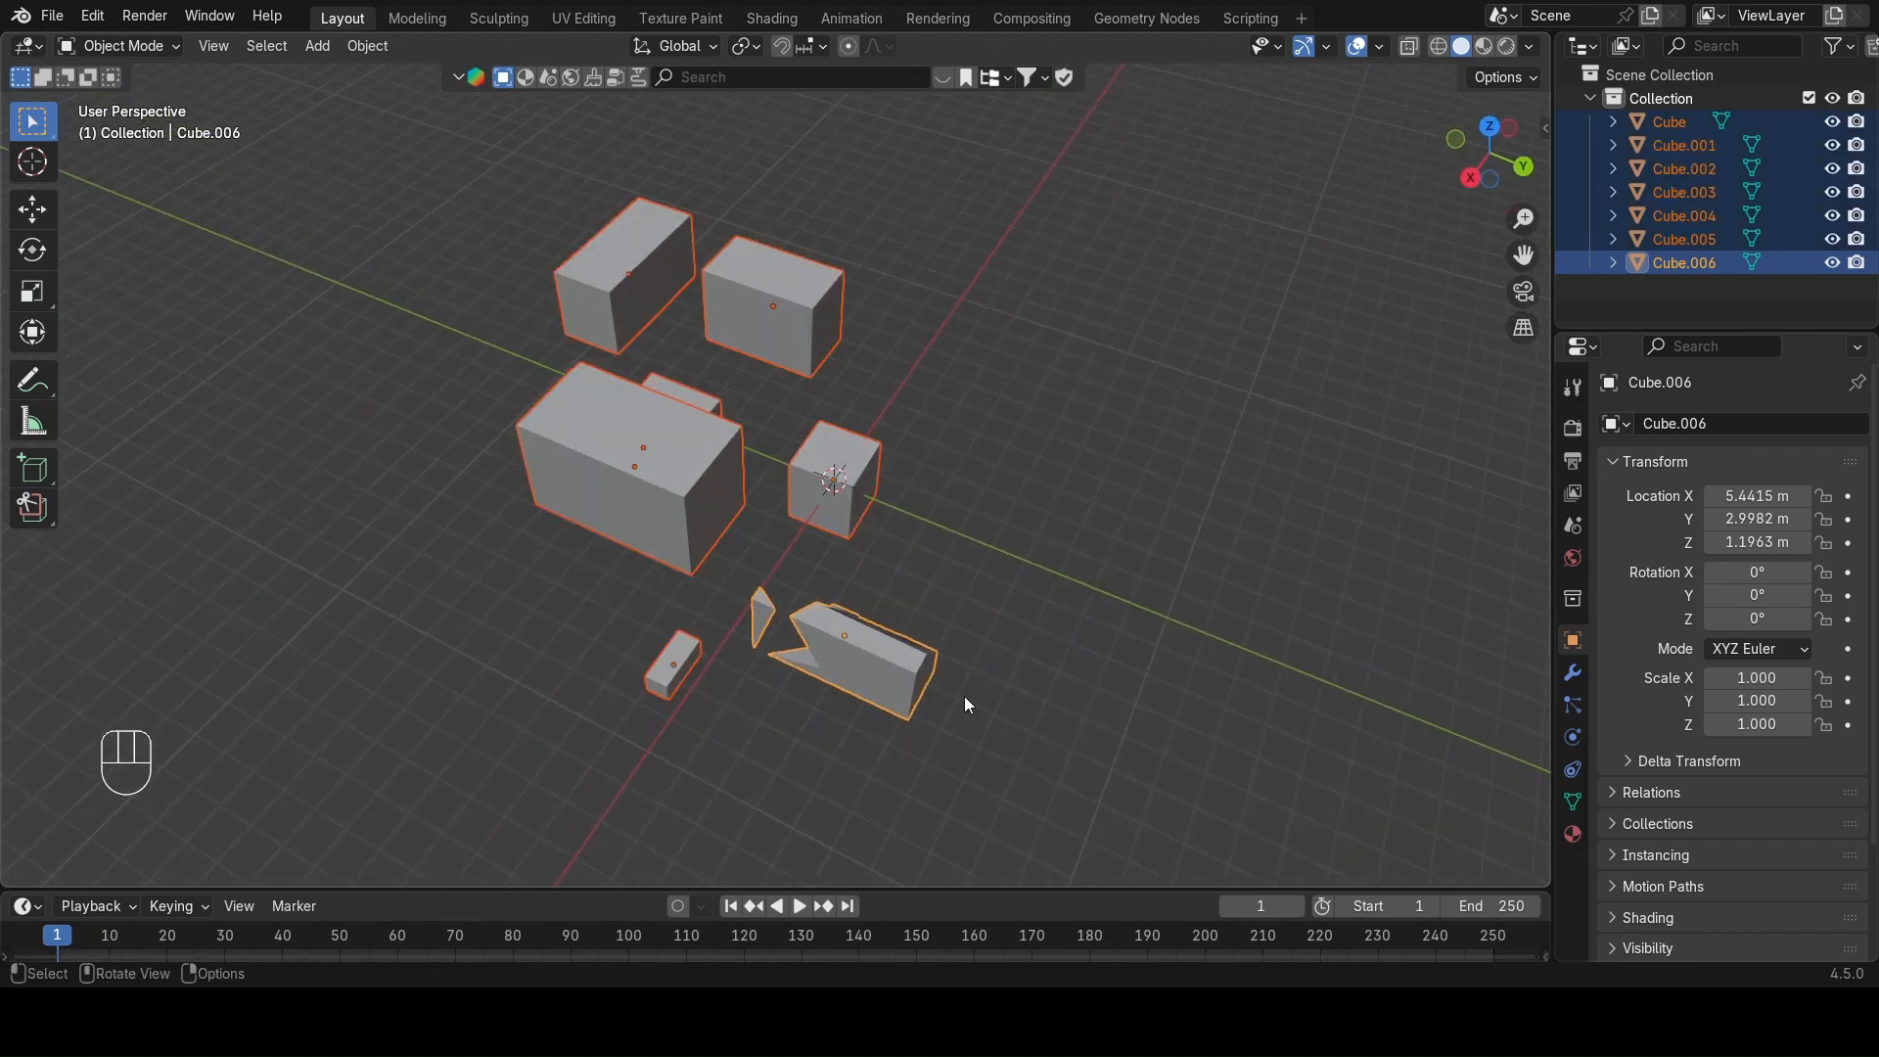
click(1087, 509)
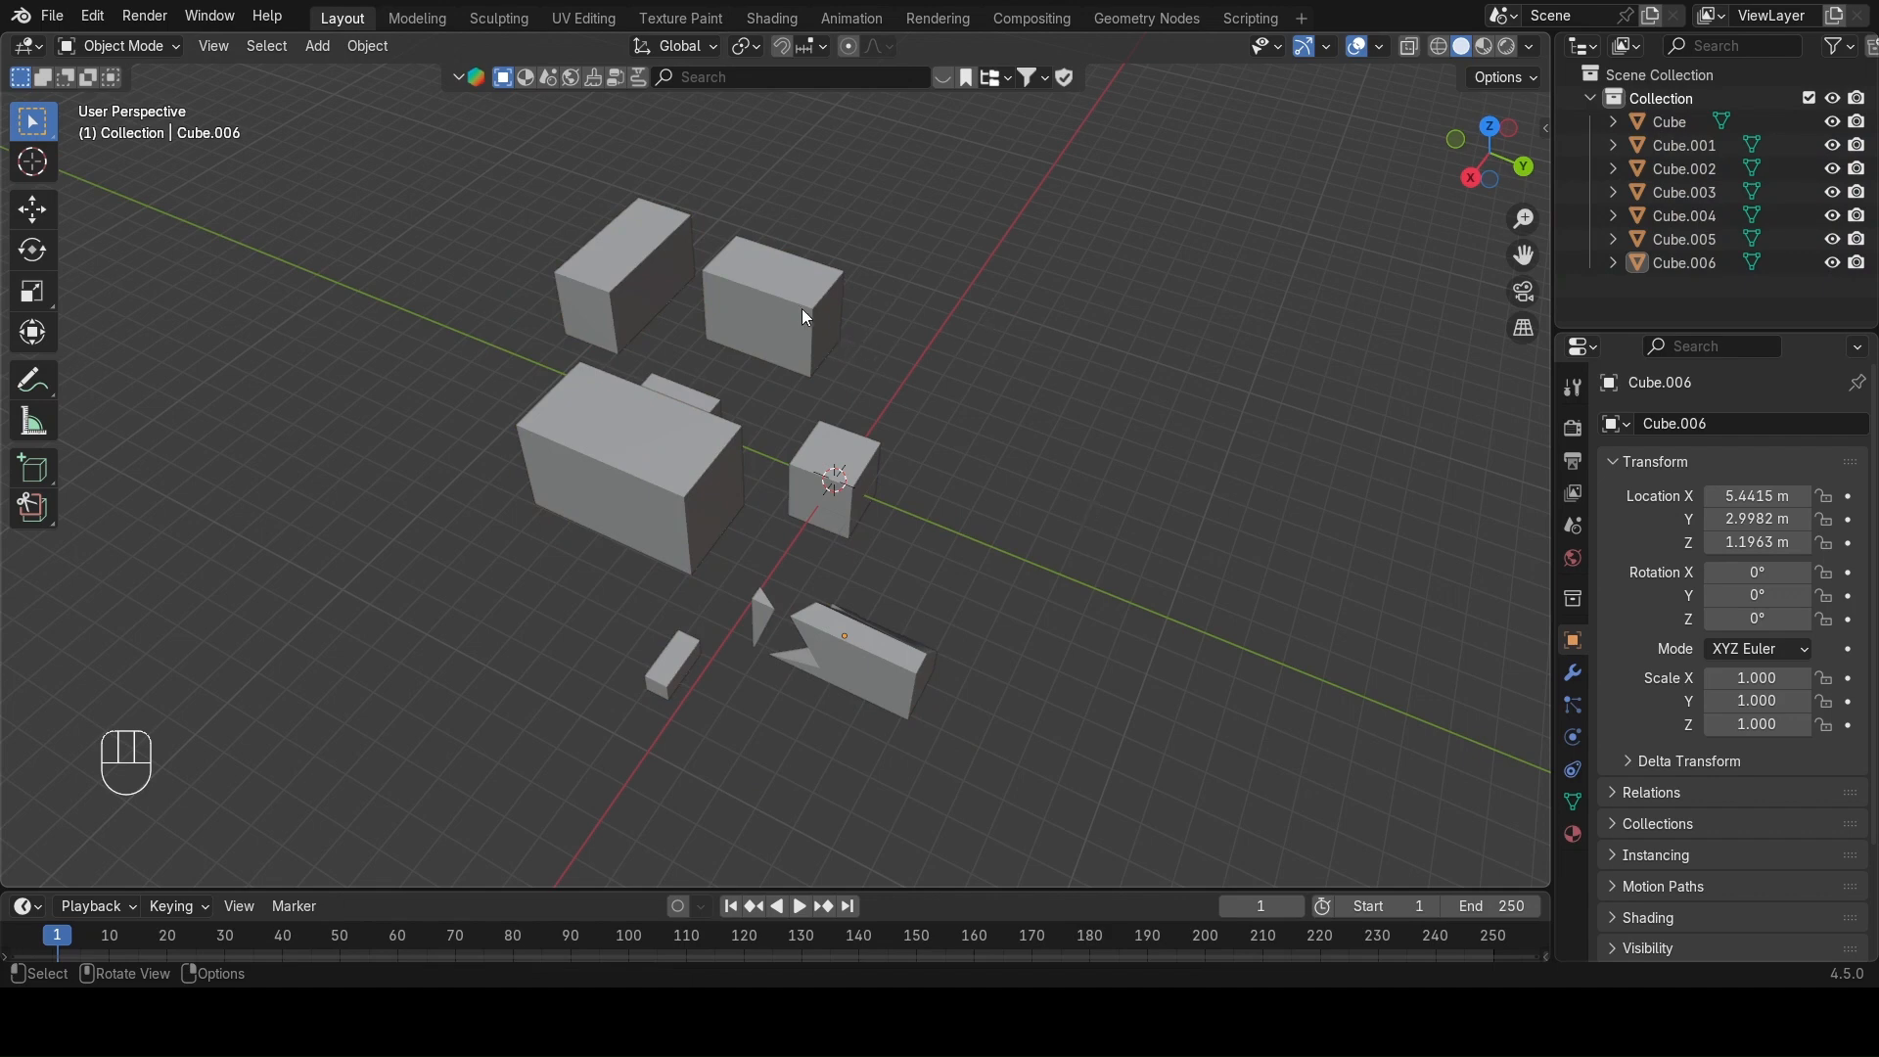
Delete all seven cubes from the scene.
drag(446, 179, 1045, 774)
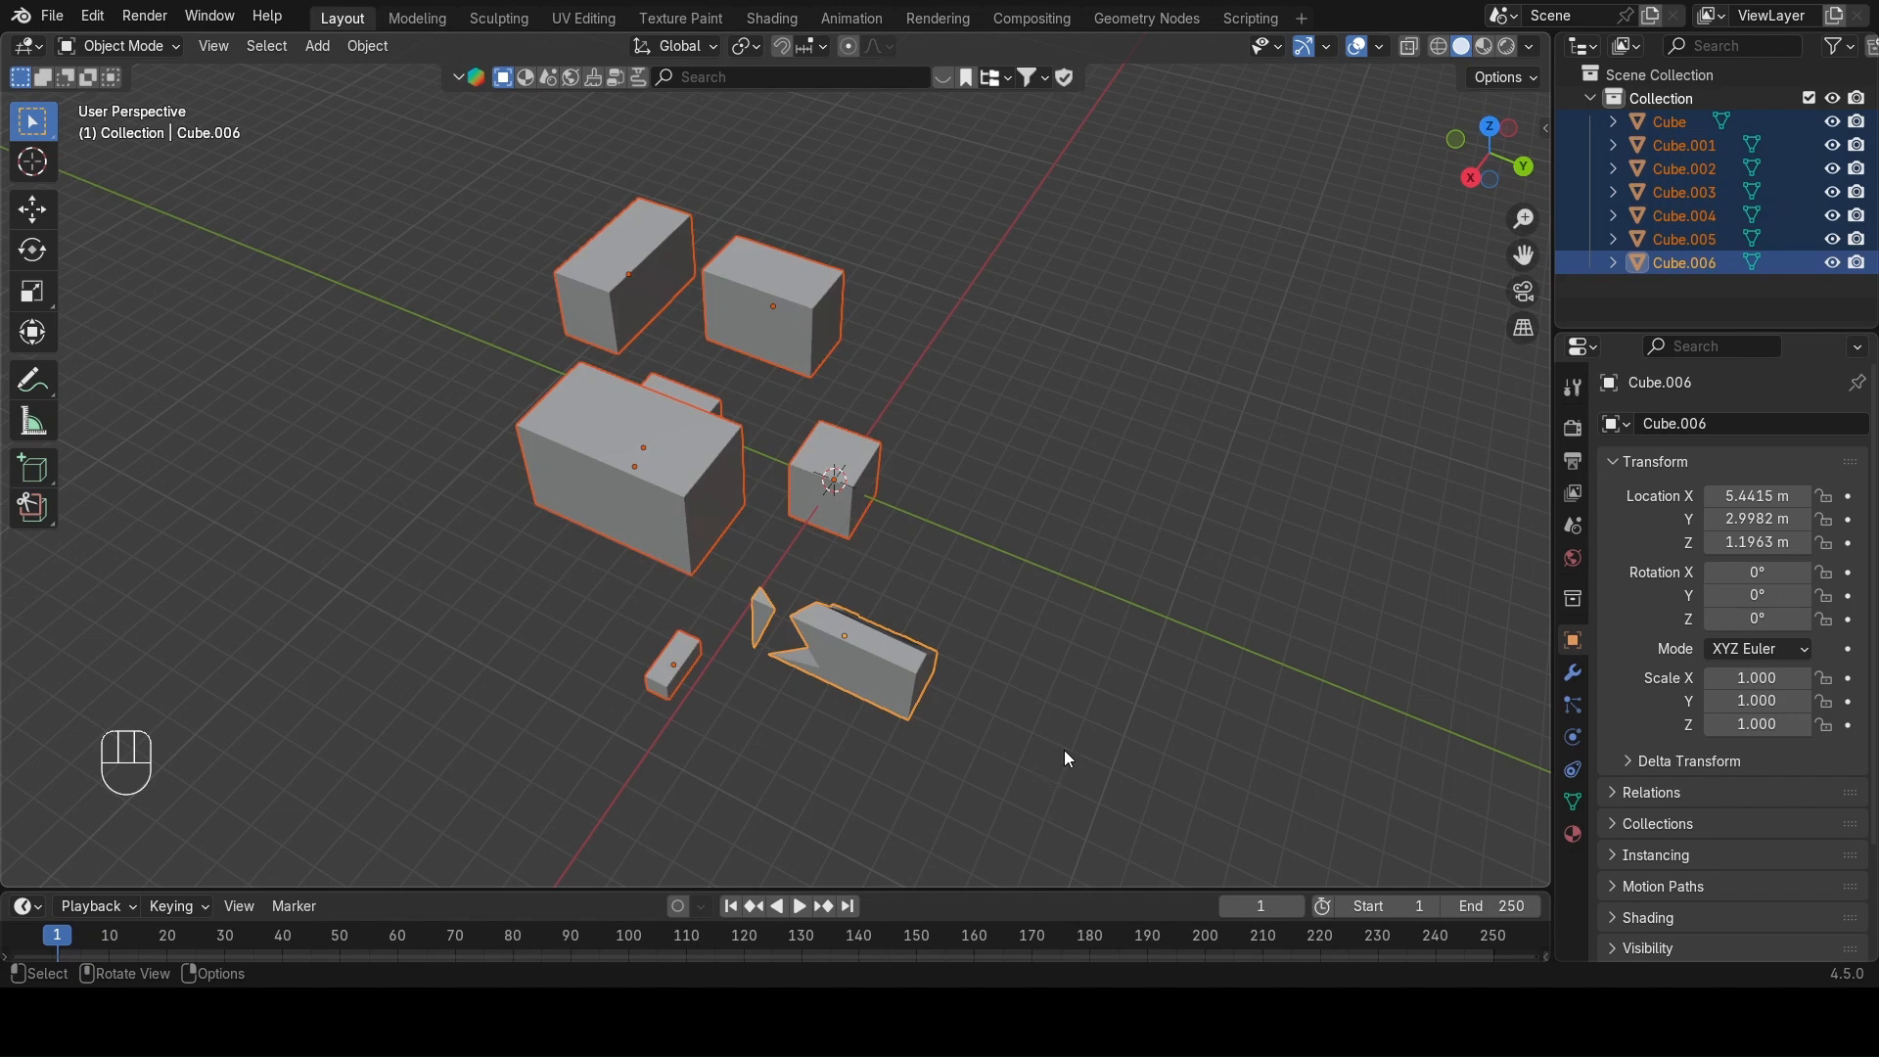
key(Delete)
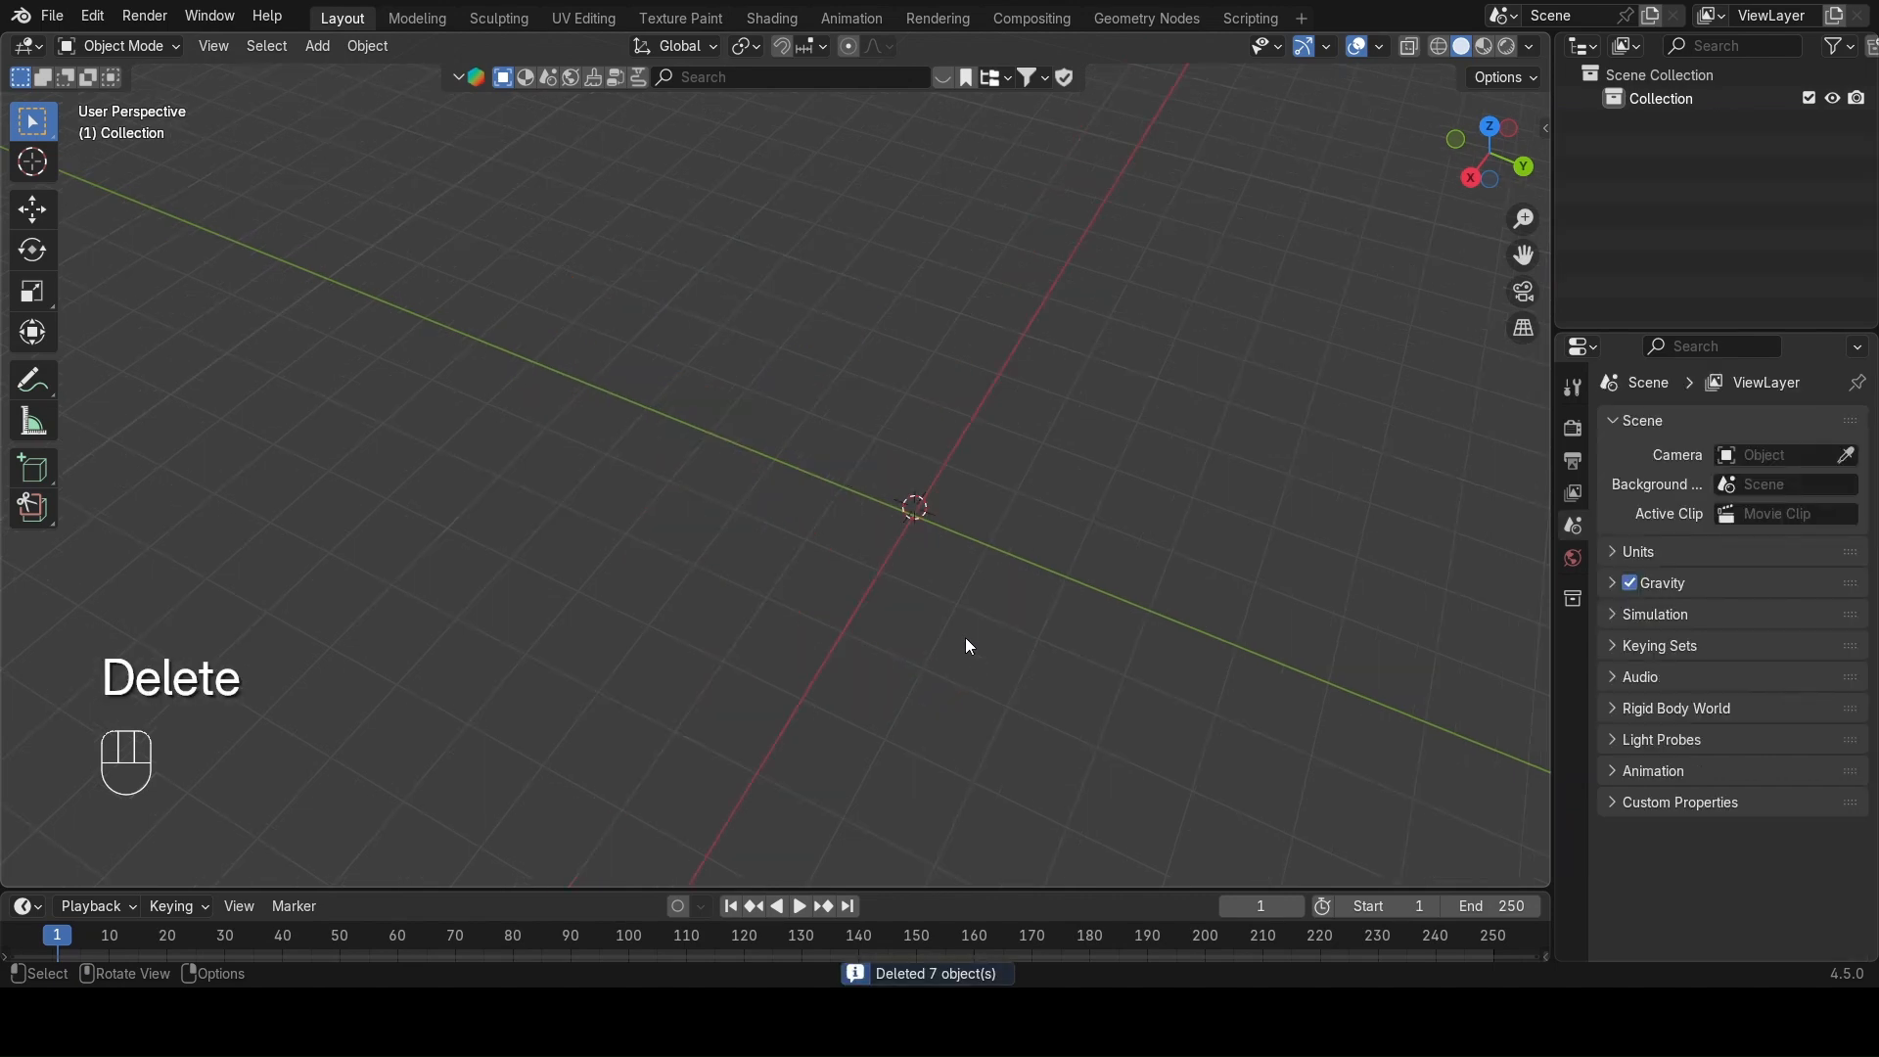
Add a plane mesh at the 3D cursor.
key(shift)
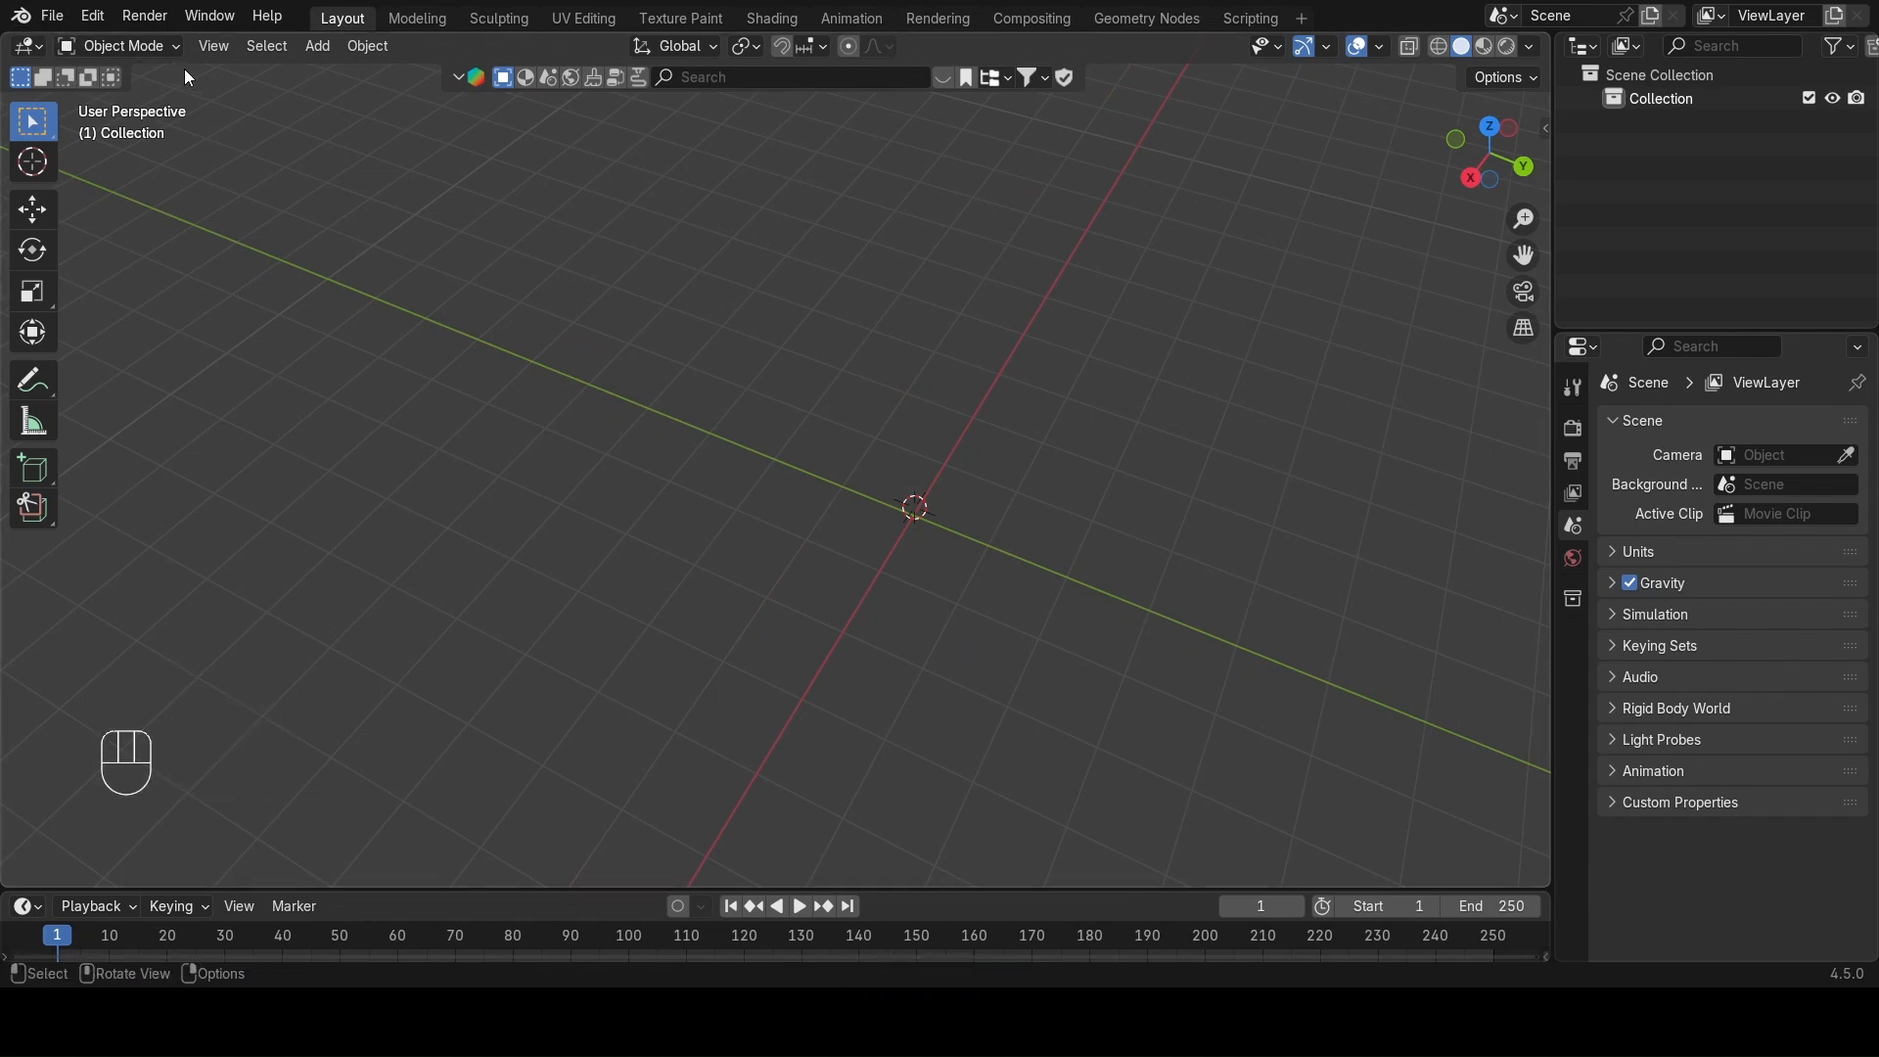
click(317, 46)
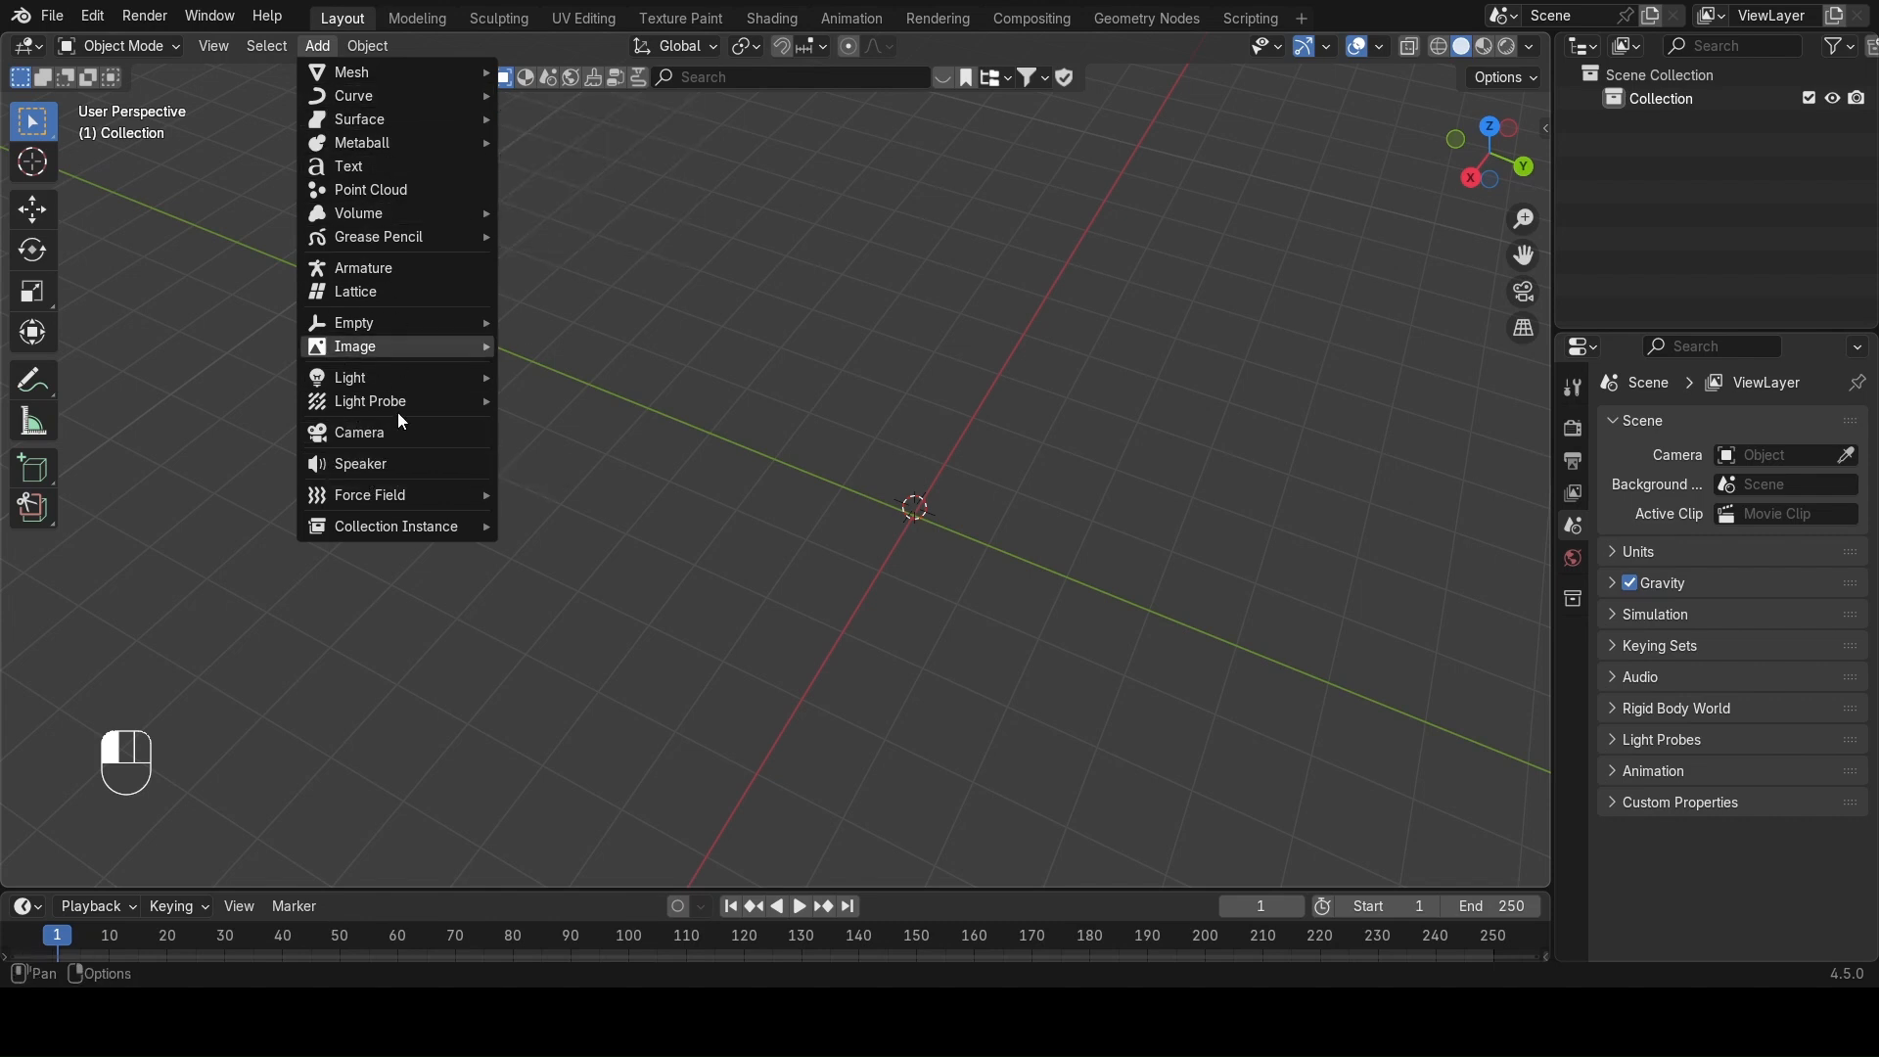
click(324, 44)
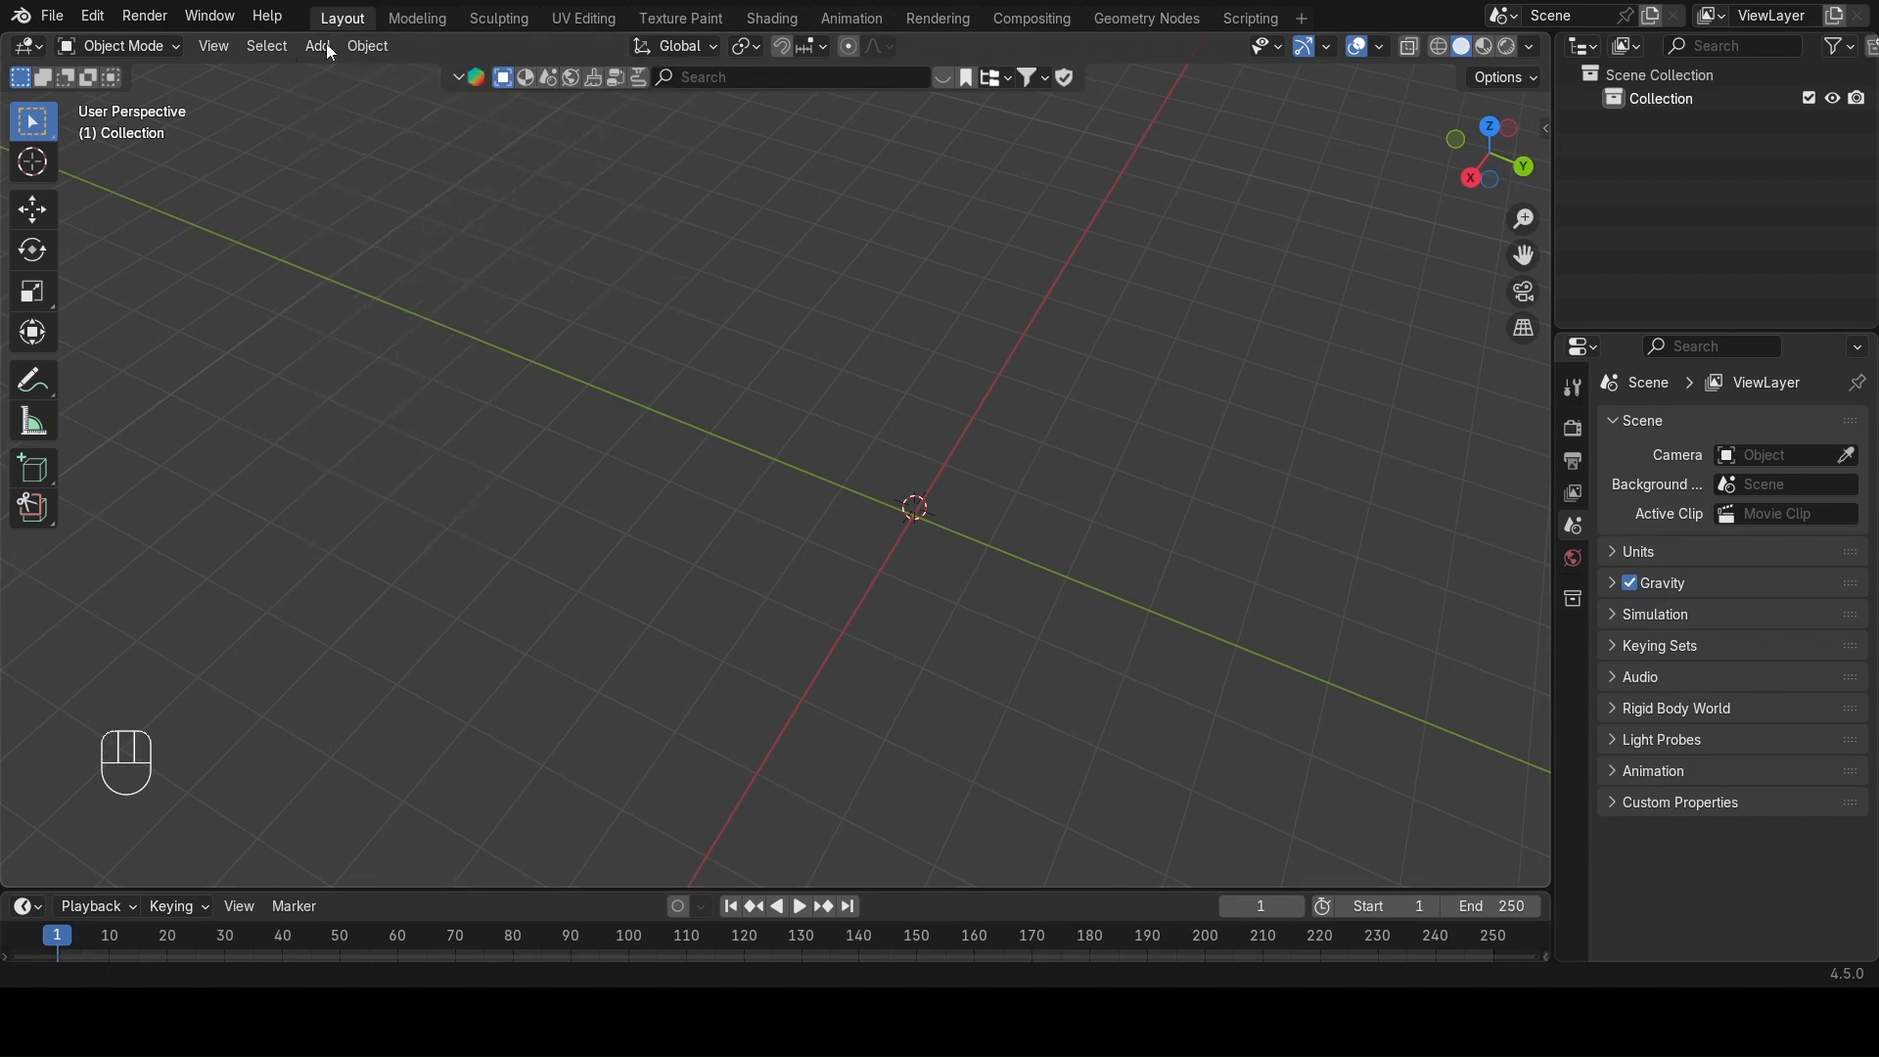
click(318, 47)
mouse_move(367, 78)
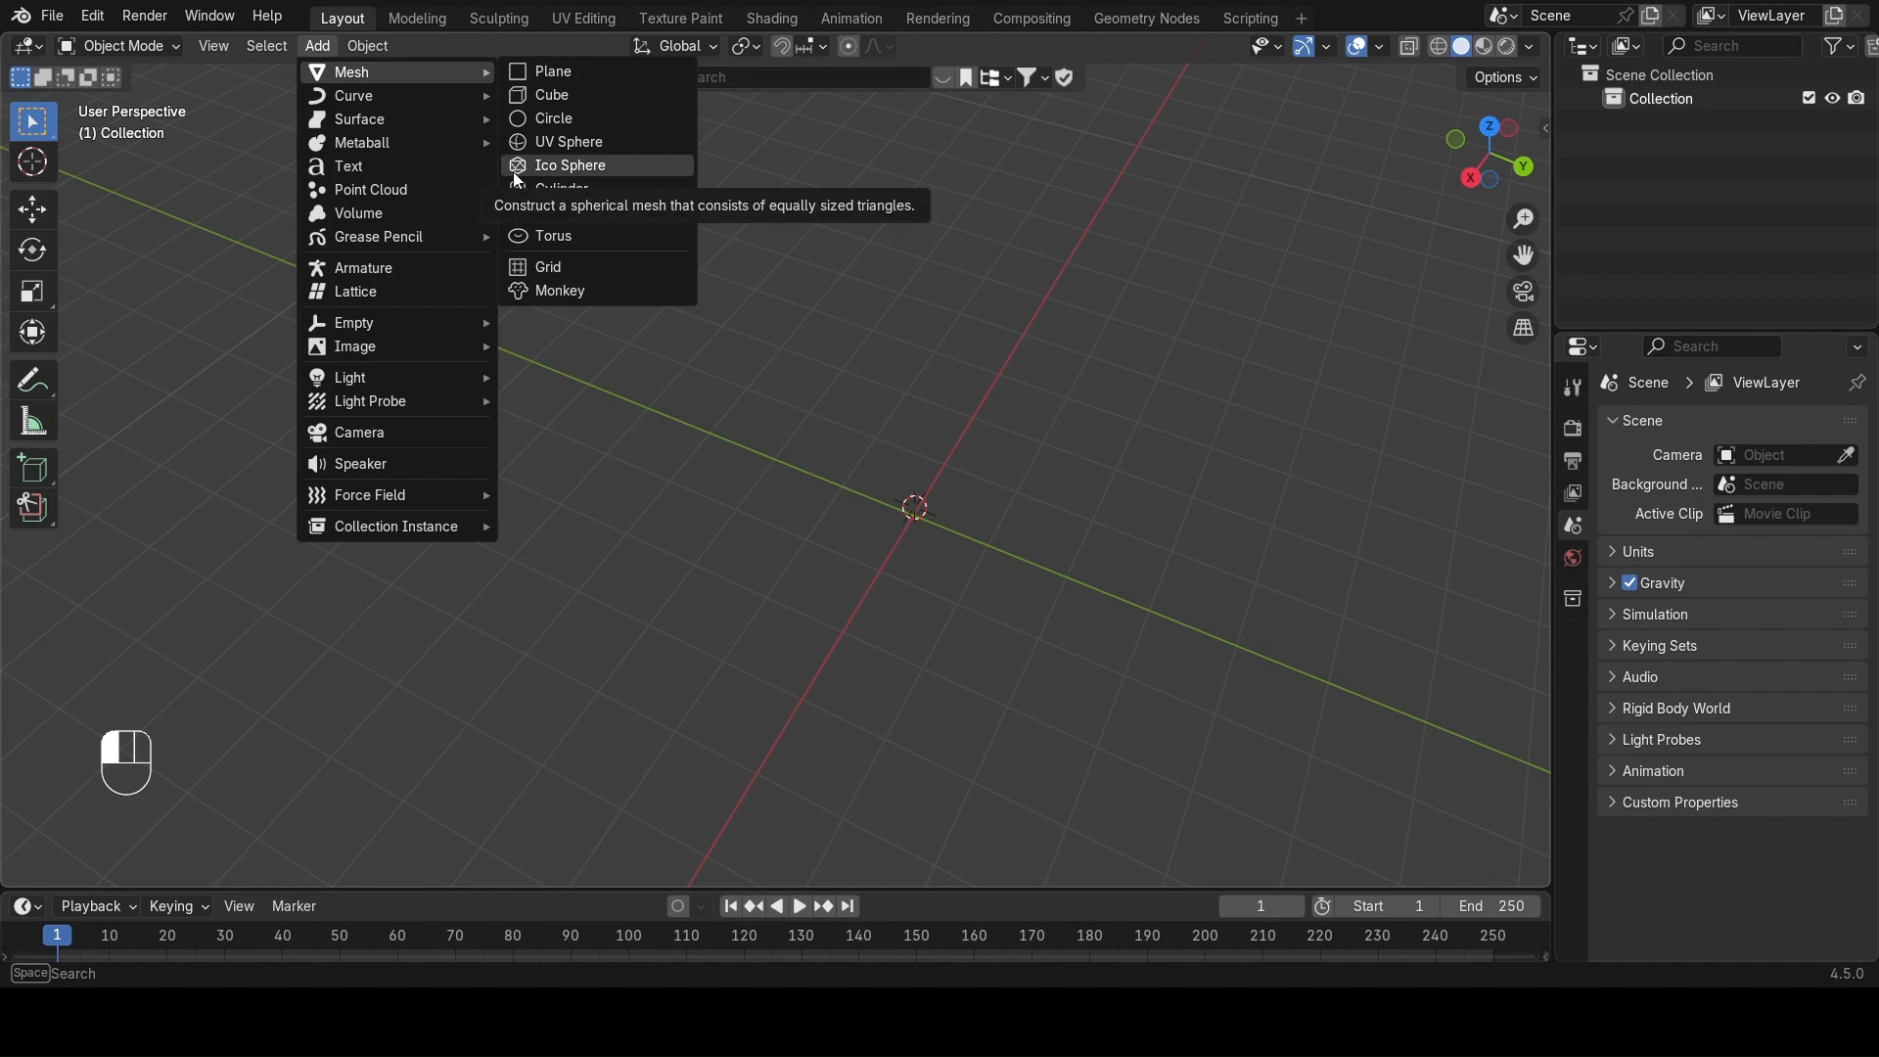
click(607, 75)
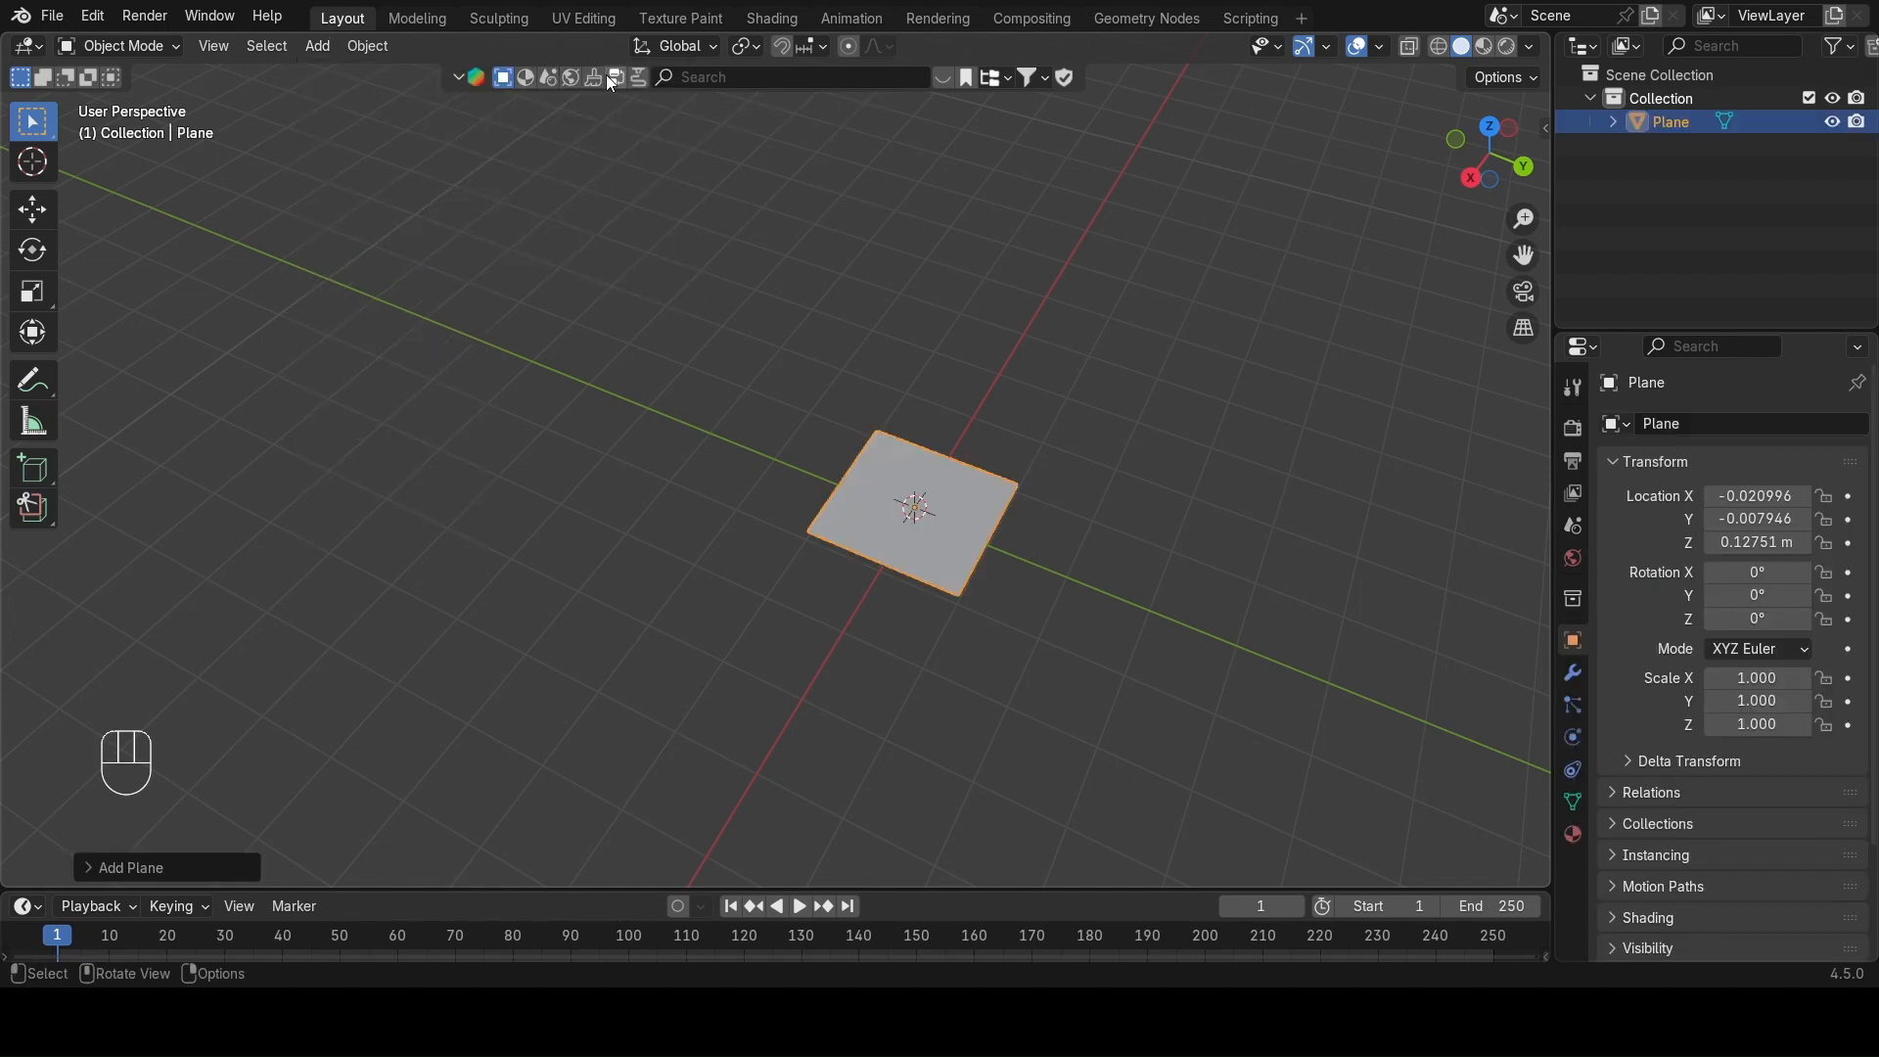
Move the plane about 4.1 m along the global X axis.
middle_drag(1173, 660, 909, 560)
key(g)
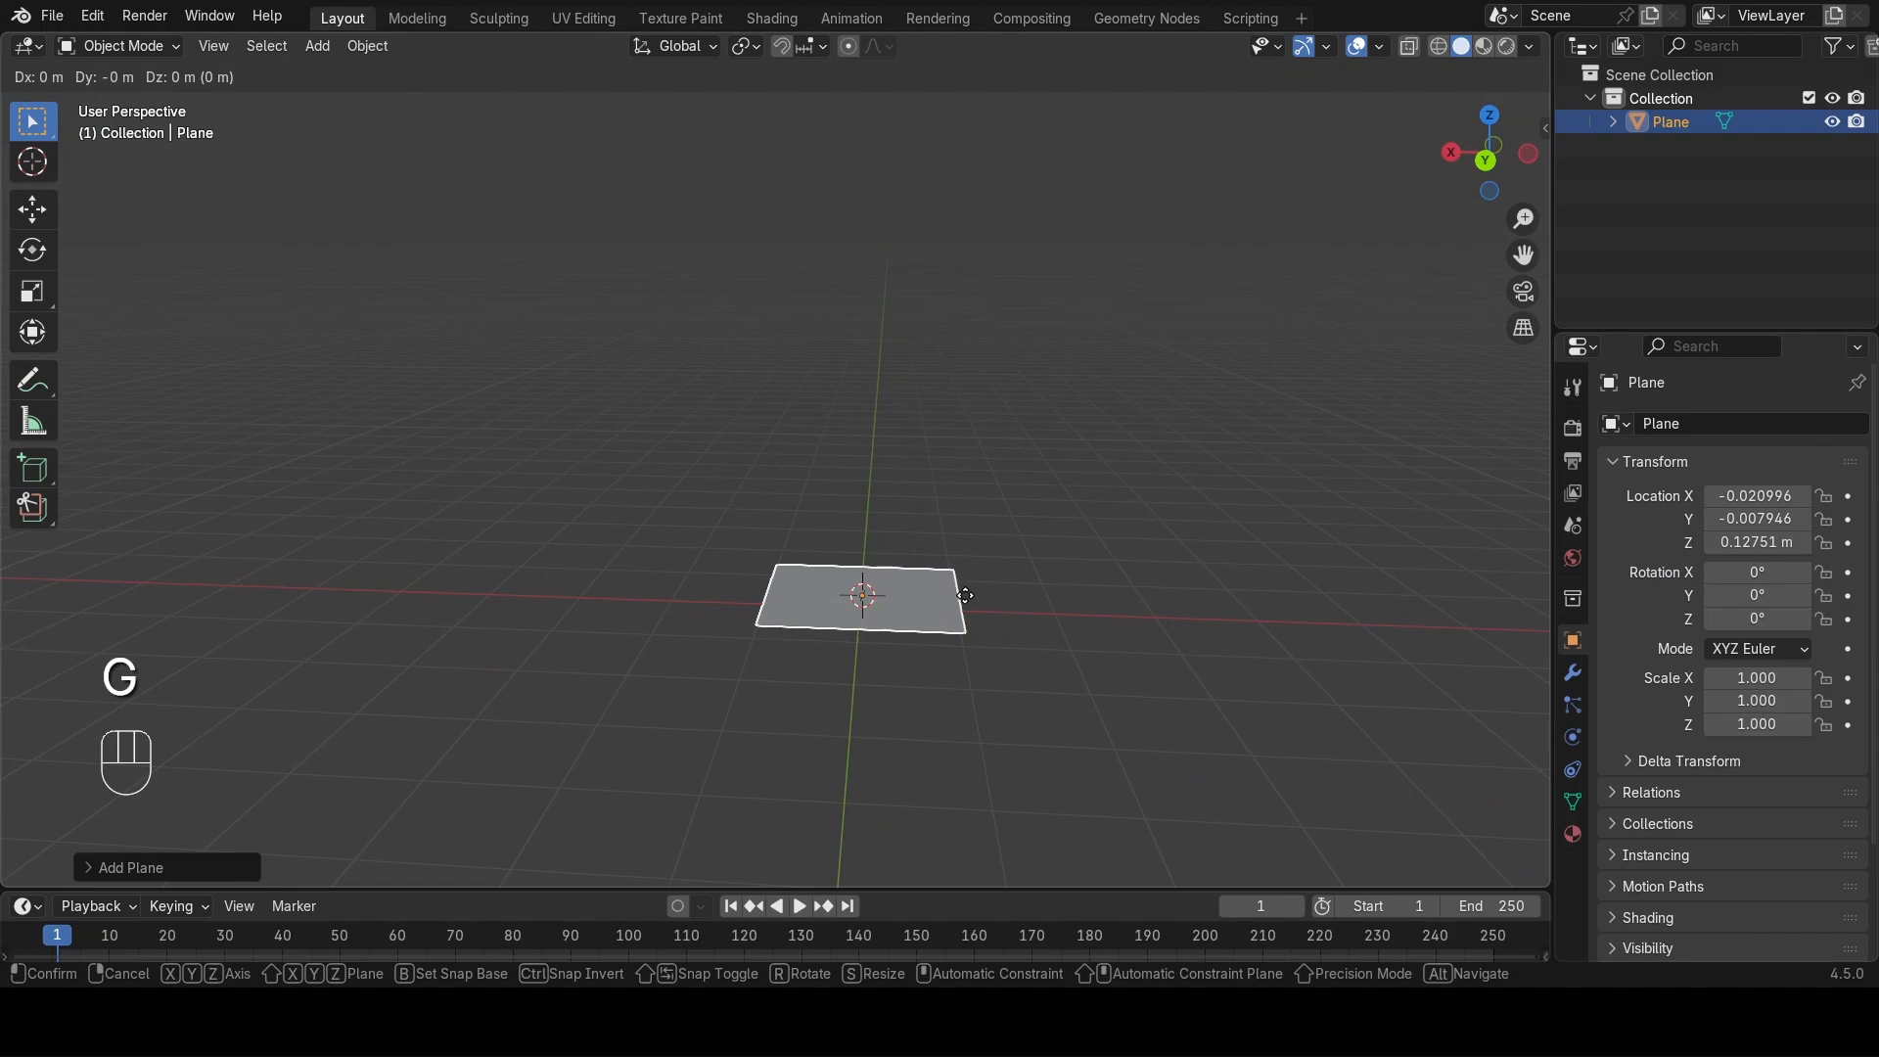
key(x)
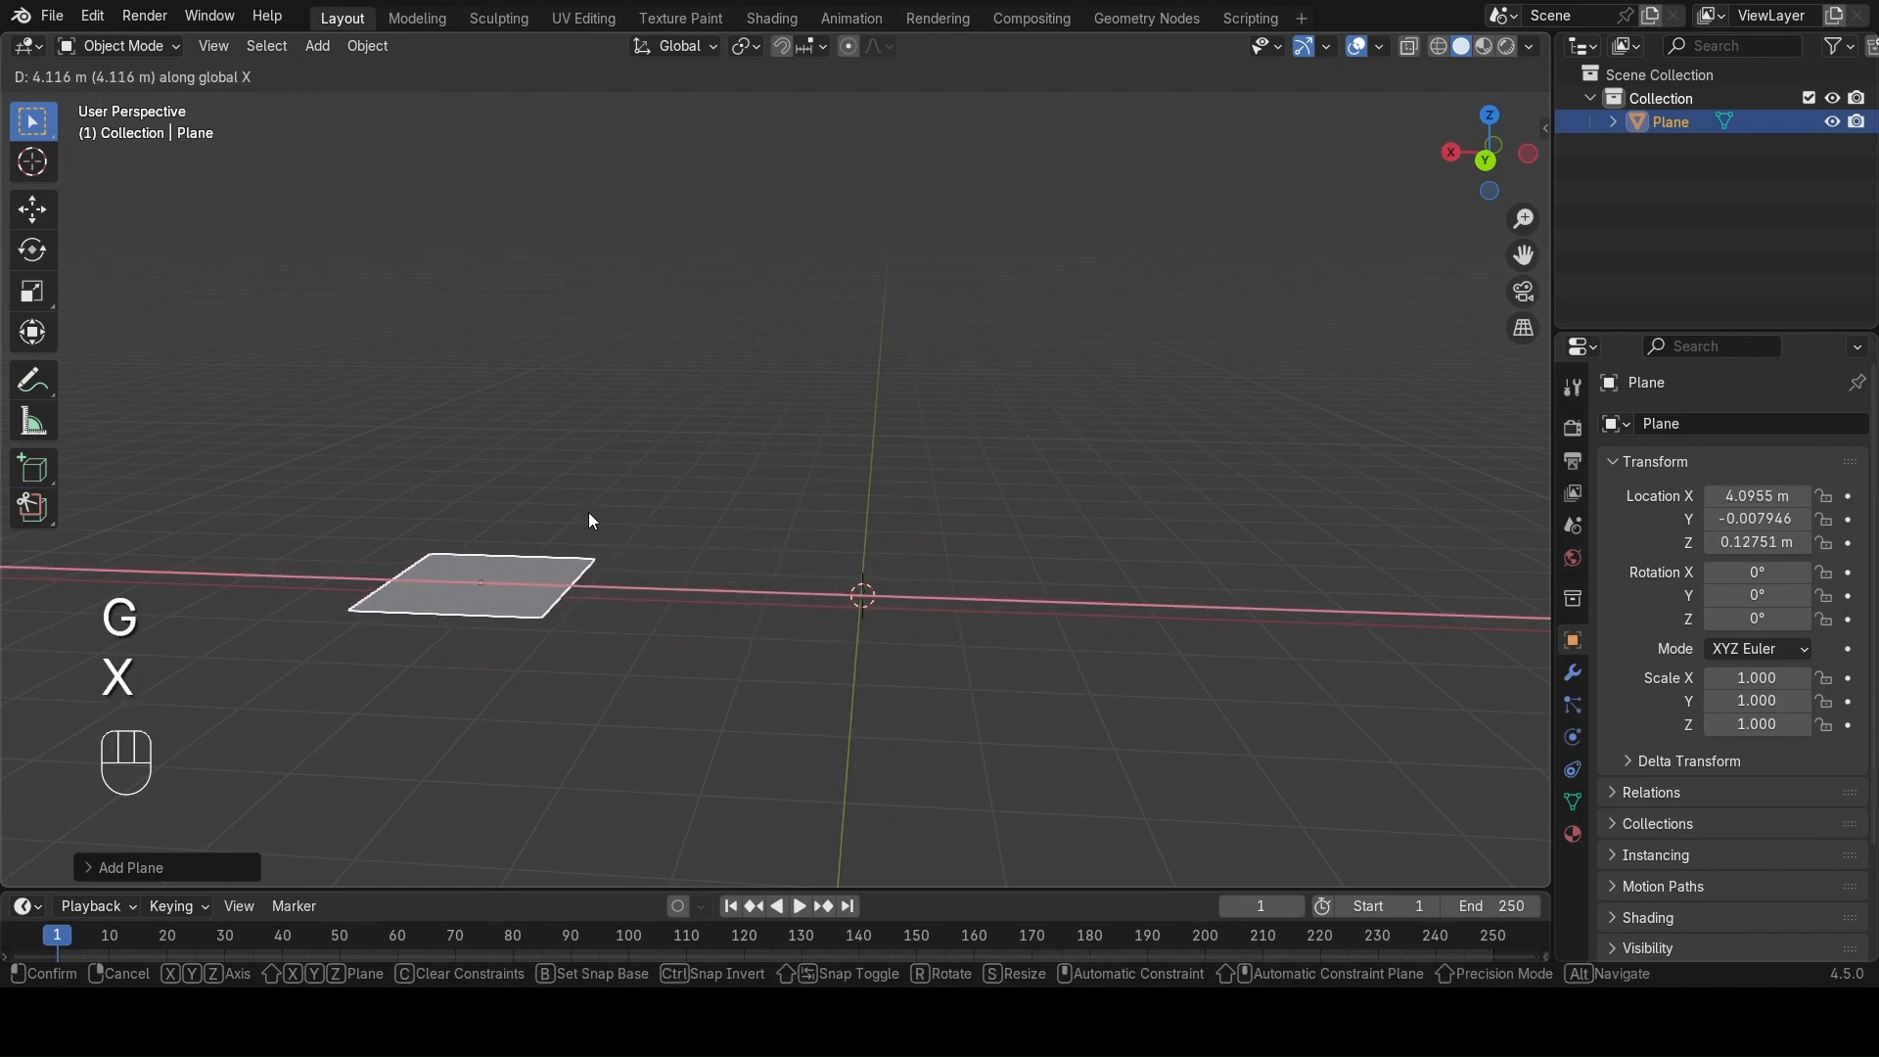
click(590, 515)
Deselect the plane, add a cube mesh at the 3D cursor and view the scene in top orthographic.
drag(818, 551, 893, 648)
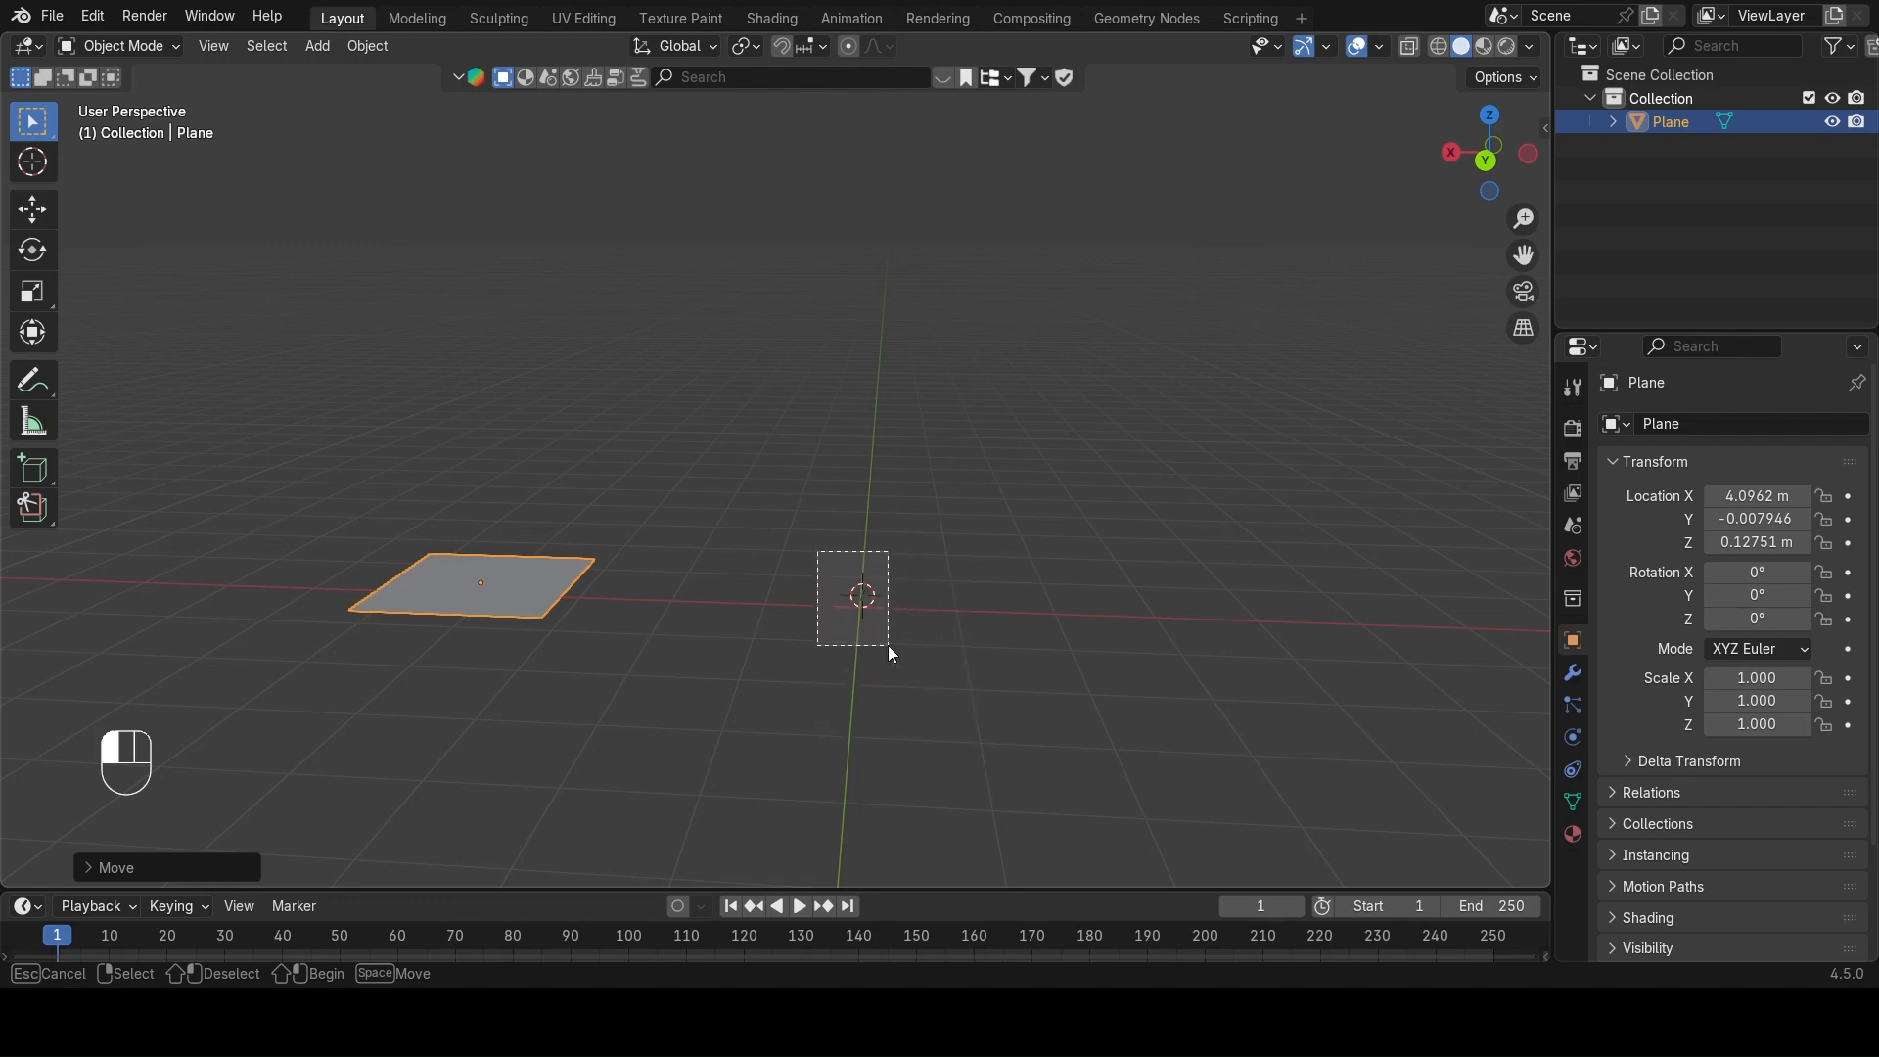
drag(888, 648, 887, 644)
drag(791, 525, 880, 607)
click(309, 45)
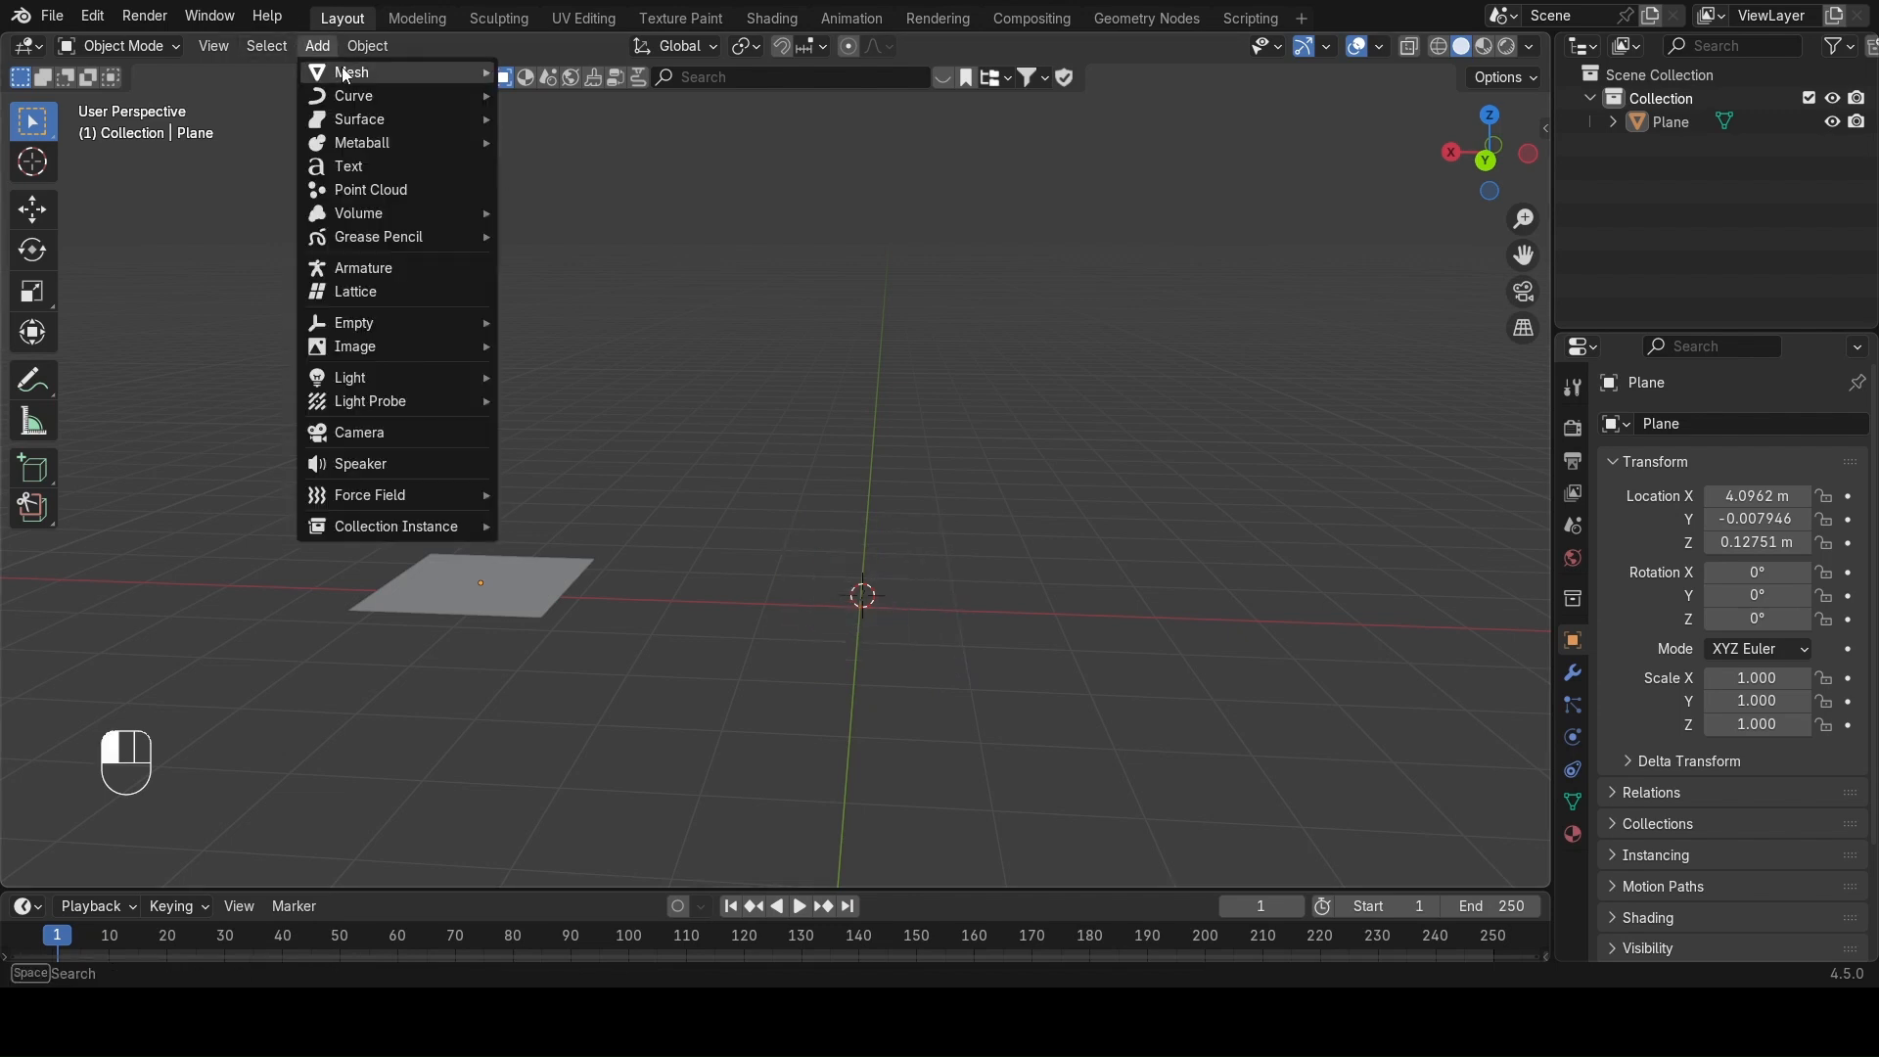
click(548, 97)
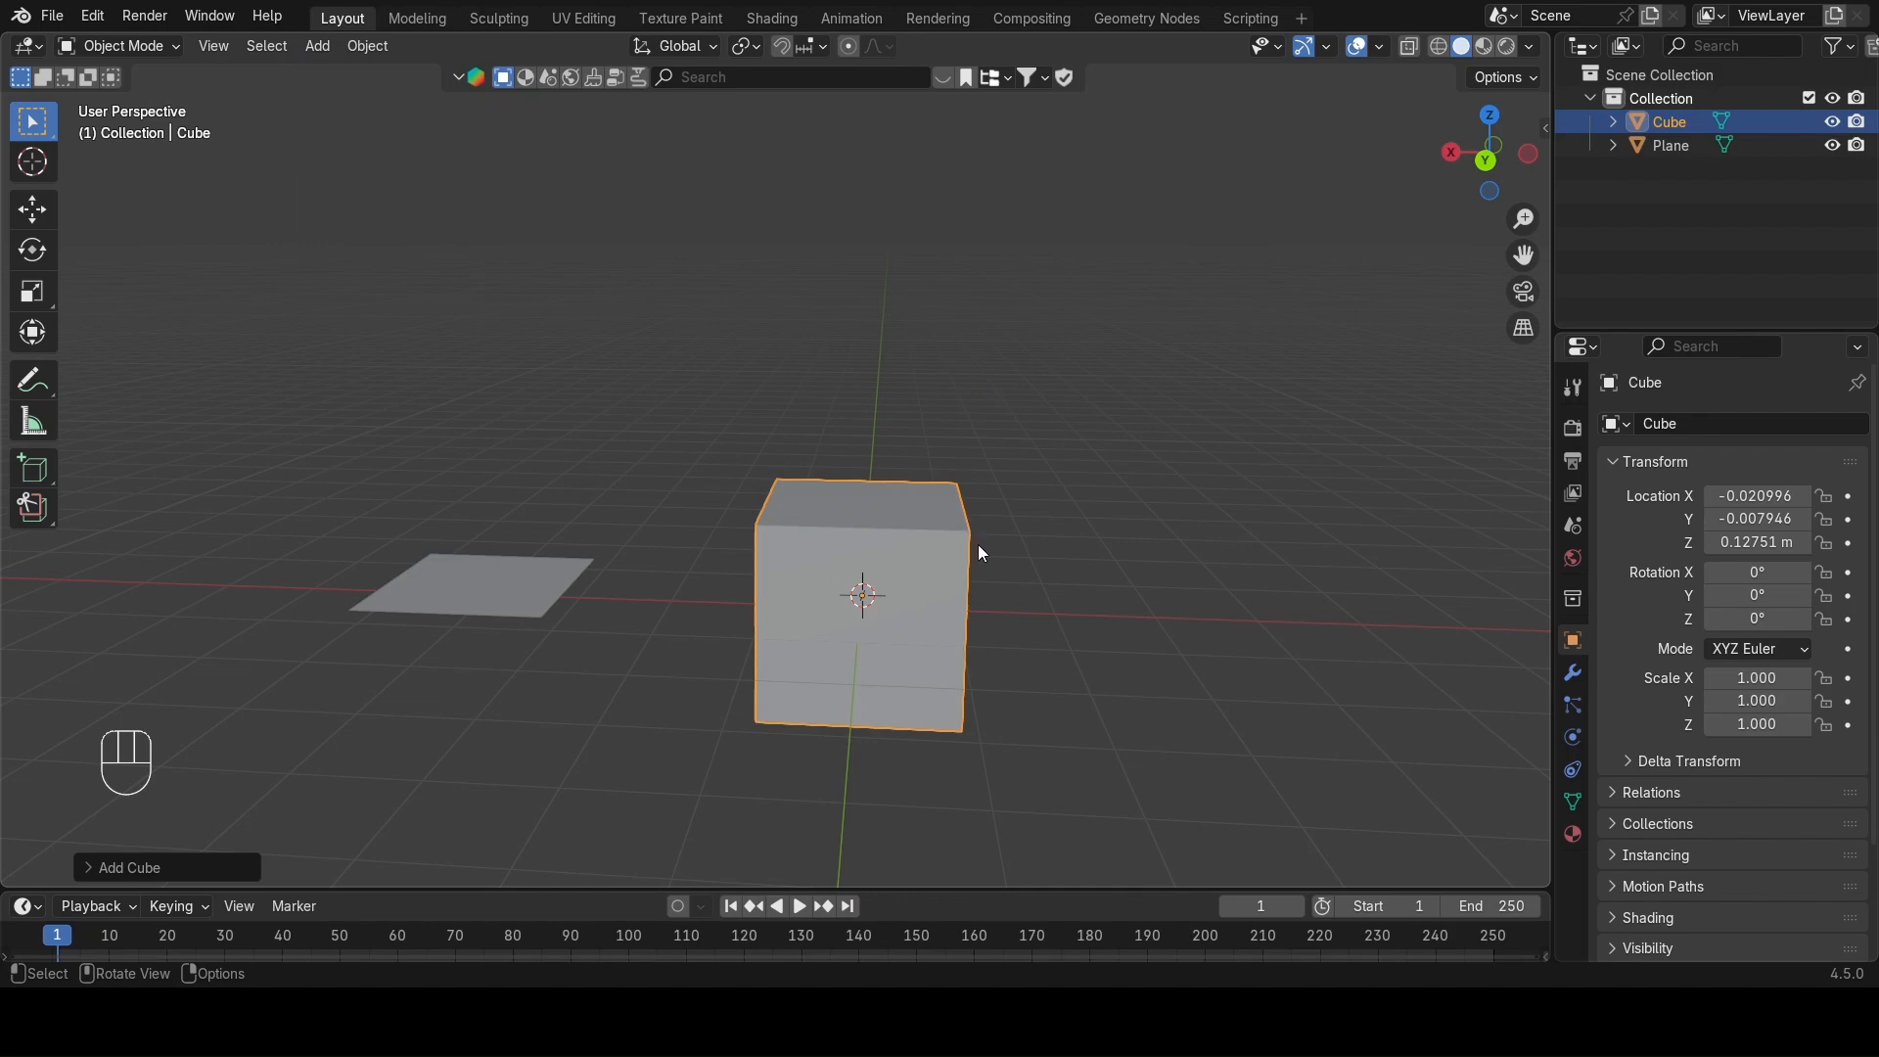
key(KP_8)
key(KP_7)
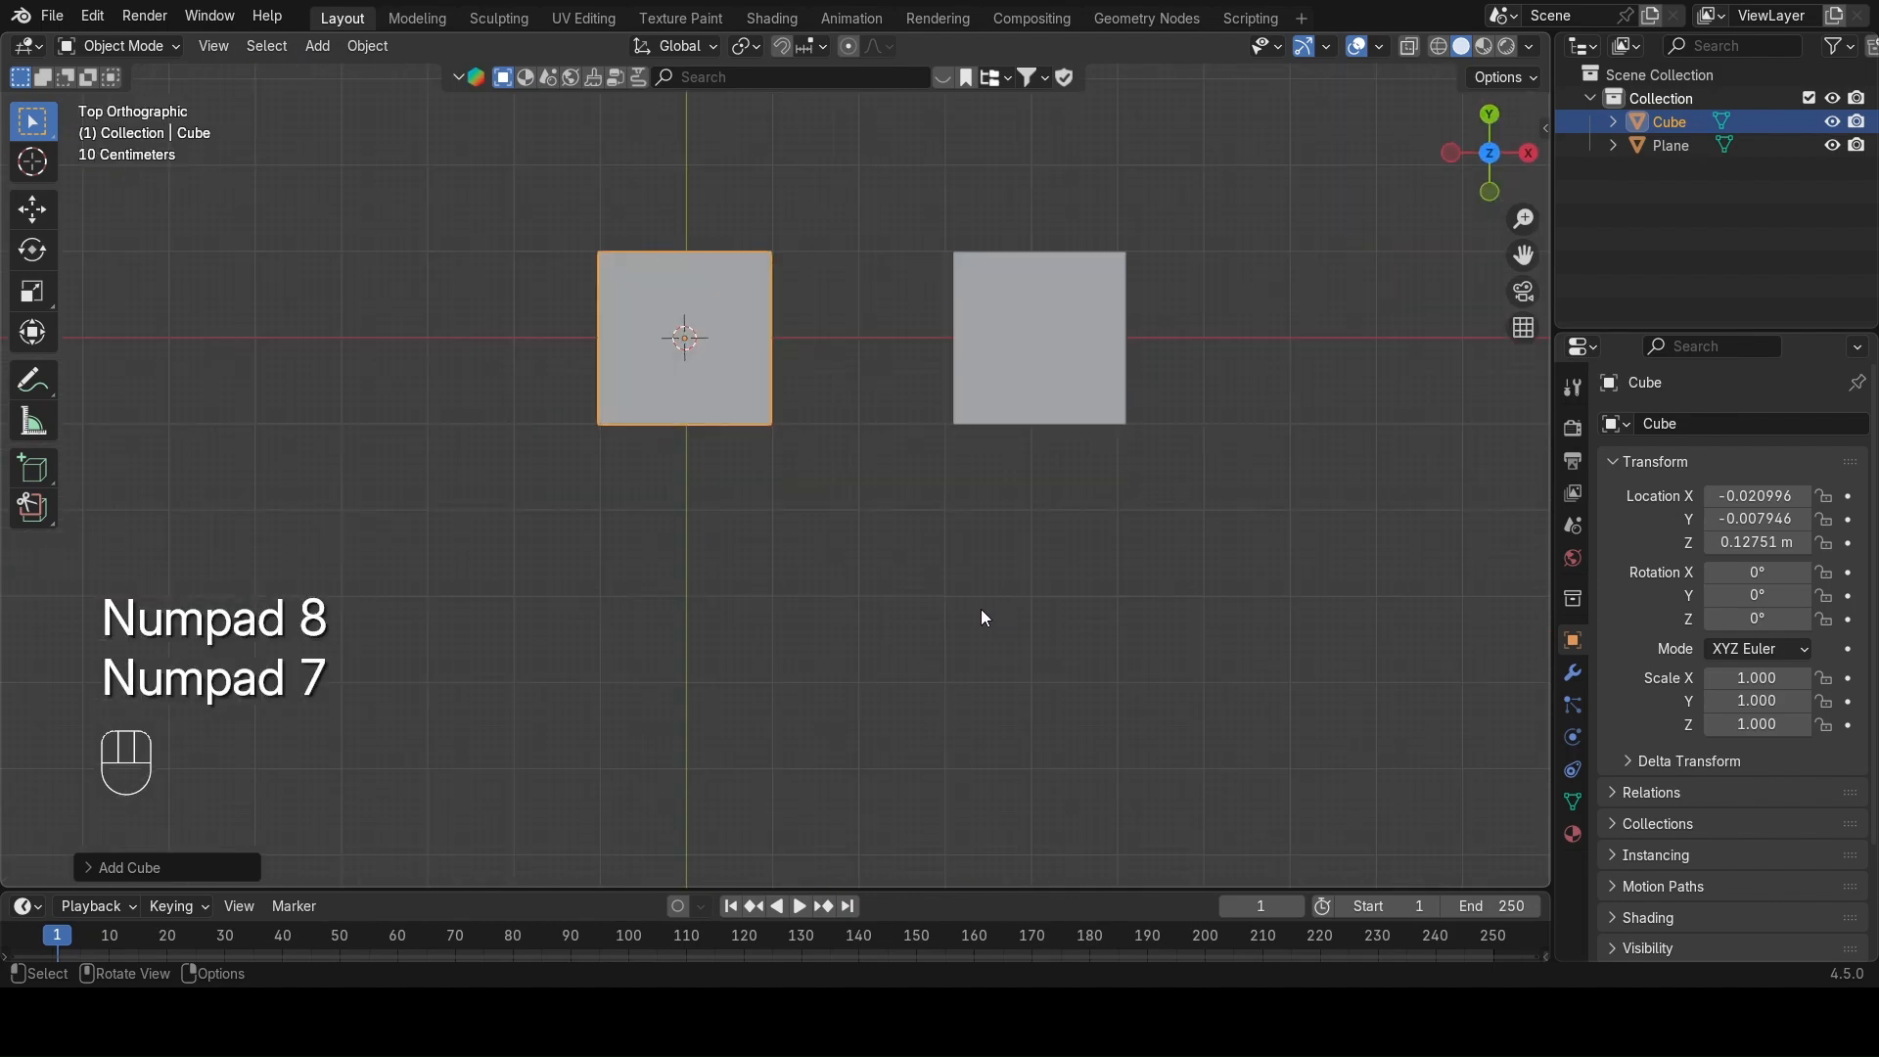
Move the cube about 1.7 m along the global X axis, next to the plane.
key(g)
key(x)
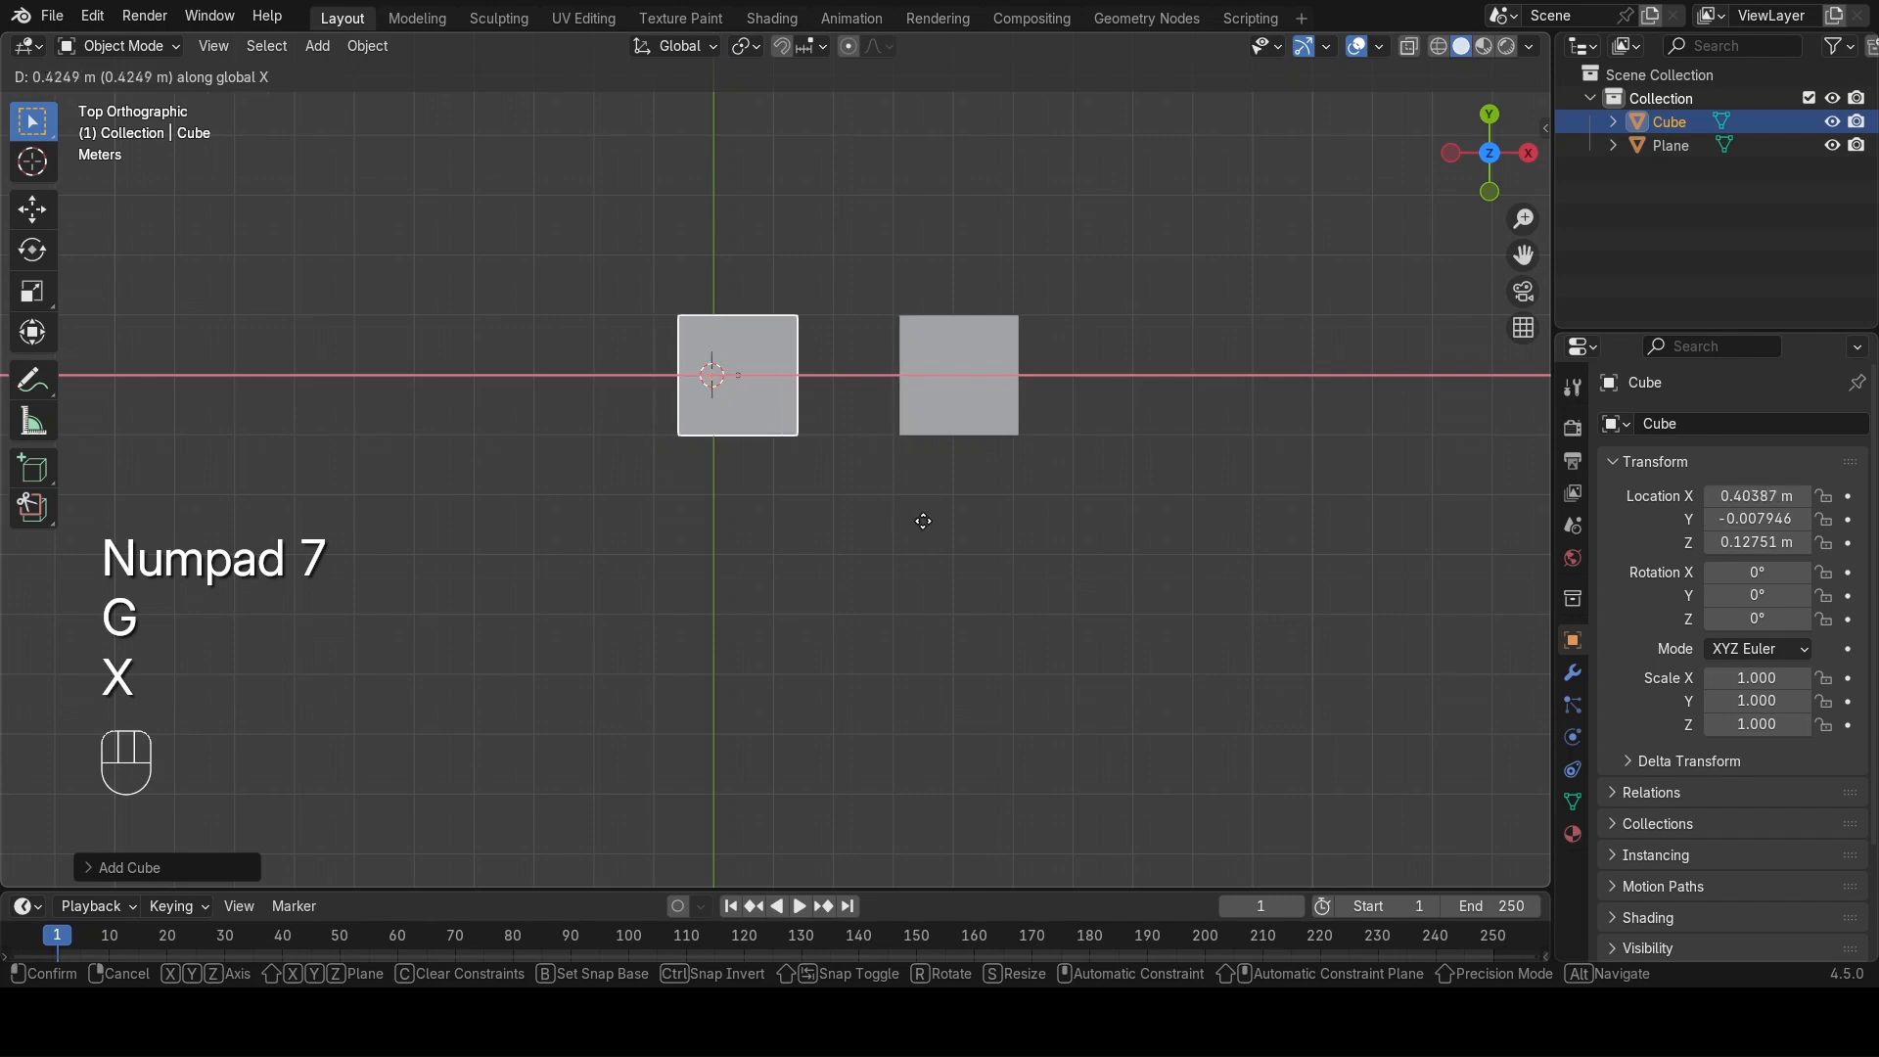
click(990, 541)
Select the cube and the plane together and move them about 3.5 m along the global X axis.
drag(754, 281, 1014, 499)
key(g)
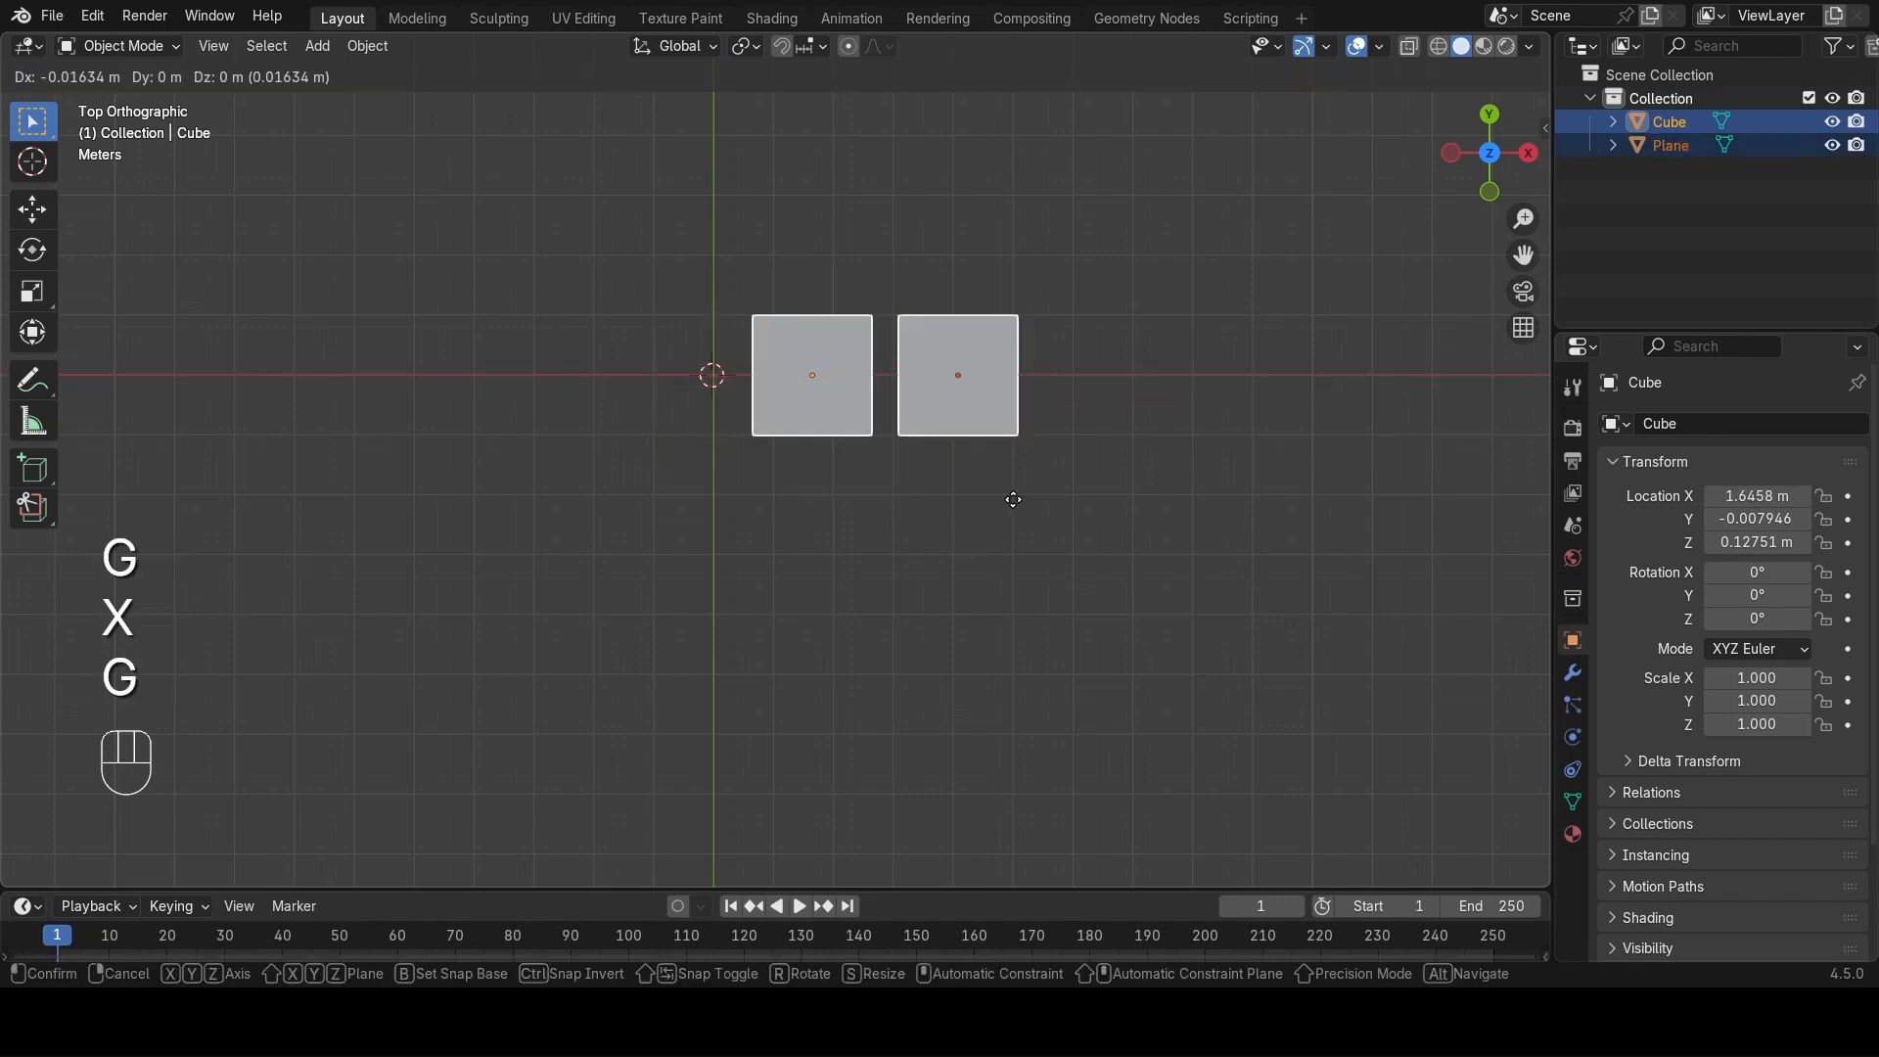
key(x)
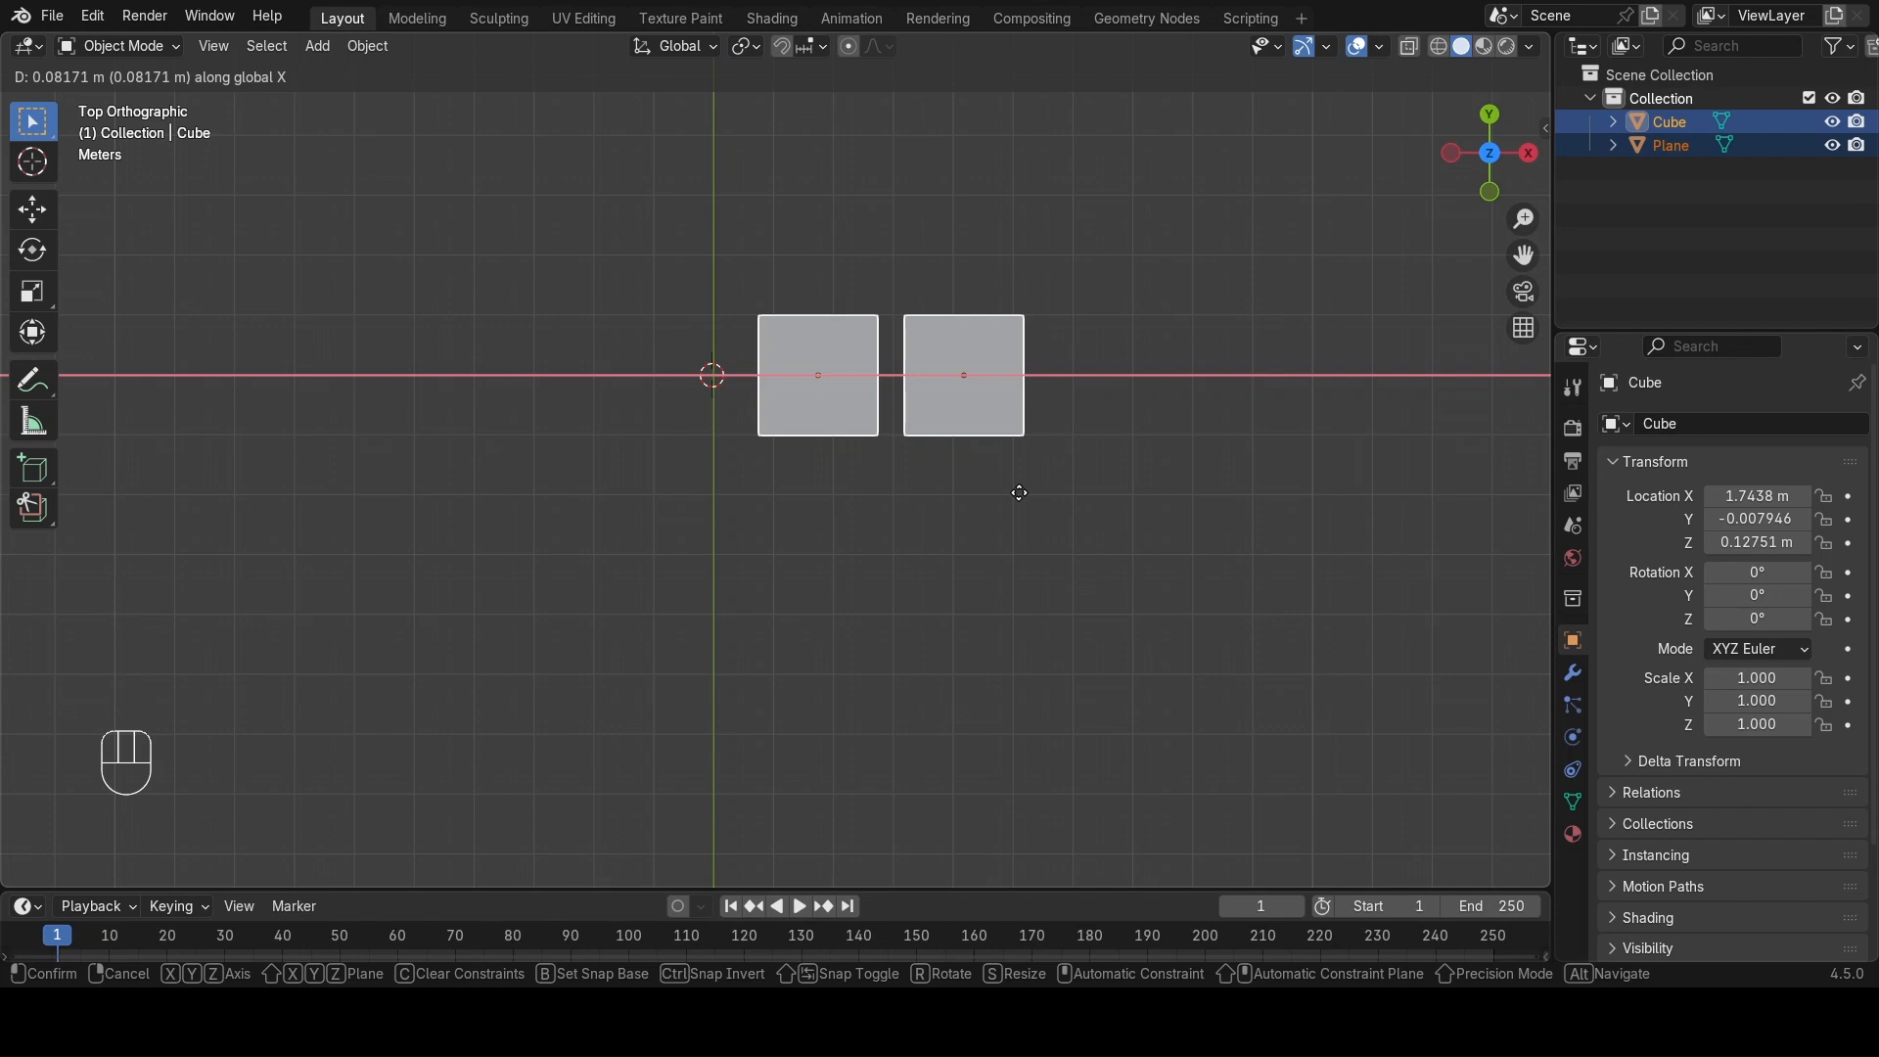
click(1227, 529)
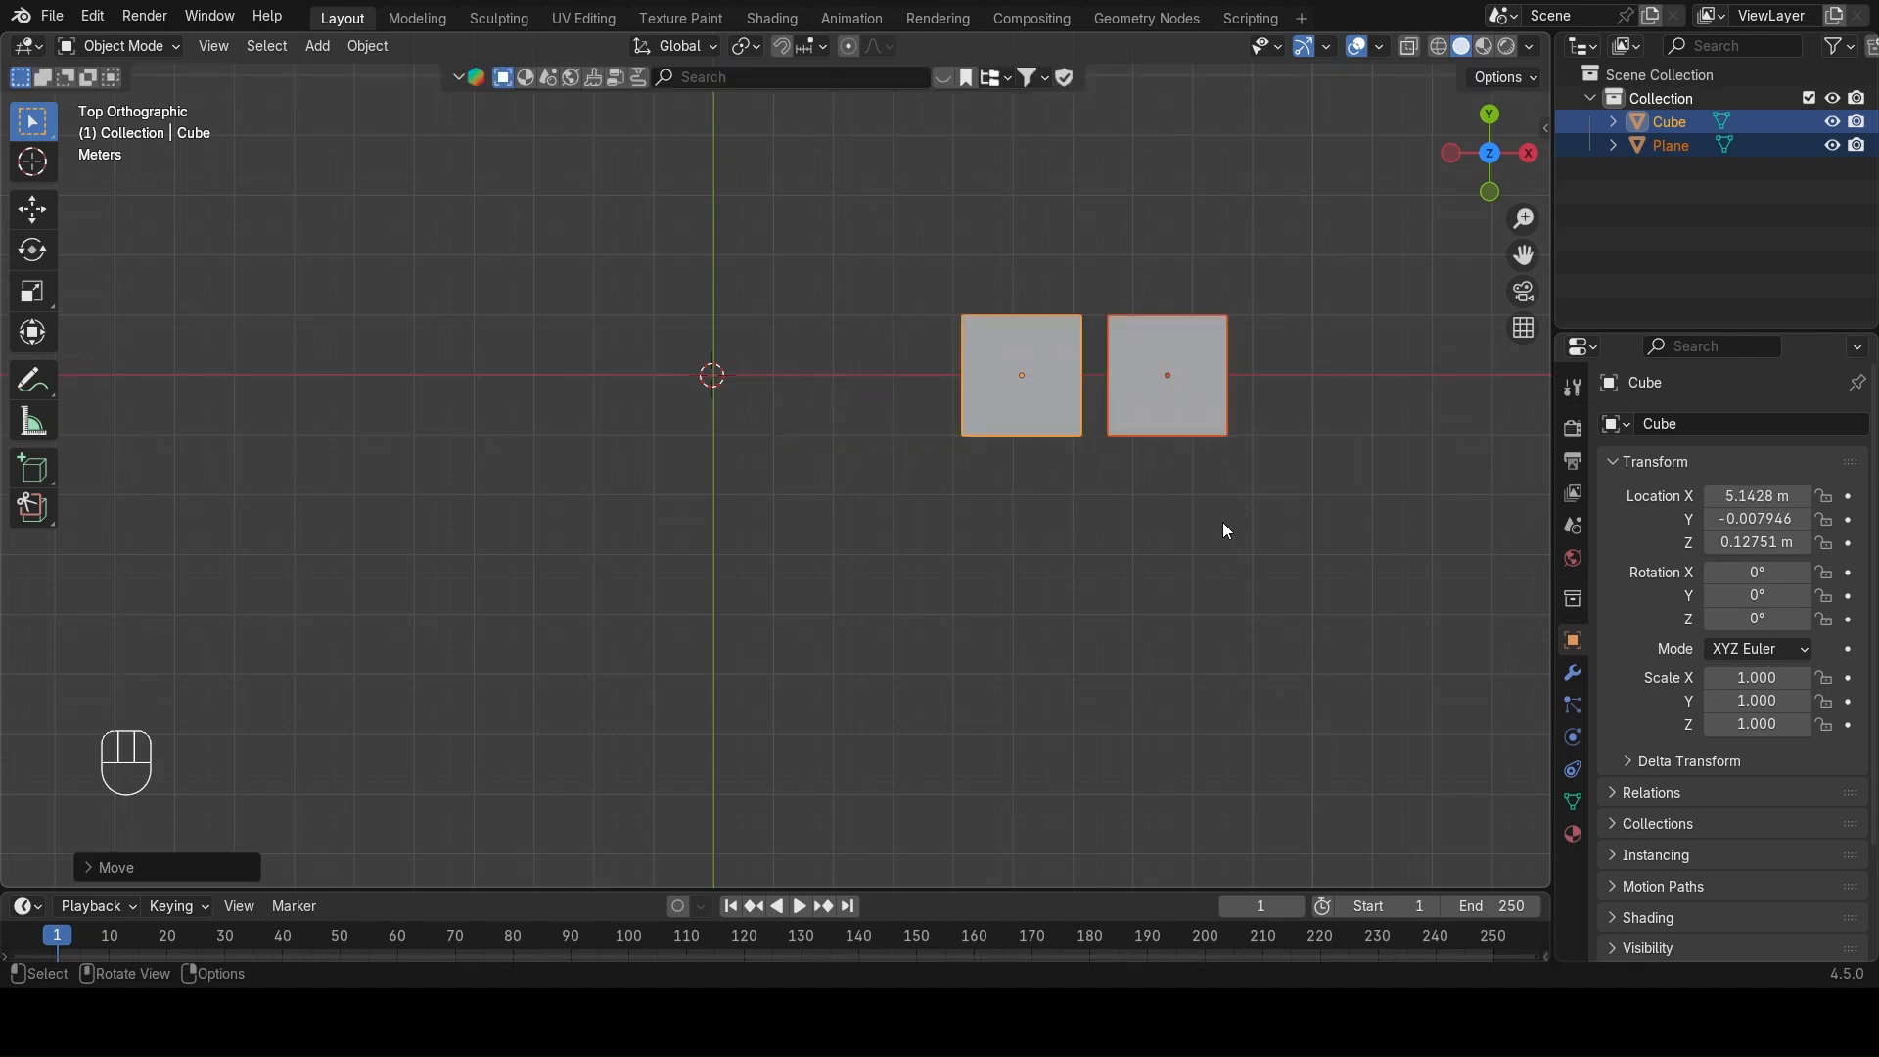
Add a circle mesh at the 3D cursor and move it about 2.6 m along the global X axis, beside the cube.
click(317, 46)
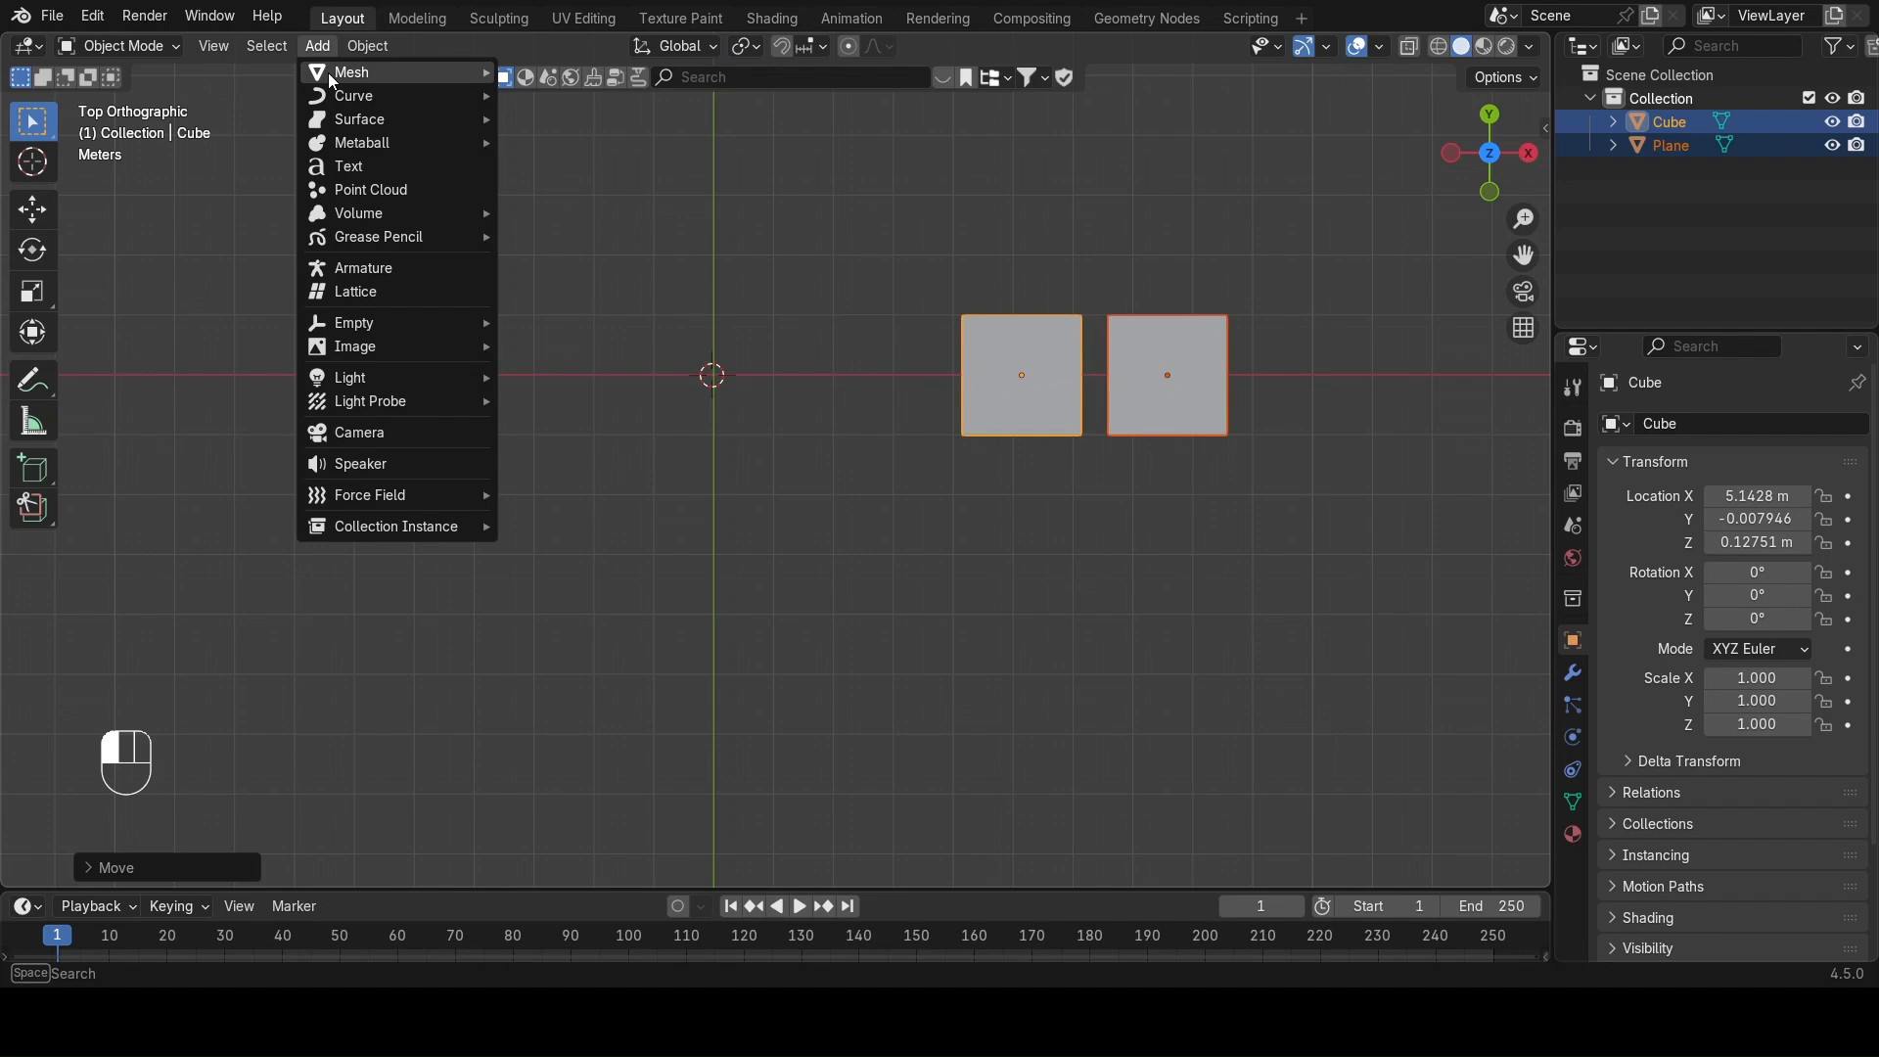
mouse_move(327, 73)
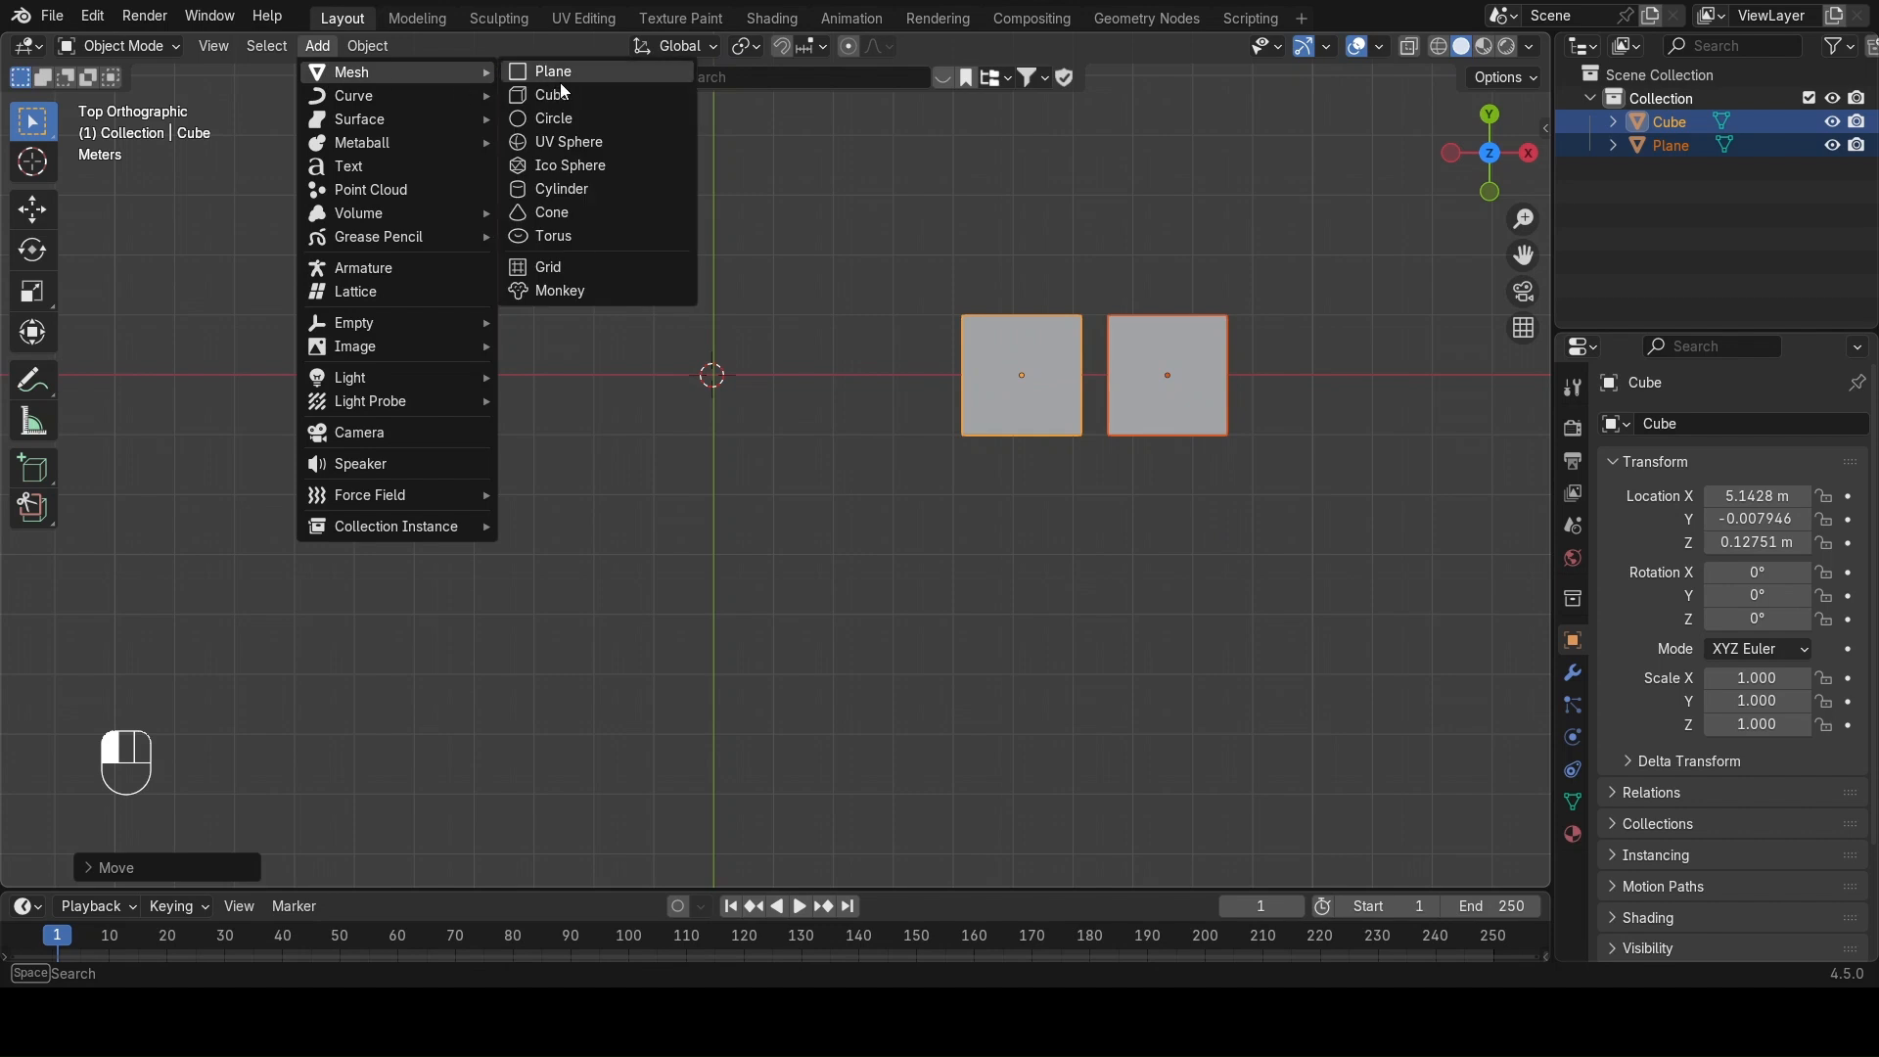
click(597, 120)
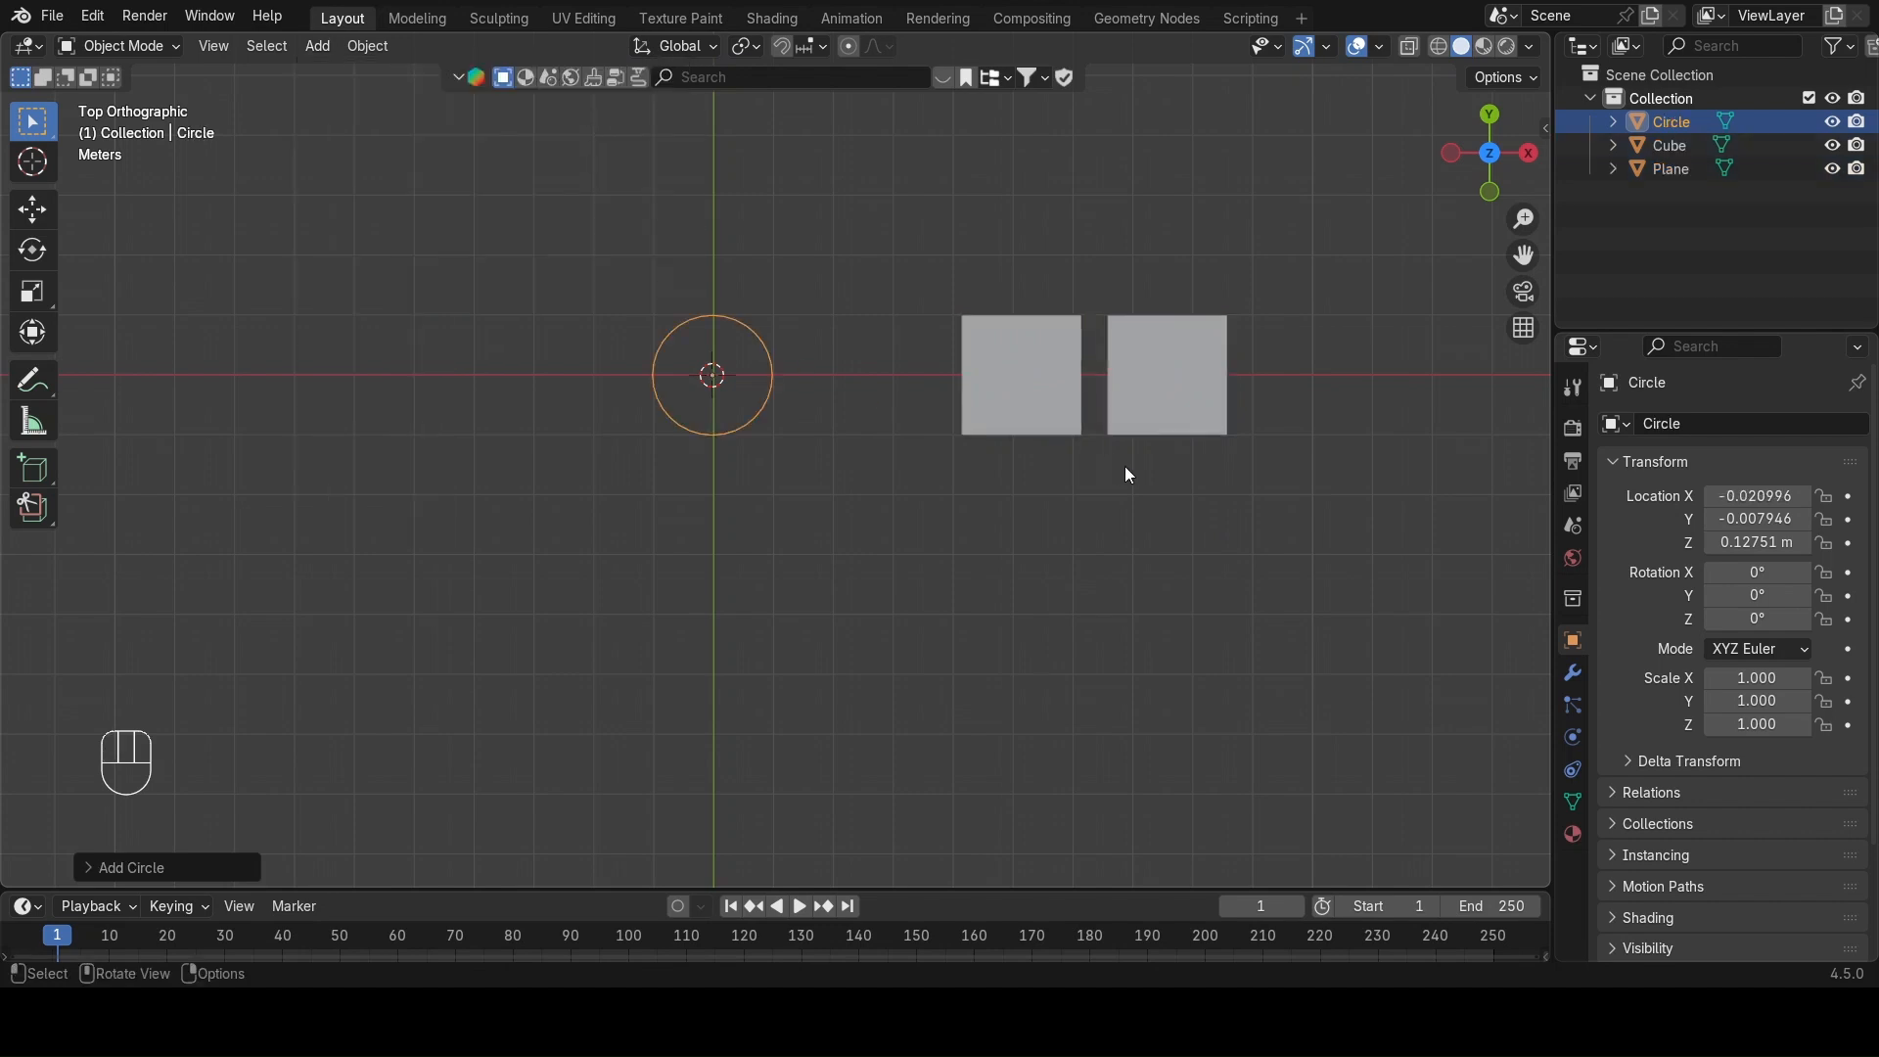
key(g)
key(x)
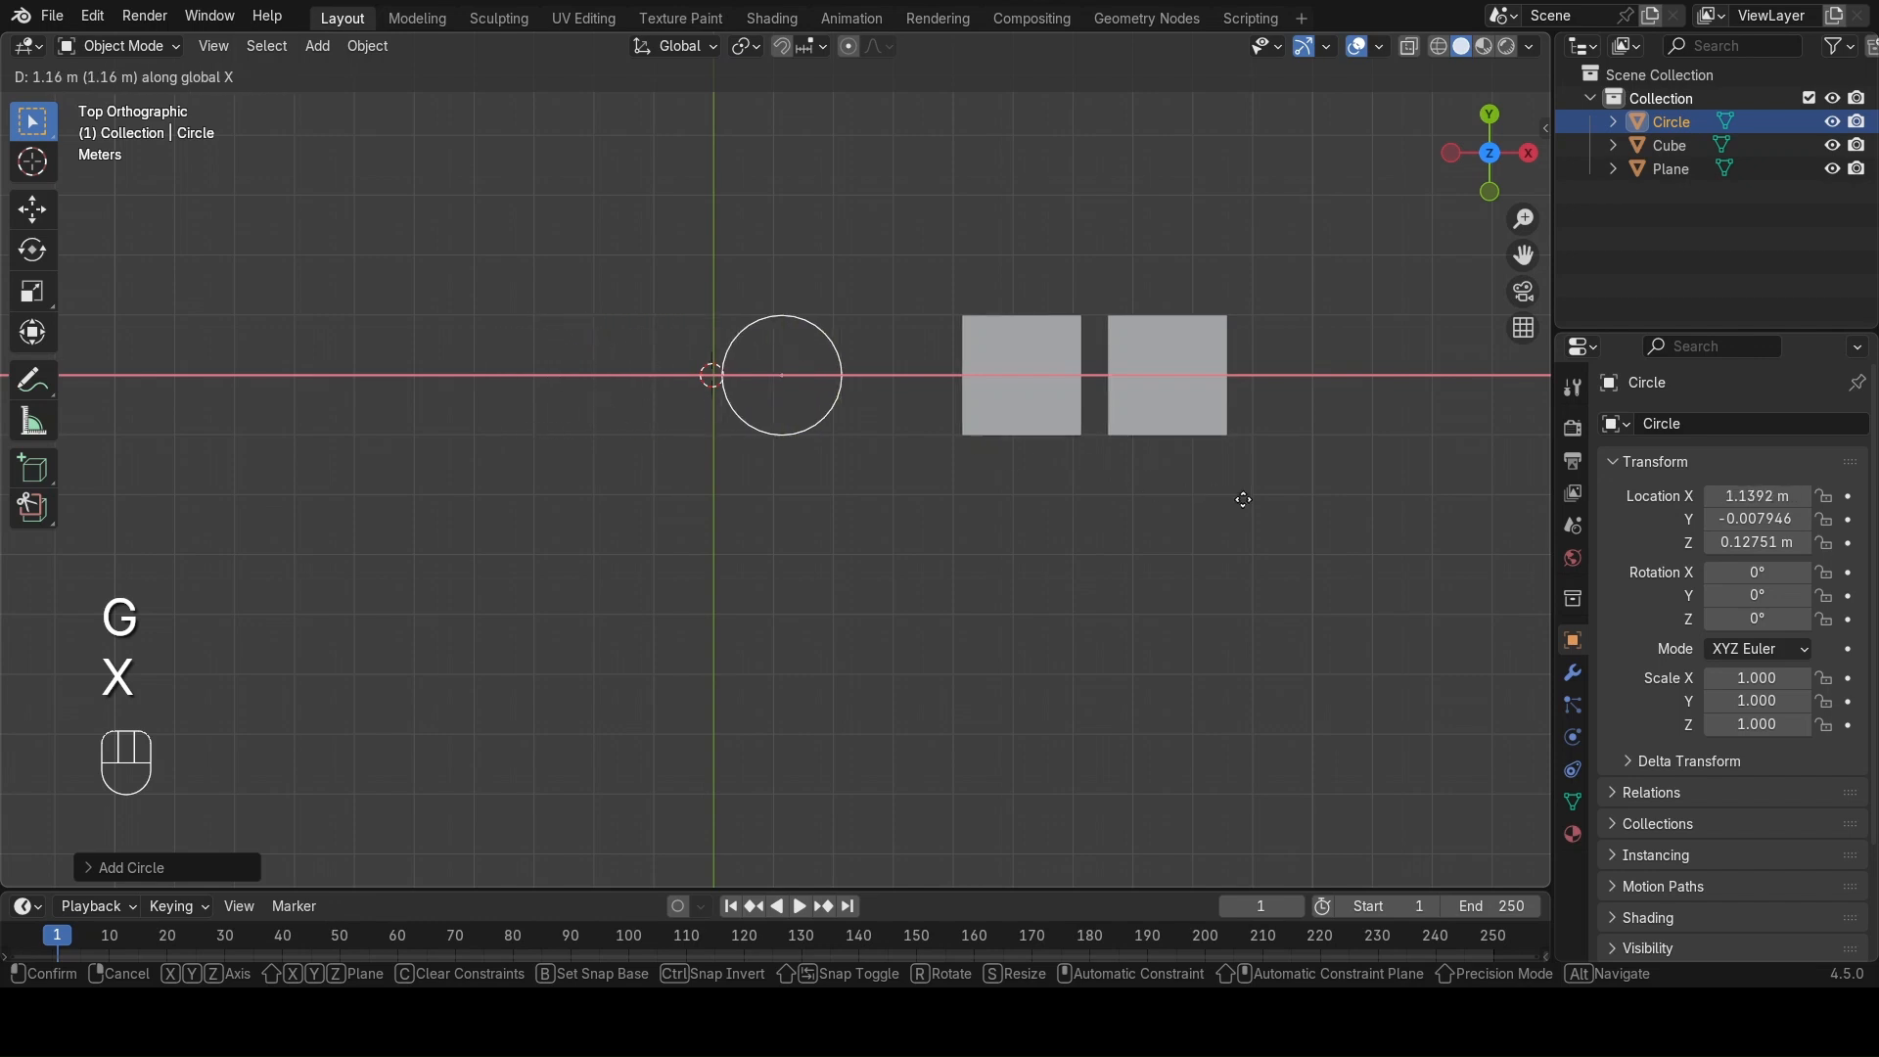
click(1288, 497)
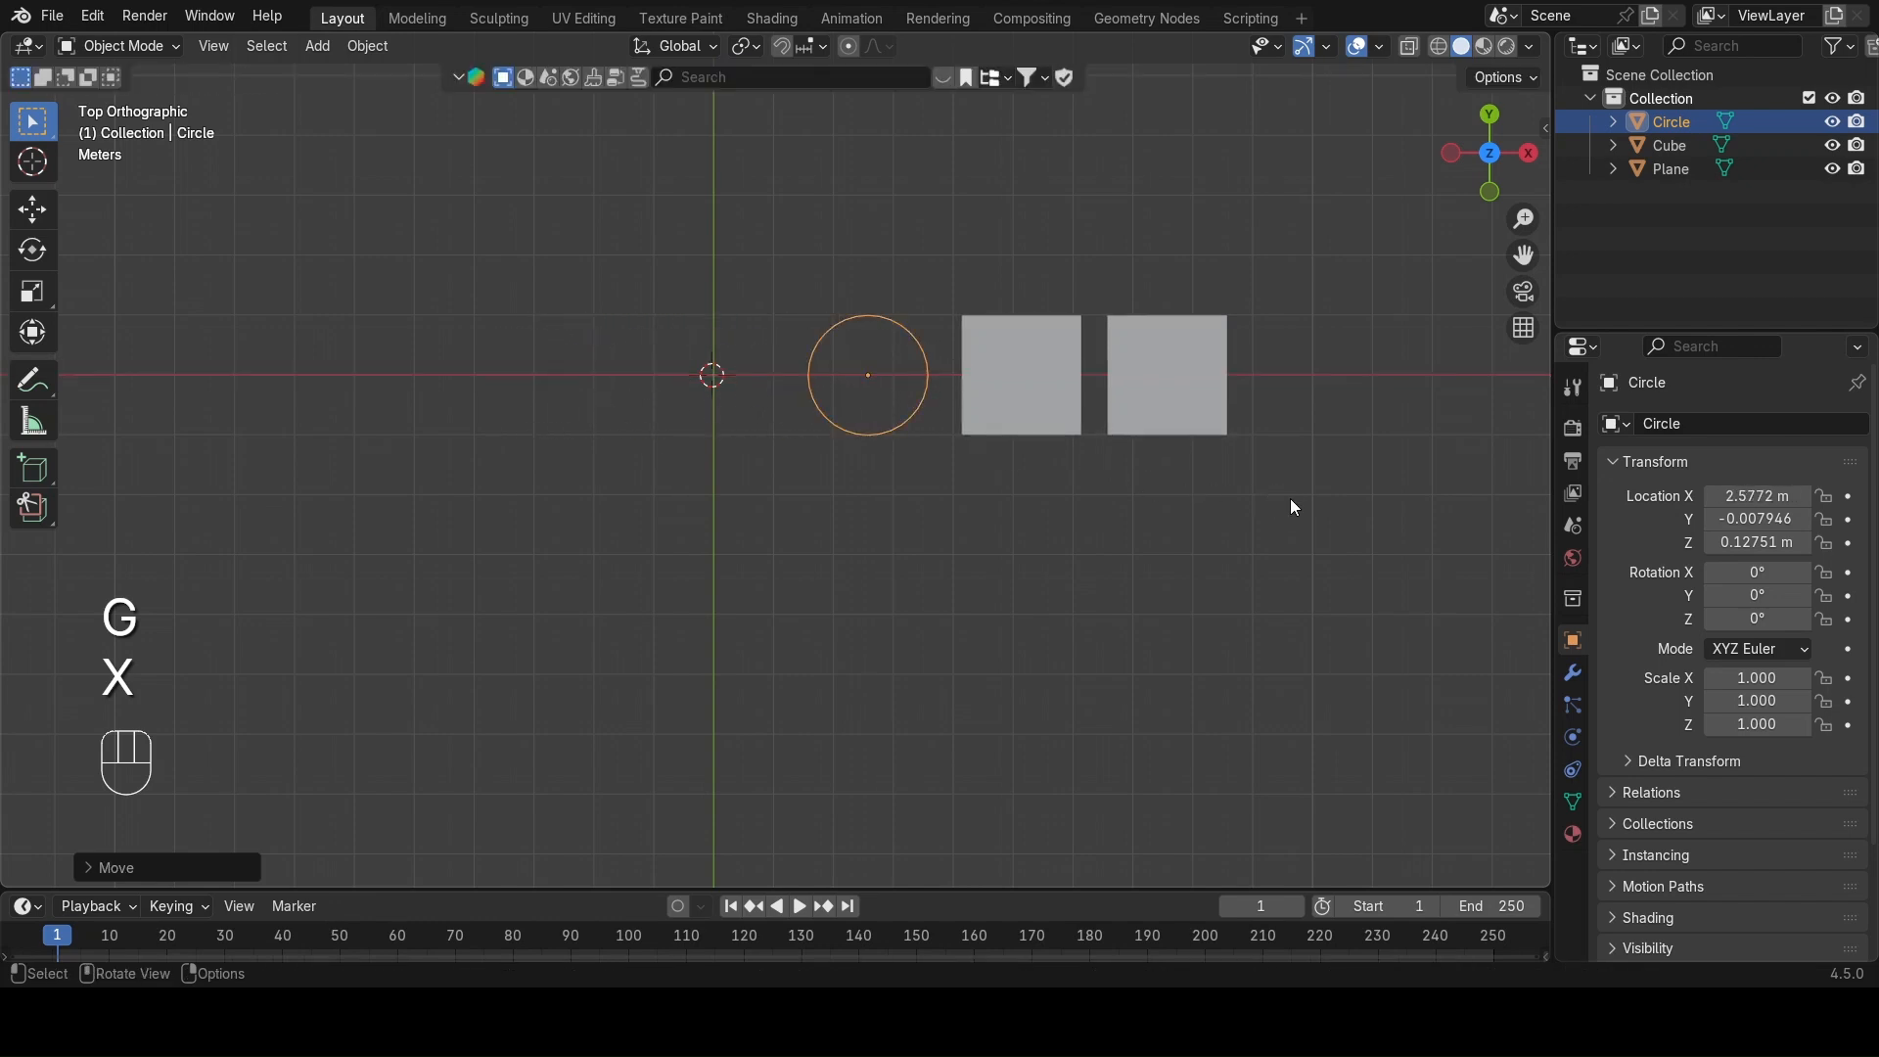
Add a UV sphere mesh at the 3D cursor and move it about -3.3 m along the global X axis.
click(319, 50)
mouse_move(361, 75)
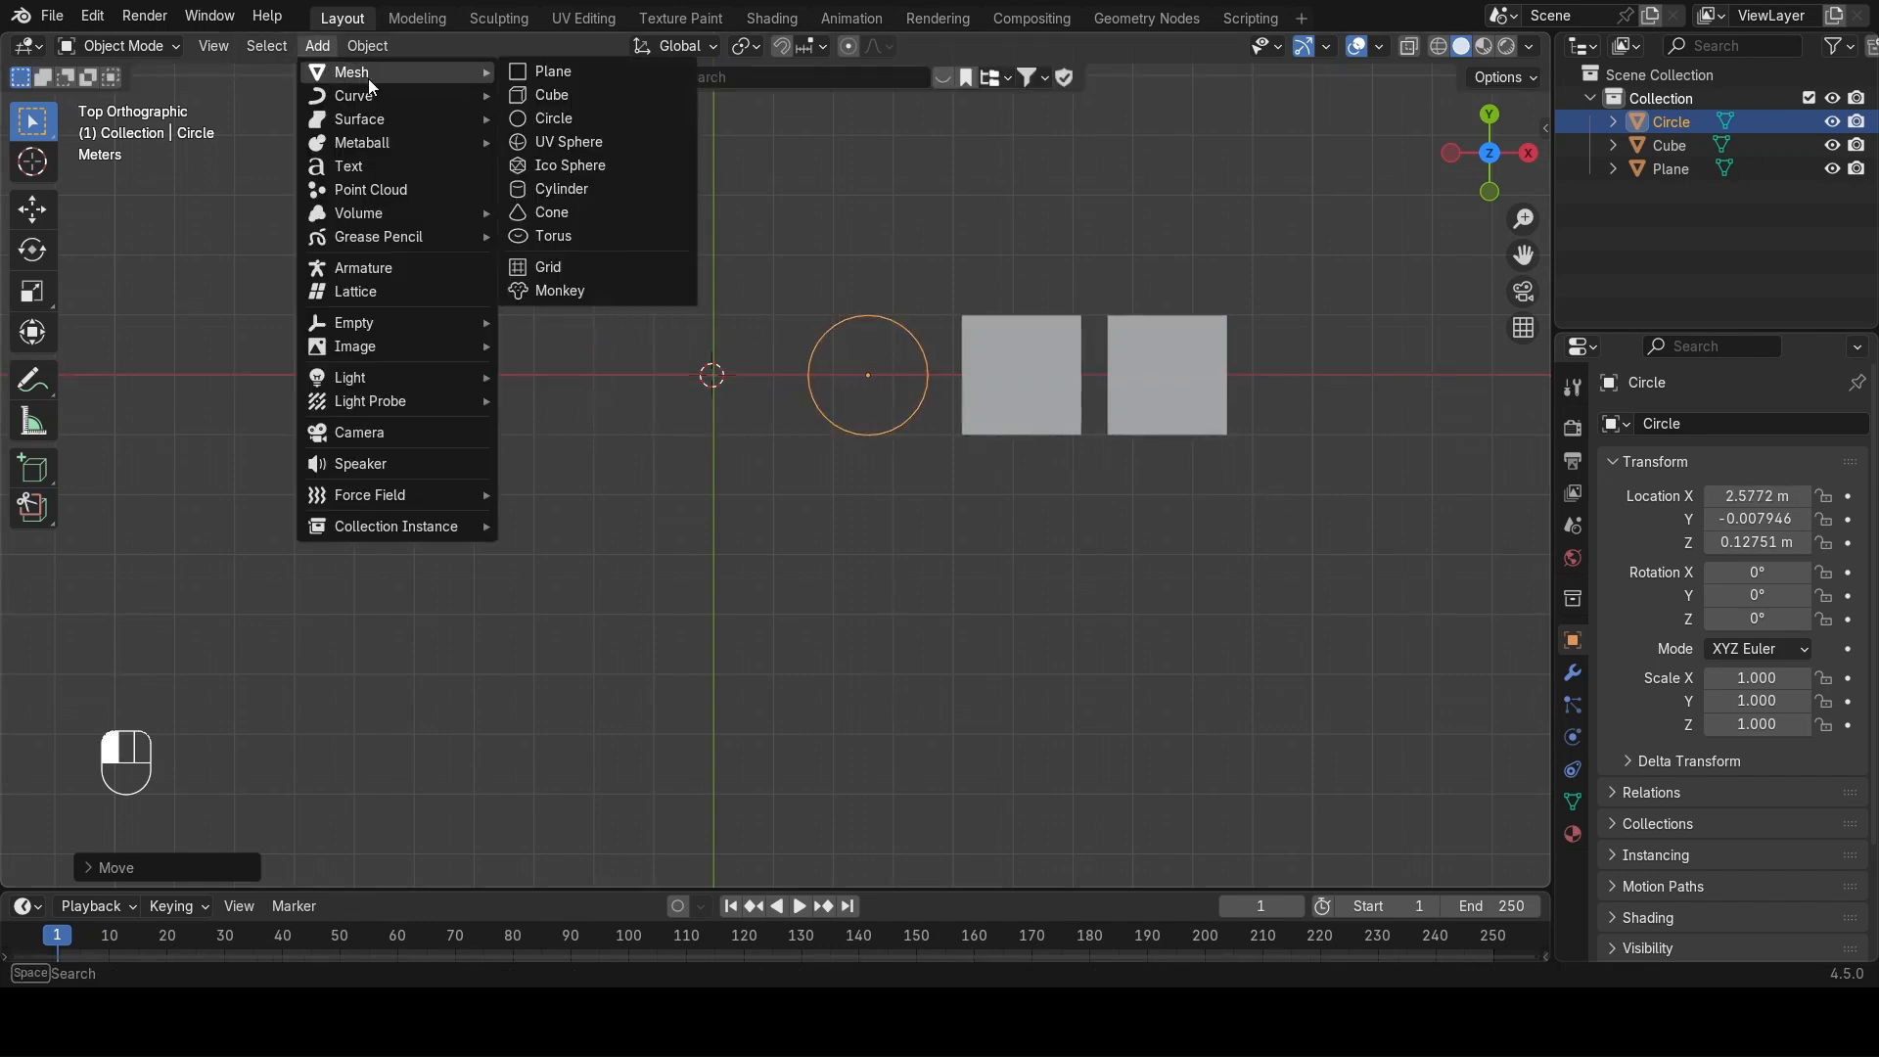
click(576, 147)
key(g)
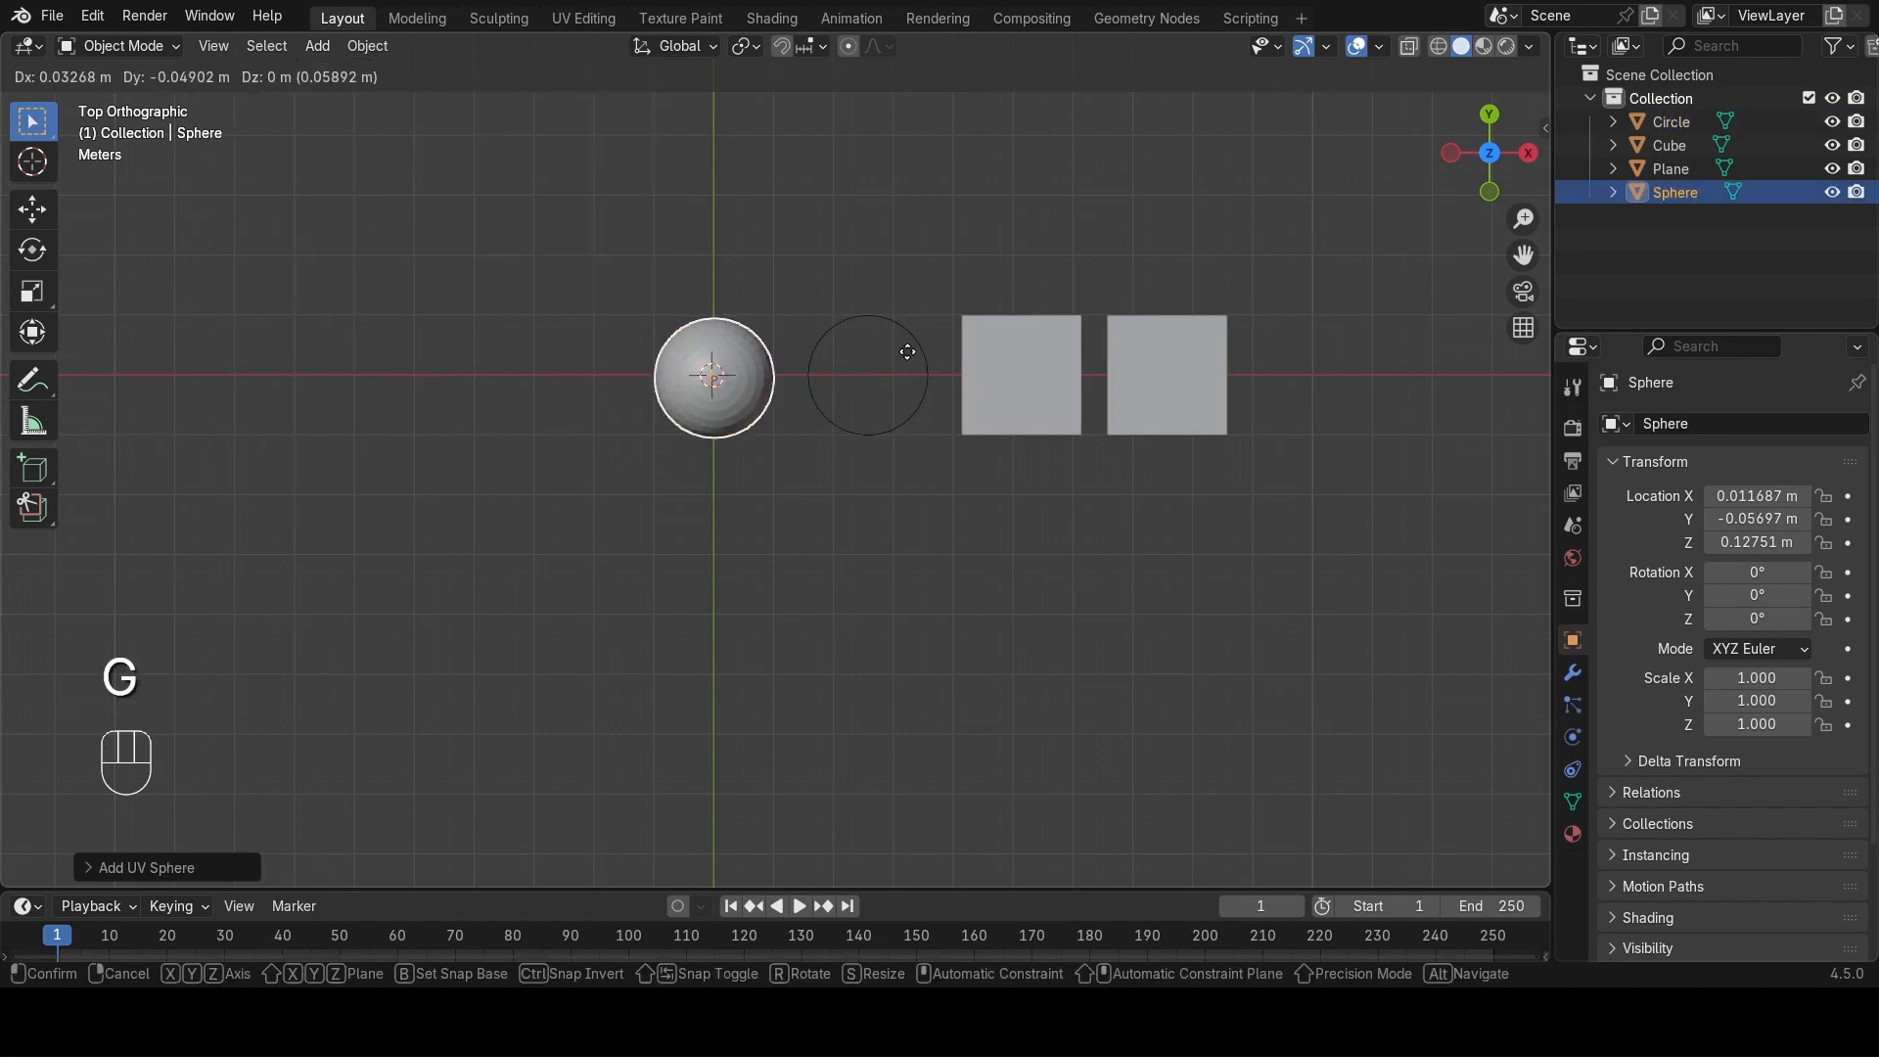
key(x)
click(700, 328)
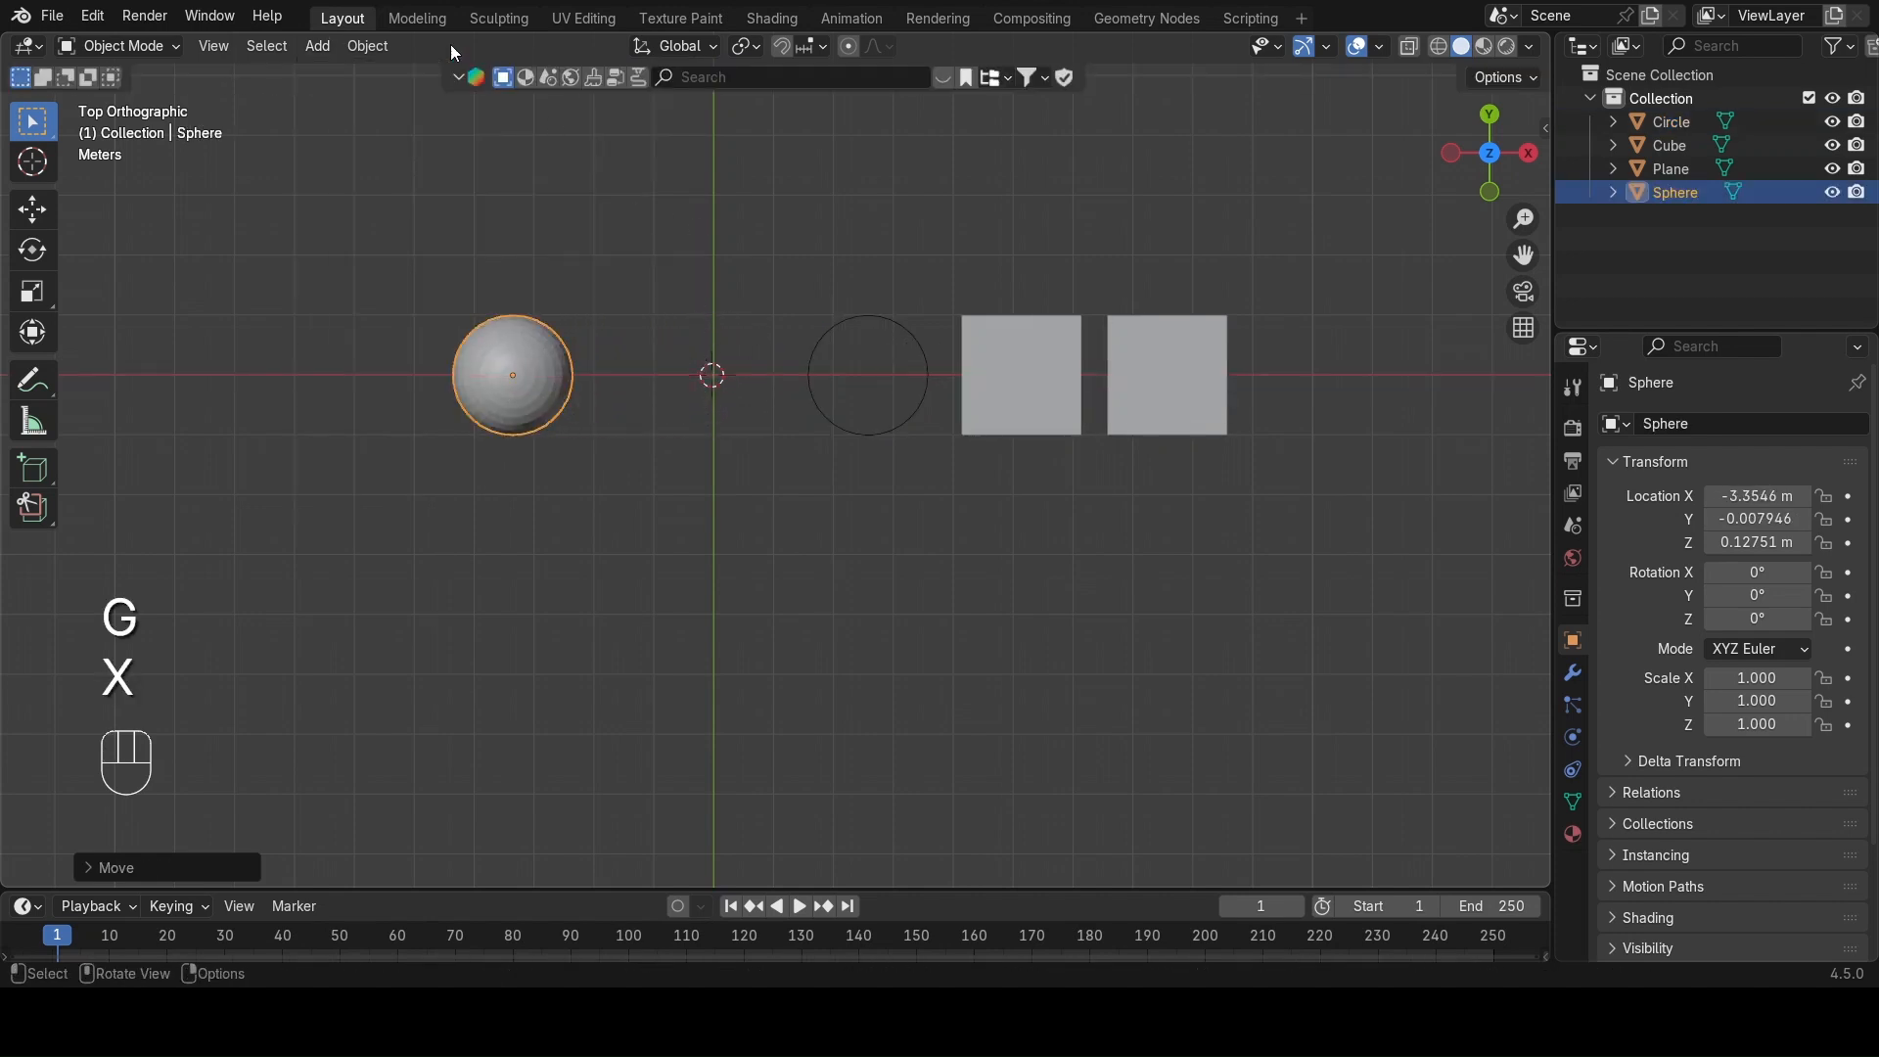
Add an ico sphere mesh and move it about -6.3 m along the global X axis, beyond the UV sphere.
click(319, 46)
mouse_move(381, 74)
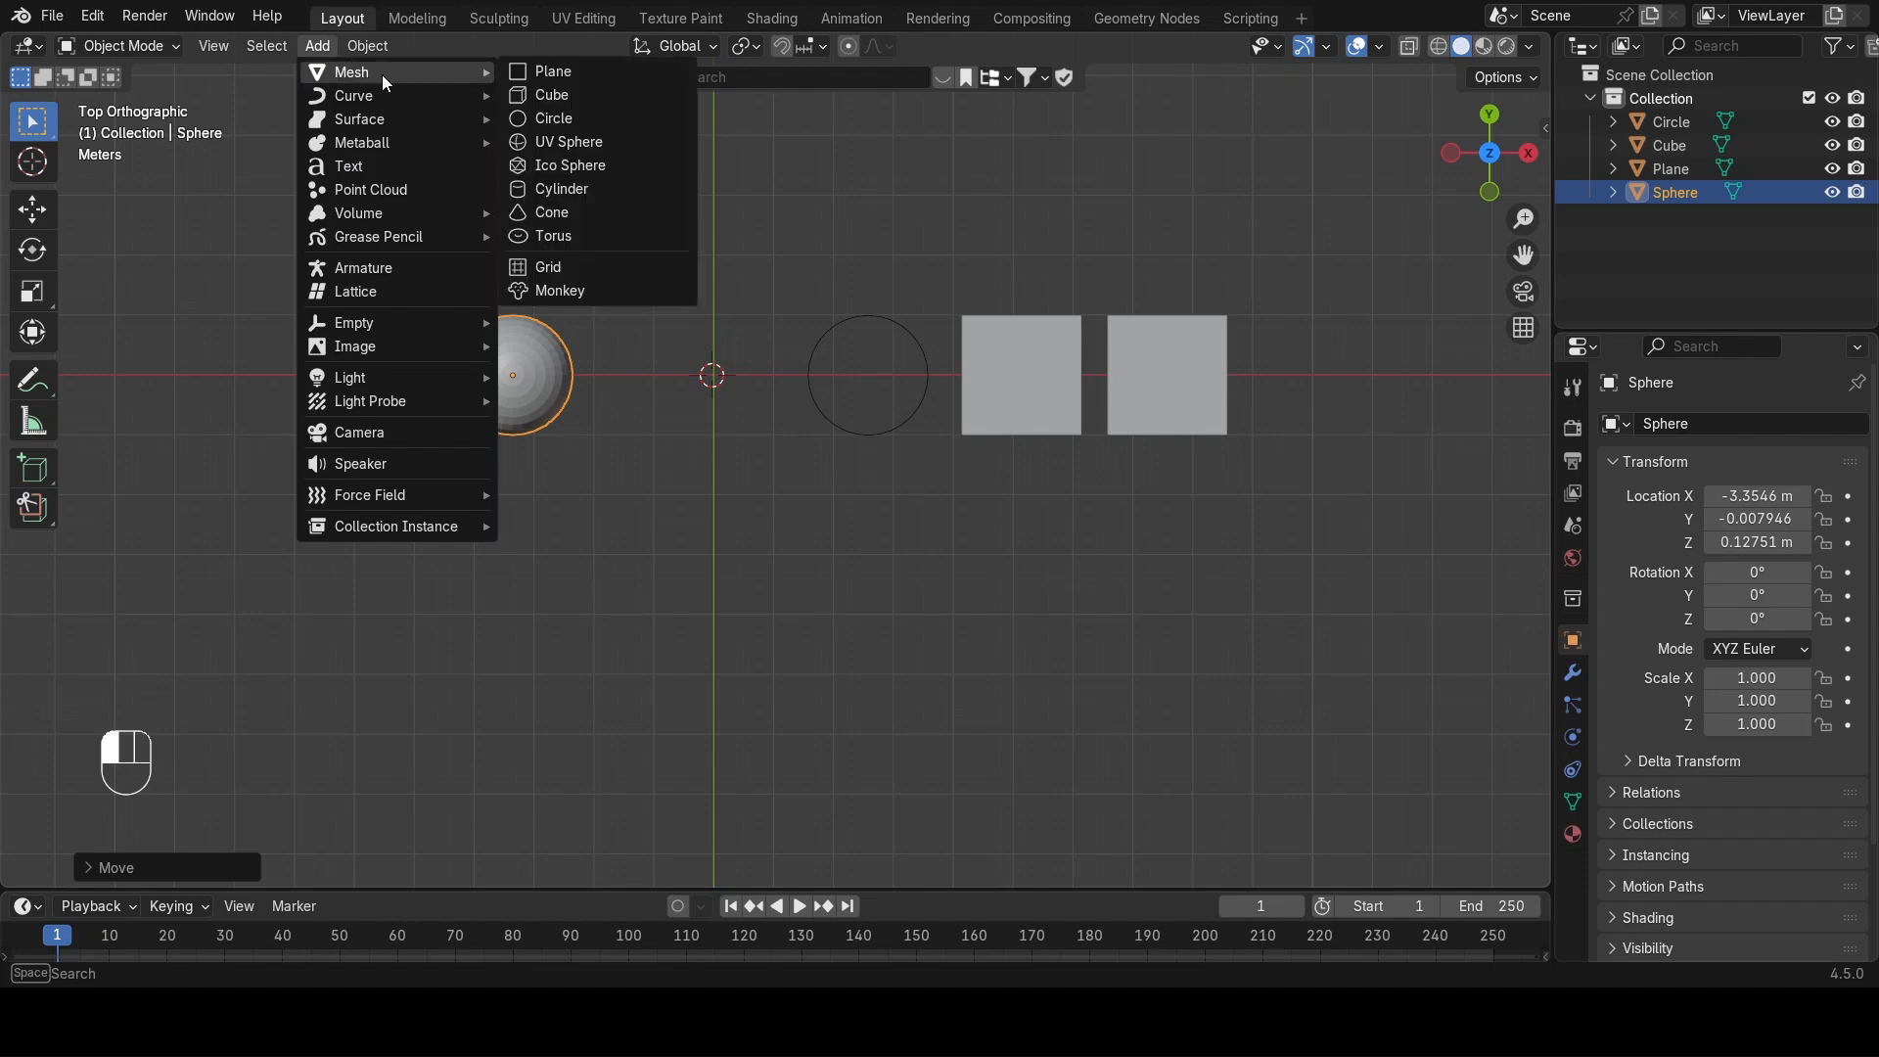
click(572, 162)
key(g)
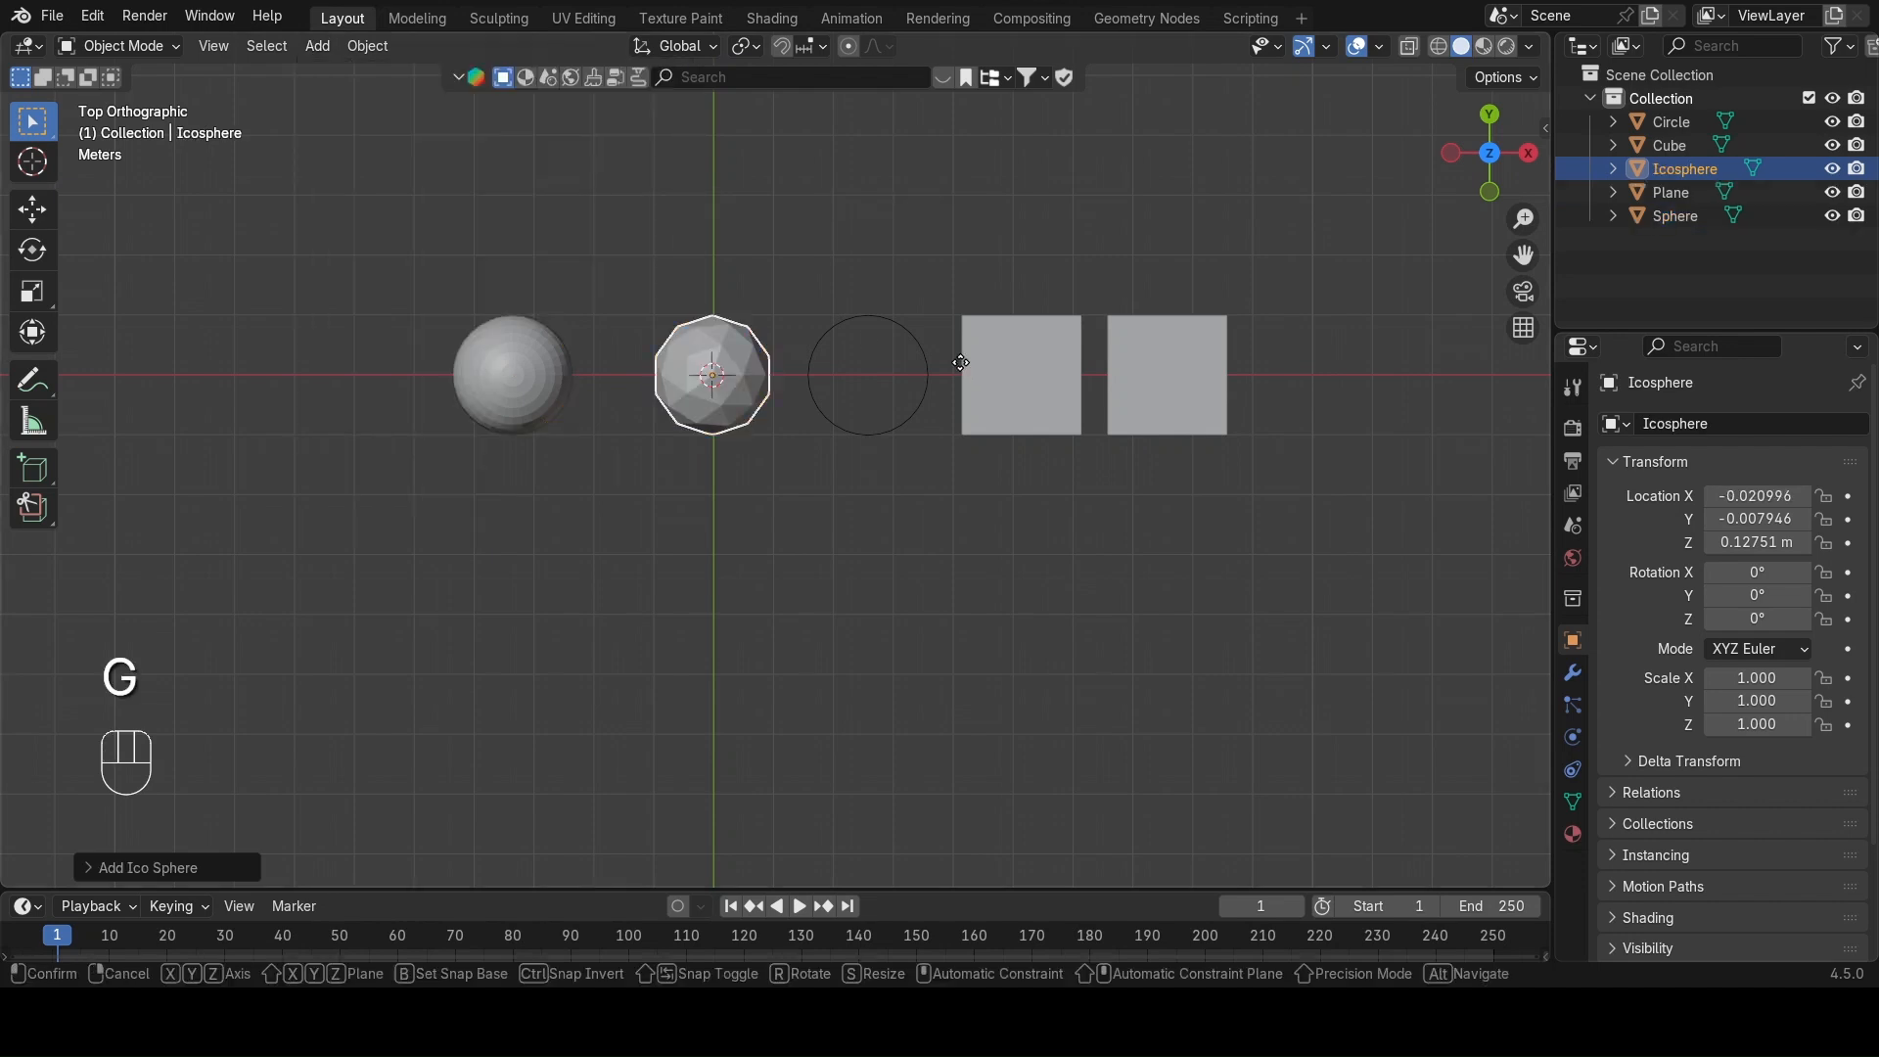
key(x)
click(479, 362)
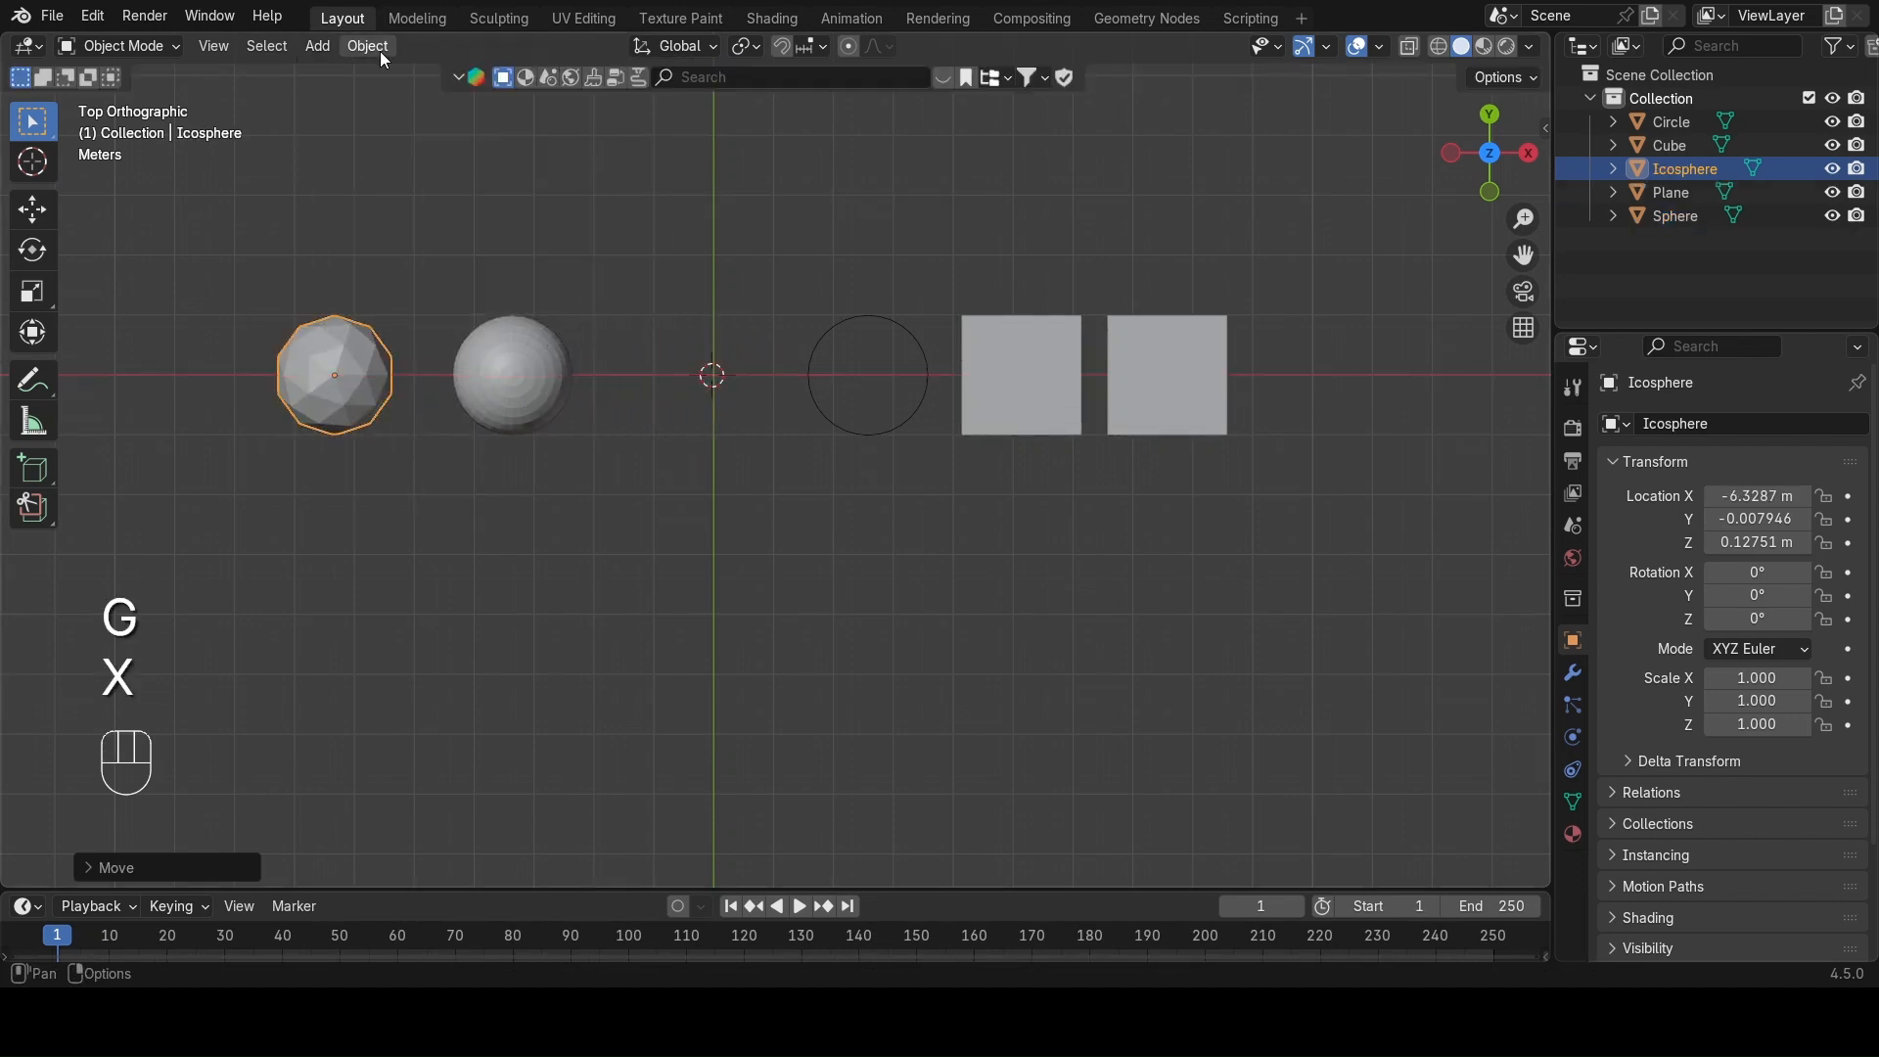
Add a cylinder mesh and move it about -9.4 m along the global X axis, beyond the ico sphere.
click(325, 49)
mouse_move(398, 77)
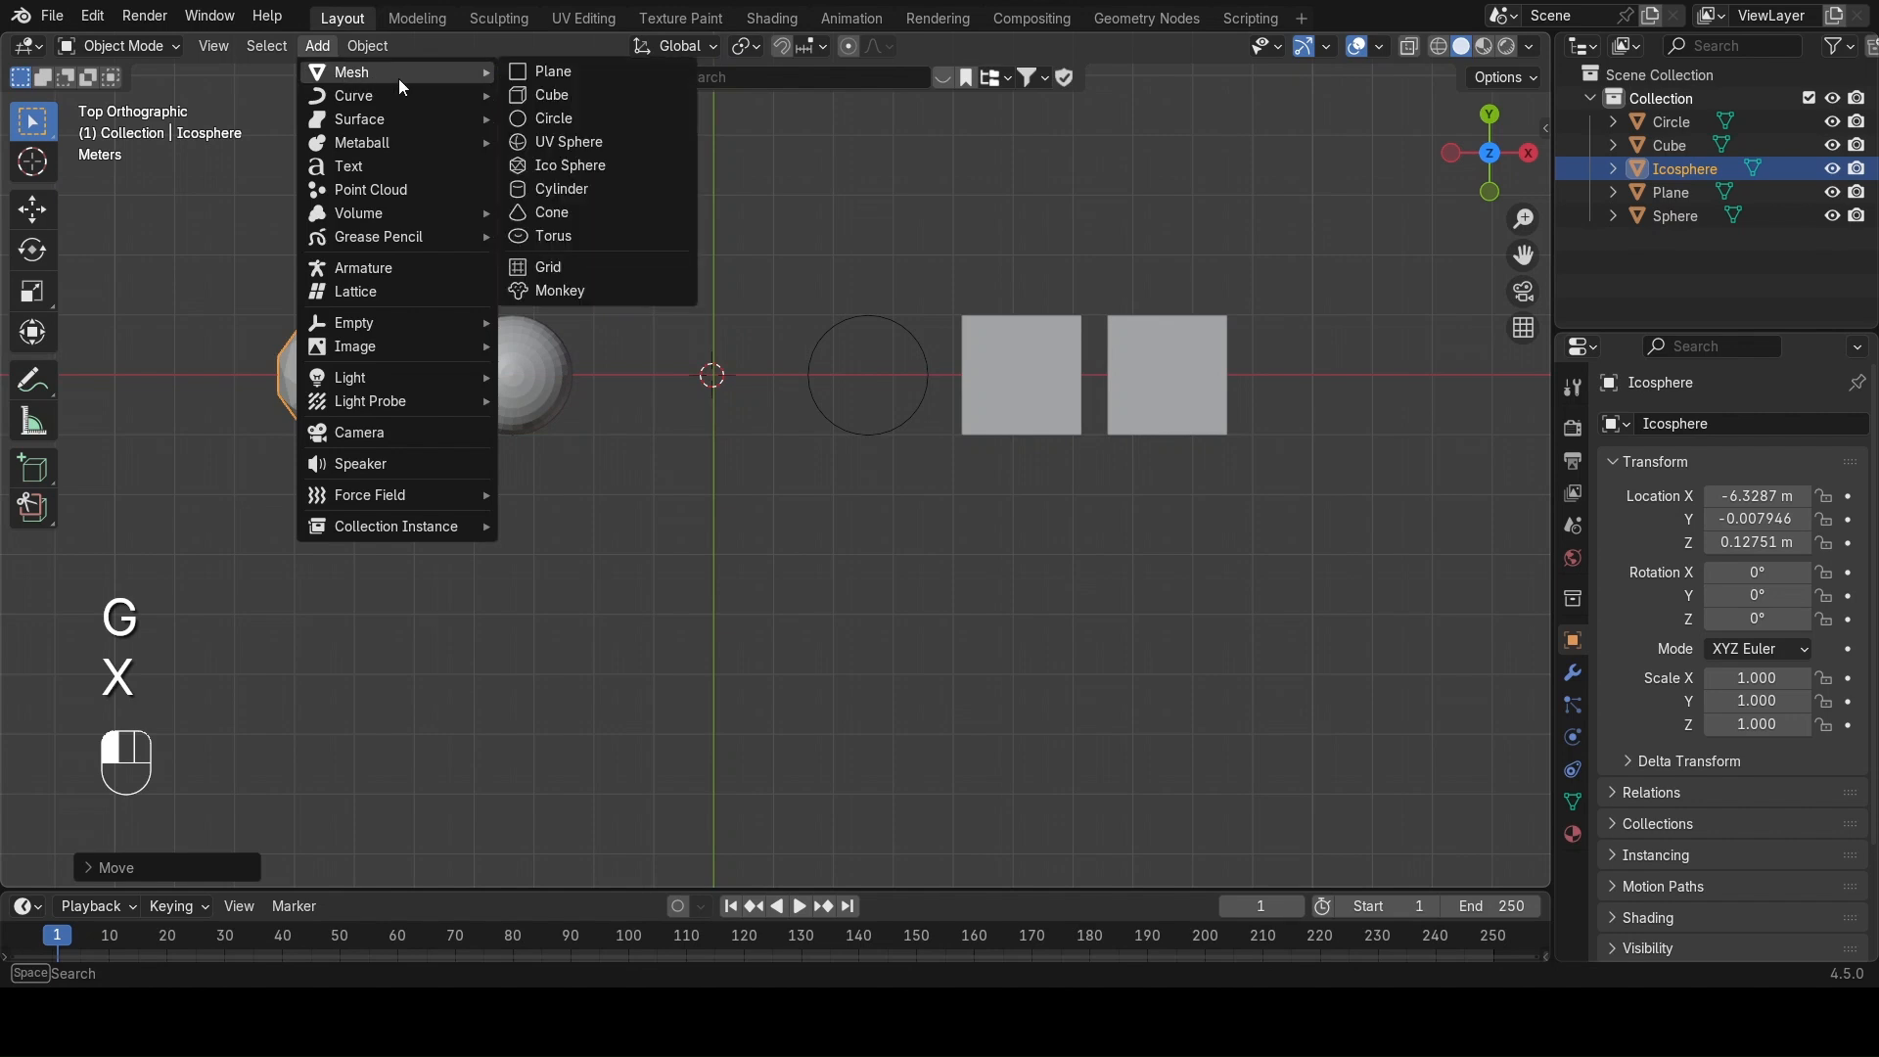
click(601, 196)
key(g)
key(x)
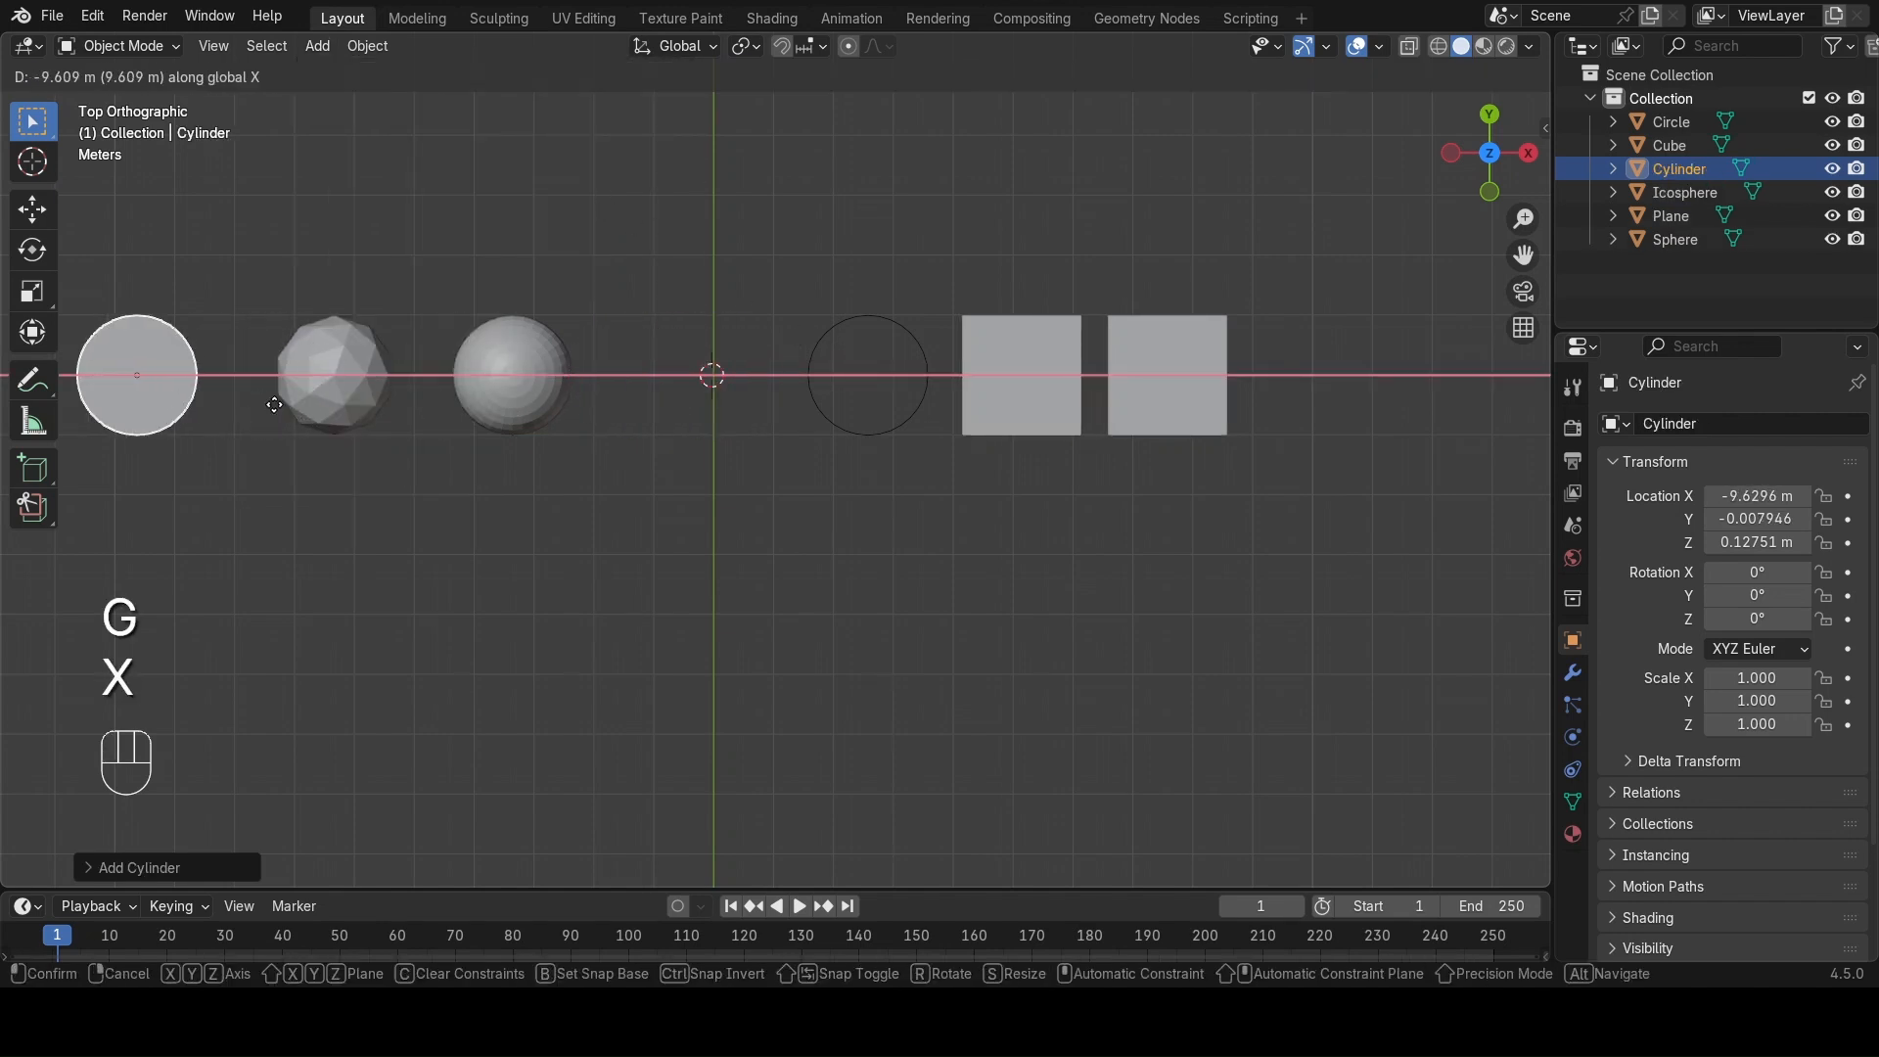
click(327, 186)
Add a cone mesh and move it about -11.7 m along the global X axis, beyond the cylinder.
click(323, 47)
mouse_move(470, 73)
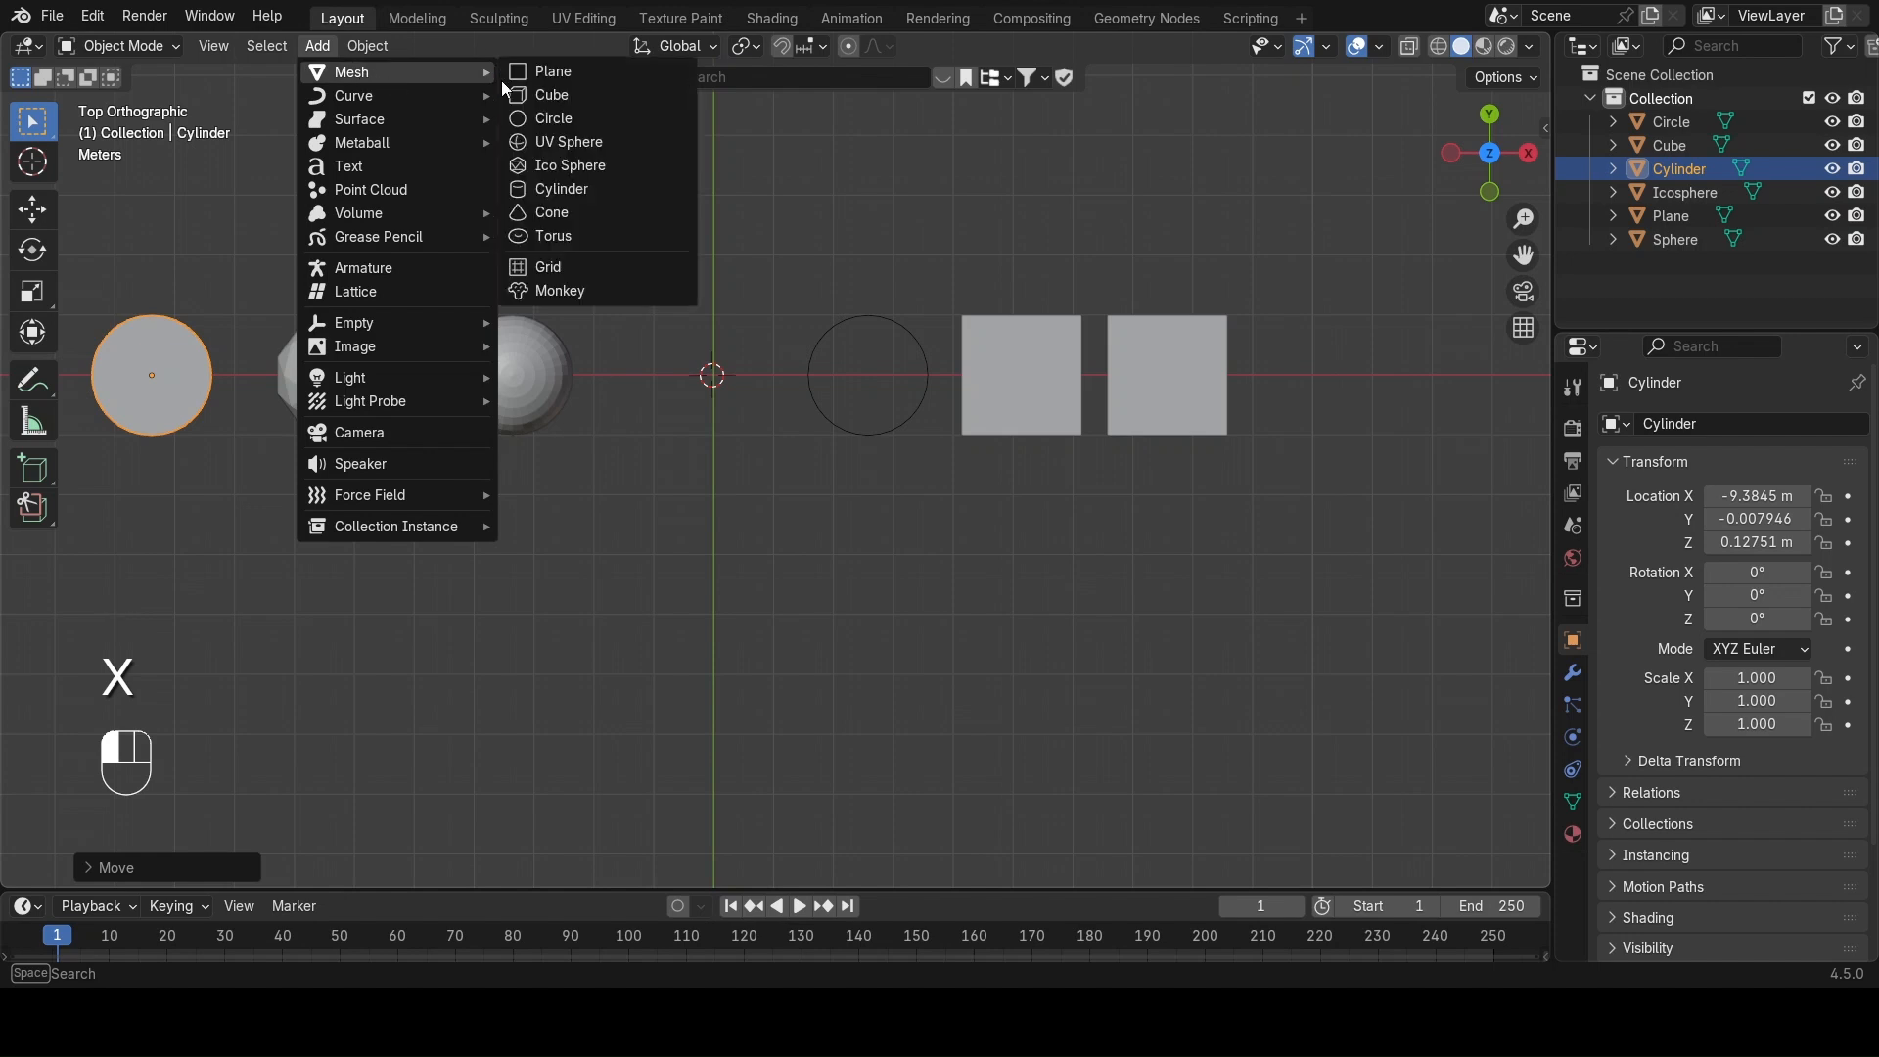
click(609, 215)
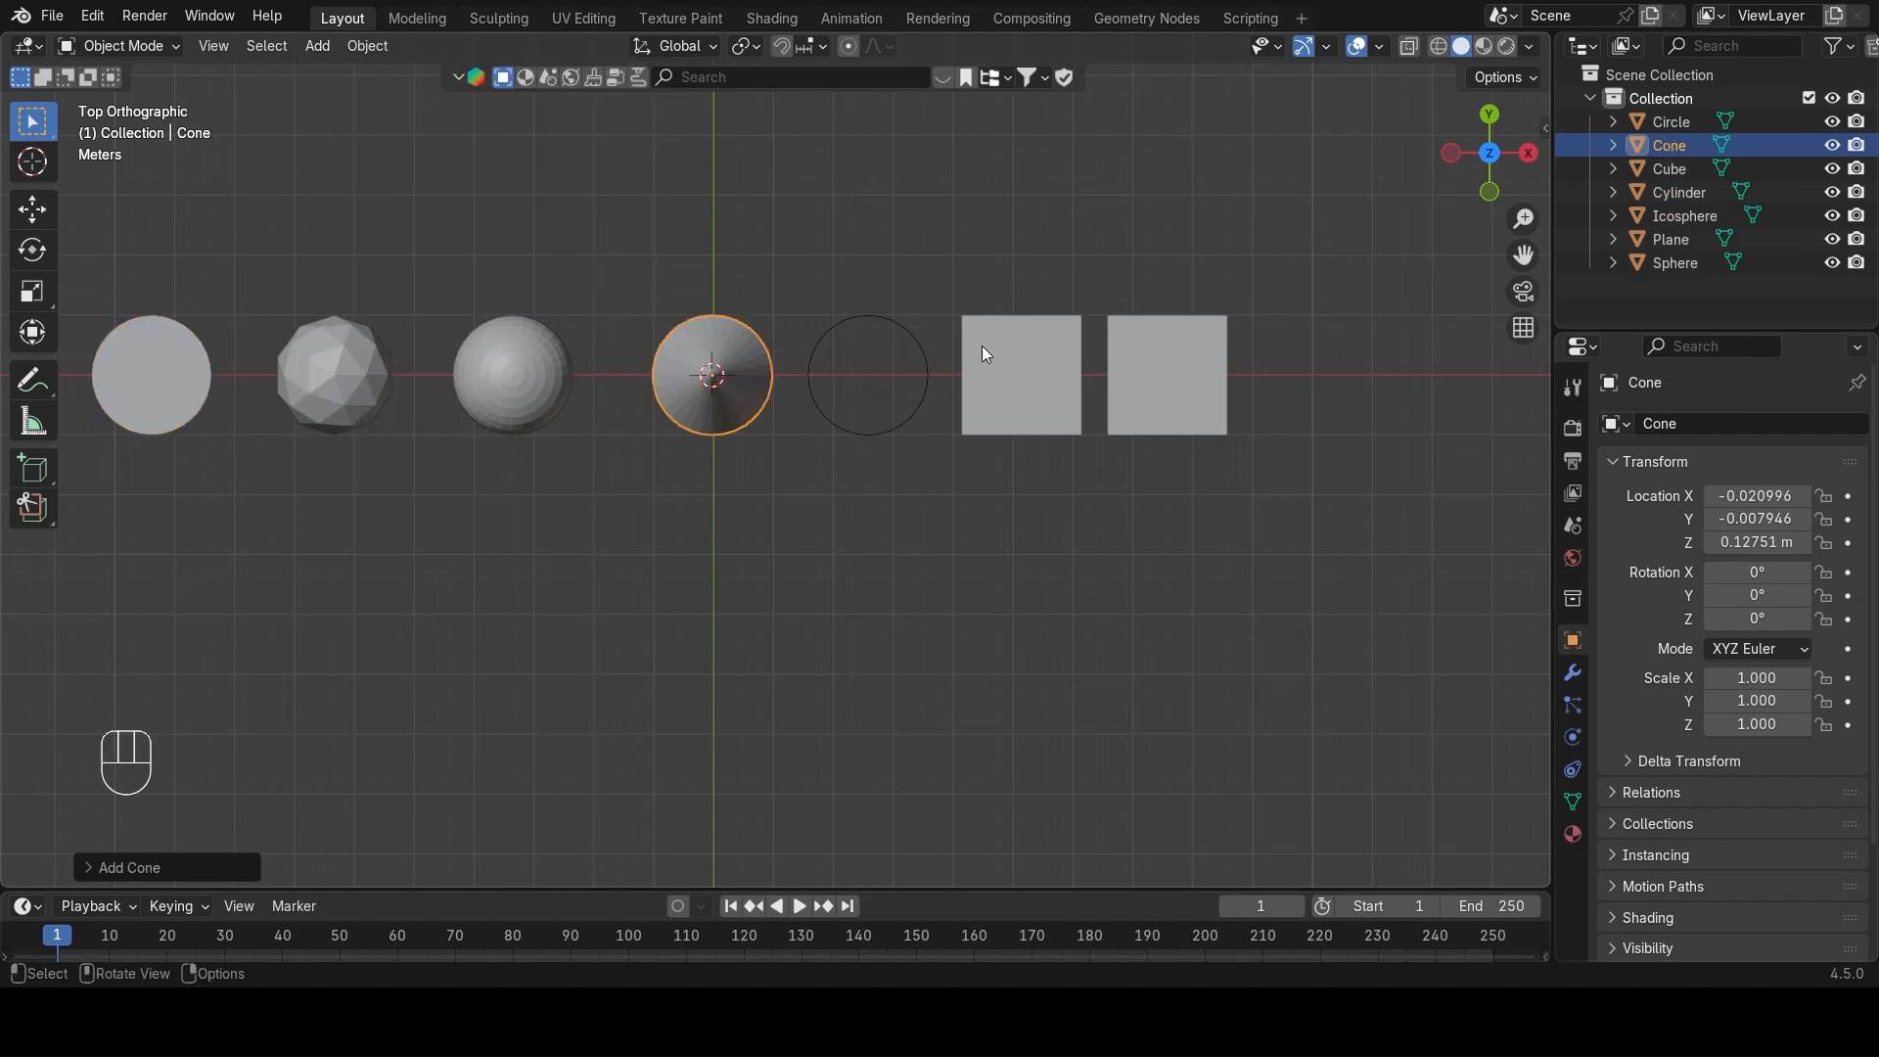
key(g)
key(x)
click(315, 127)
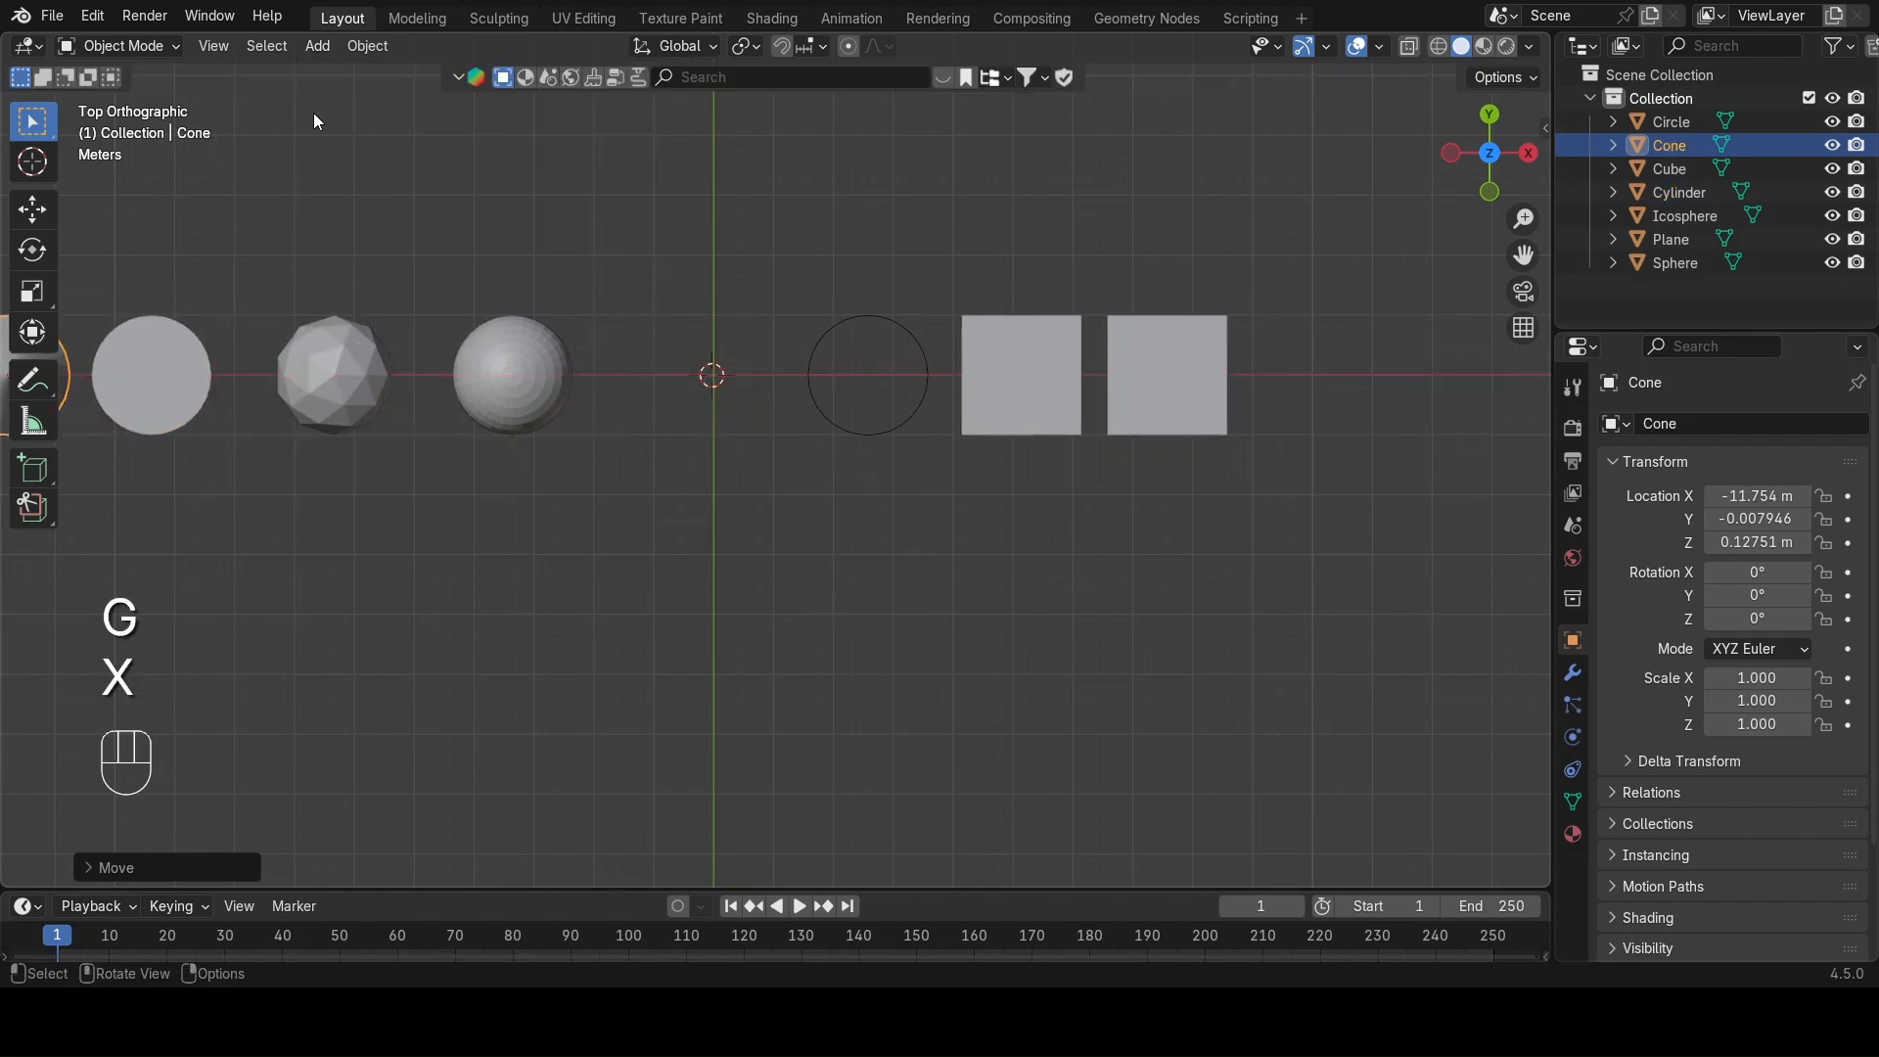
Add a torus mesh and move it about -15.1 m along the global X axis, beyond the cone.
click(320, 49)
mouse_move(351, 74)
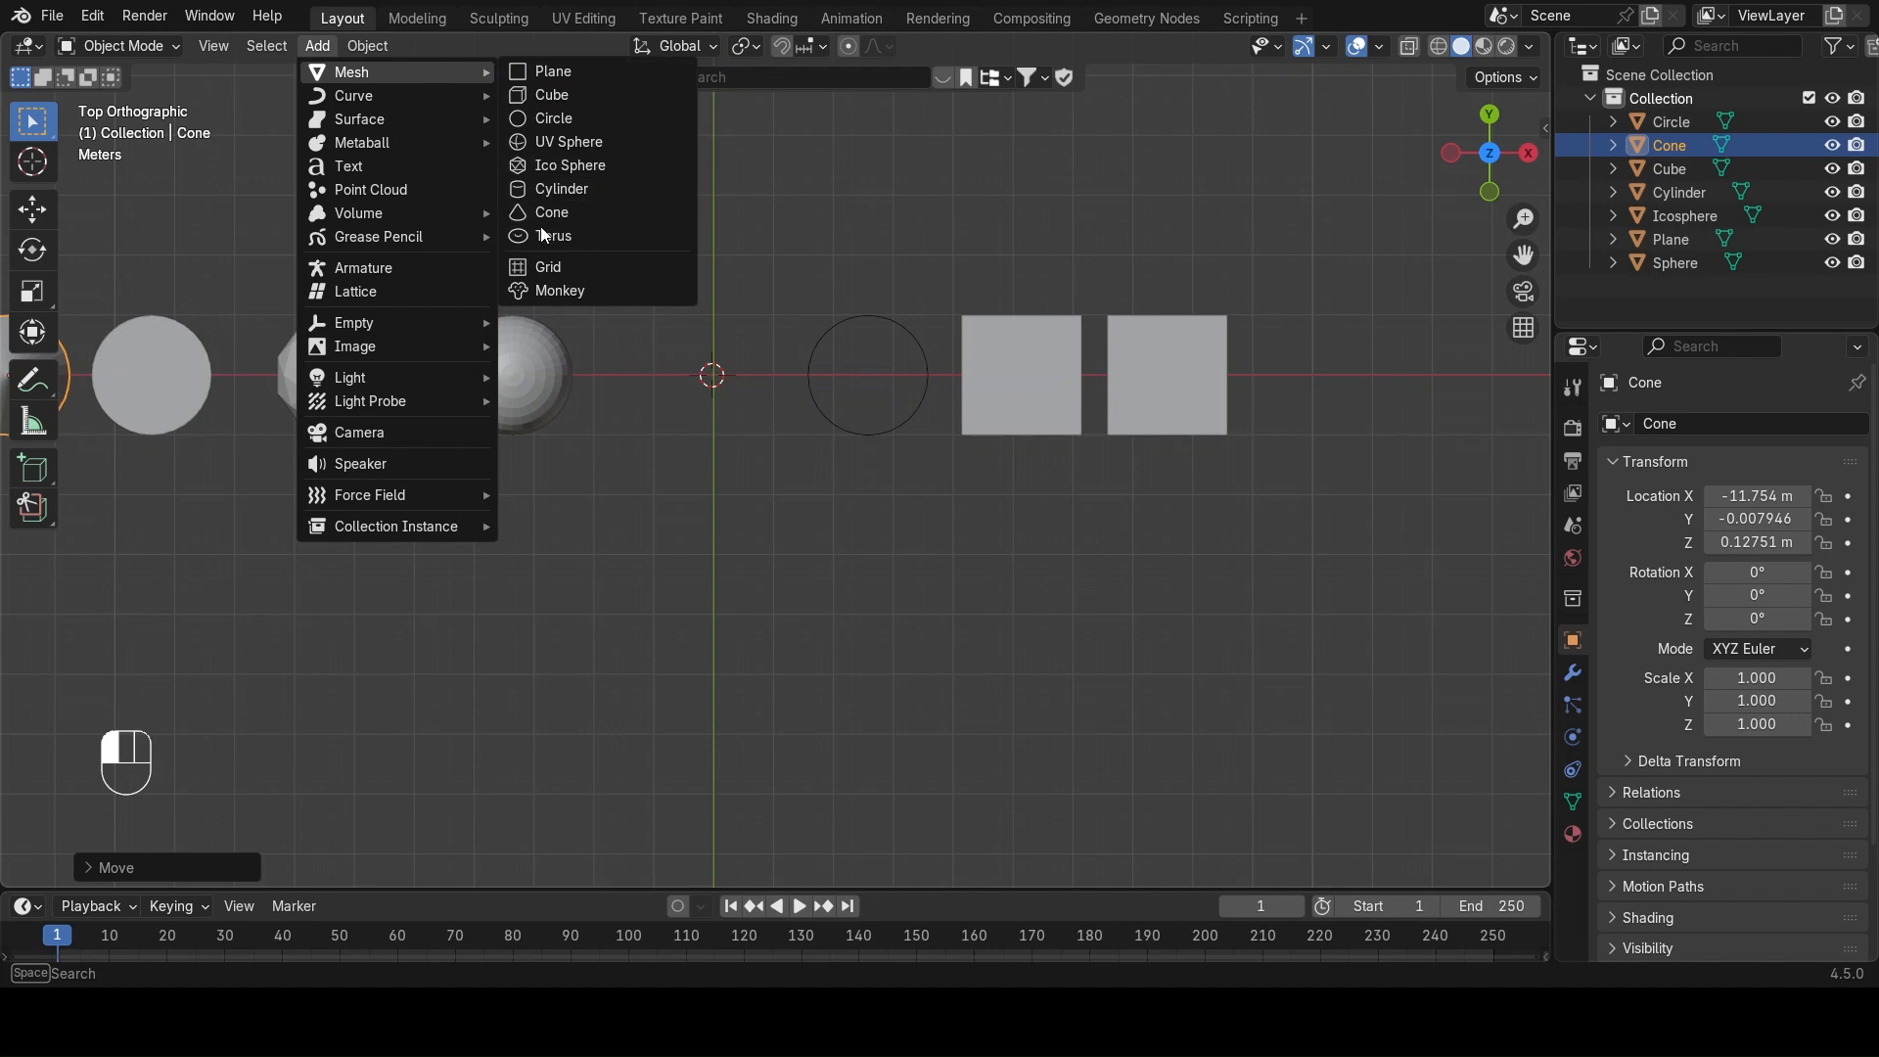
click(573, 237)
key(g)
key(x)
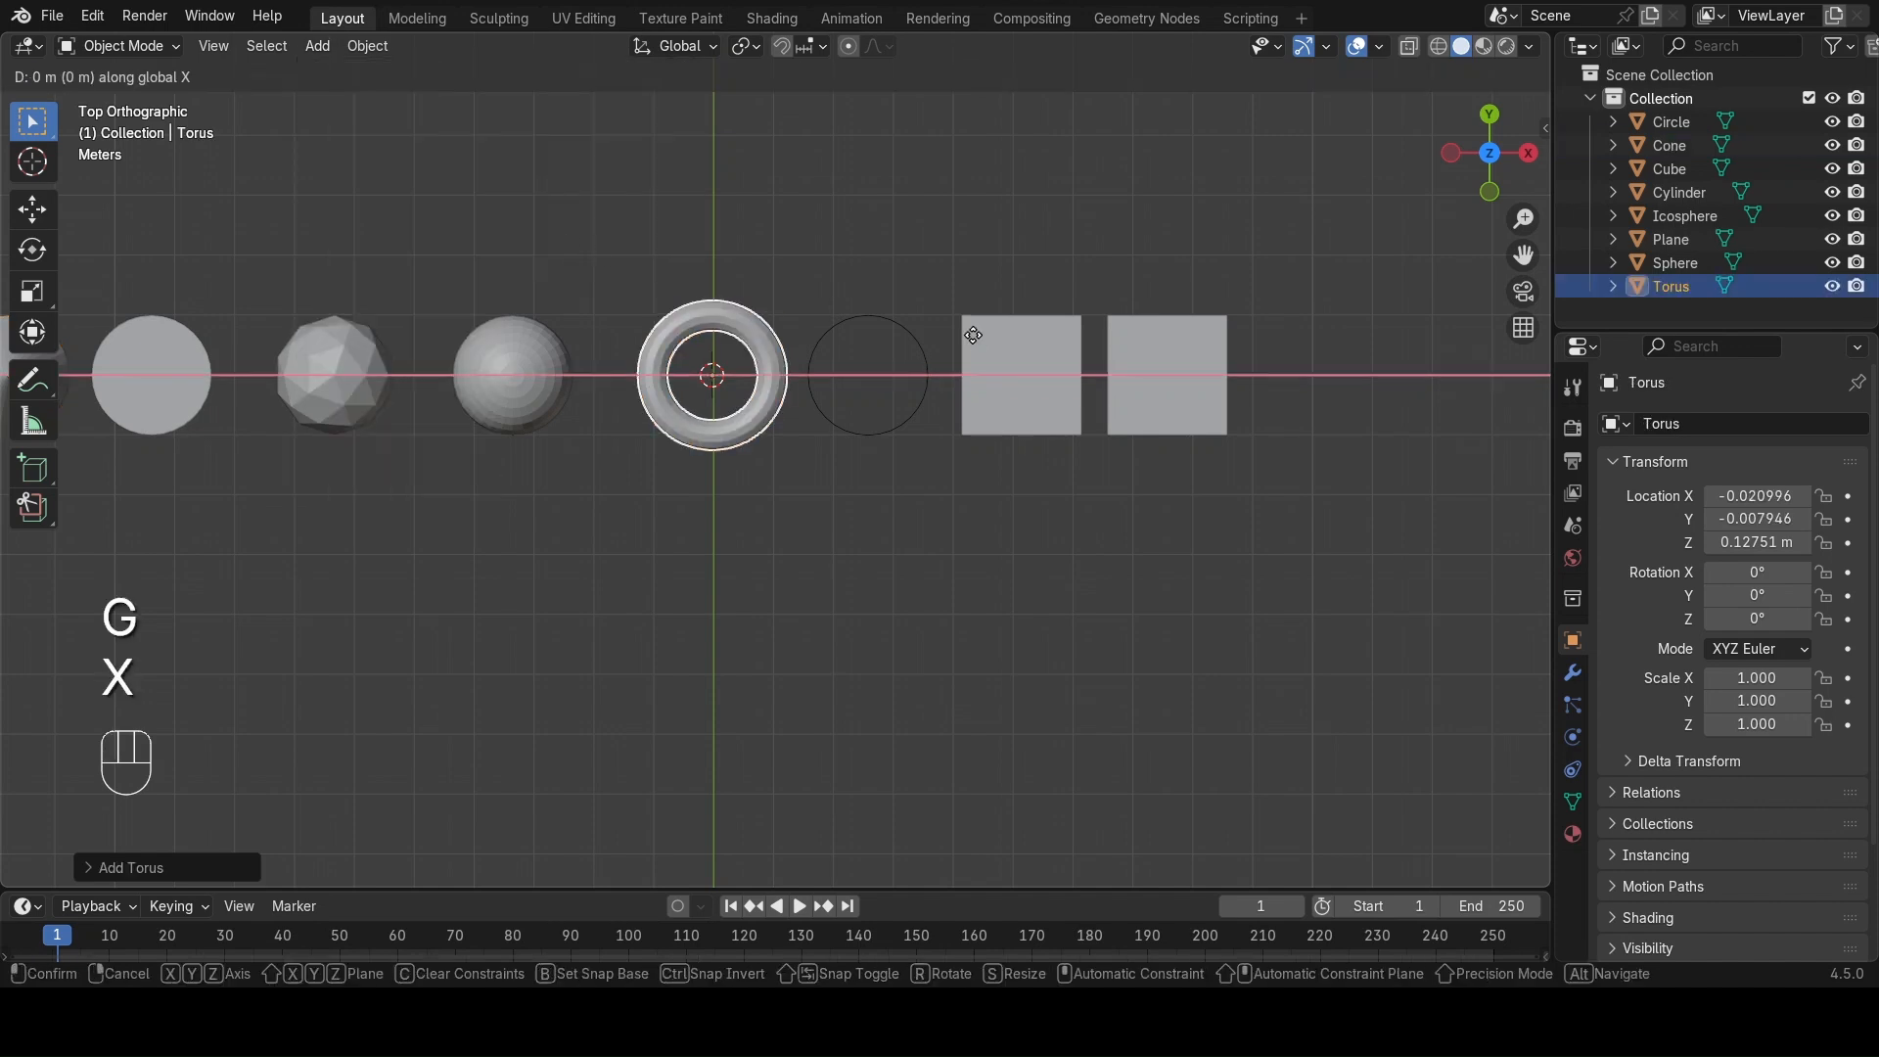
click(65, 239)
Select the torus, cone, cylinder, ico sphere and UV sphere and move them about 3.2 m along the global X axis.
scroll(373, 341, down, 3)
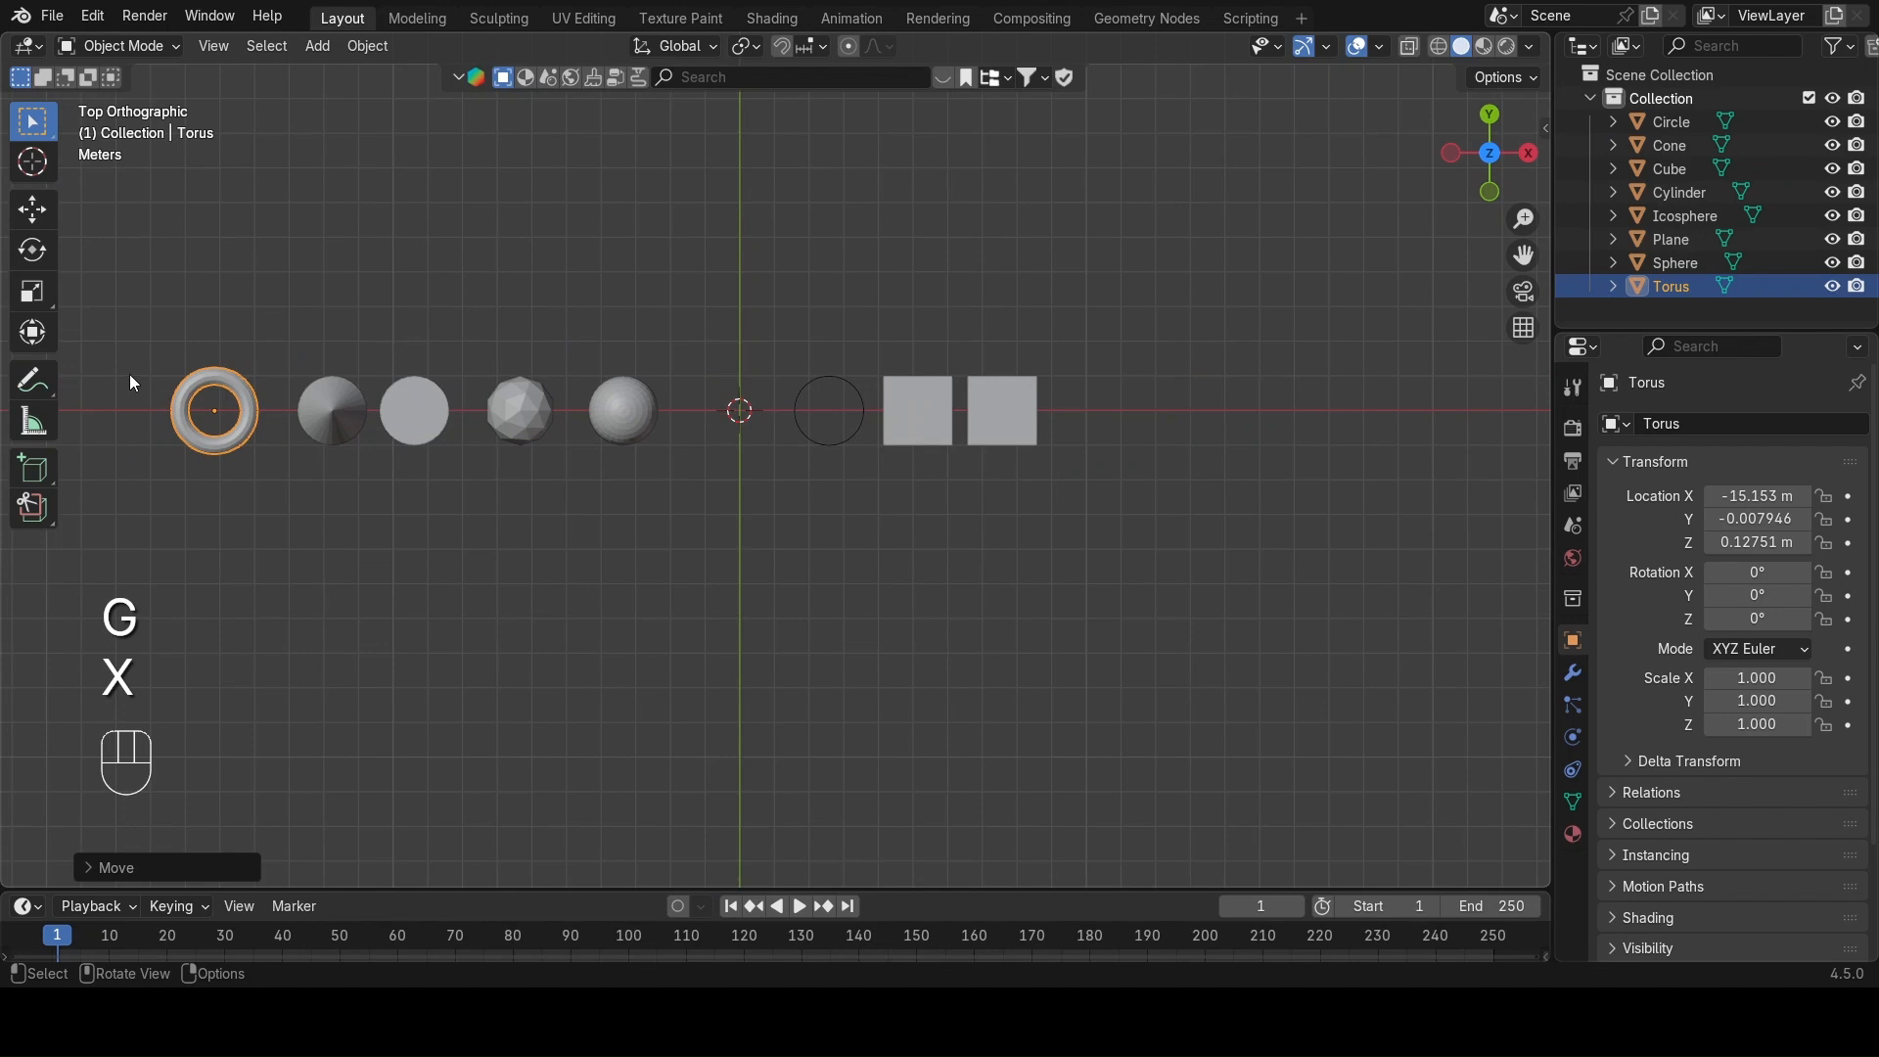
drag(161, 309, 668, 486)
drag(182, 296, 662, 518)
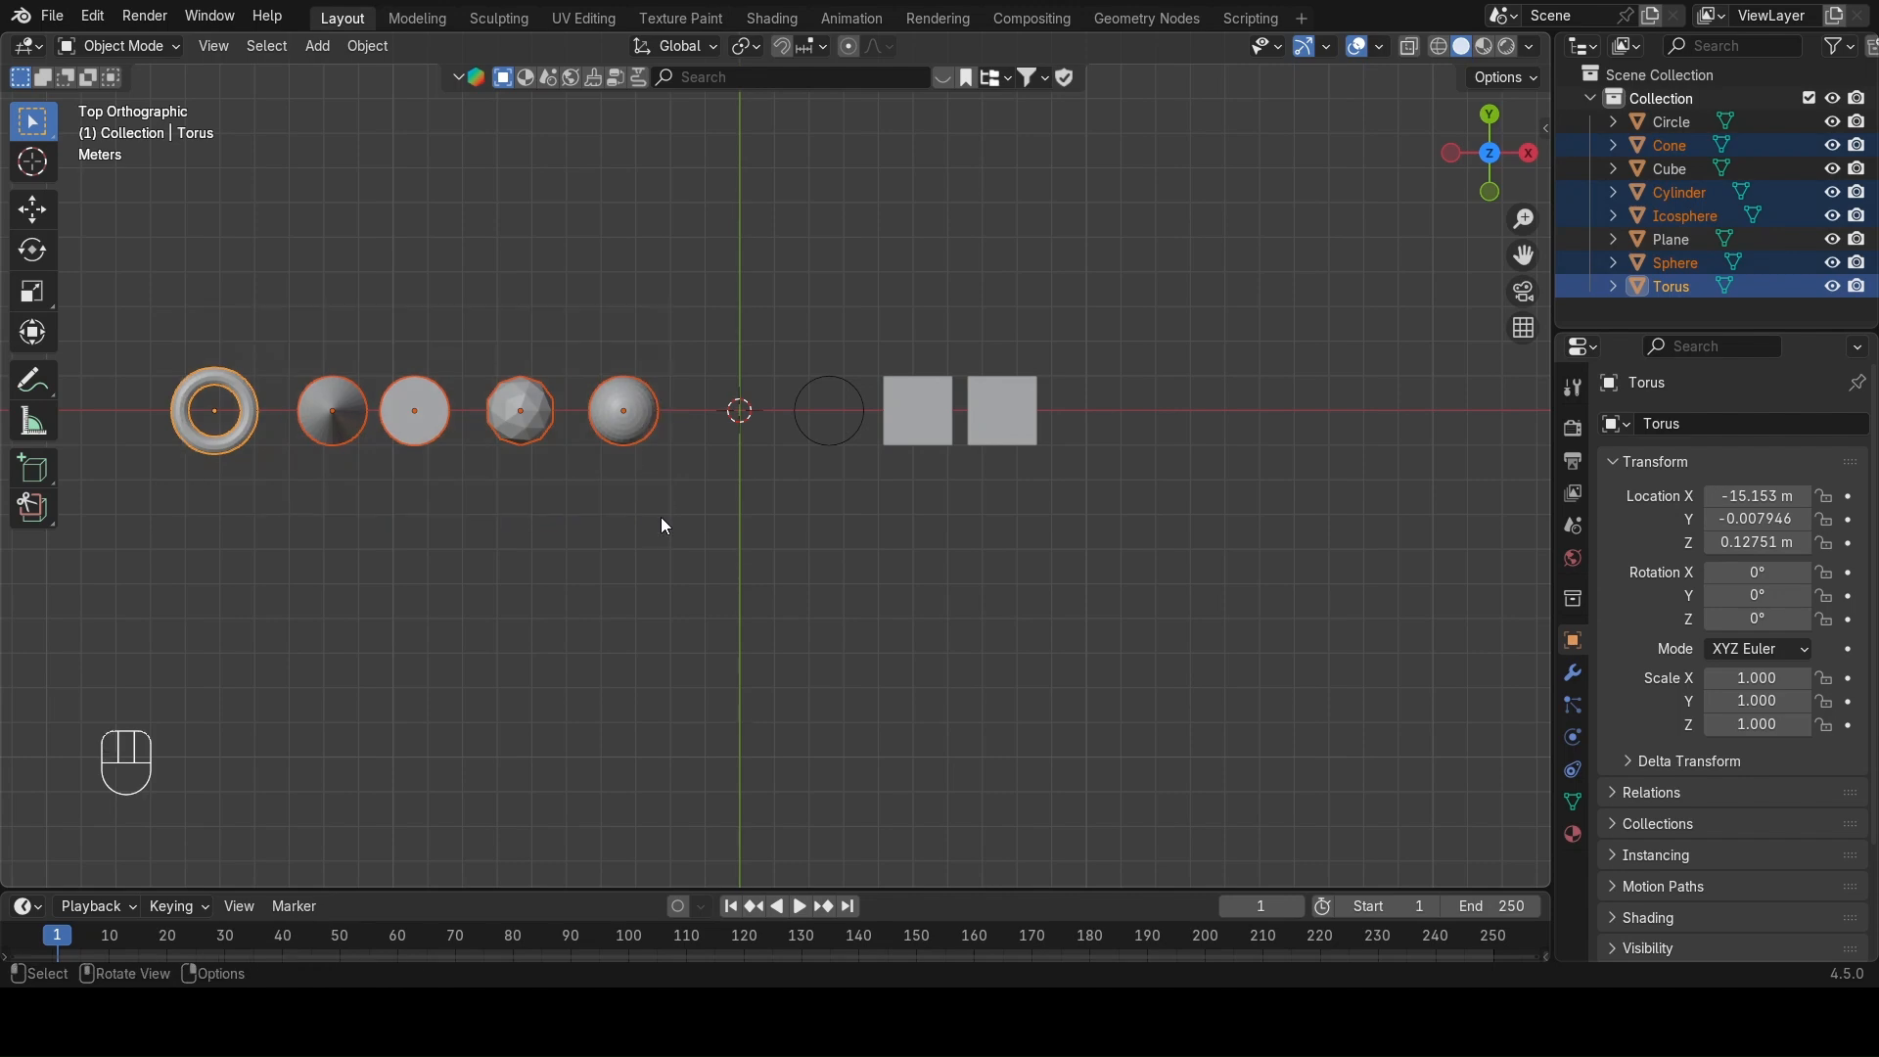
key(g)
key(g)
key(x)
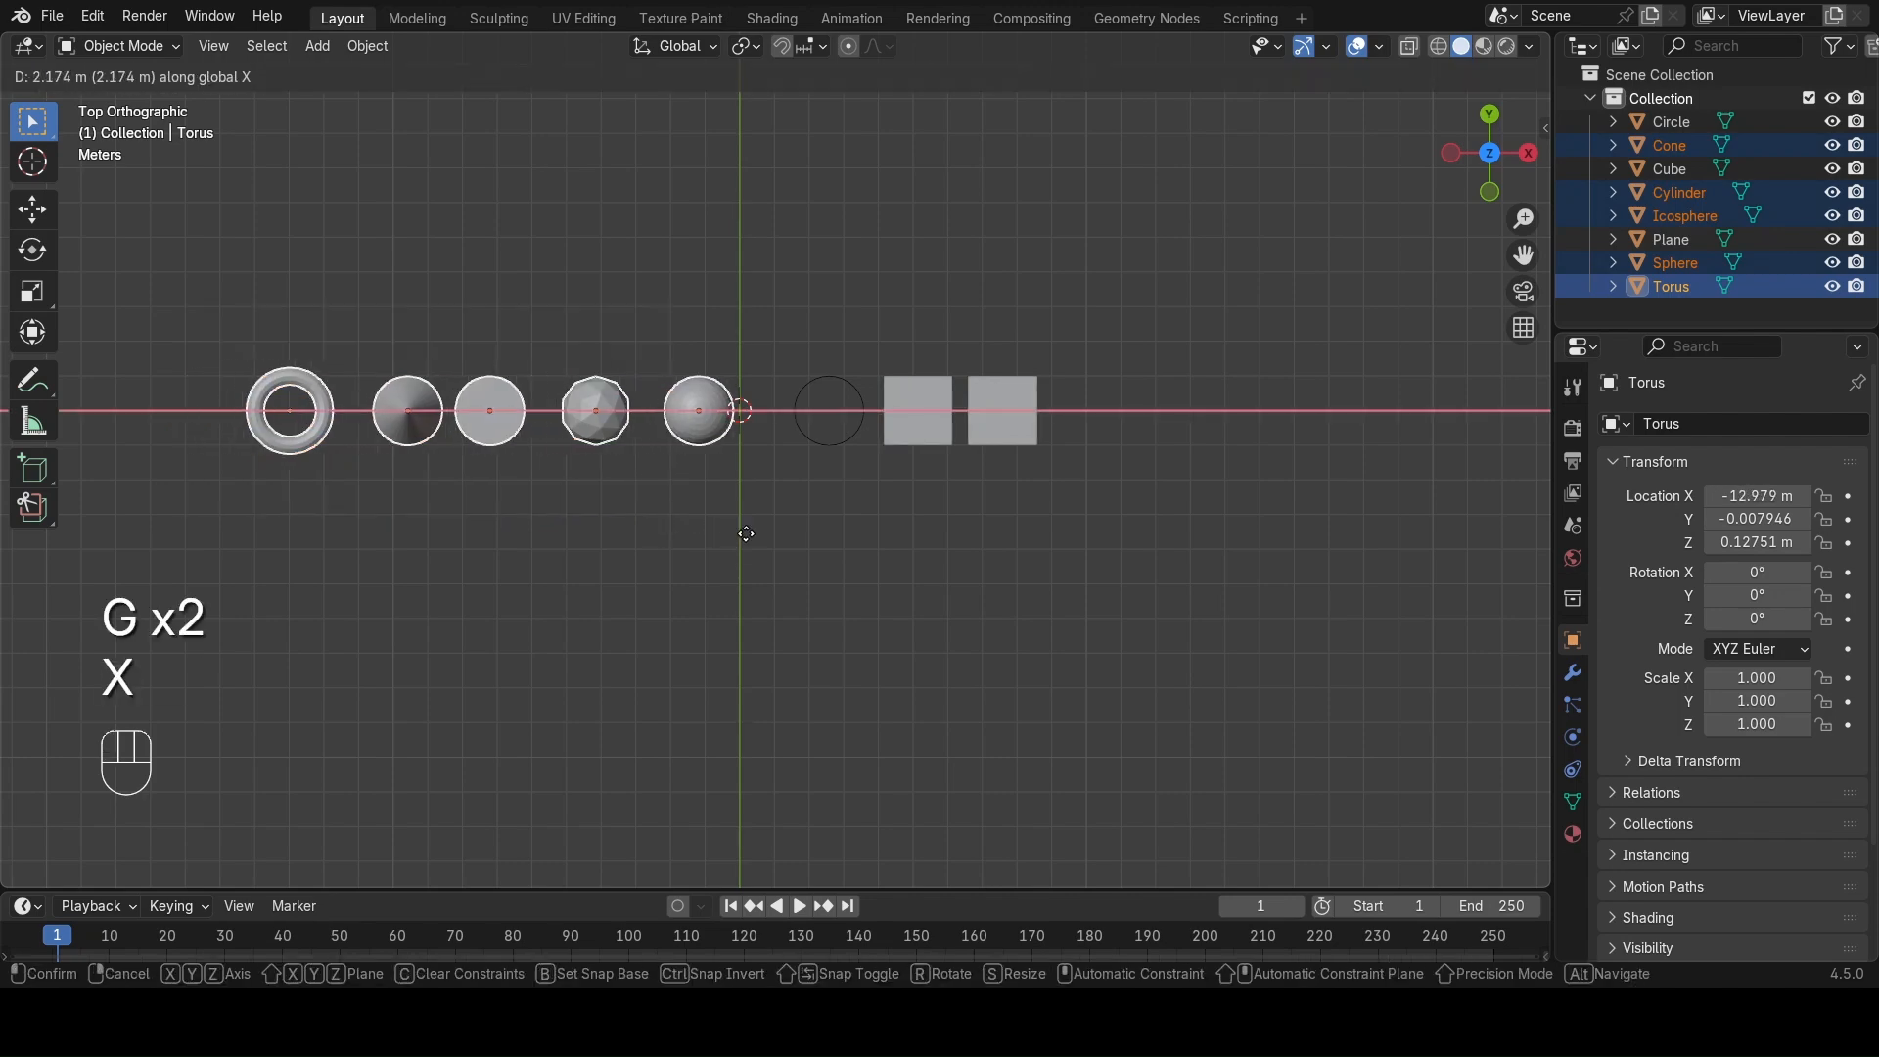
click(777, 538)
Rotate only the circle 90° about the global X axis so it faces the front orthographic view, and deselect it.
middle_drag(491, 515, 1009, 293)
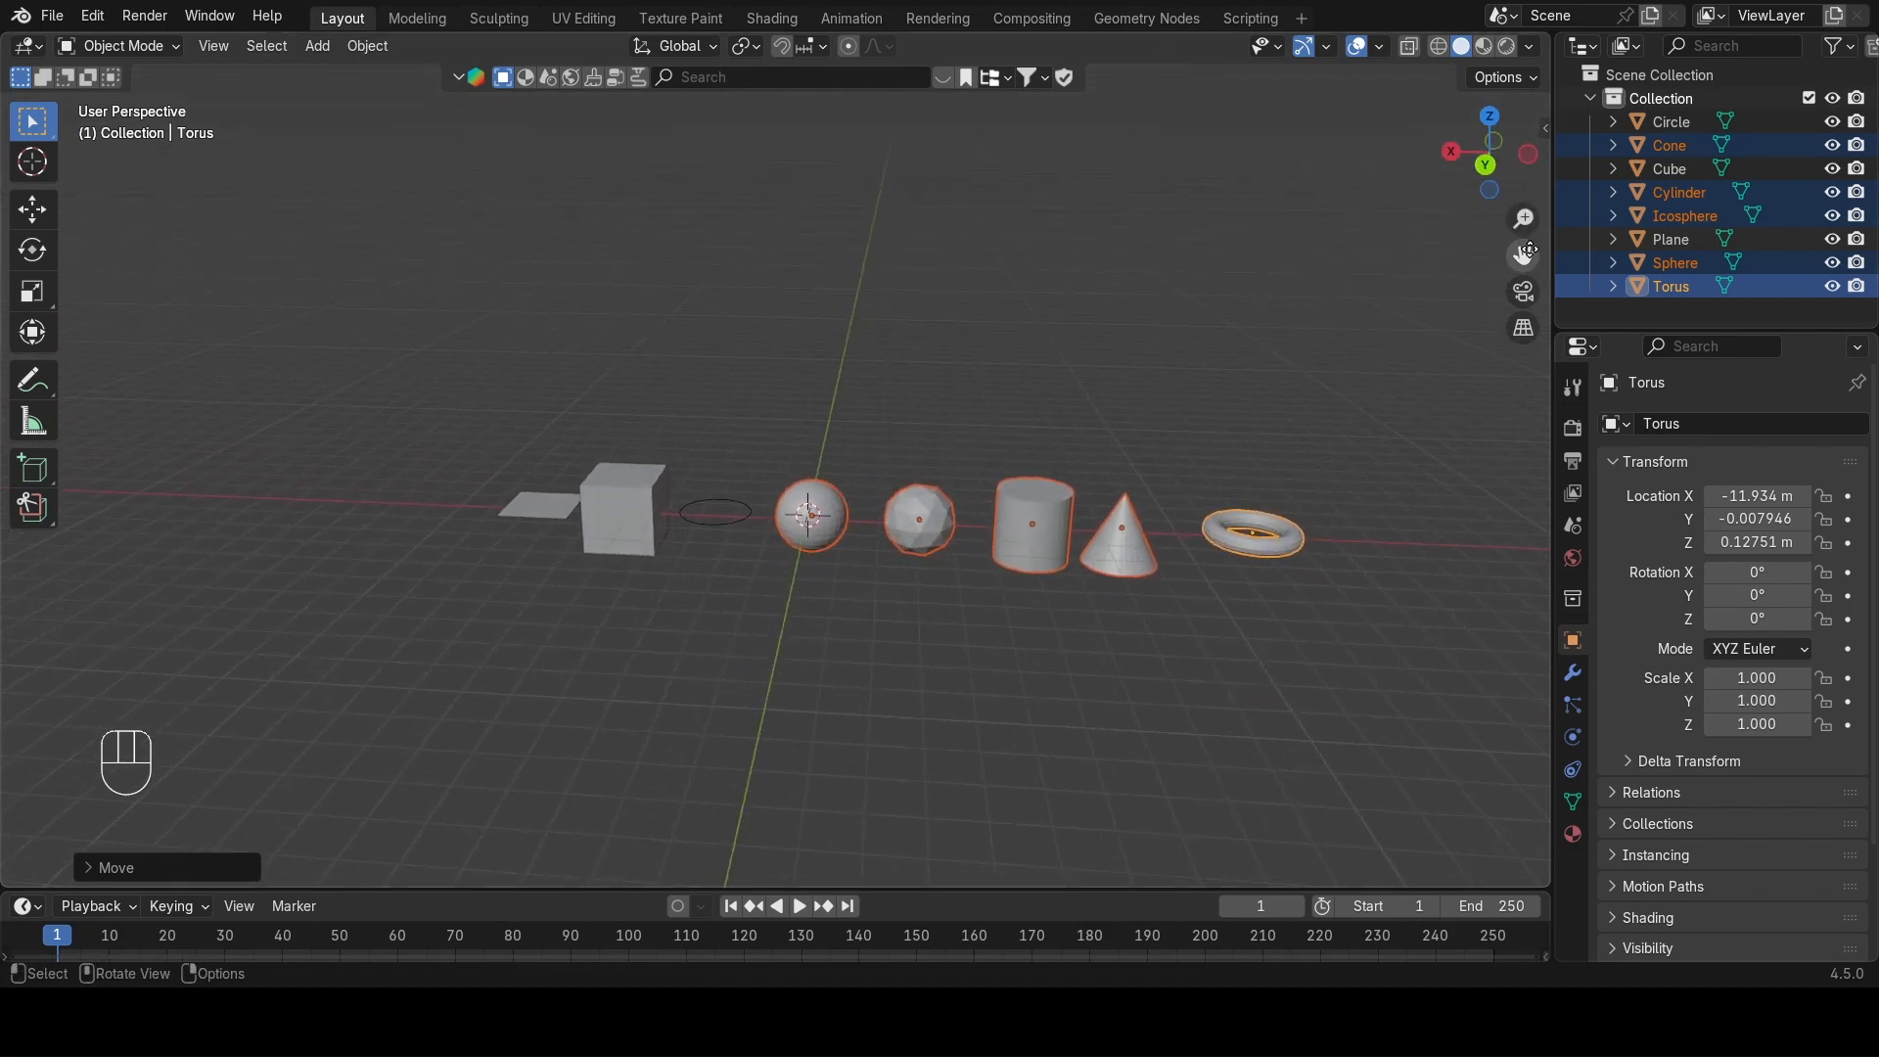
shift+middle_drag(1220, 526, 1194, 460)
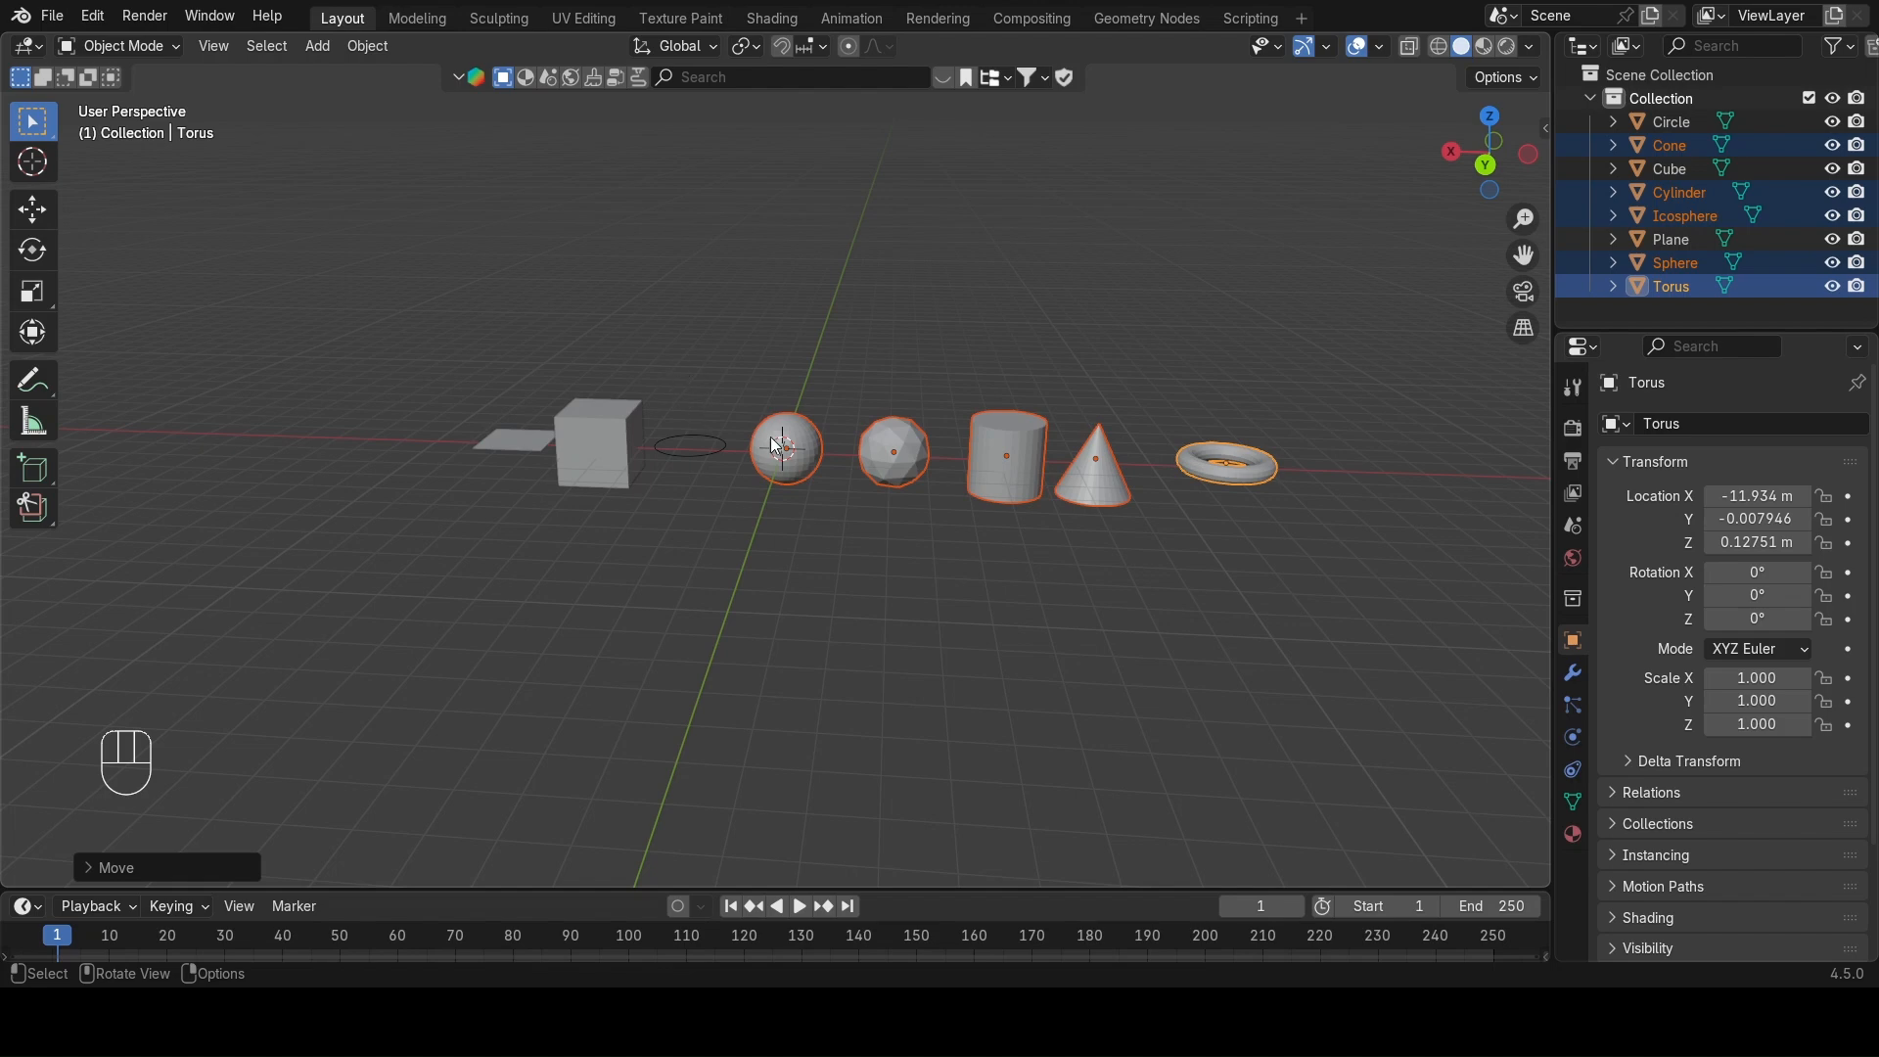
middle_drag(967, 608, 981, 607)
key(KP_1)
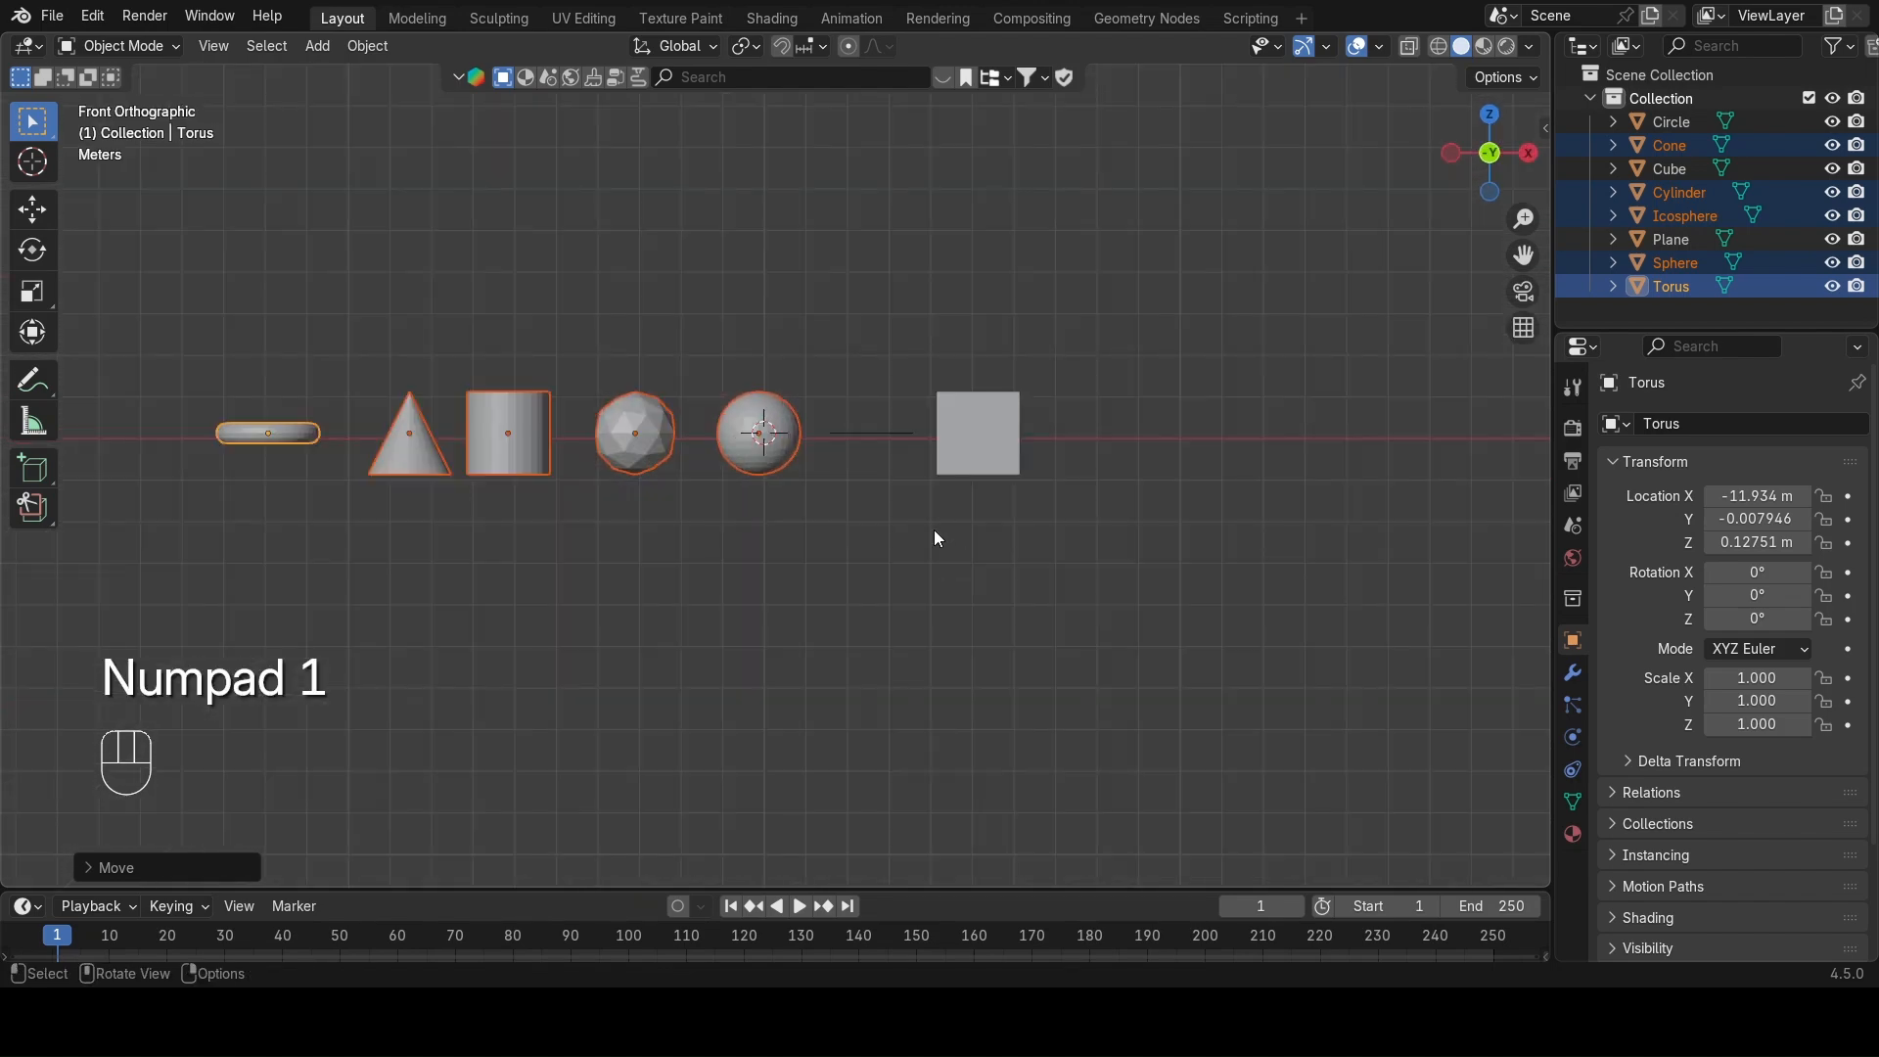
scroll(878, 527, up, 1)
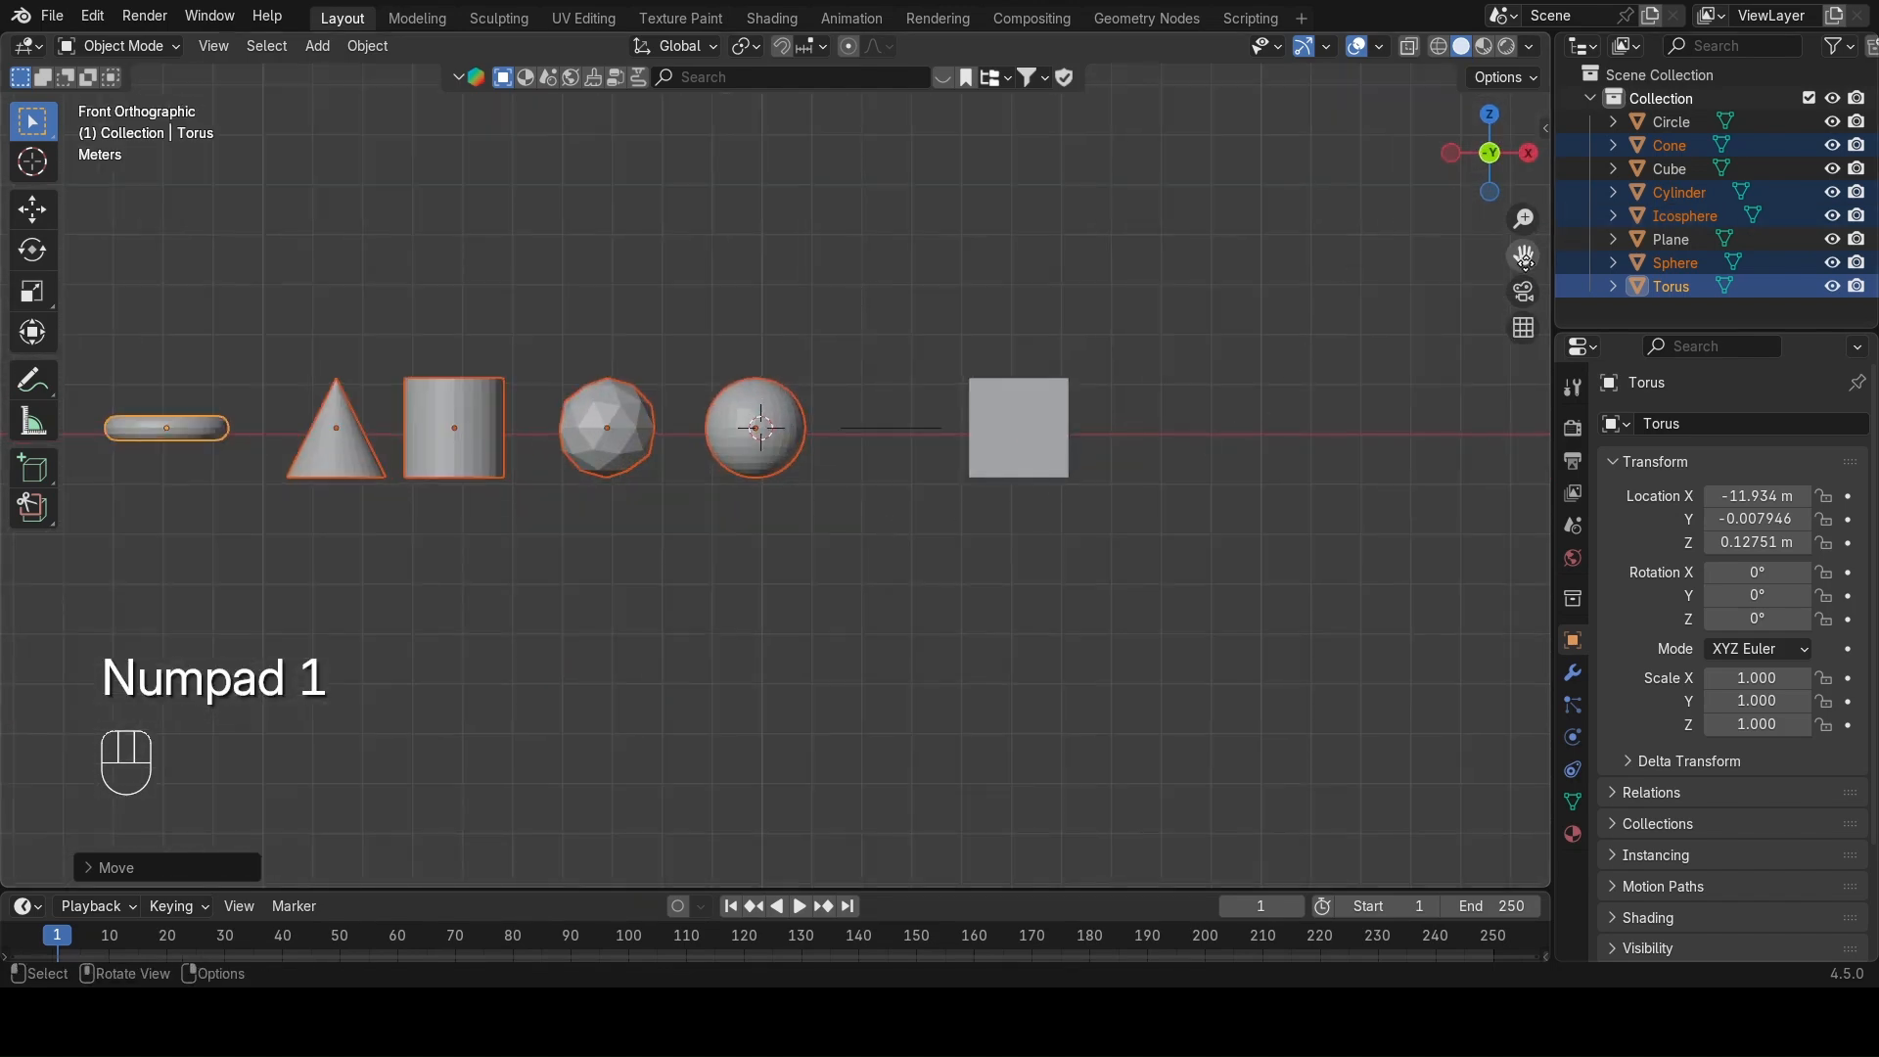
drag(1524, 255, 1699, 265)
drag(984, 400, 1092, 497)
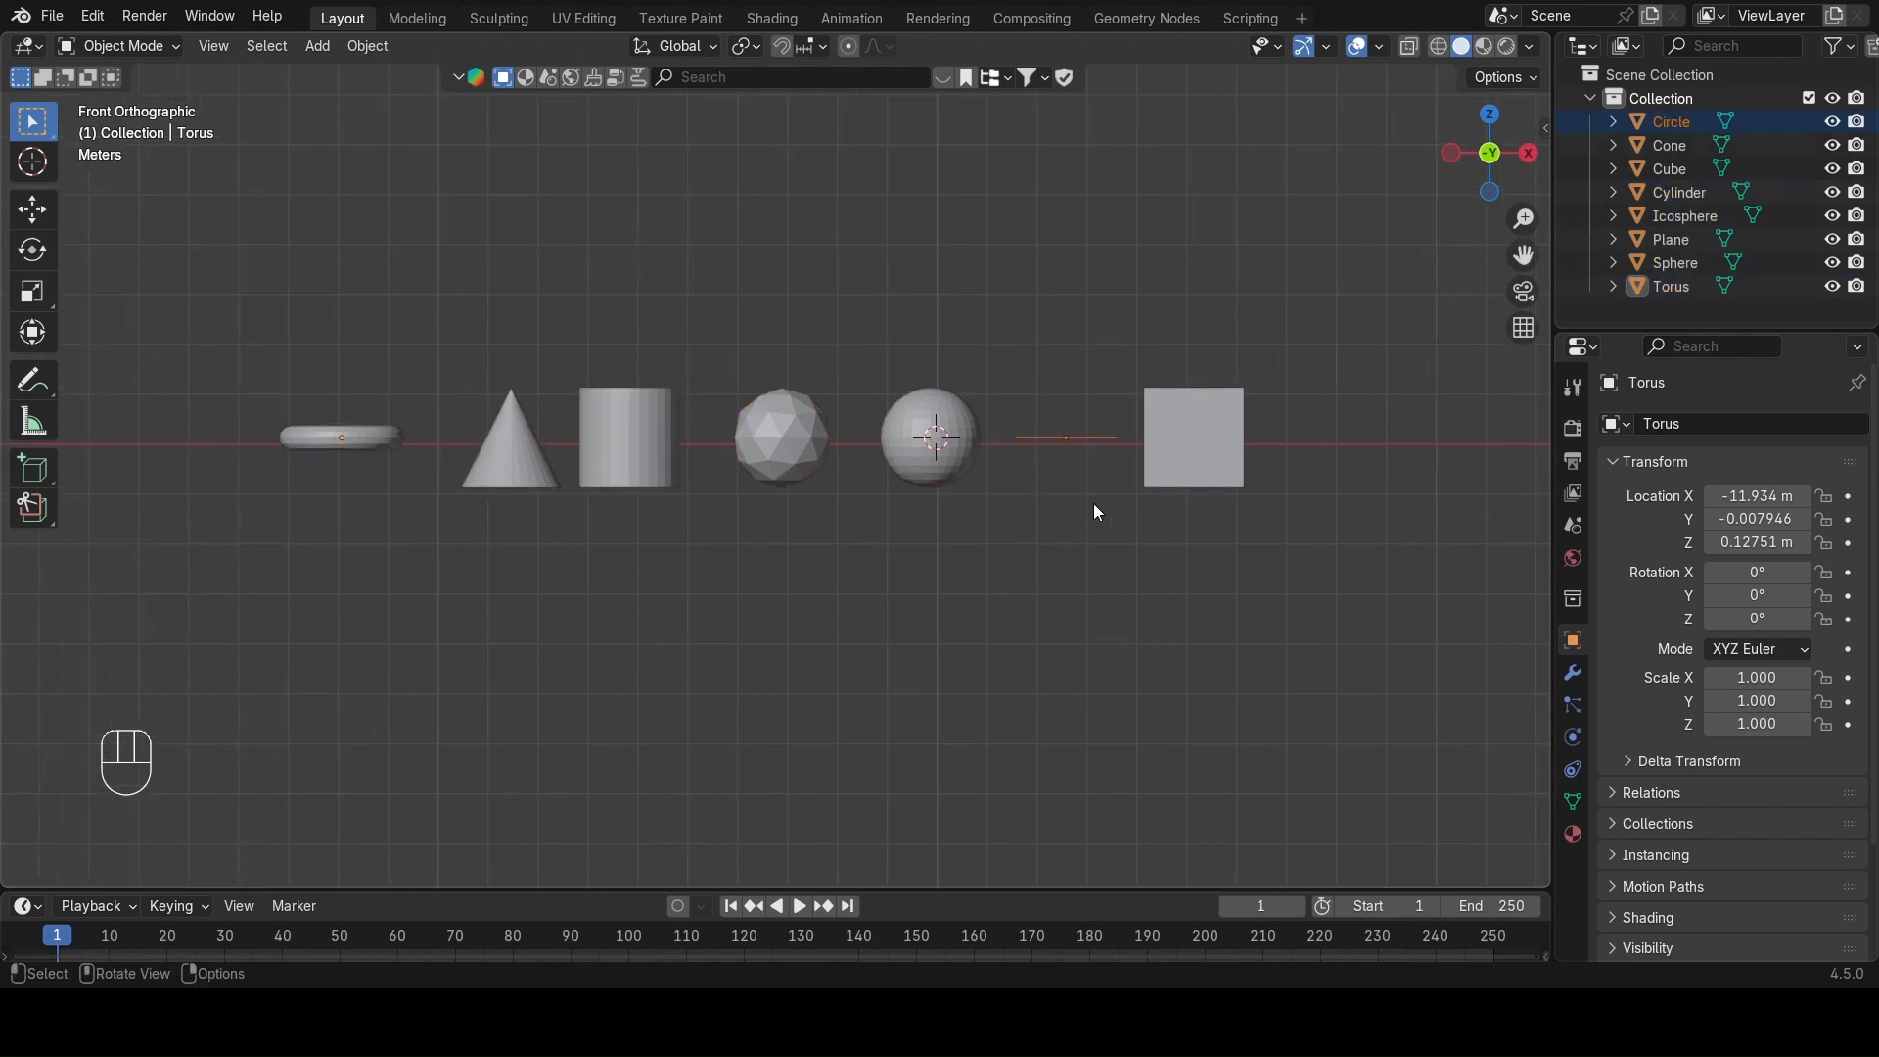
key(r)
key(x)
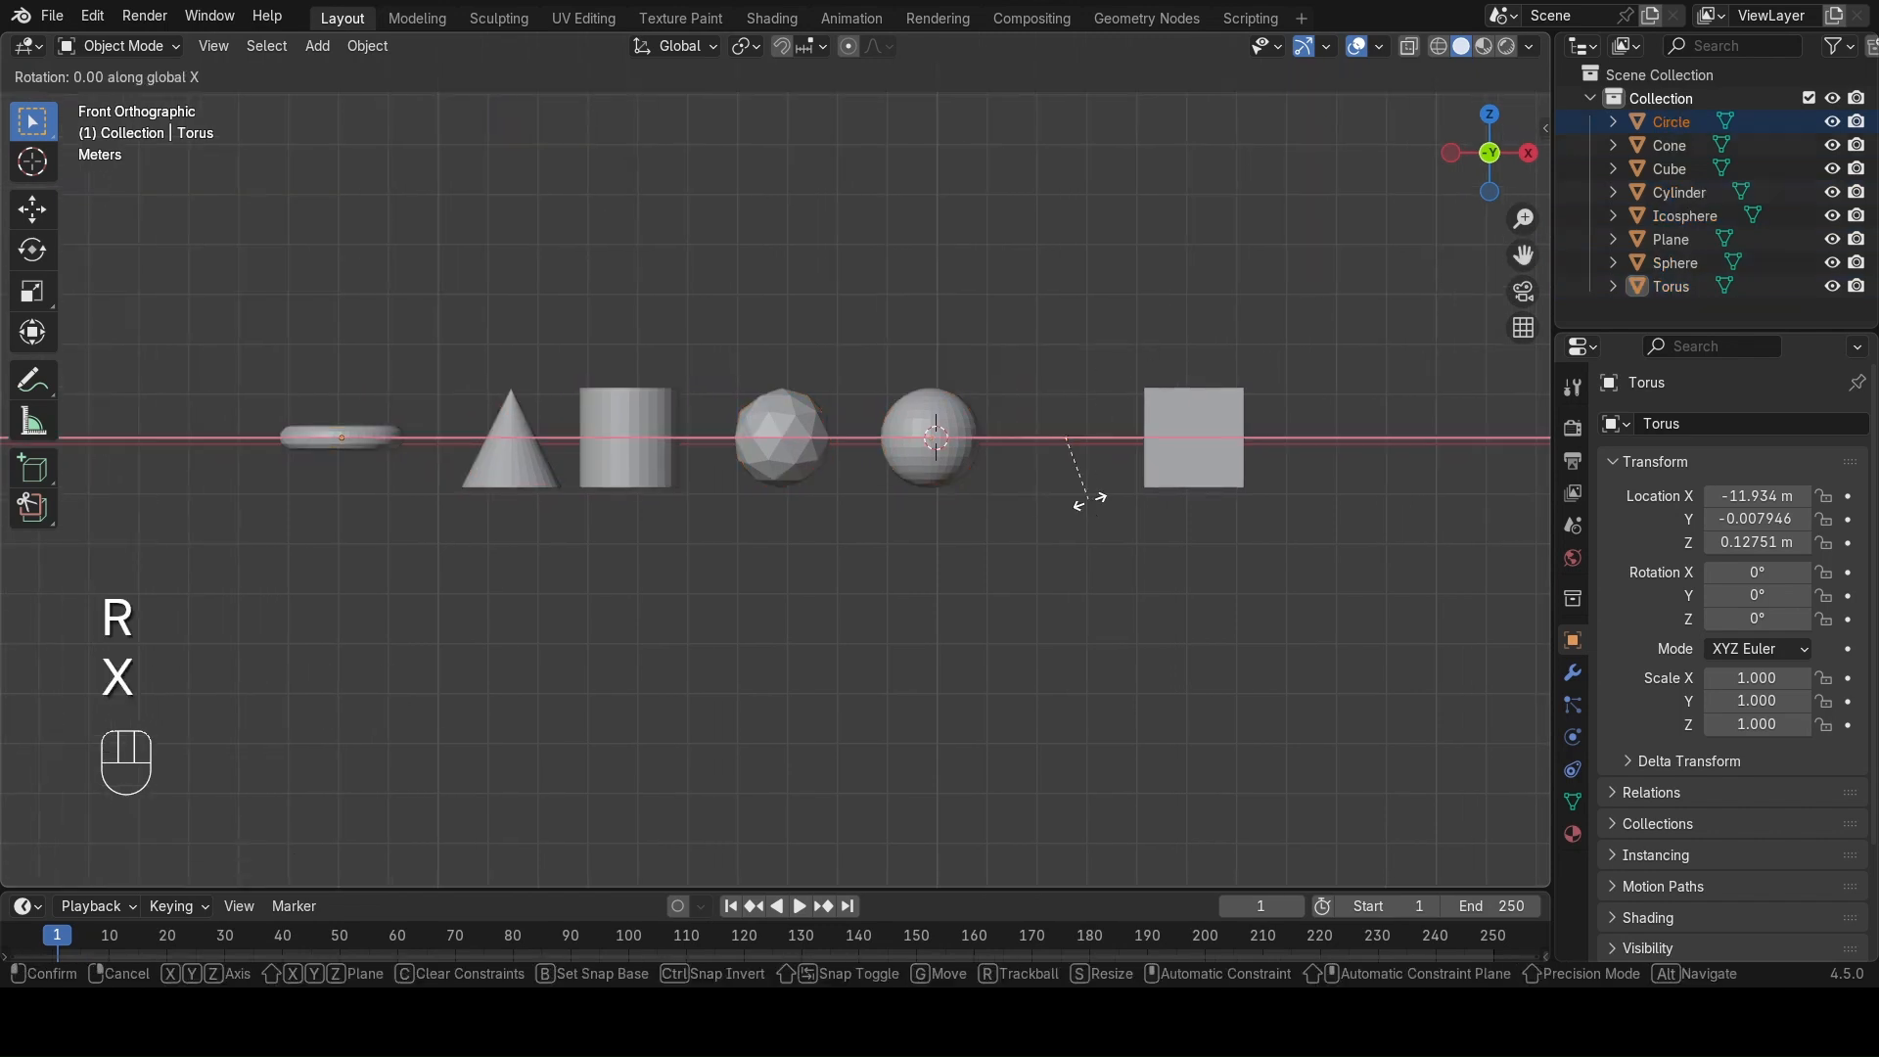
key(KP_9)
key(KP_0)
click(1093, 505)
click(856, 549)
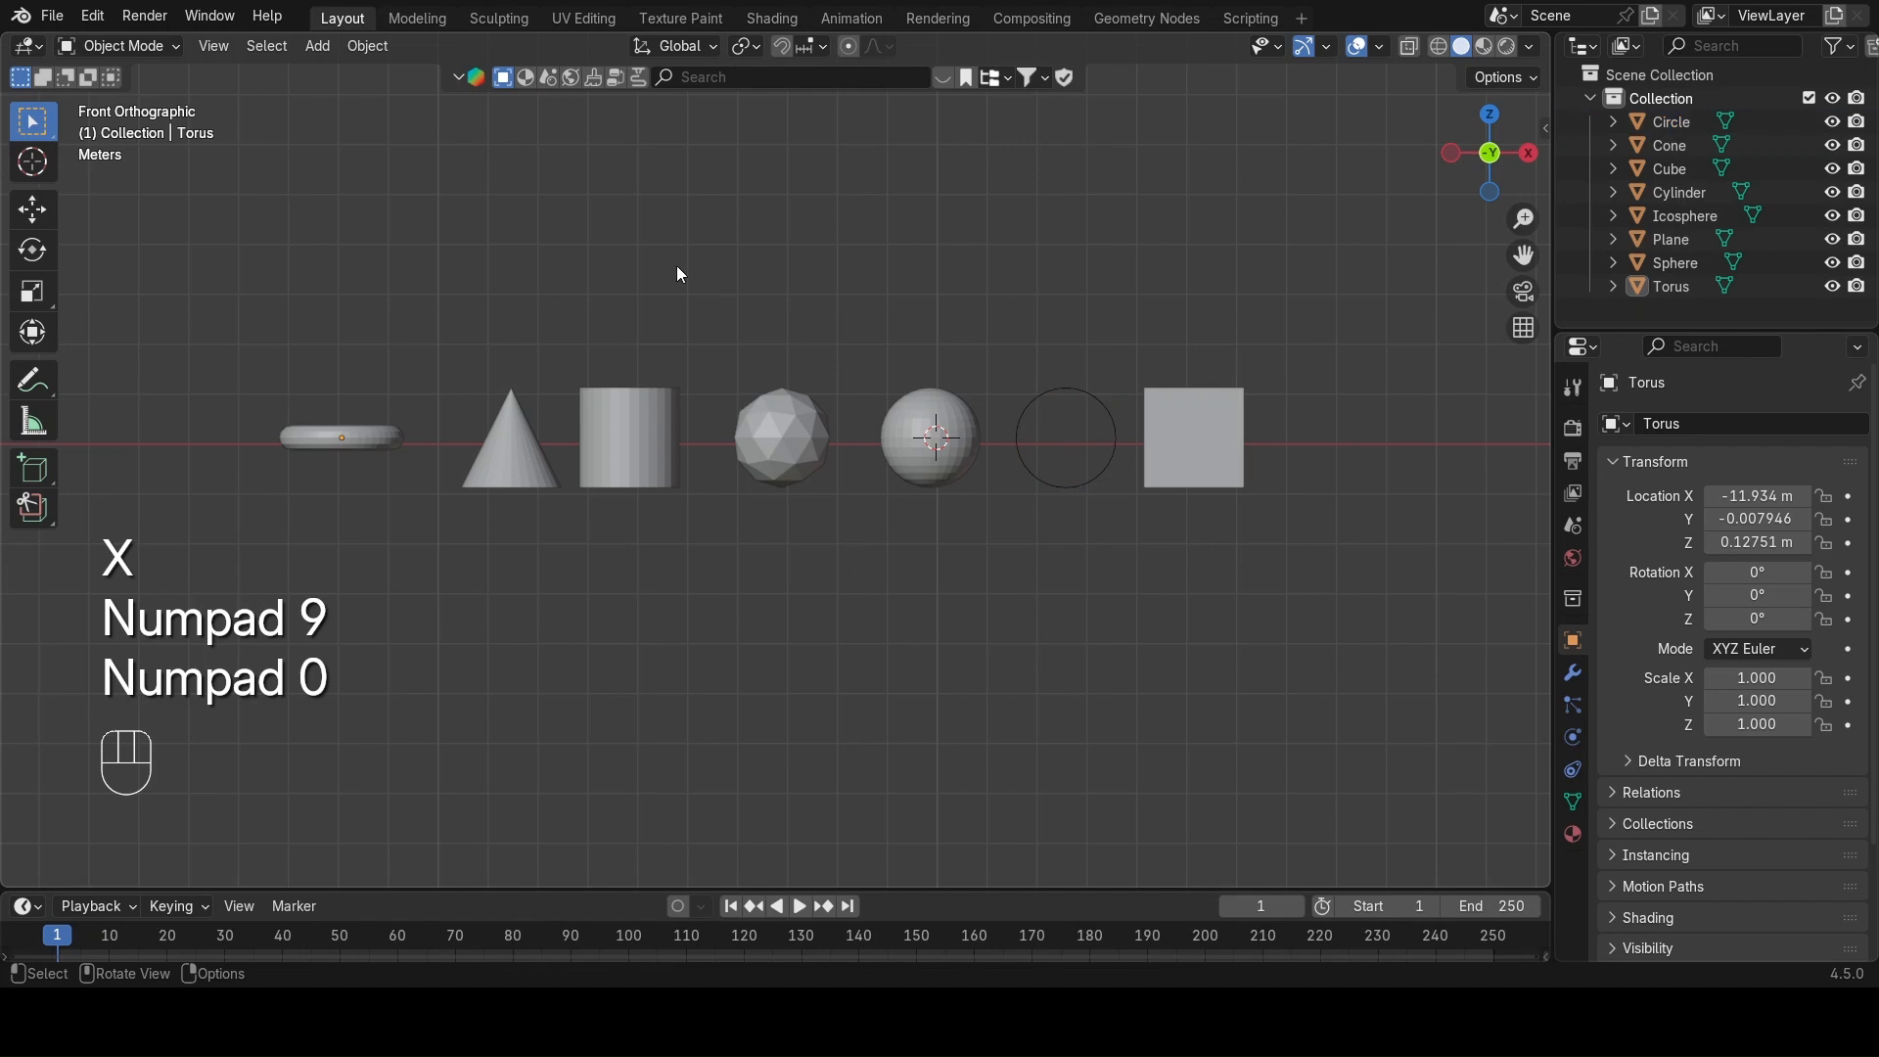
Rotate the torus 90° about the global X axis so its ring faces the front view.
click(376, 435)
key(r)
key(x)
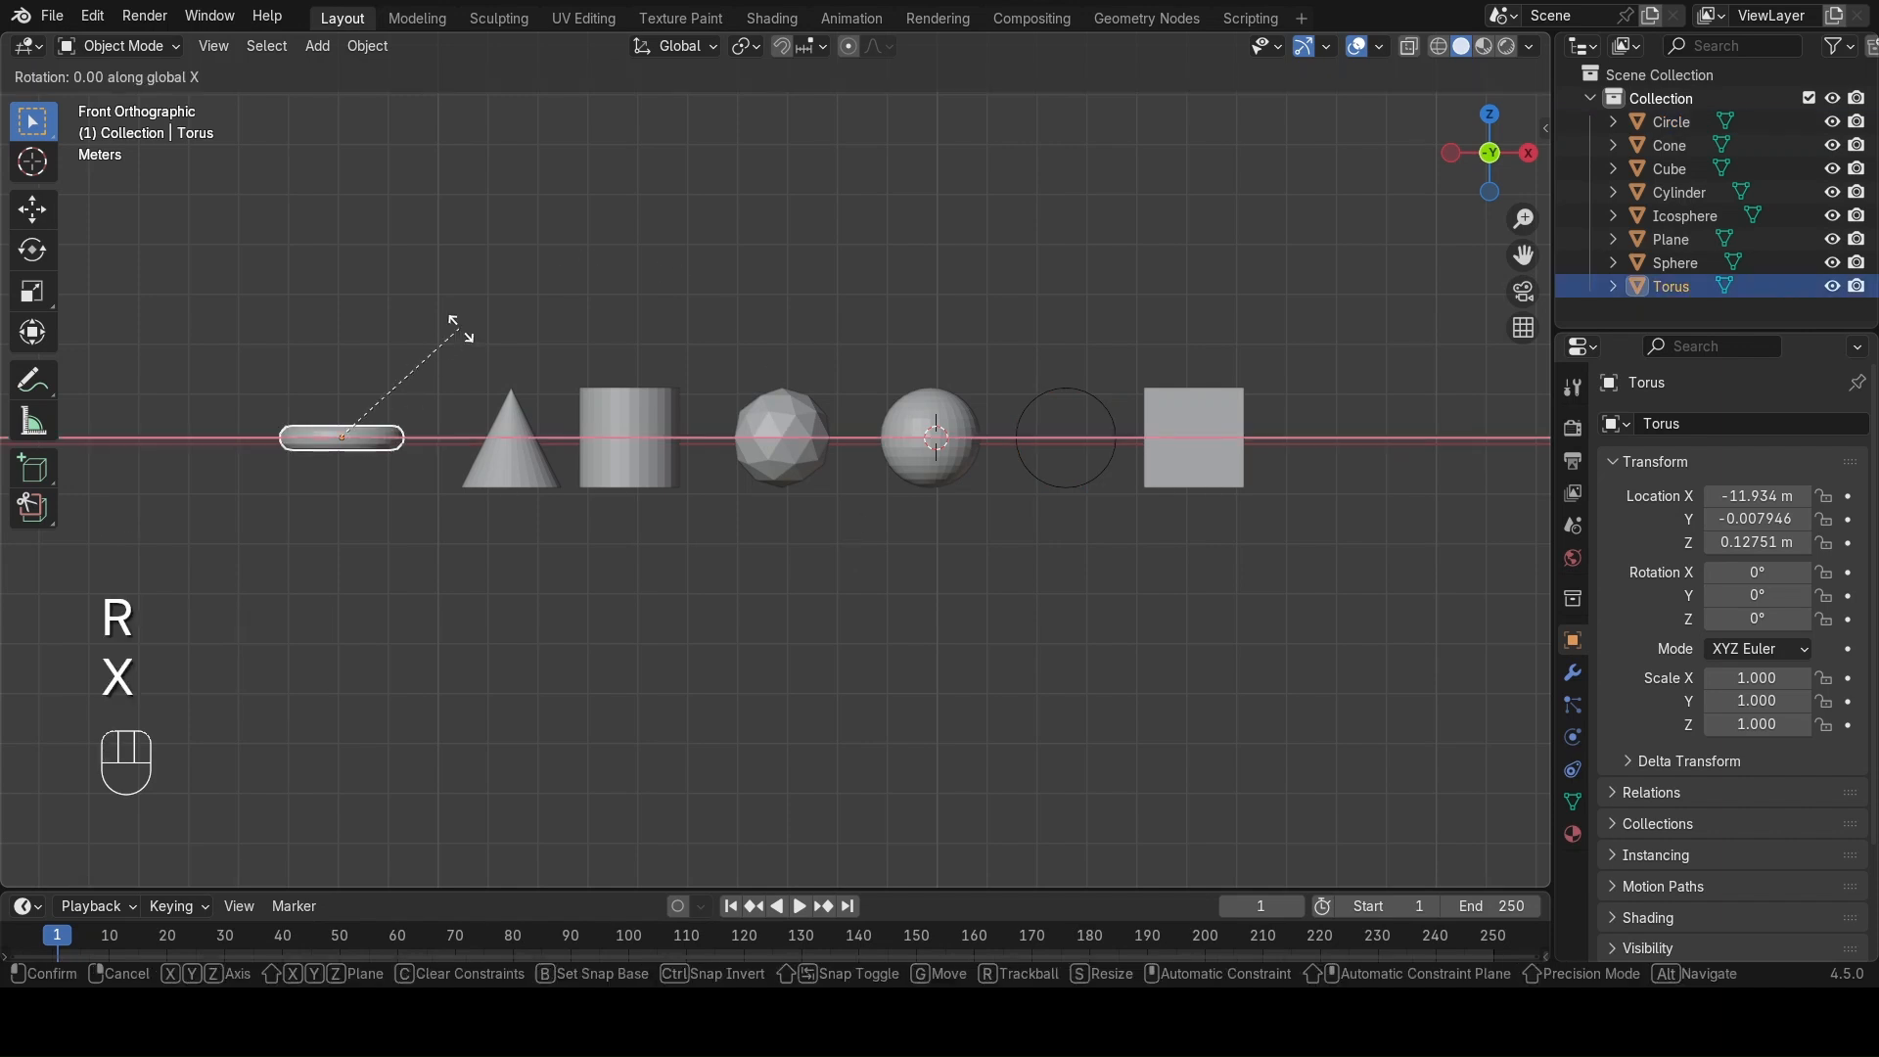
key(KP_9)
key(KP_0)
click(468, 335)
scroll(873, 426, up, 1)
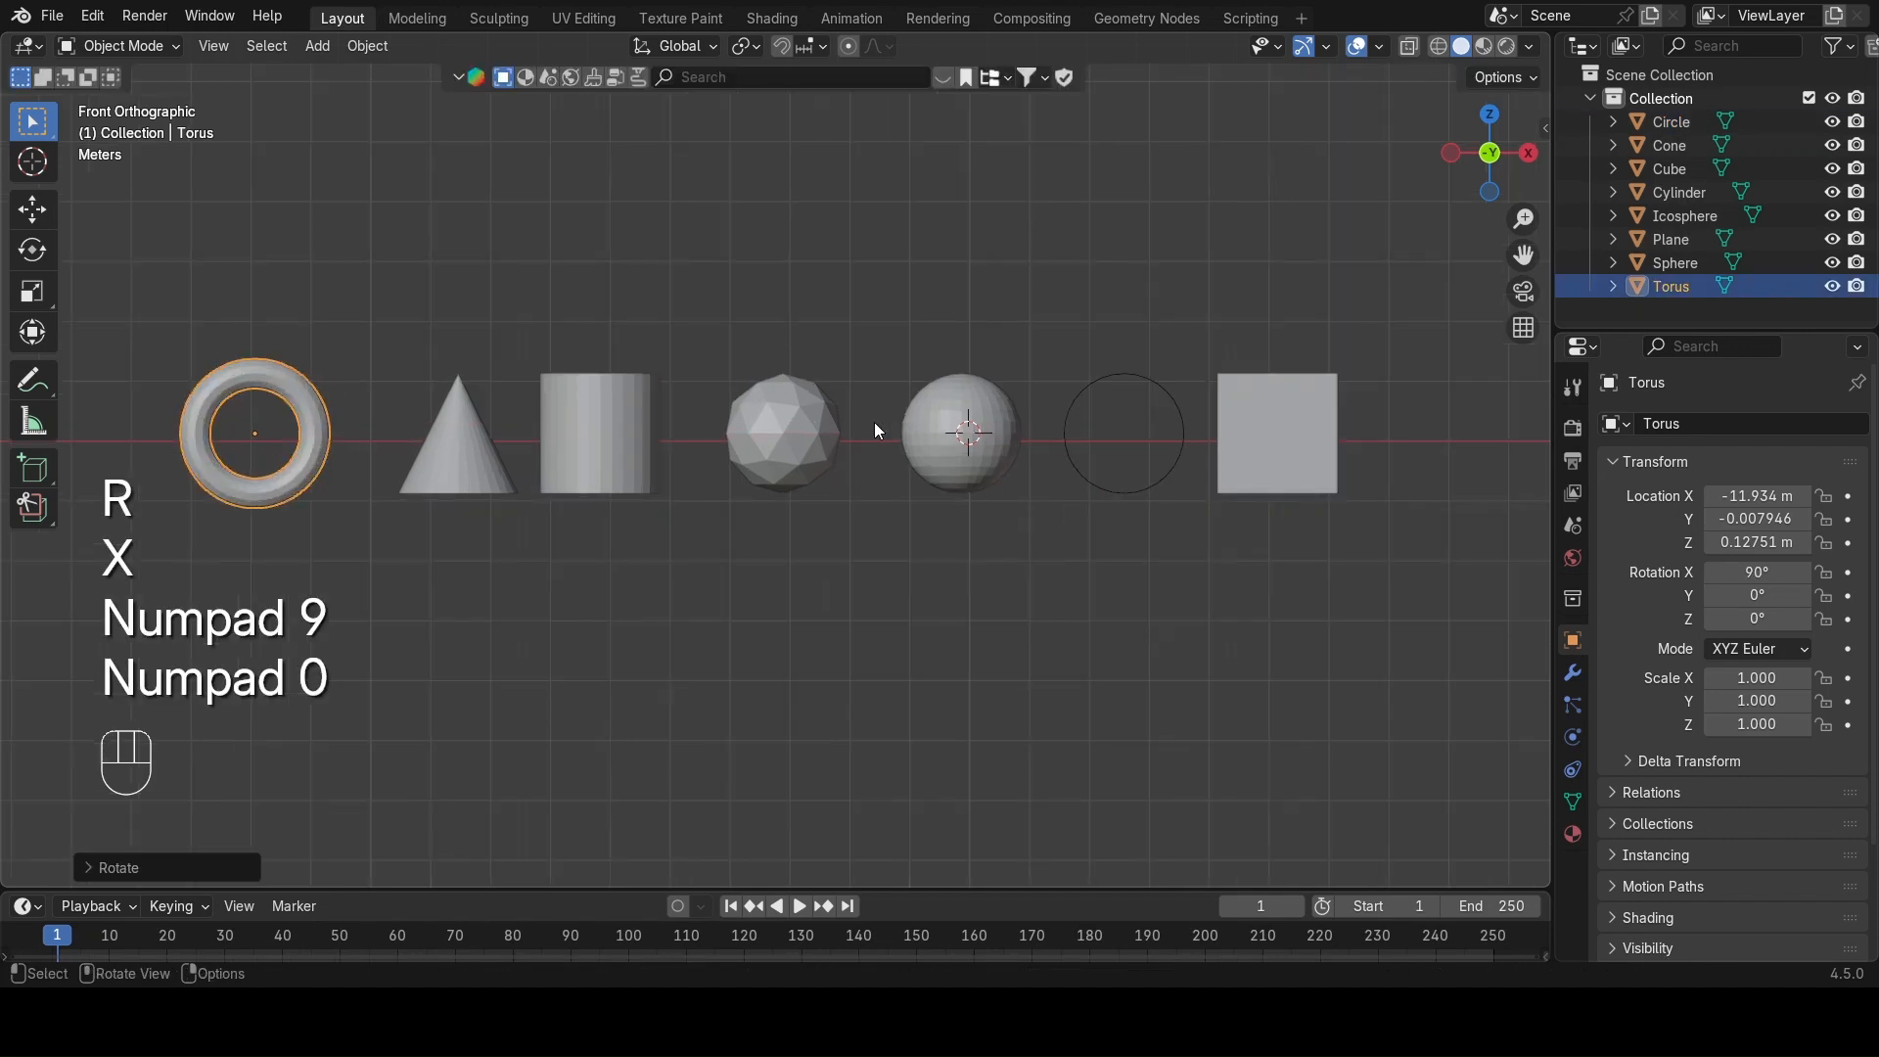
drag(1521, 258, 1586, 264)
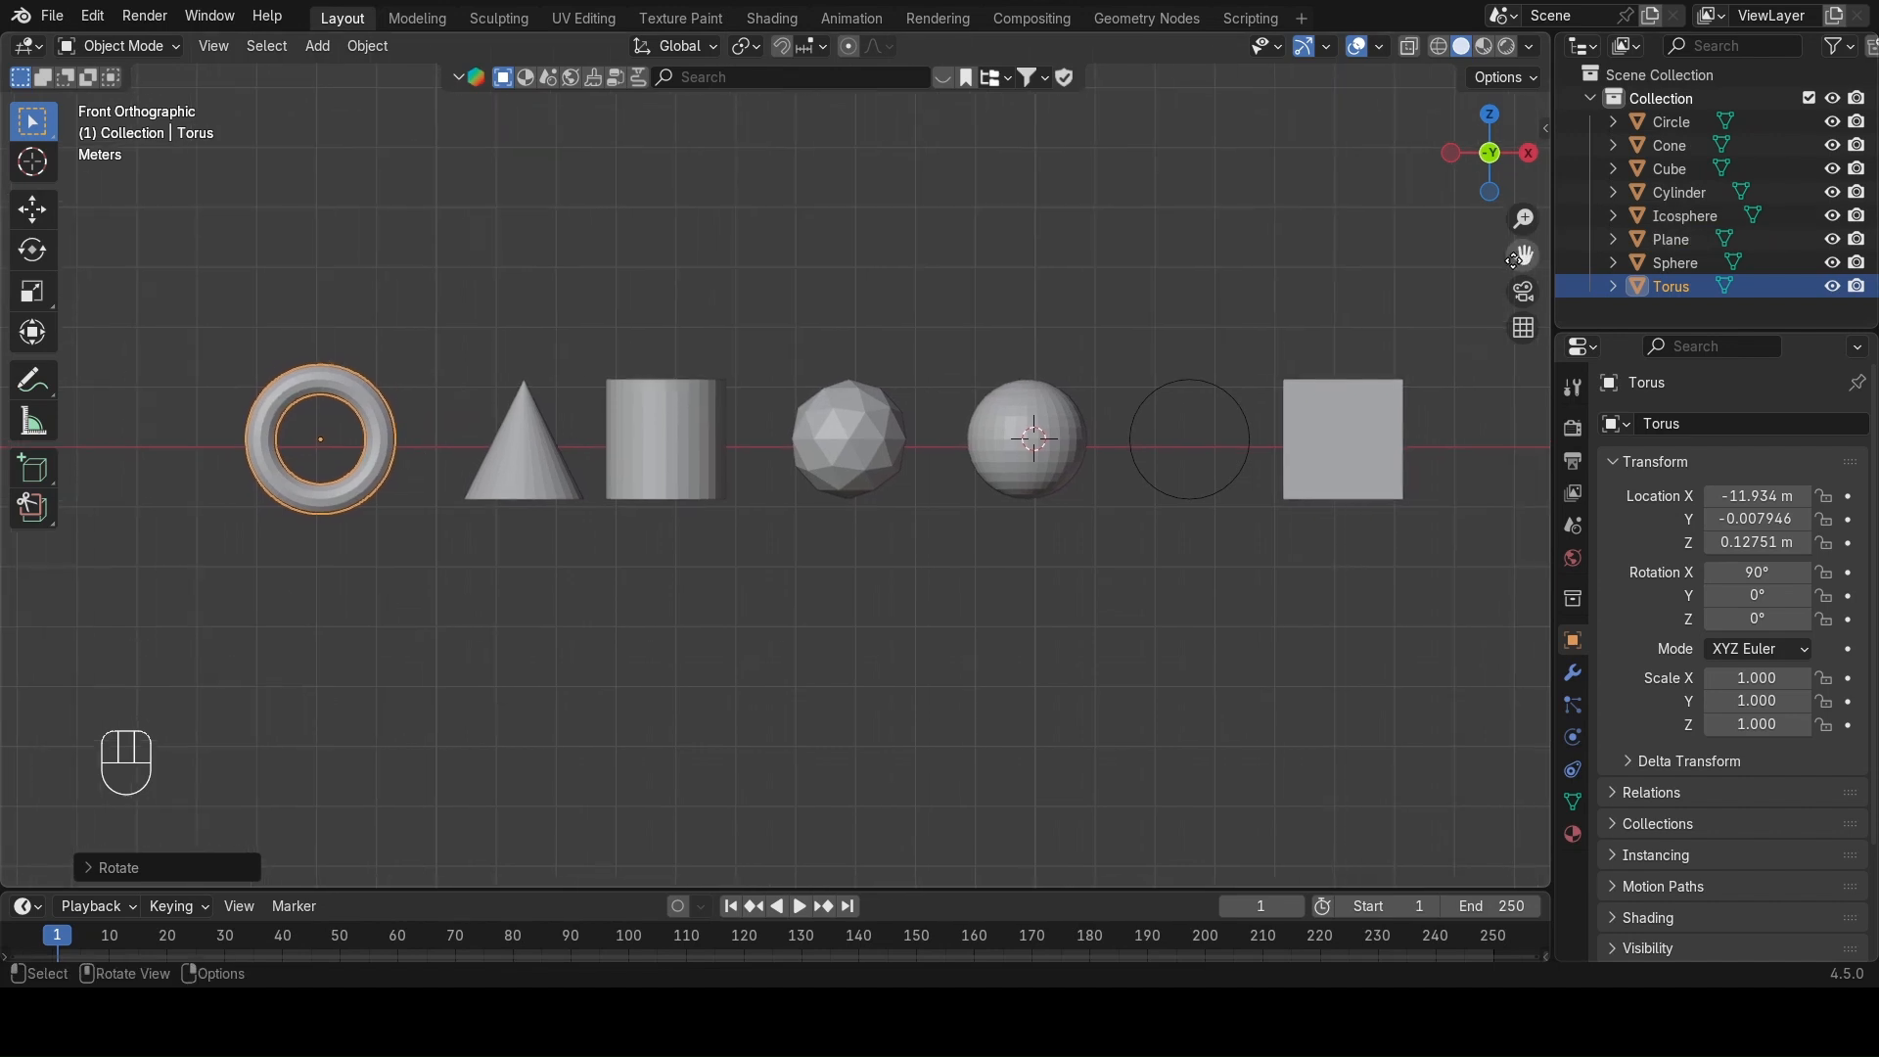